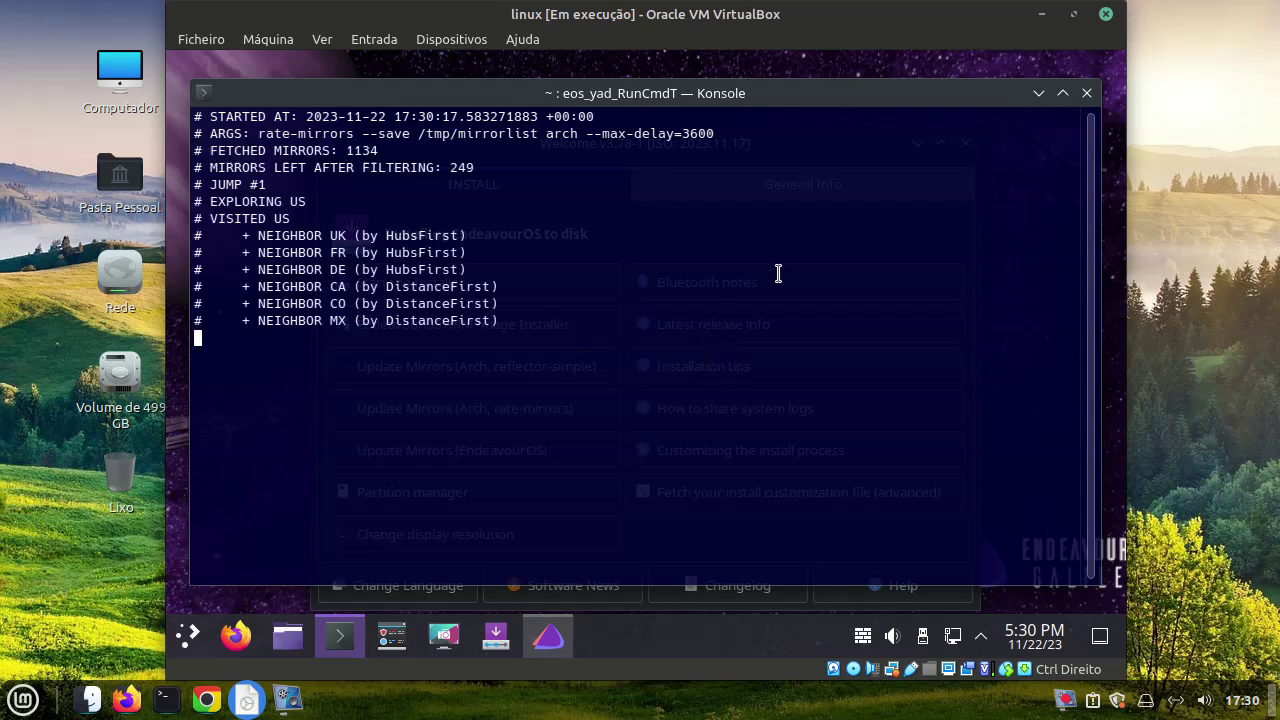
Close the finished rate-mirrors Konsole window to reveal the EndeavourOS Welcome screen
click(1087, 95)
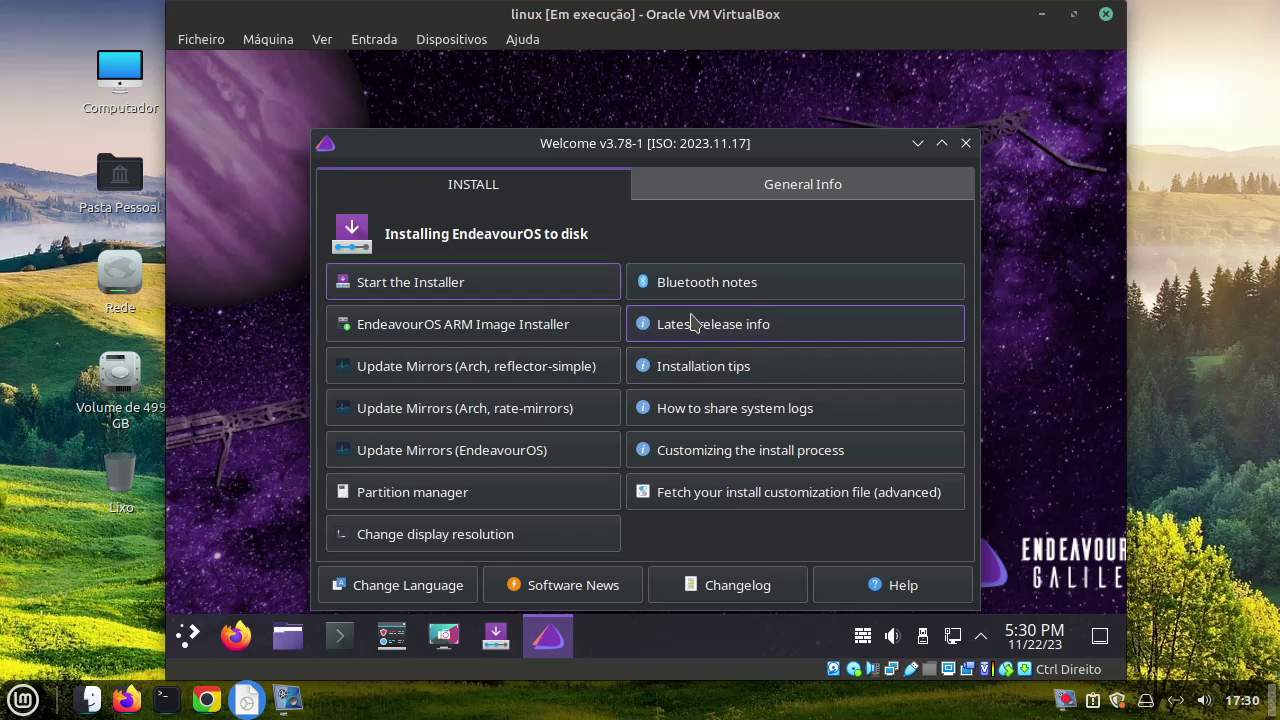
Browse the Installation tips page in Firefox, then close Firefox and the Welcome window
click(687, 370)
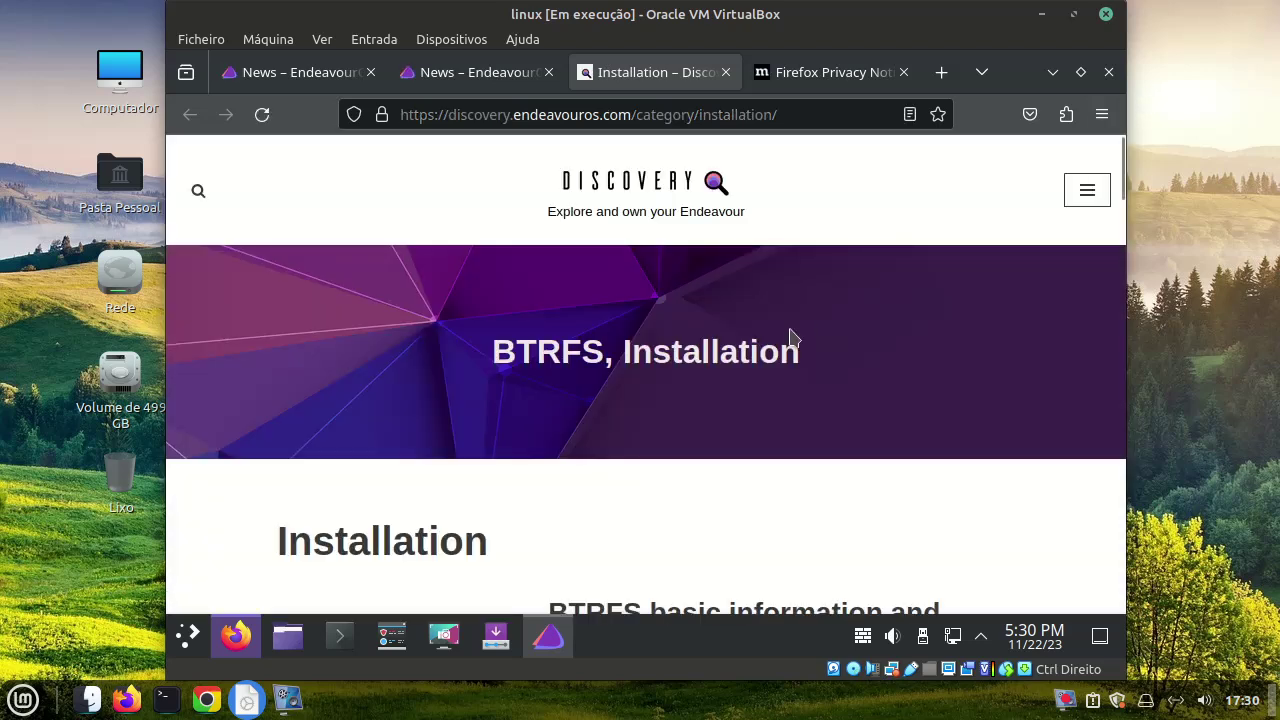
scroll(766, 323, down, 5)
scroll(757, 322, down, 3)
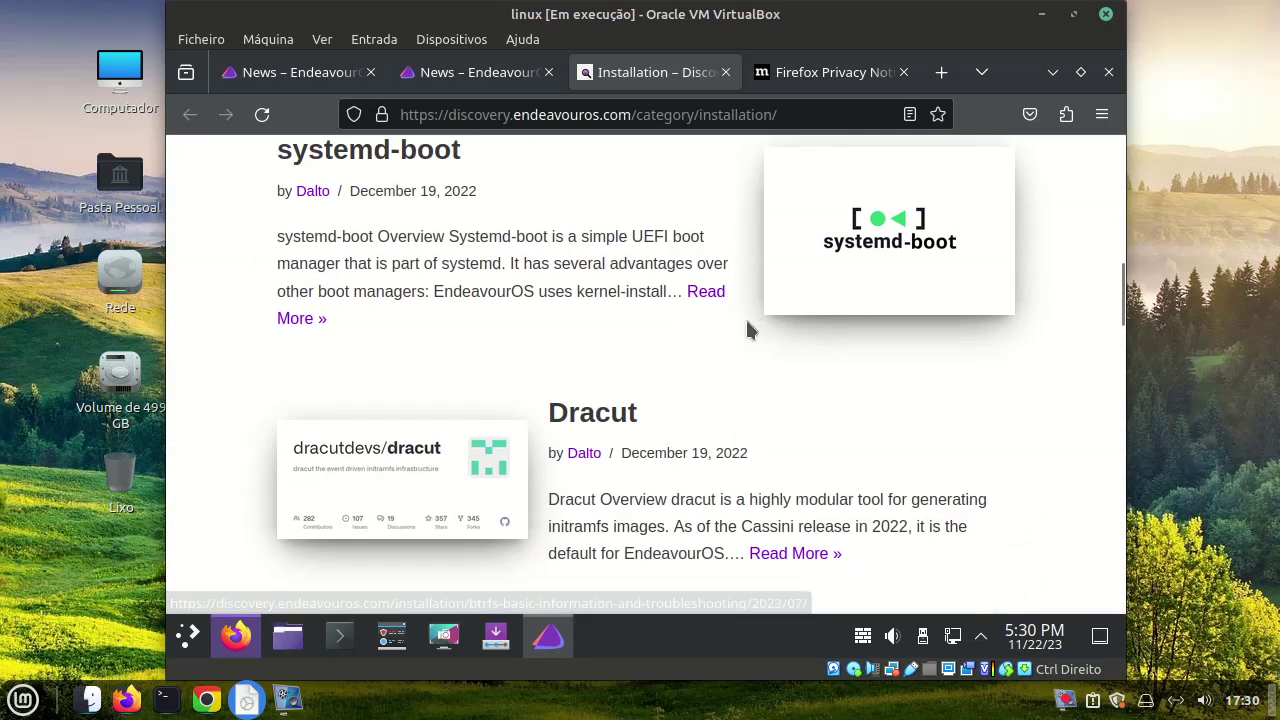
click(1108, 72)
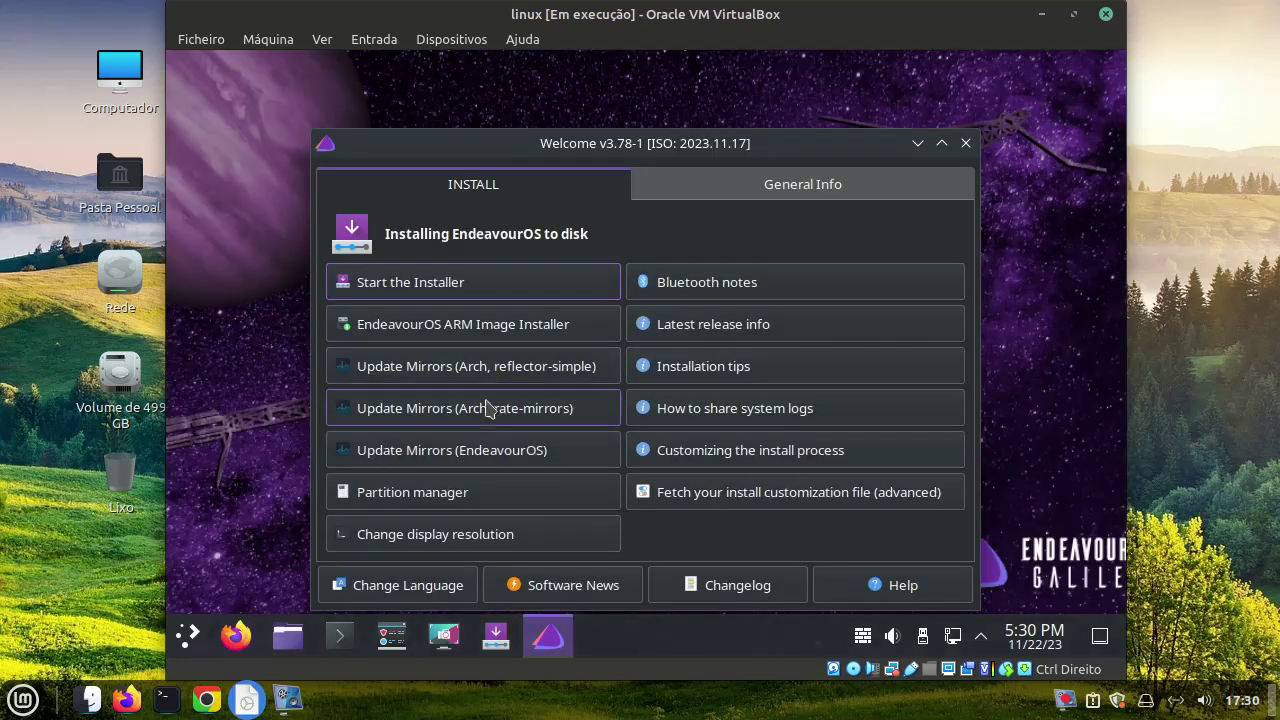
click(966, 143)
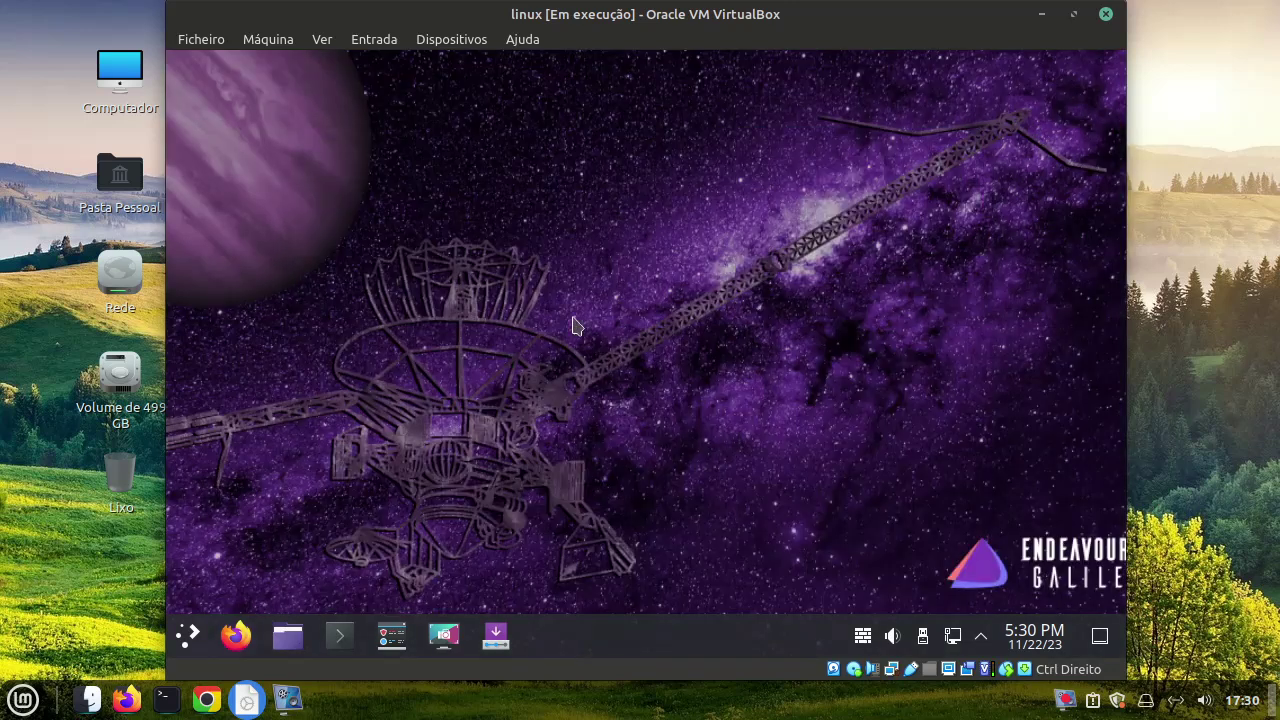
Enlarge the Application Launcher and start Qt Assistant from its Development category
click(189, 635)
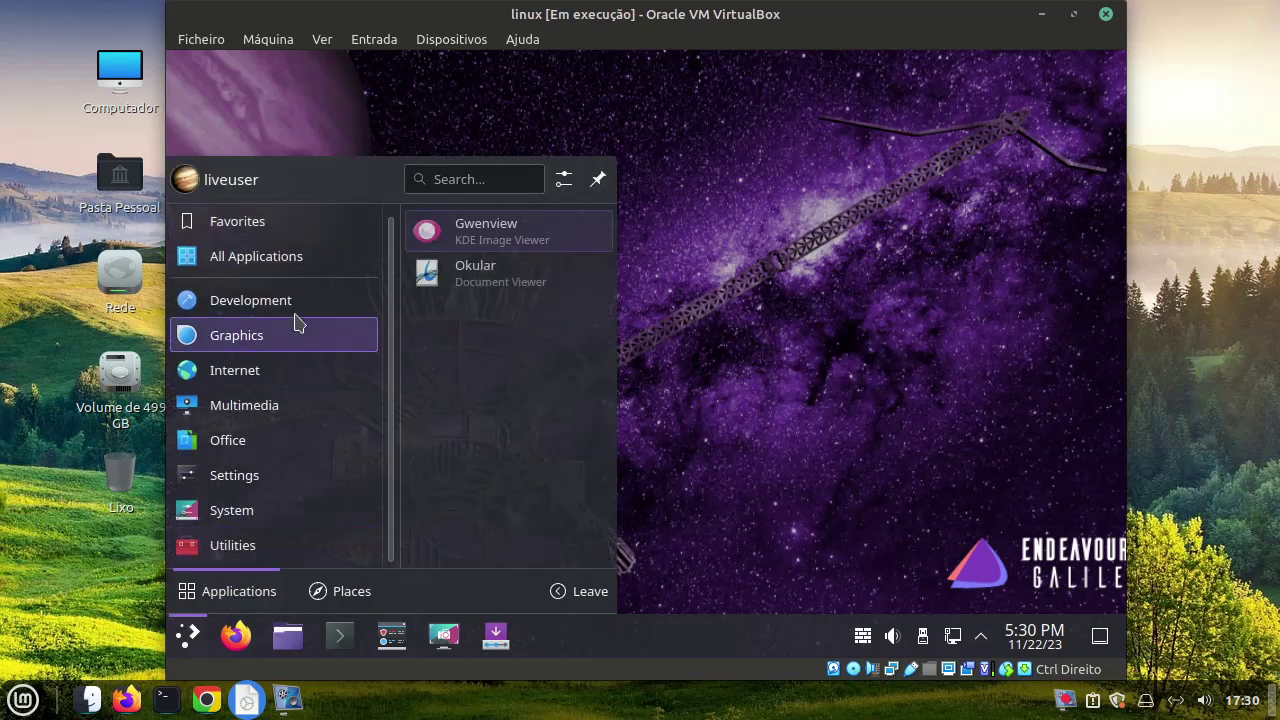
mouse_move(295, 316)
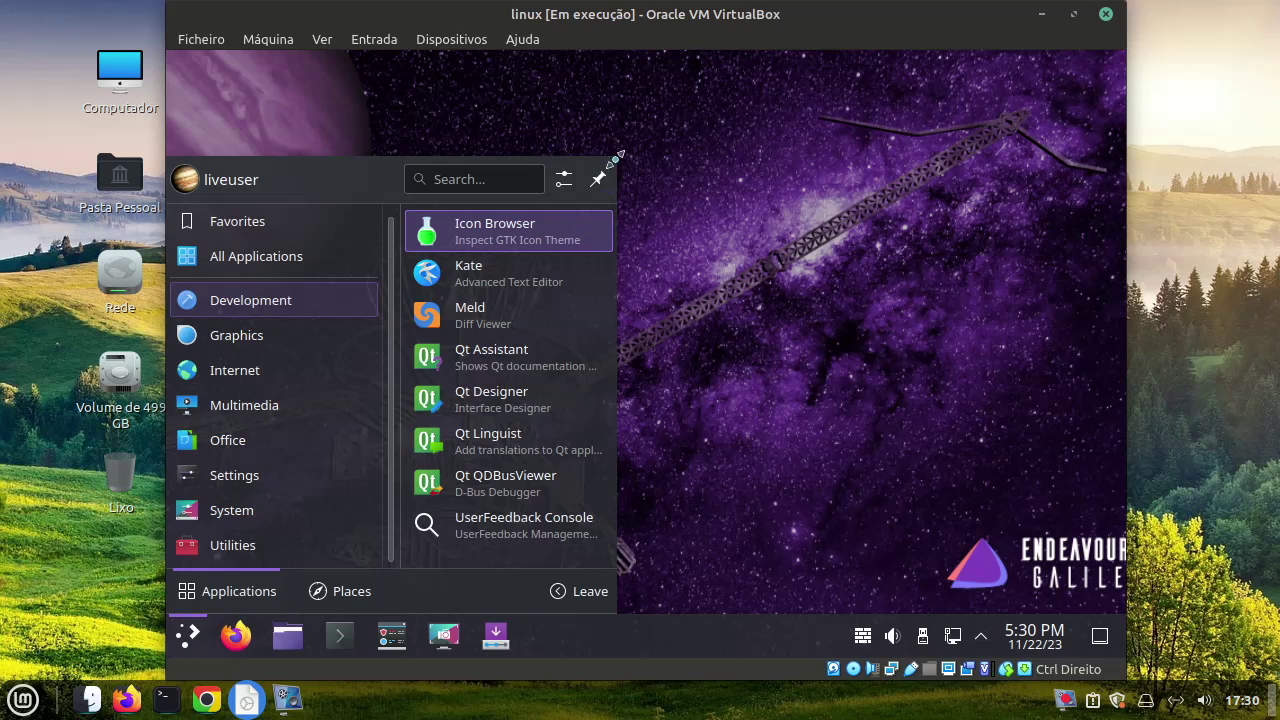
drag(617, 157, 611, 113)
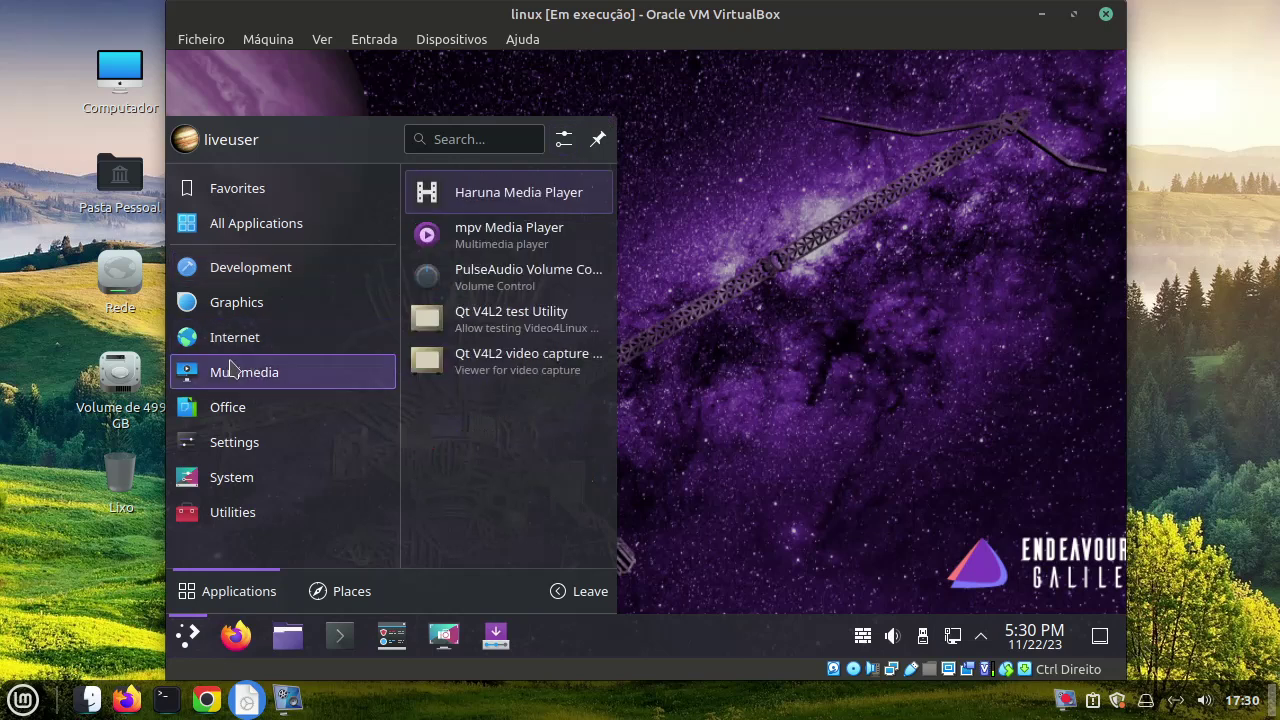
mouse_move(249, 290)
mouse_move(250, 266)
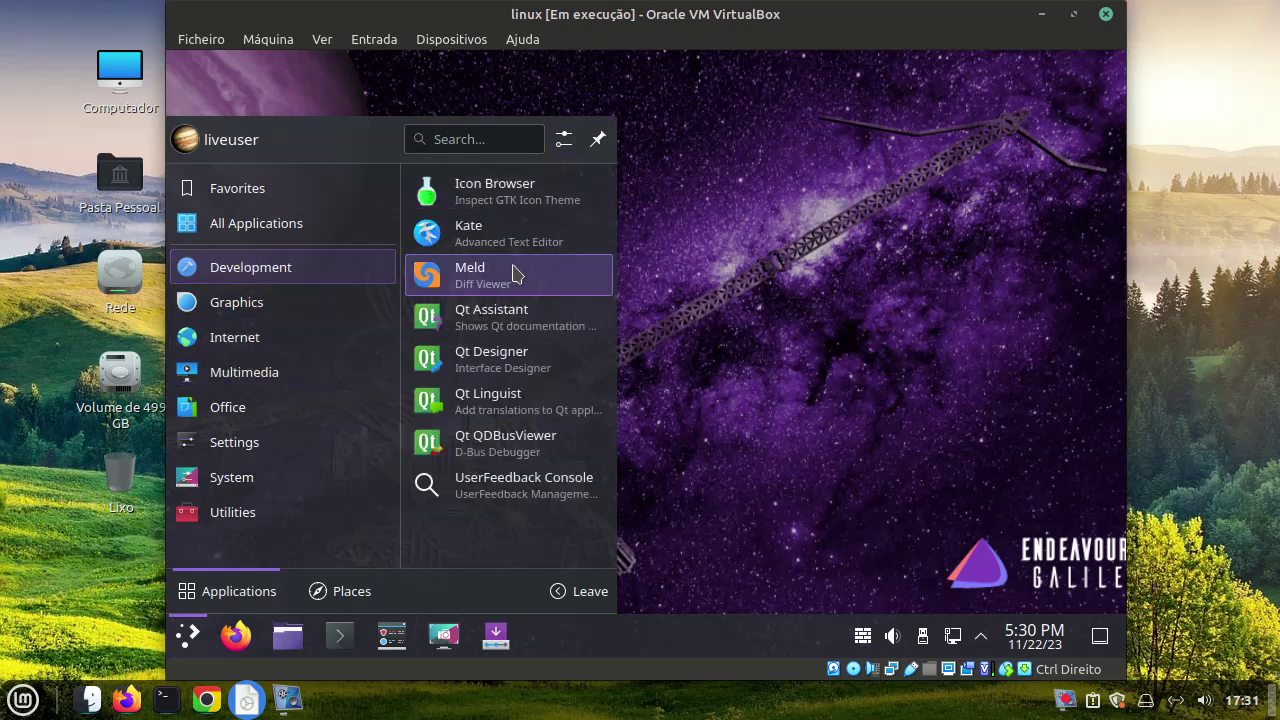
click(521, 318)
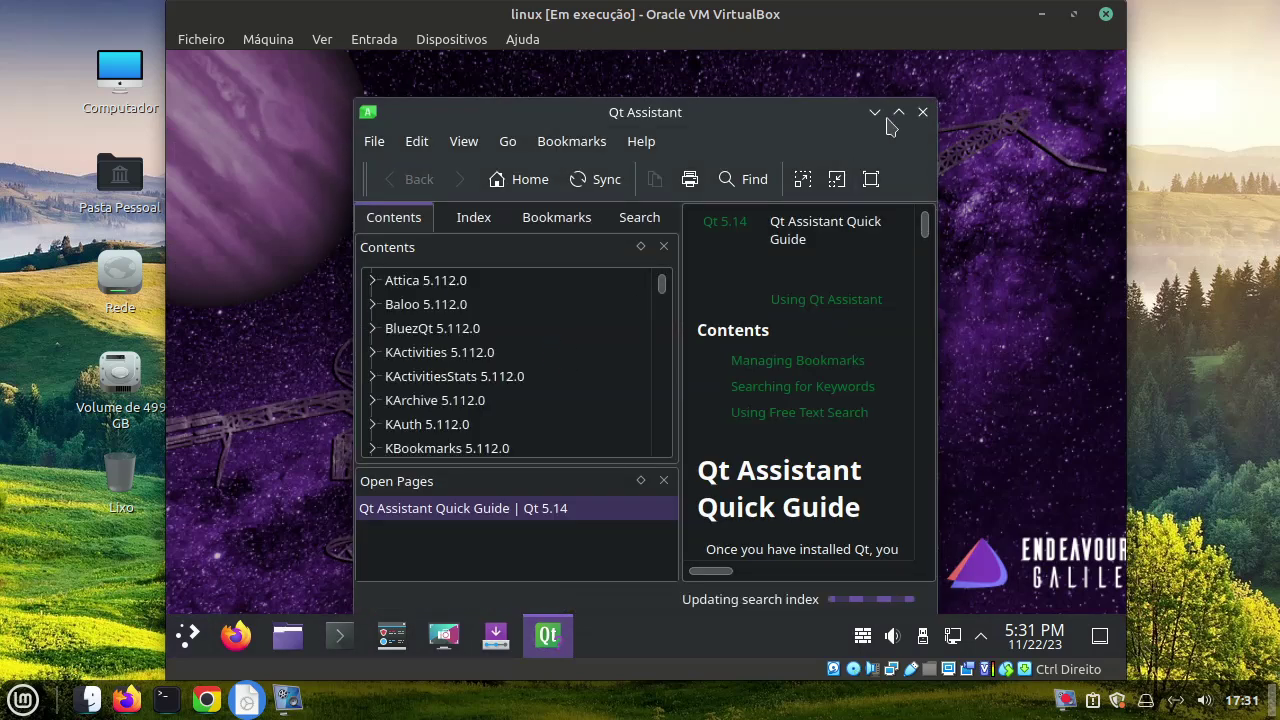
Maximize Qt Assistant, view the Attica and KActivities pages, close it, and reopen the launcher
click(898, 113)
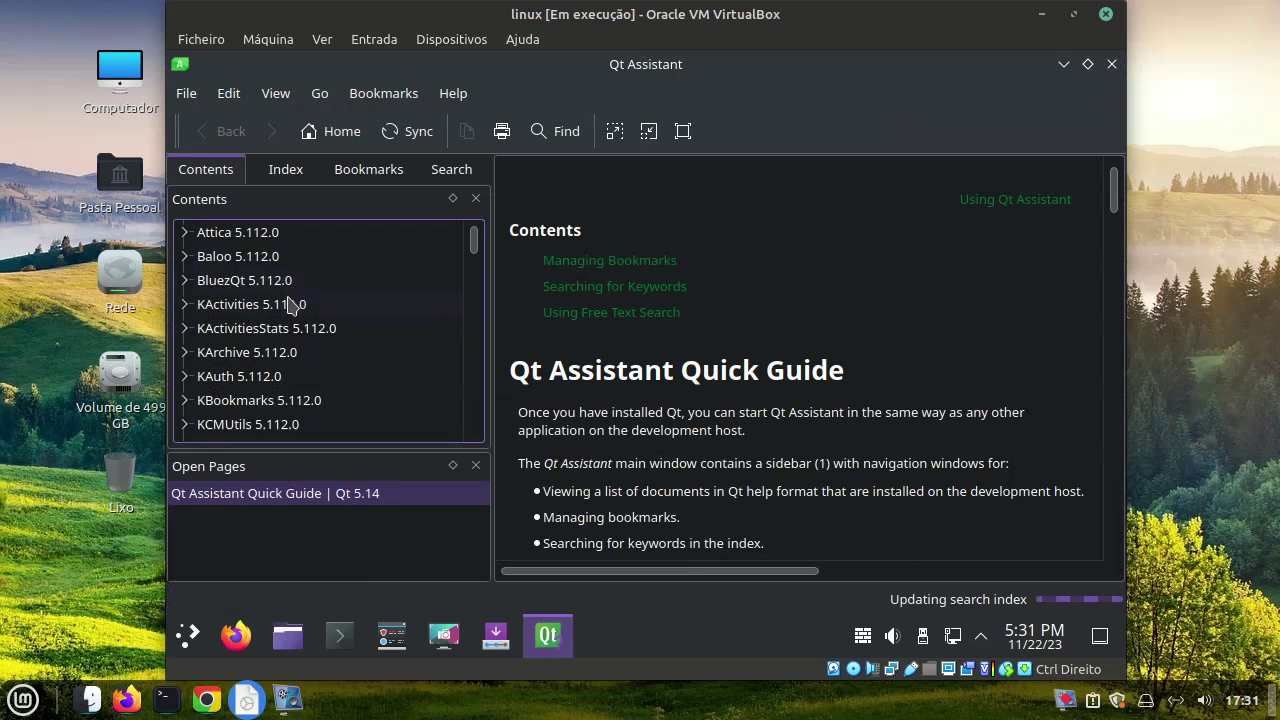
click(256, 240)
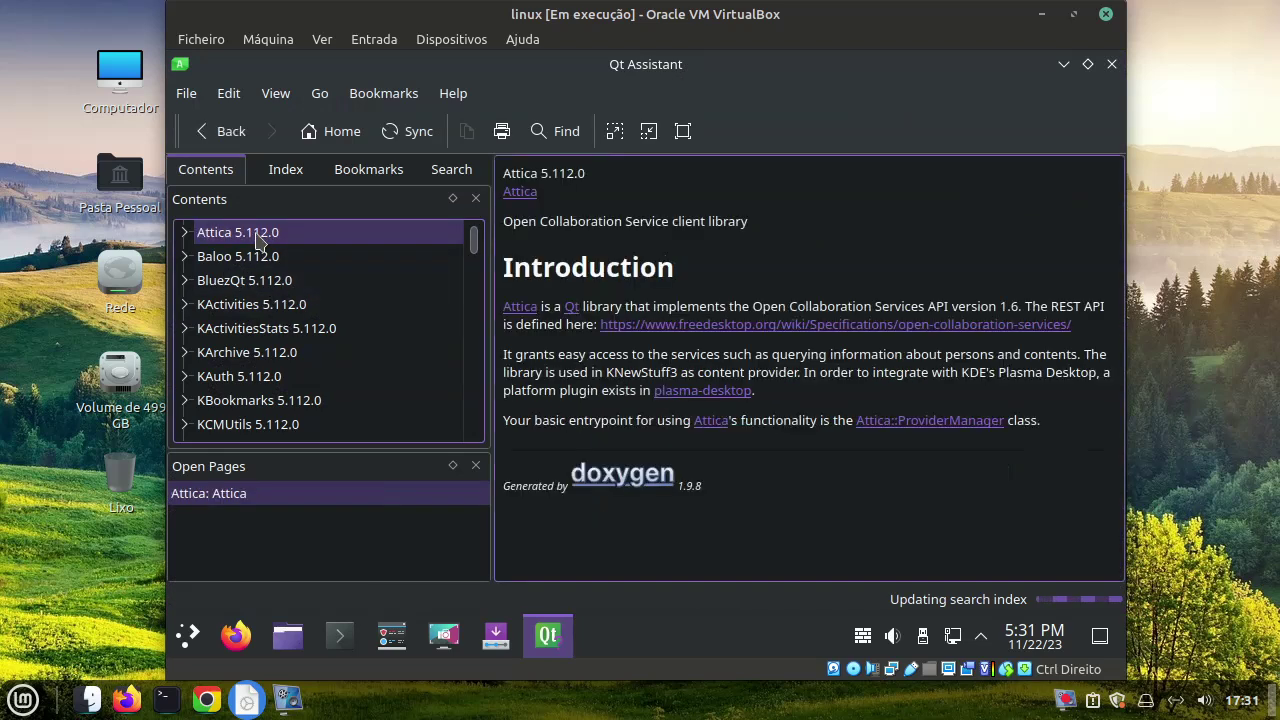
click(308, 308)
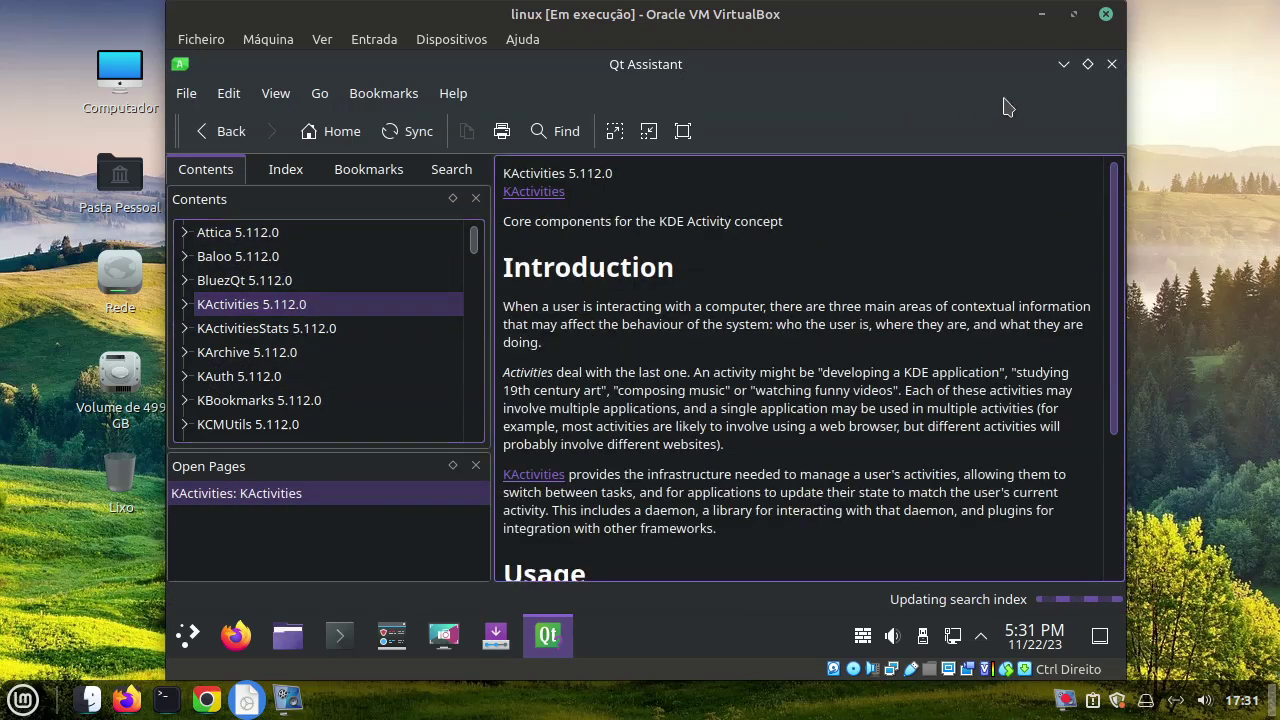
click(1111, 64)
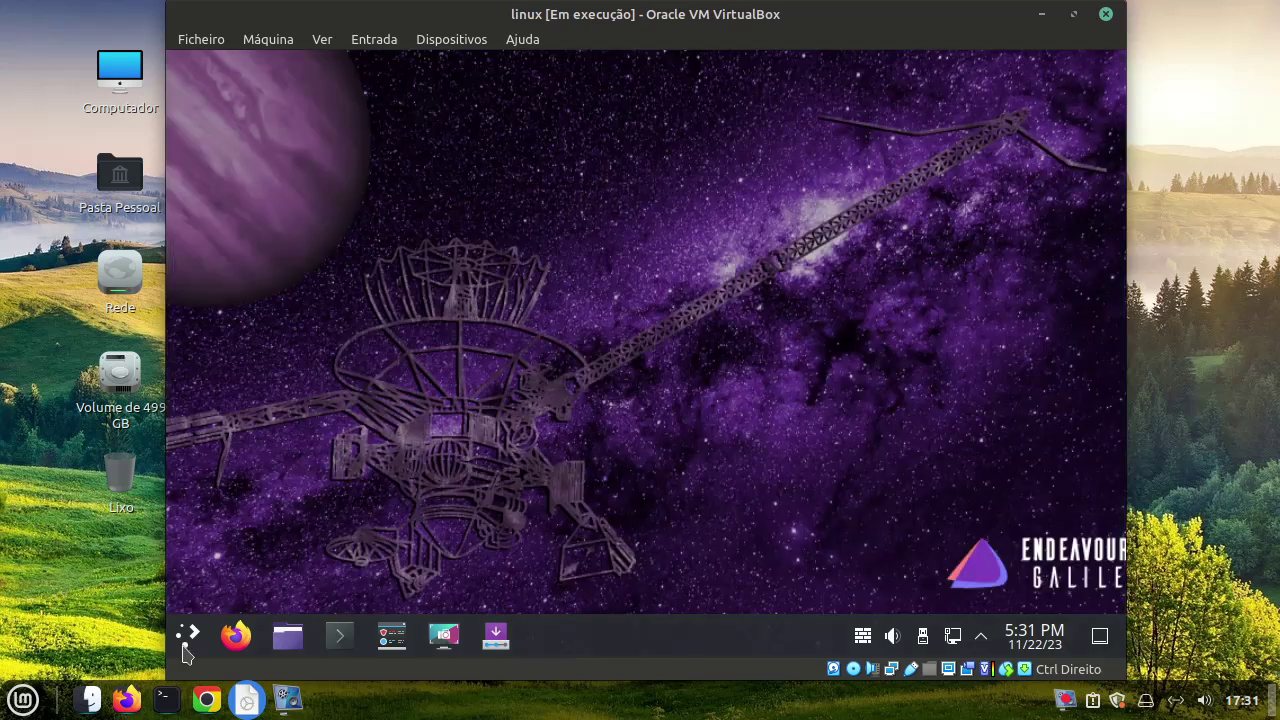
click(187, 636)
Start Qt Designer, create a 'Dialog with Buttons Bottom' form, and maximize the VM window
mouse_move(257, 271)
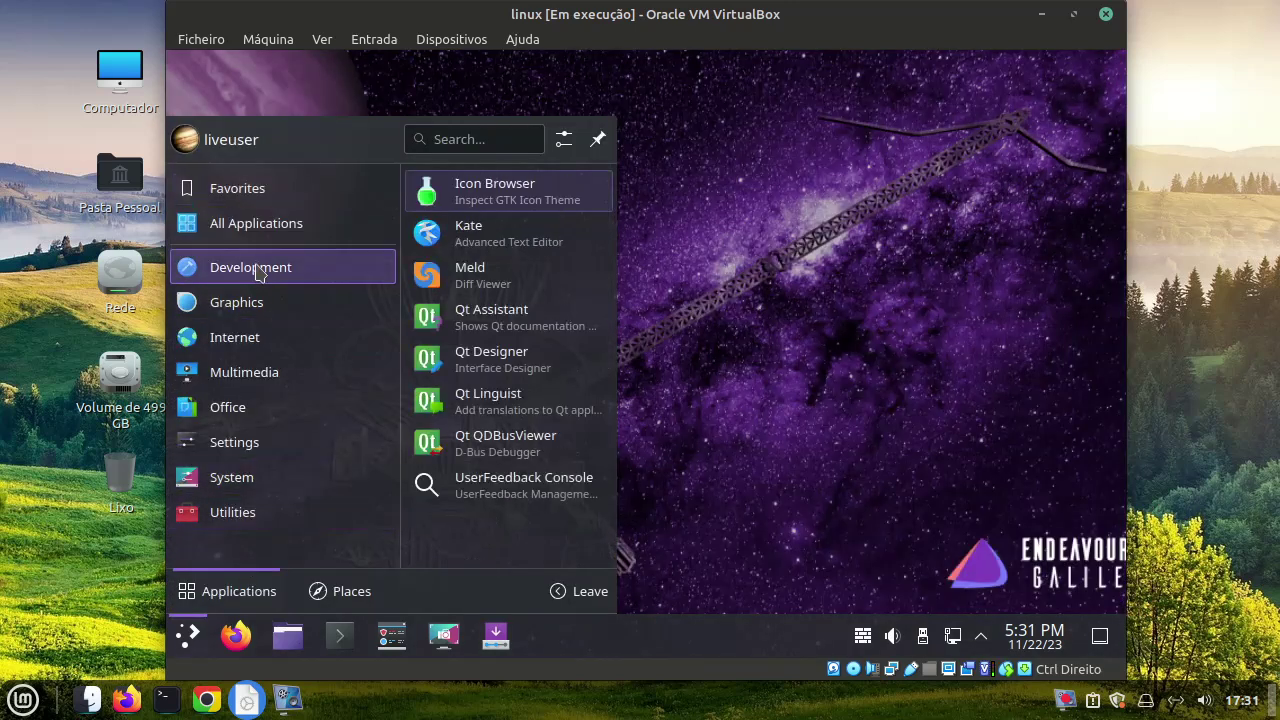
click(543, 357)
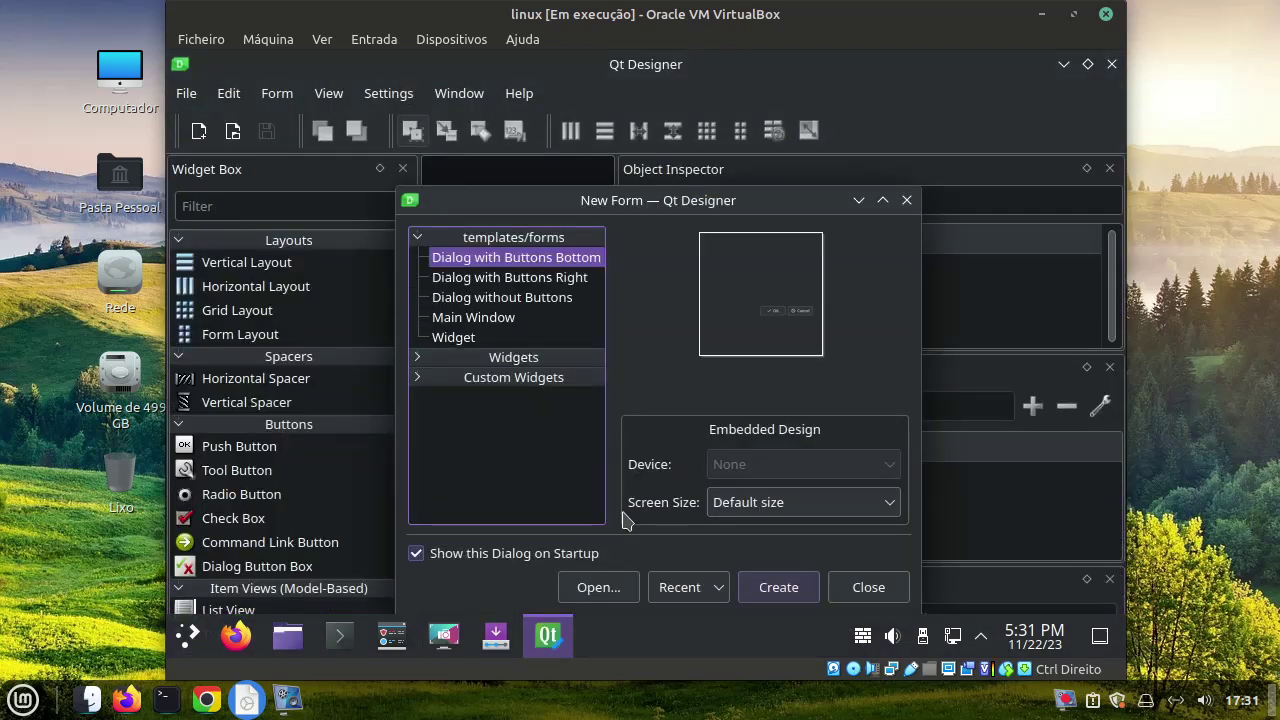
click(777, 593)
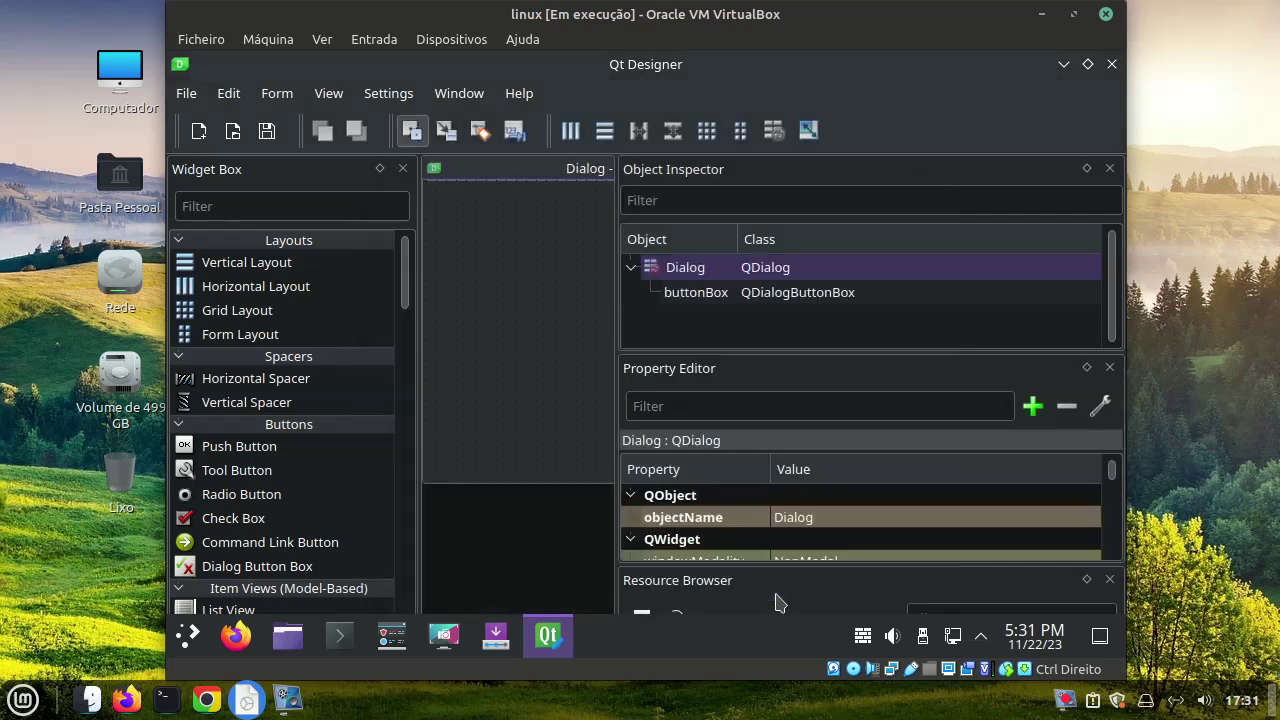
click(1074, 16)
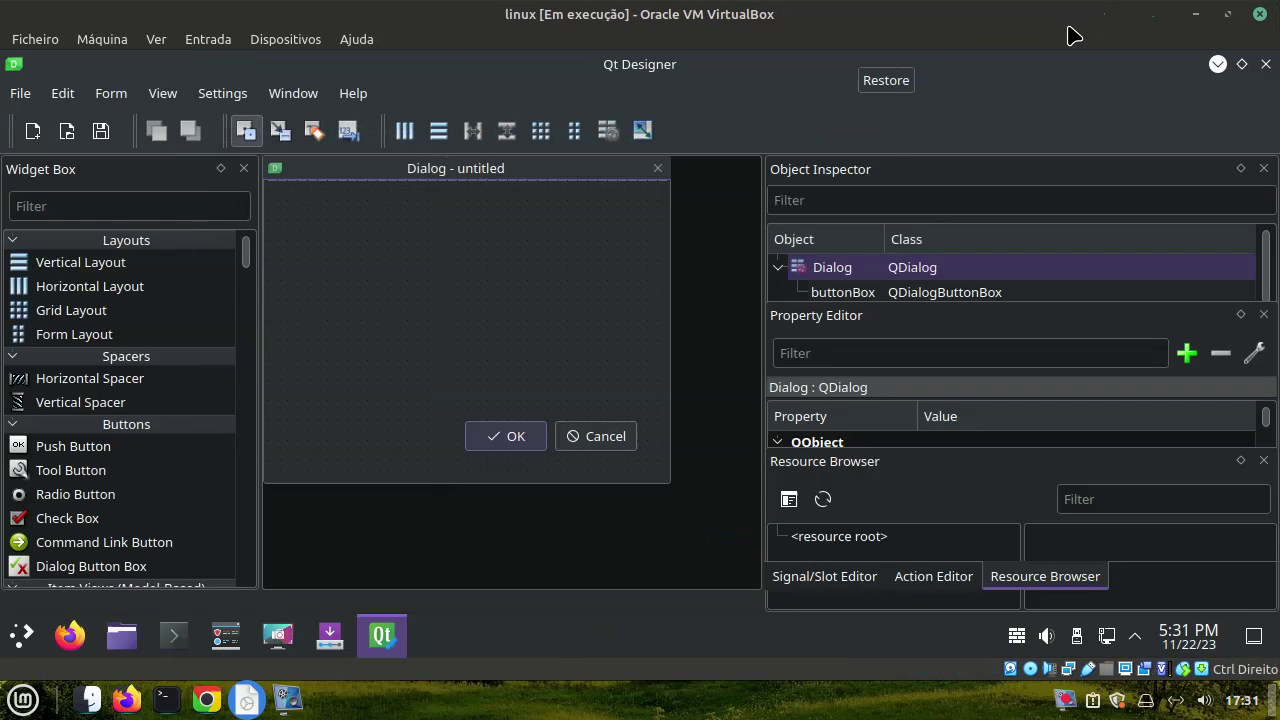
Reposition the dialog form and nudge its OK/Cancel button box down and right
drag(509, 175, 562, 204)
click(531, 471)
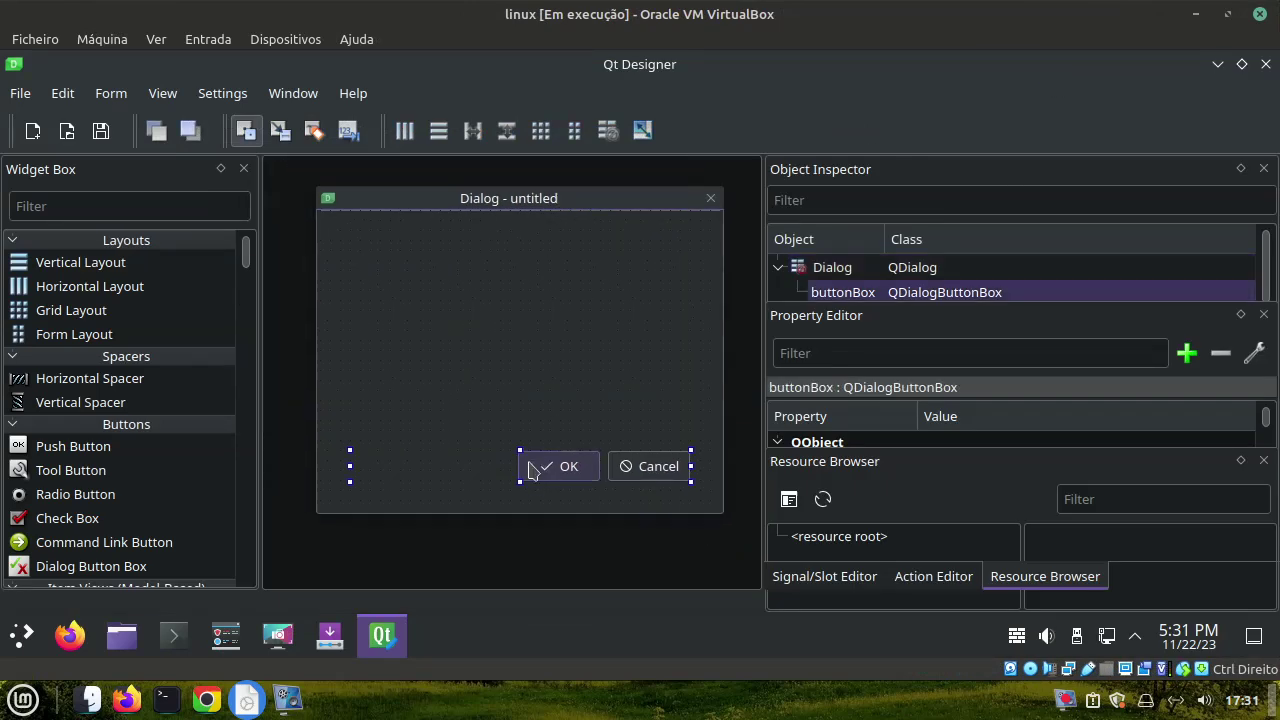
drag(531, 471, 561, 491)
click(456, 456)
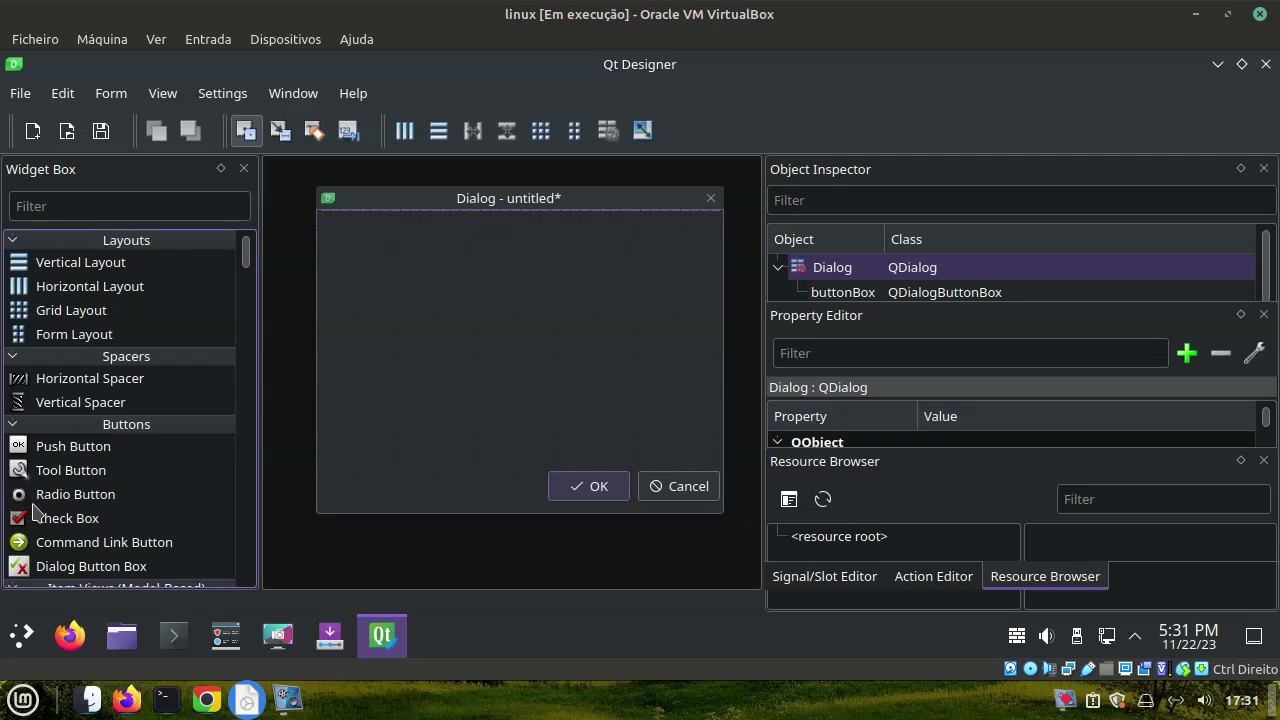
Drag a Calendar Widget from Display Widgets onto the dialog form above the buttons
scroll(60, 510, down, 6)
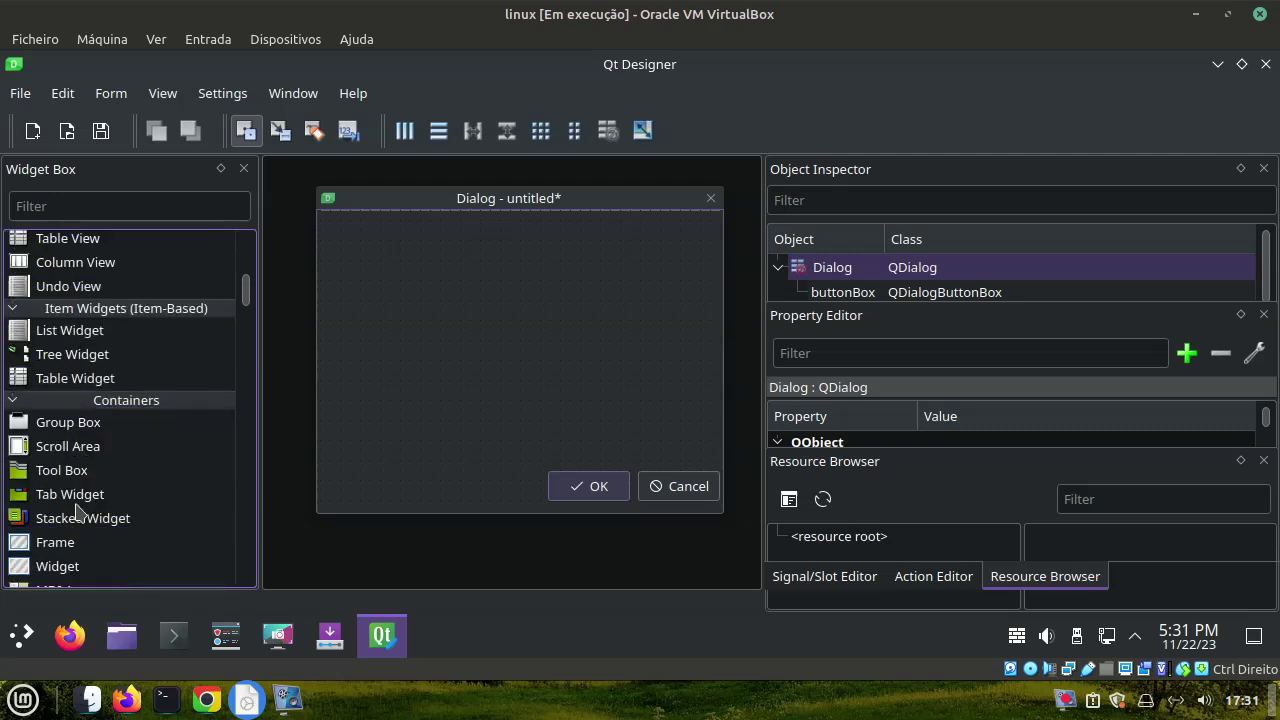
scroll(98, 494, down, 1)
scroll(98, 497, down, 4)
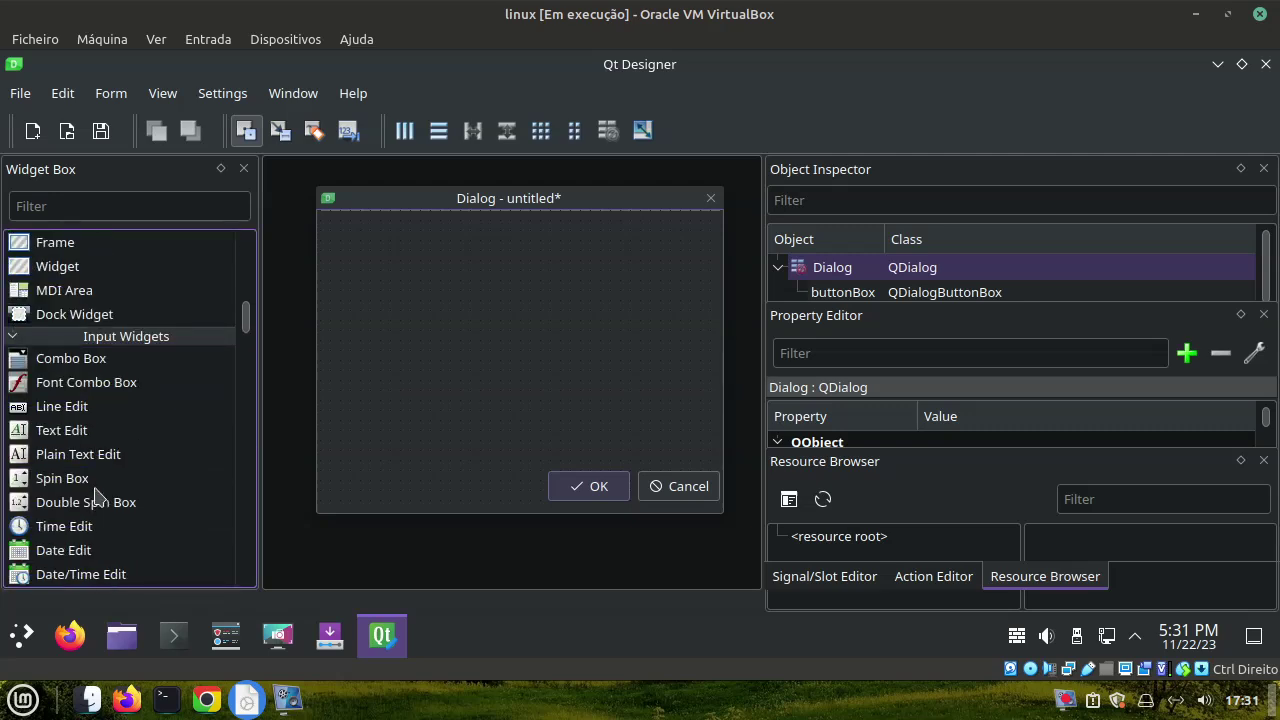
scroll(153, 459, down, 5)
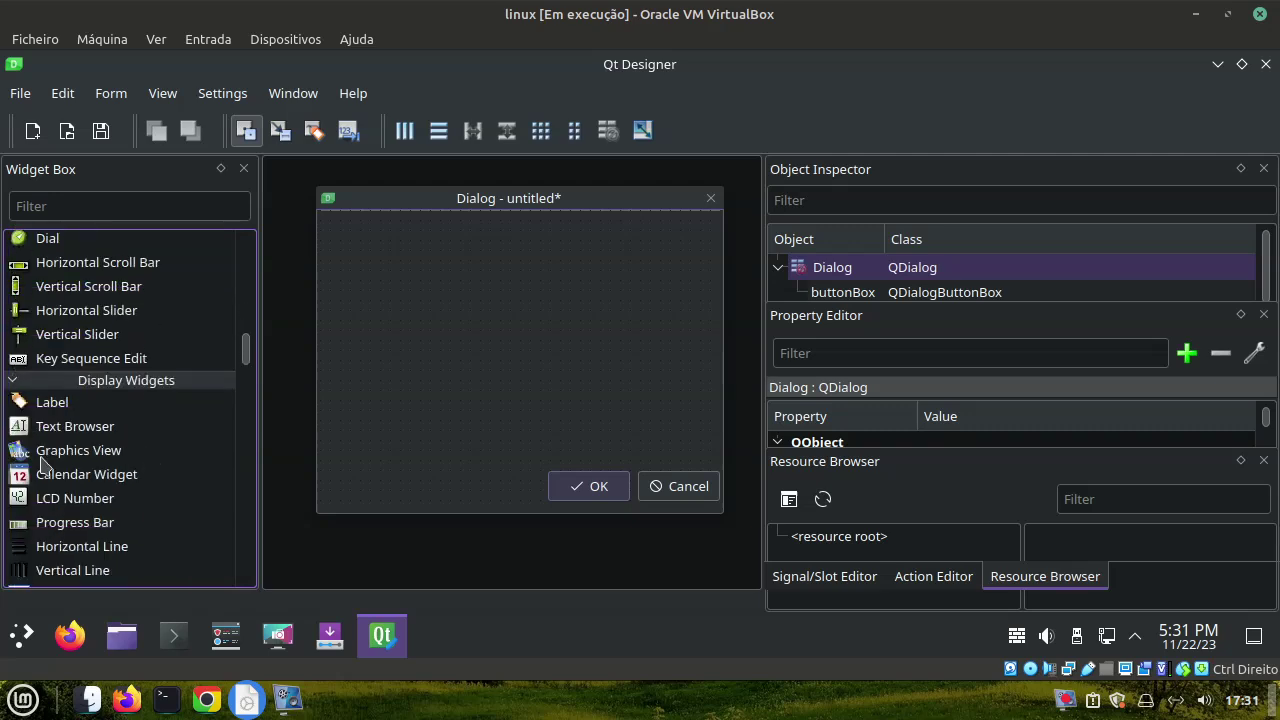
drag(22, 478, 400, 240)
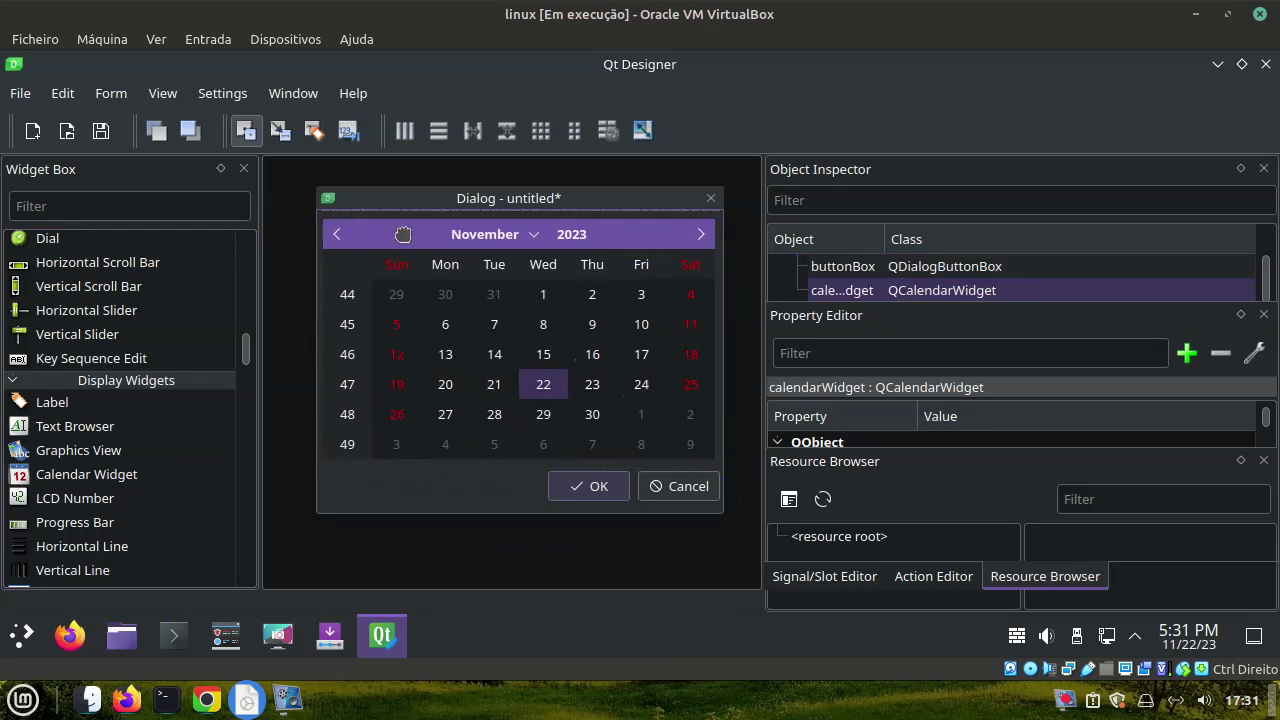
click(452, 503)
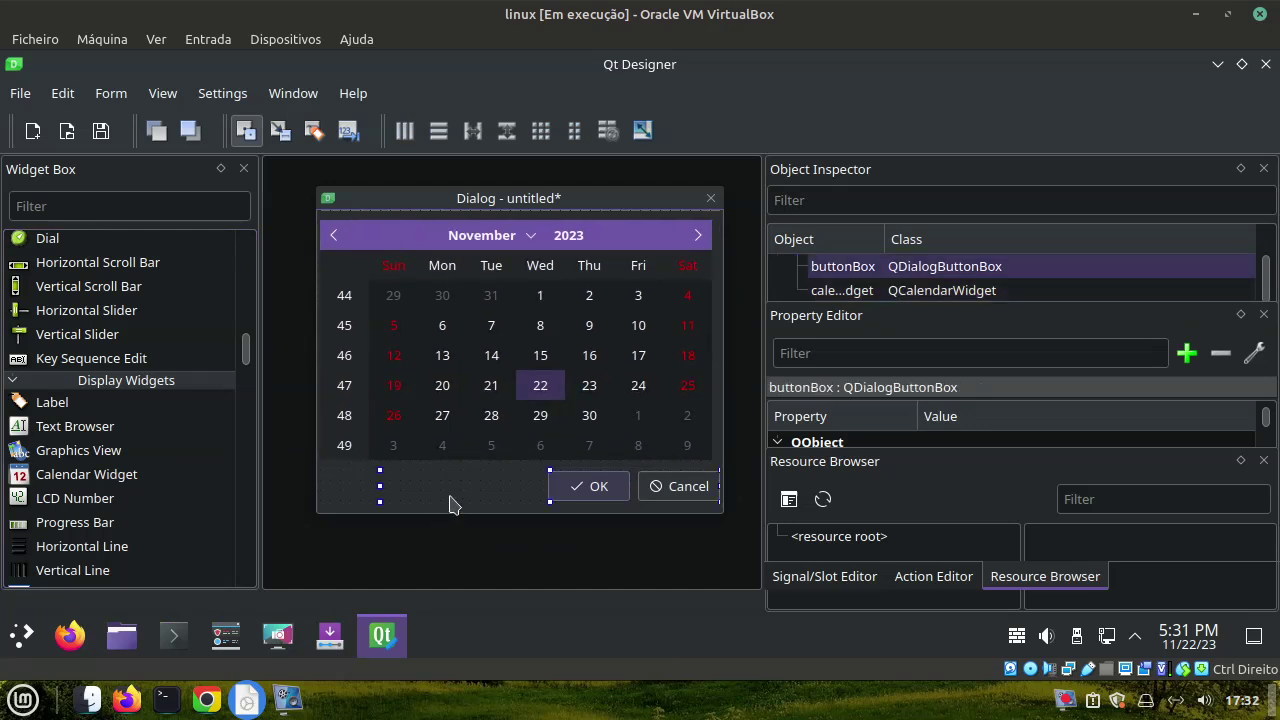
click(354, 502)
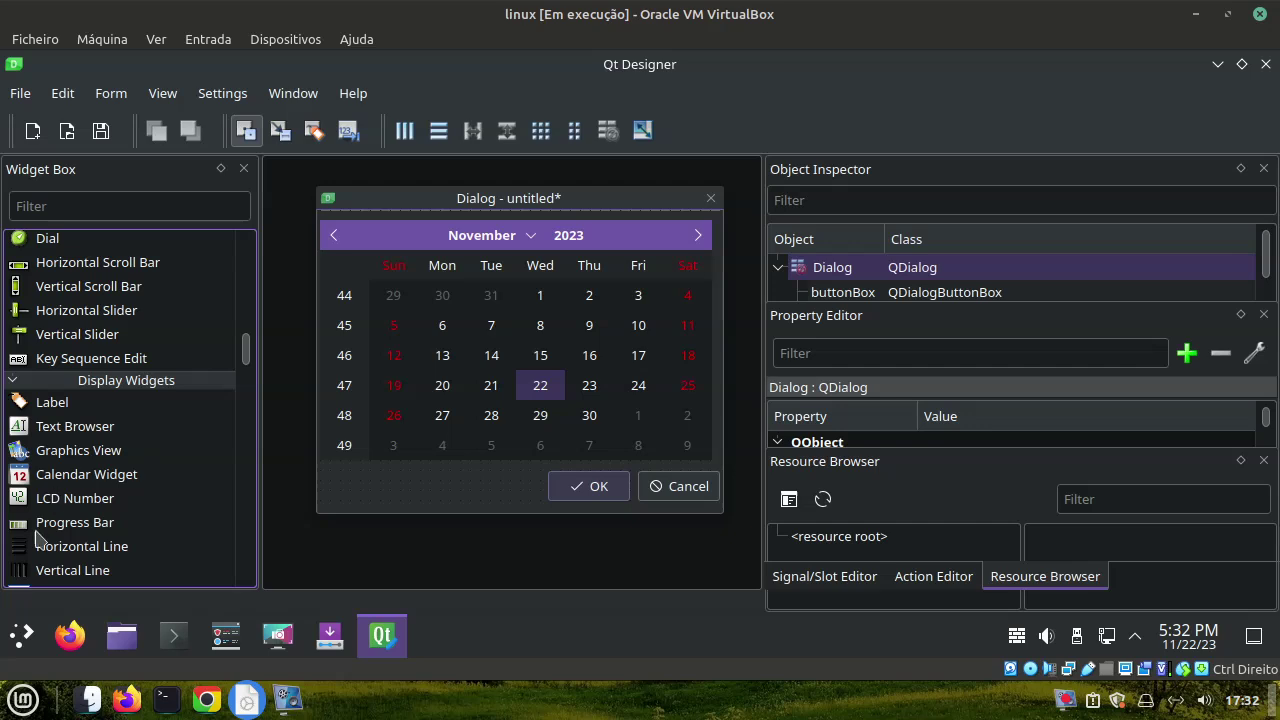
Add a Progress Bar beside the OK button and preview the form in Breeze style
drag(20, 528, 355, 505)
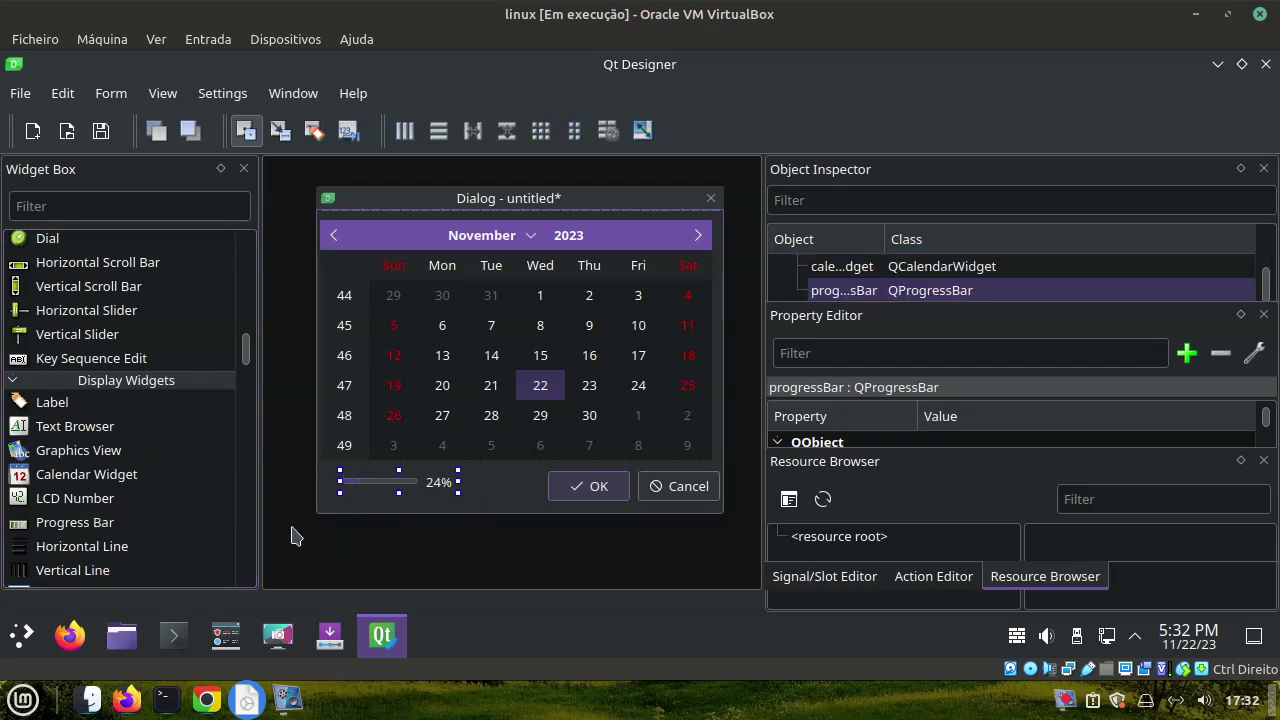
click(561, 487)
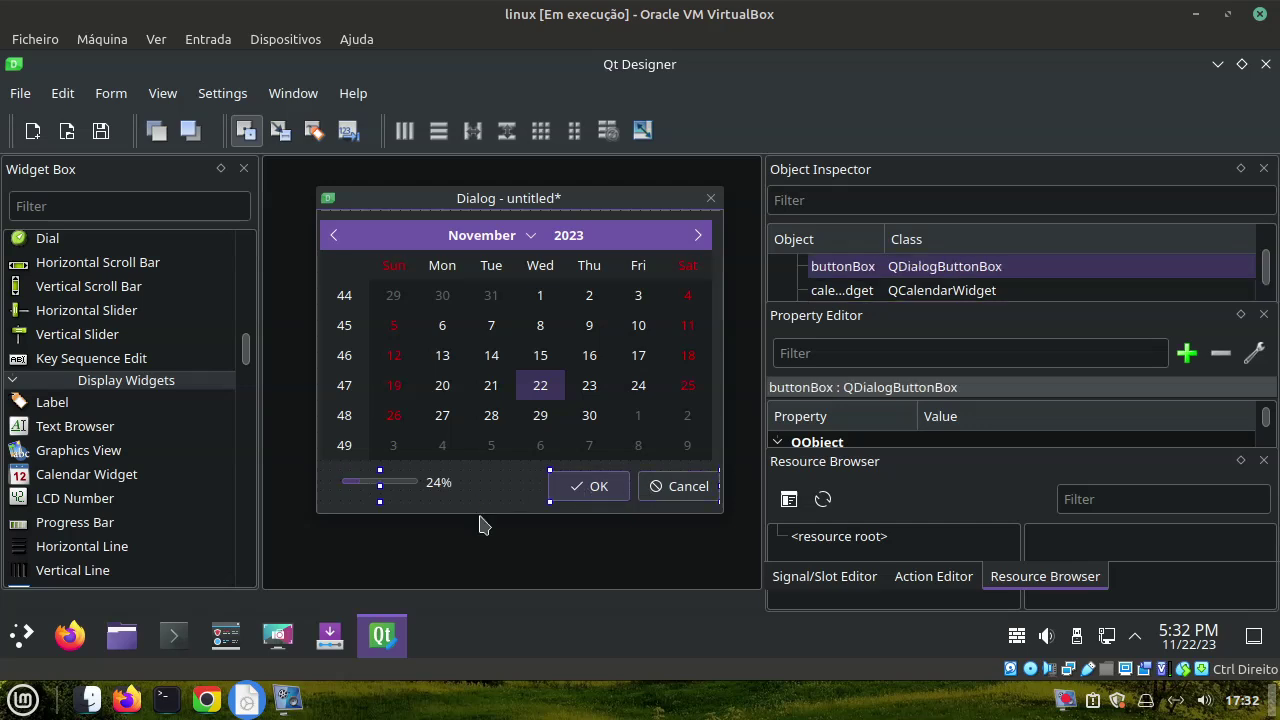
click(213, 97)
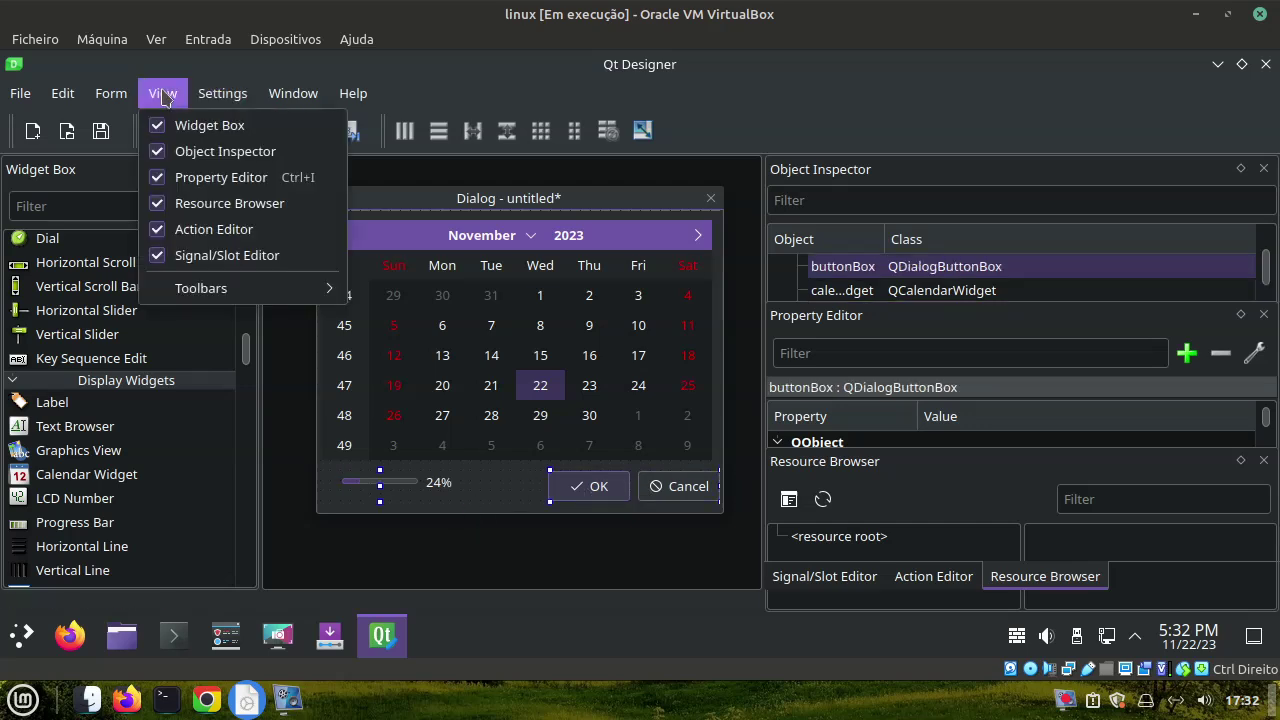
mouse_move(97, 95)
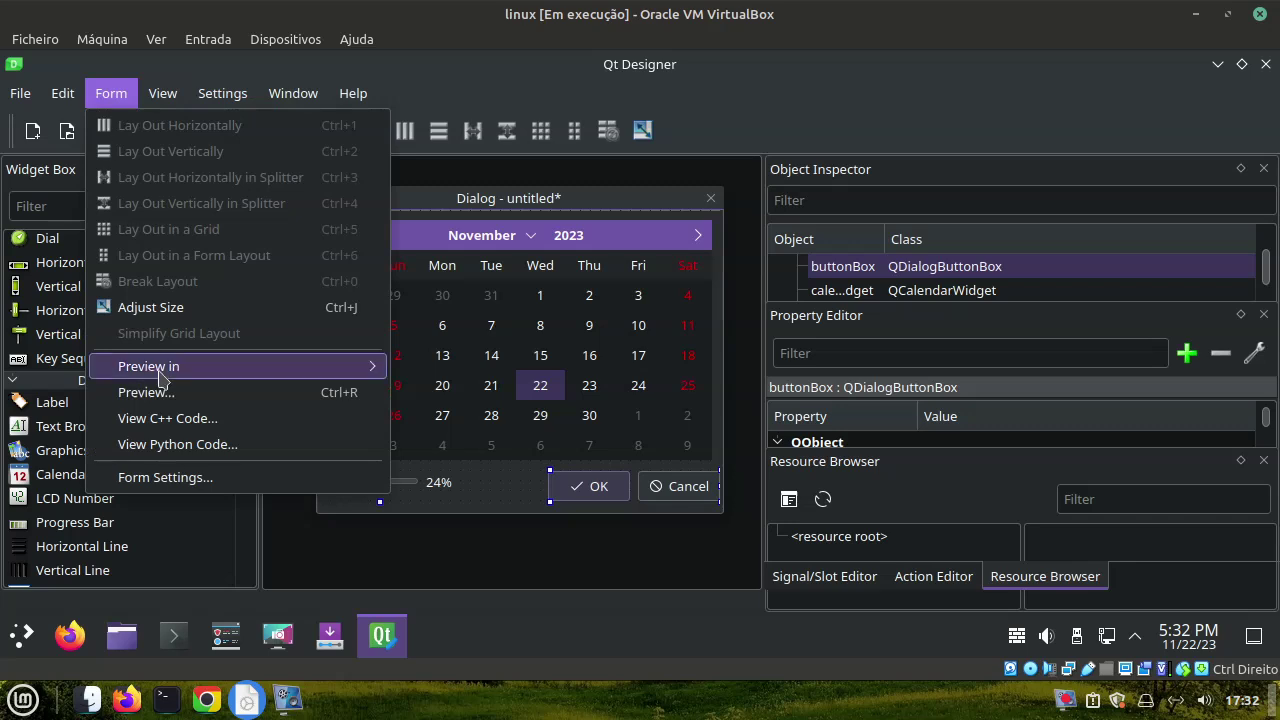
mouse_move(160, 372)
click(505, 377)
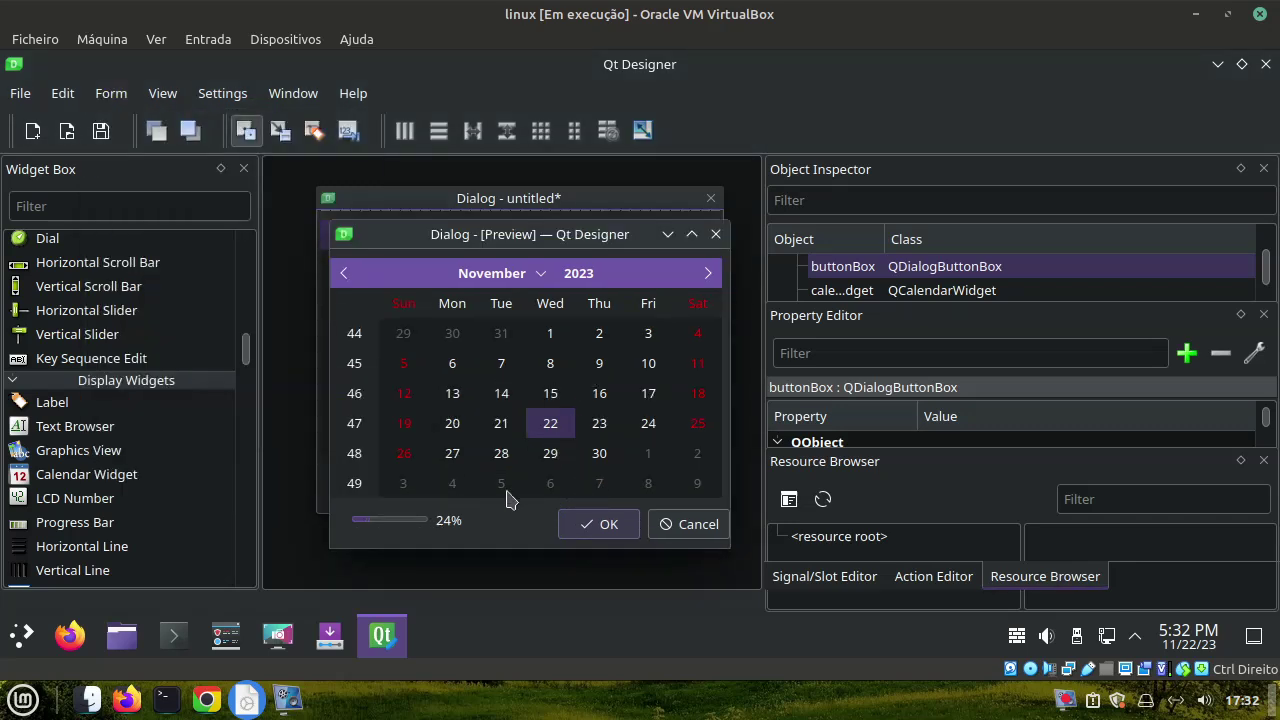
click(595, 528)
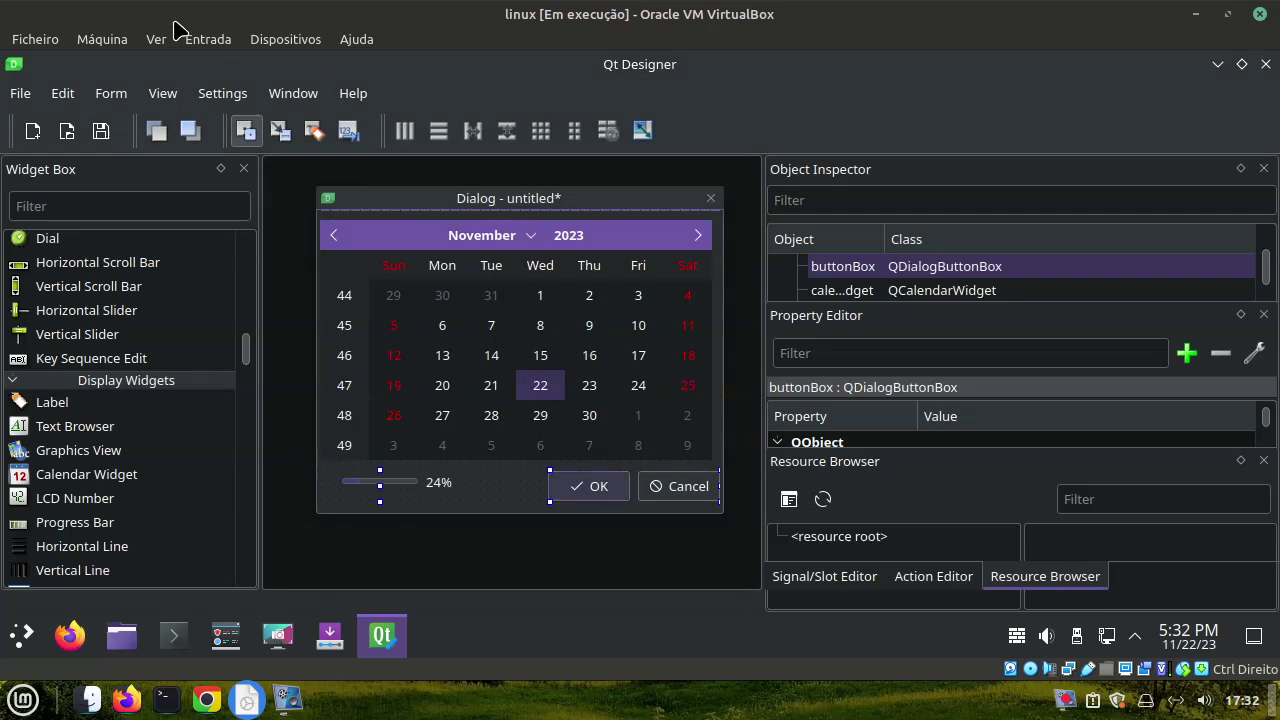
Preview the form, pick 14, 13, 27 and 22 November, then close the preview and Qt Designer
click(125, 98)
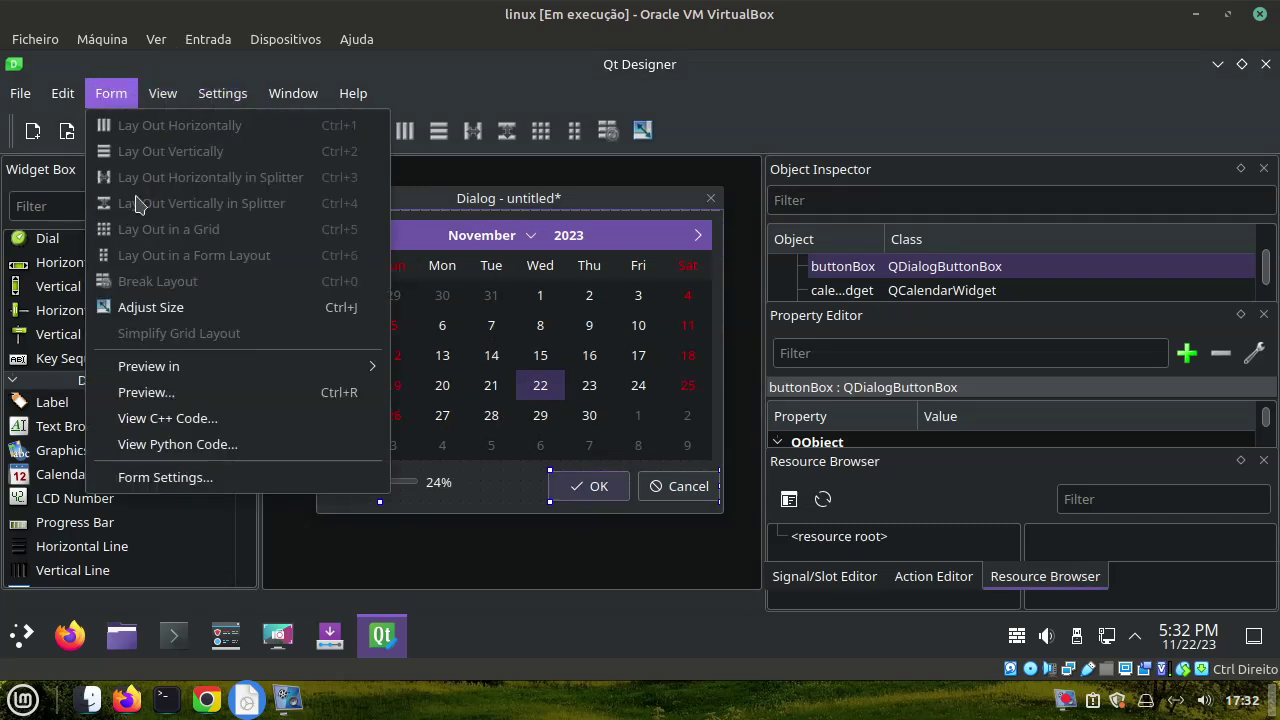
click(150, 392)
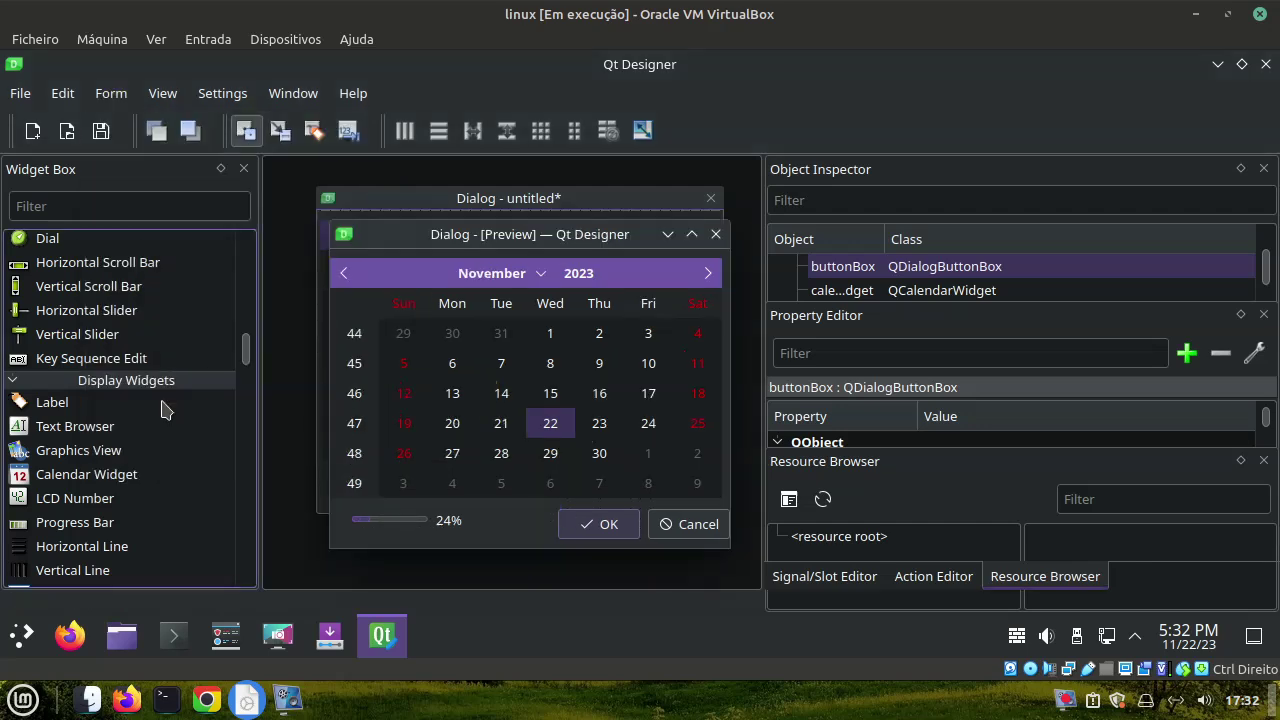
drag(530, 232, 560, 235)
click(447, 396)
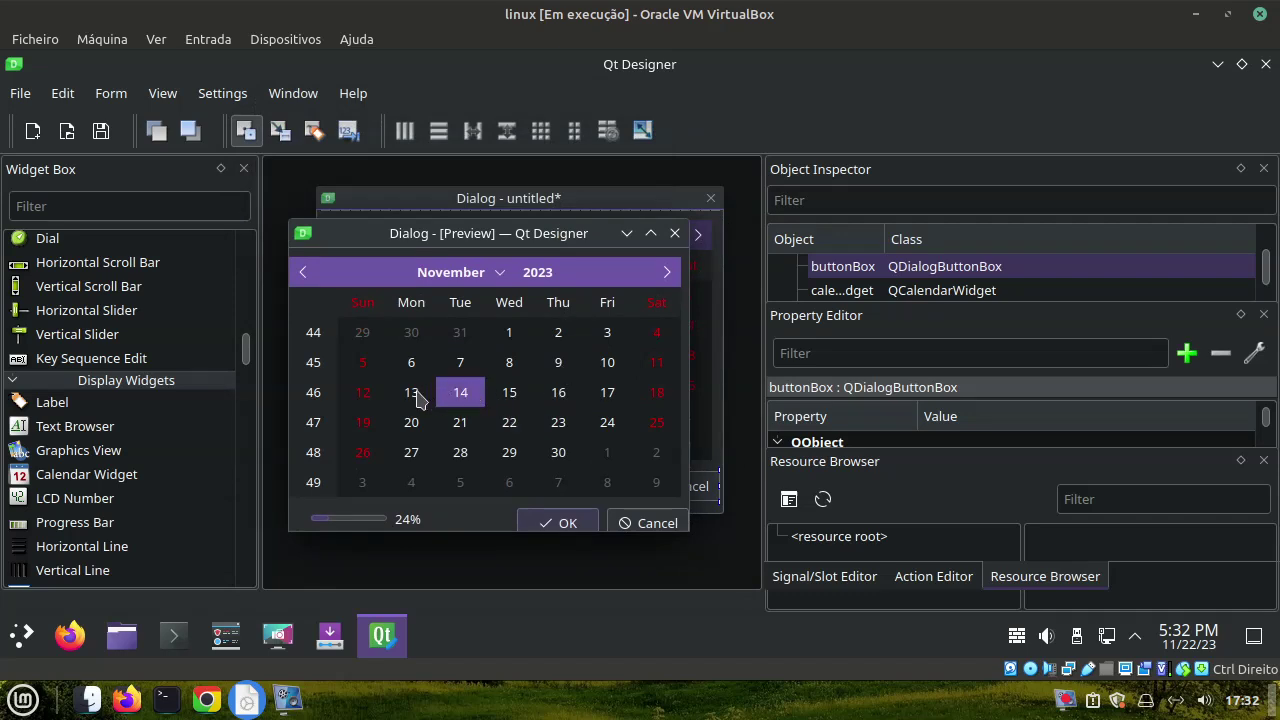
click(415, 397)
drag(688, 536, 710, 576)
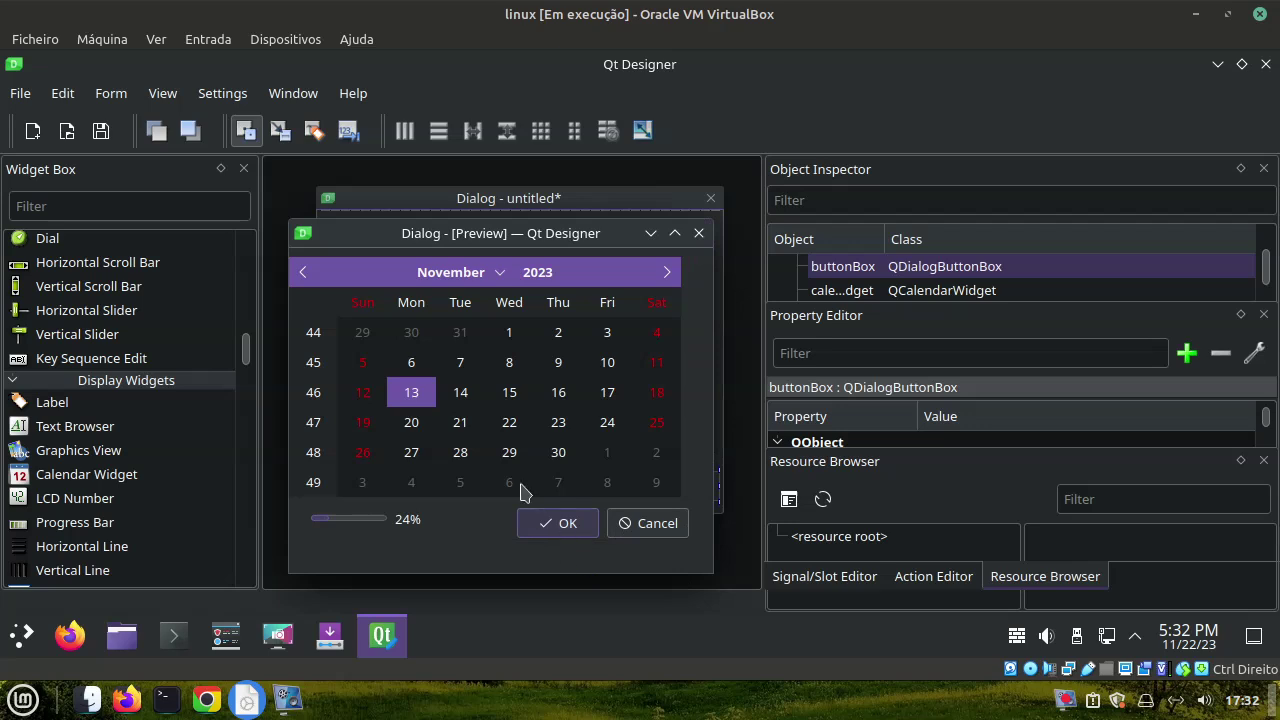
click(422, 444)
click(505, 437)
click(557, 530)
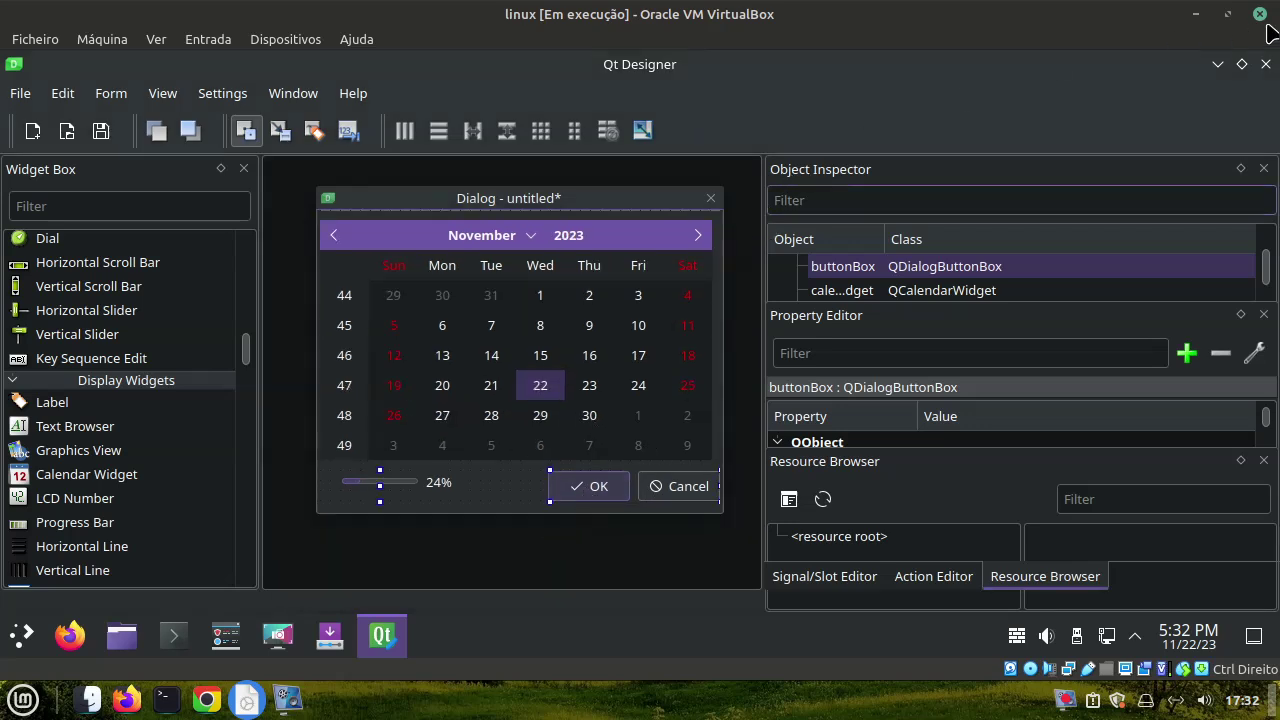
click(1265, 64)
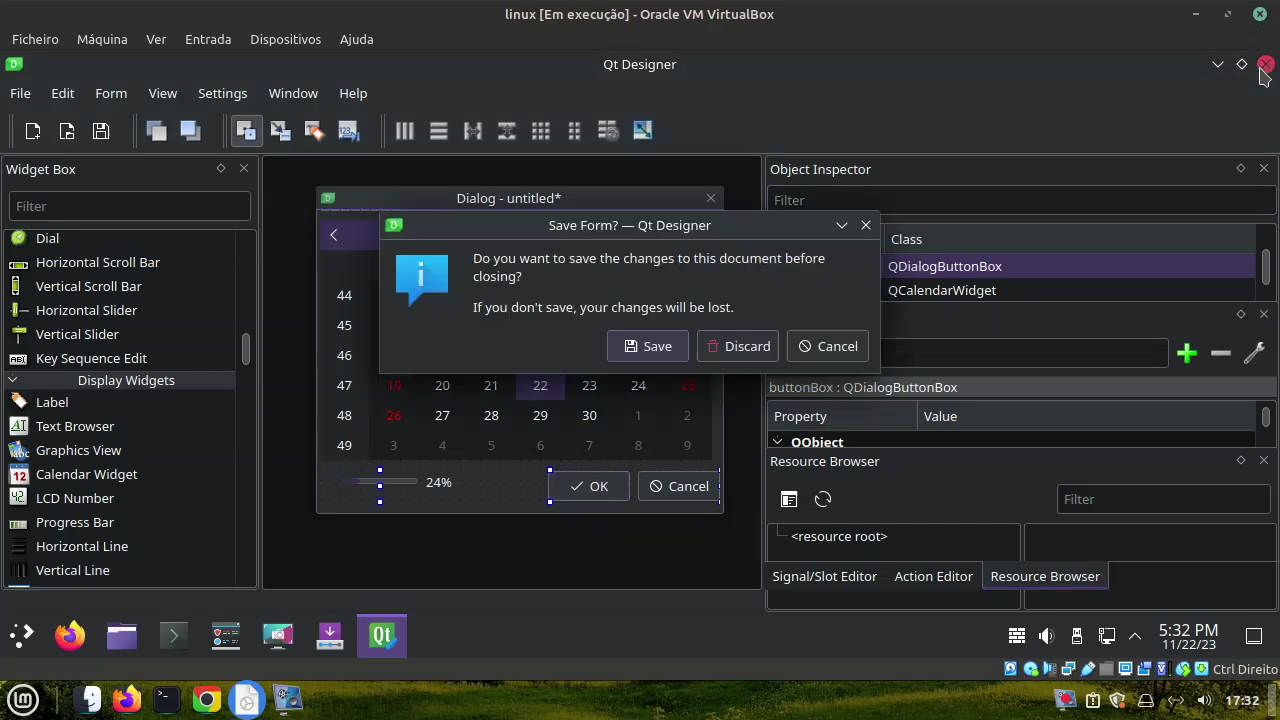
Discard the unsaved form and start EndeavourOS apps info from the System menu
click(748, 346)
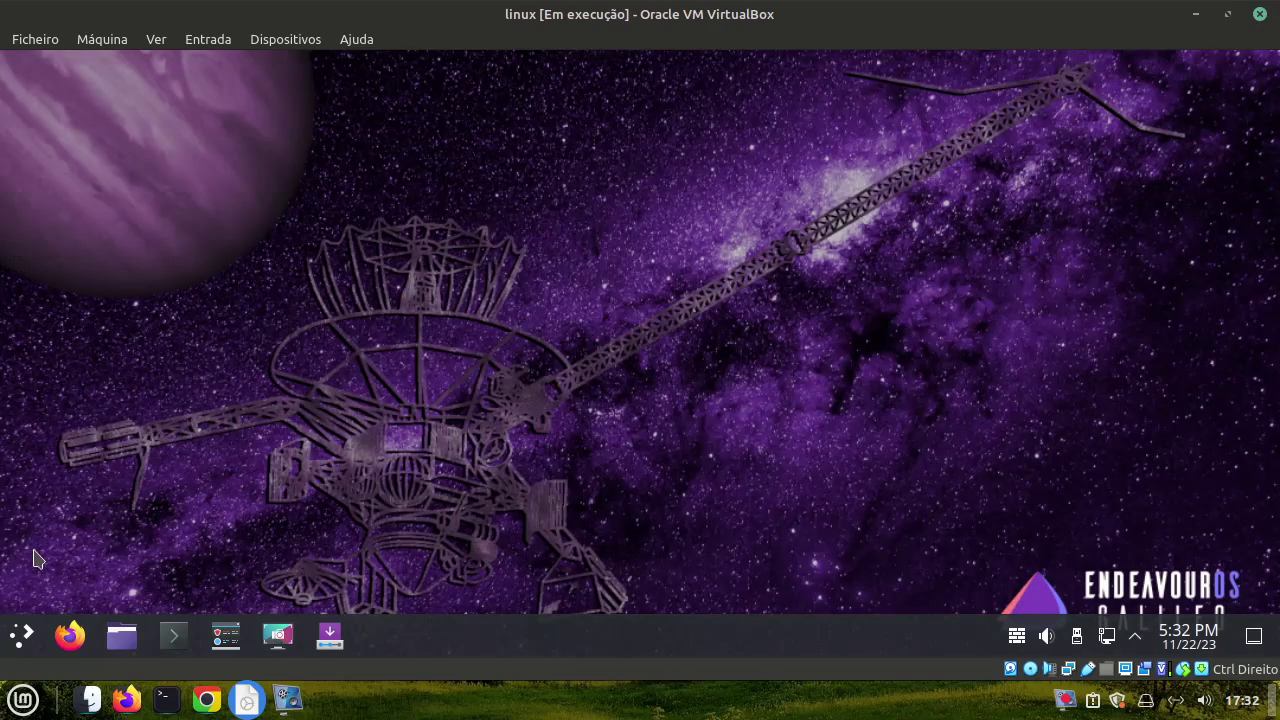
click(24, 638)
mouse_move(85, 468)
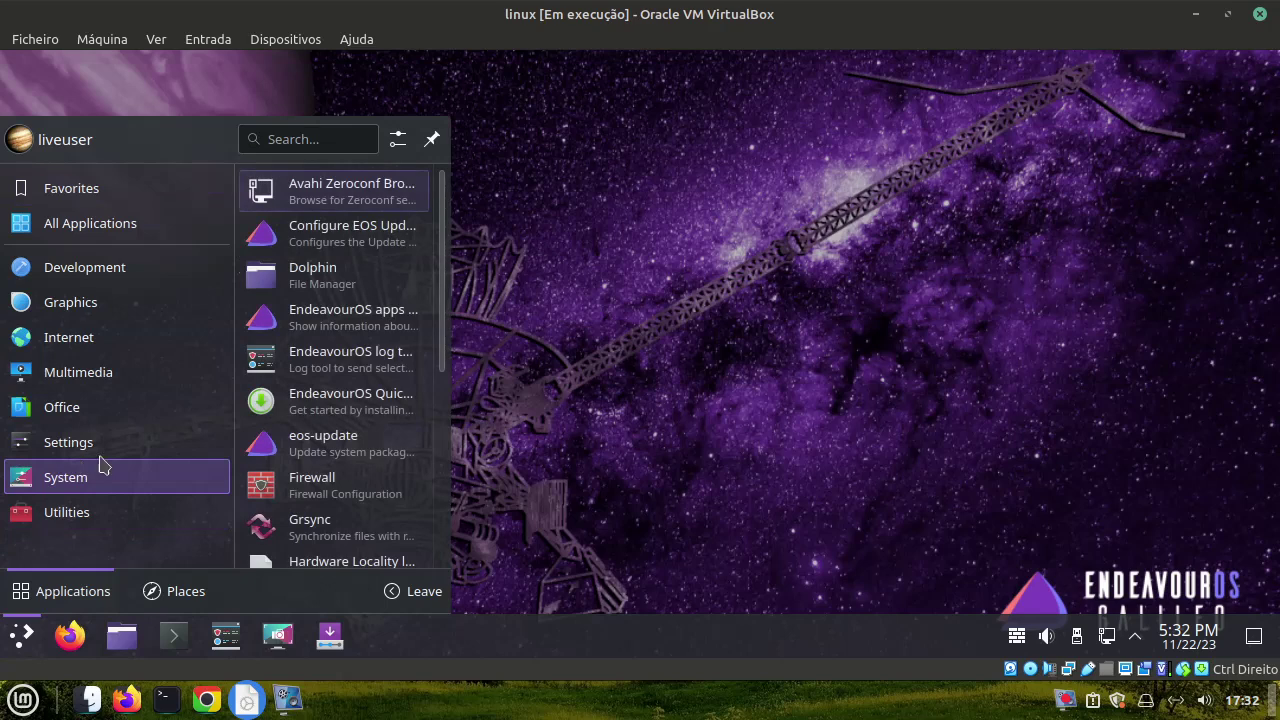
click(352, 317)
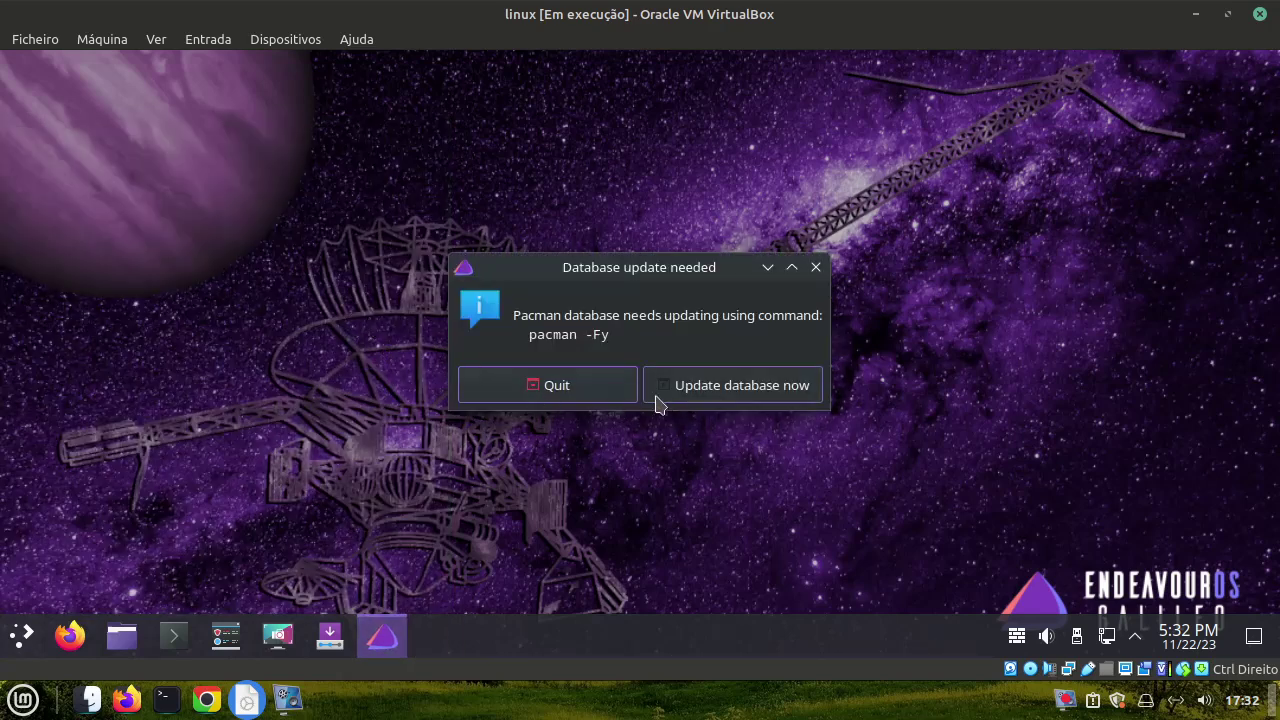
Update the package database, view the RunInTerminal help page, then close Firefox and apps info
click(724, 388)
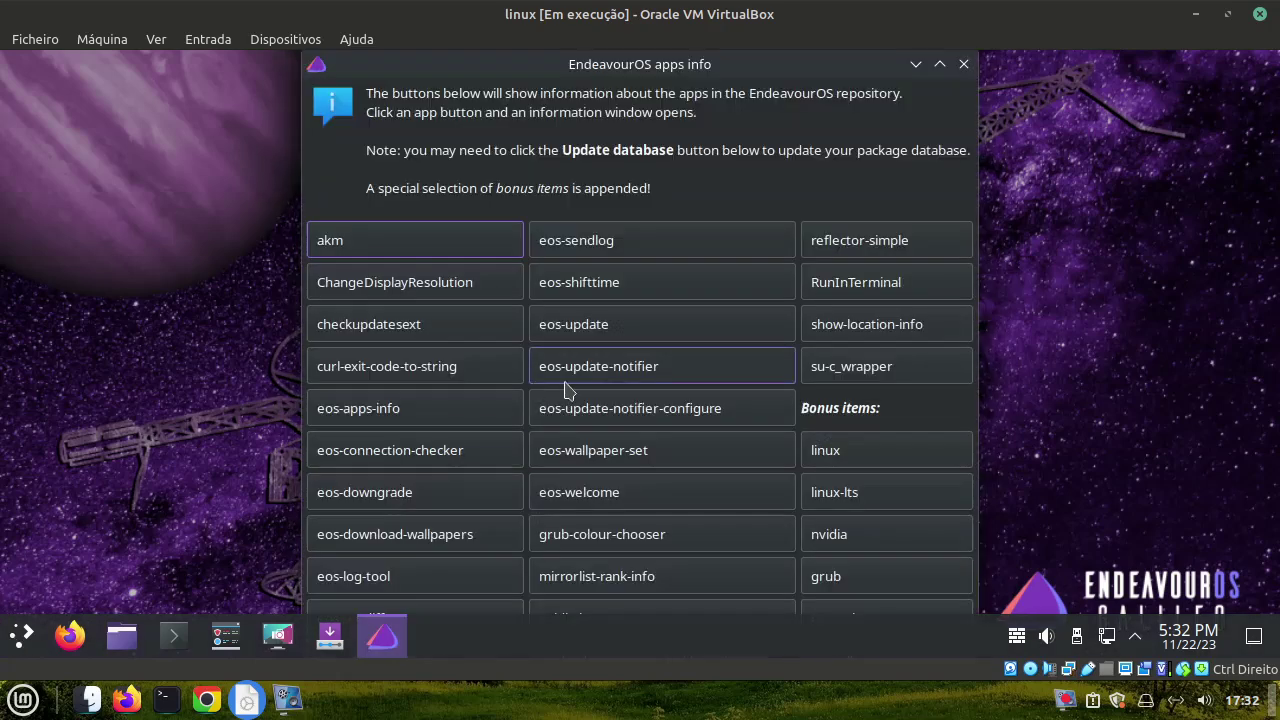
click(872, 283)
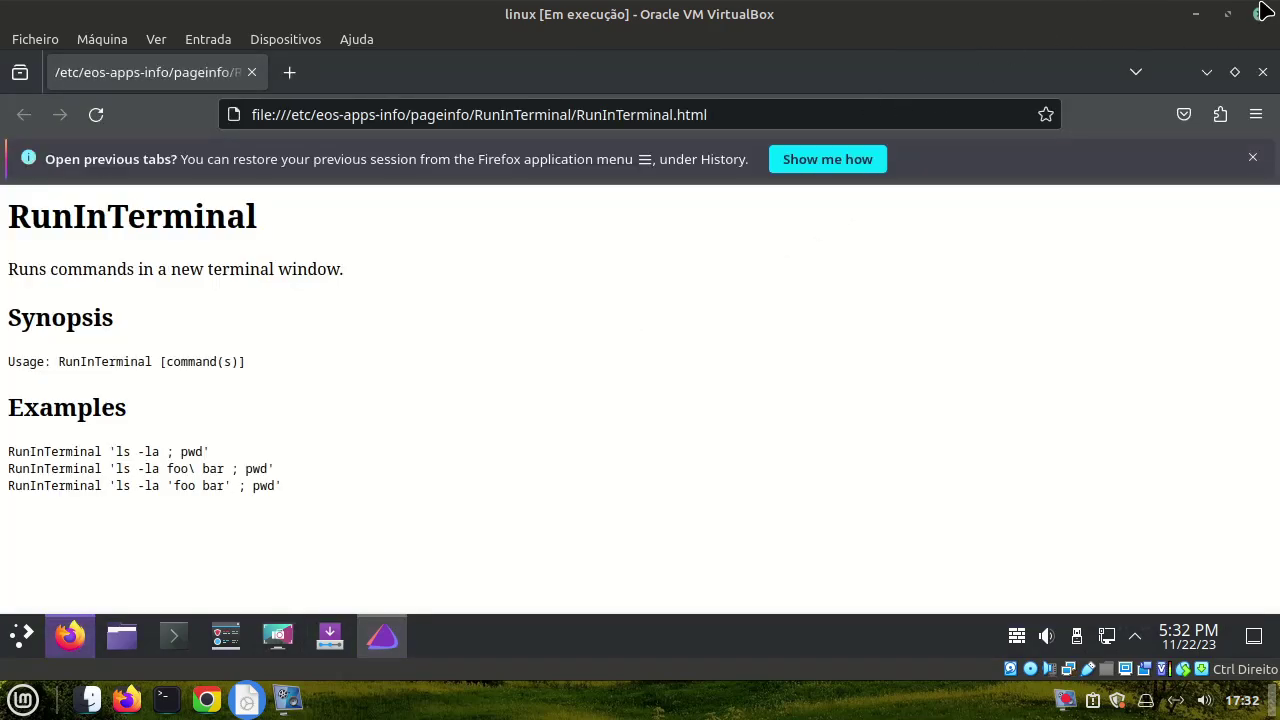
click(1262, 72)
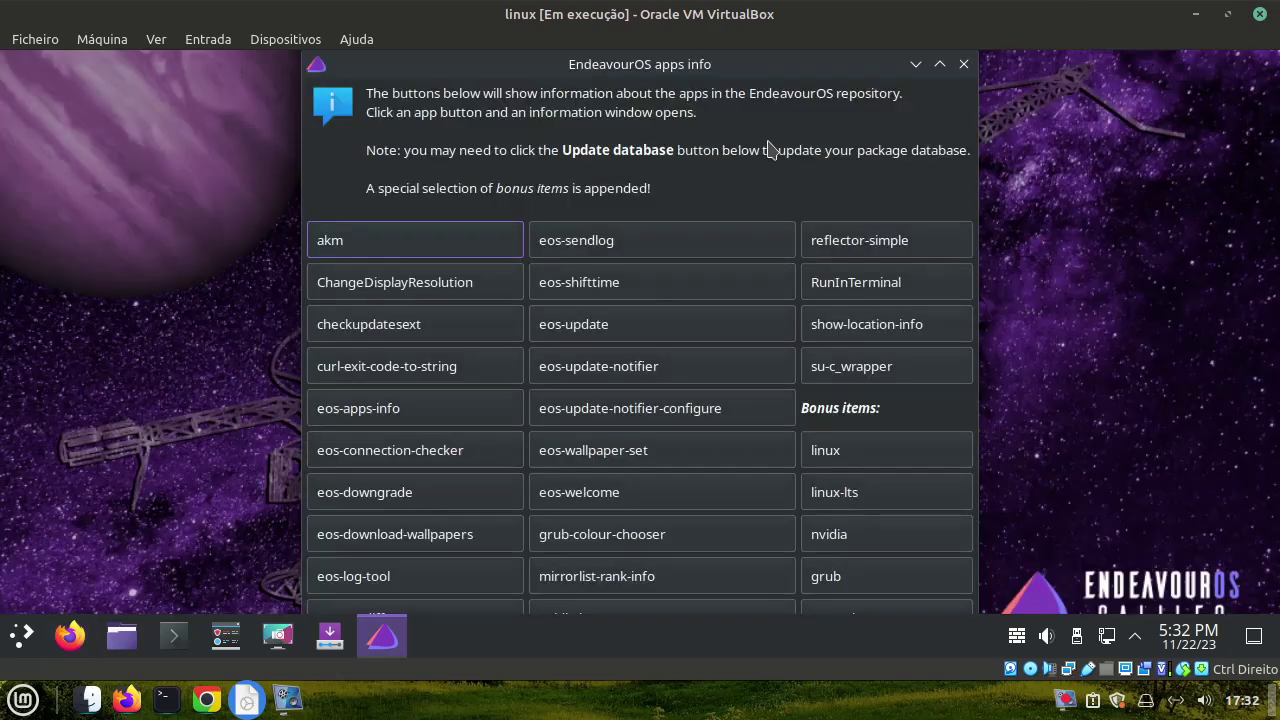
click(963, 64)
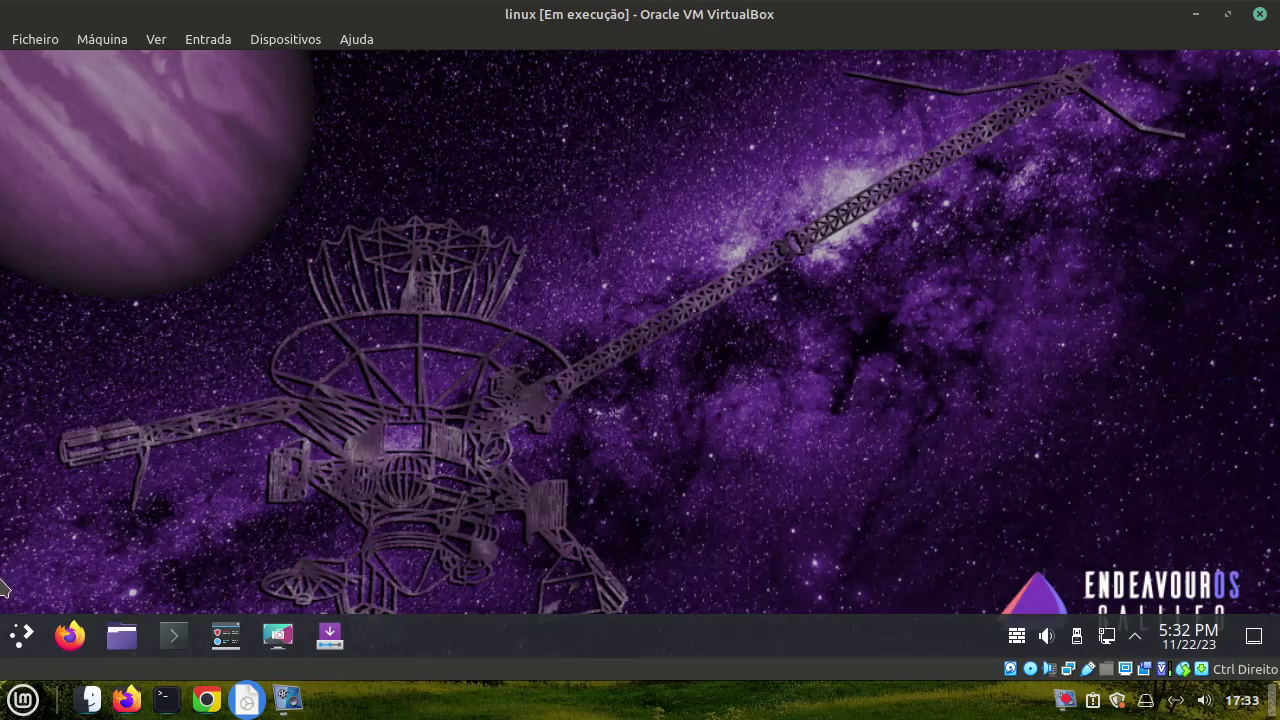
Start the EndeavourOS log tool from the taskbar
click(240, 637)
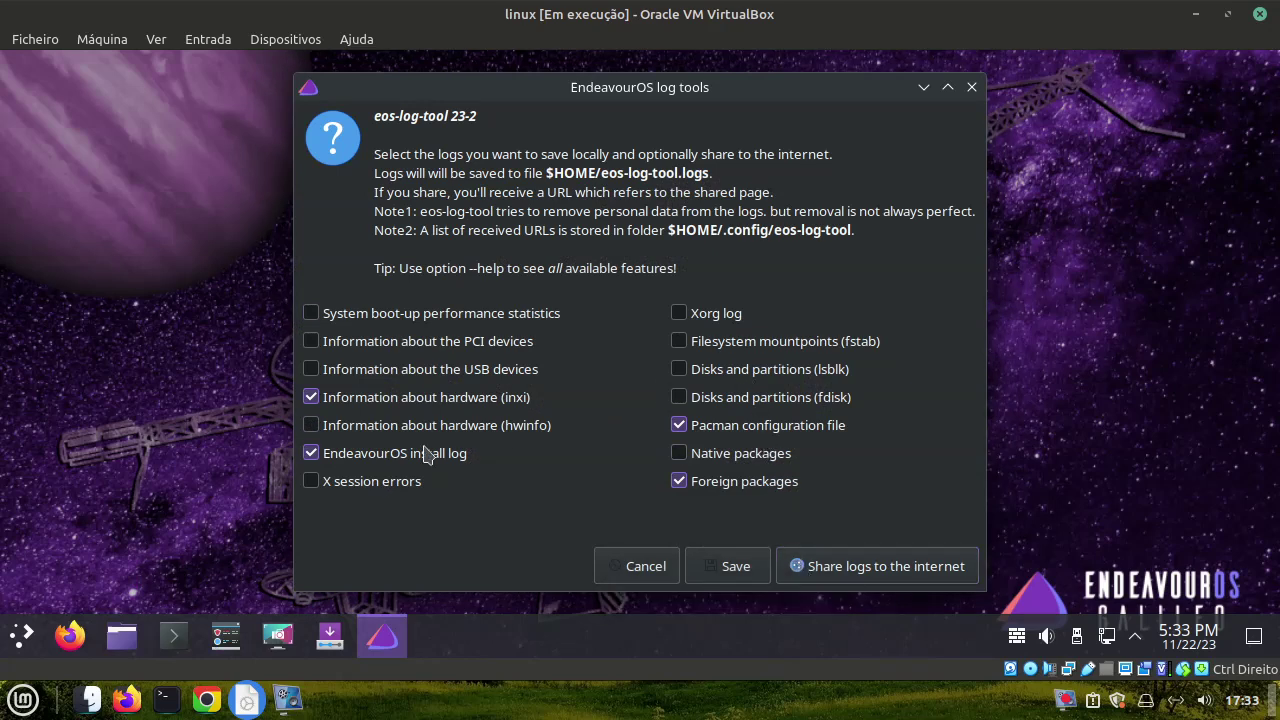
Close the log tool, start Spectacle, and try Active Window and Window Under Cursor captures
click(971, 87)
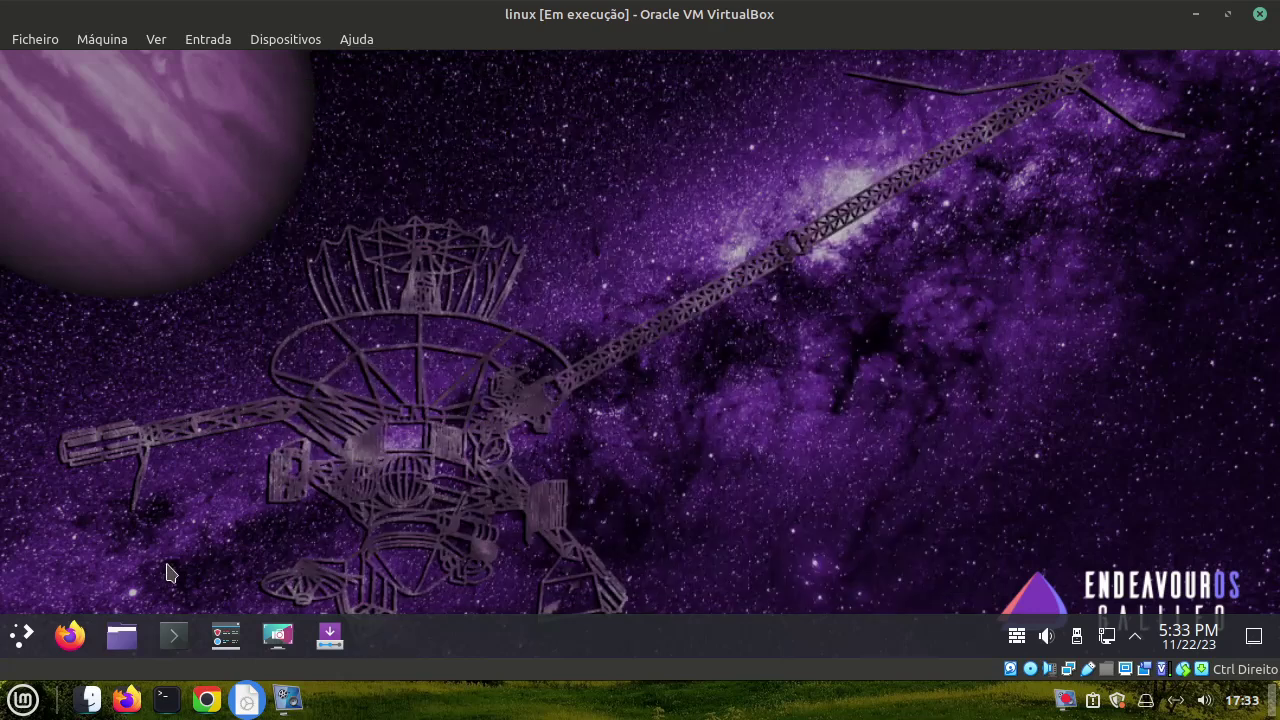
click(279, 637)
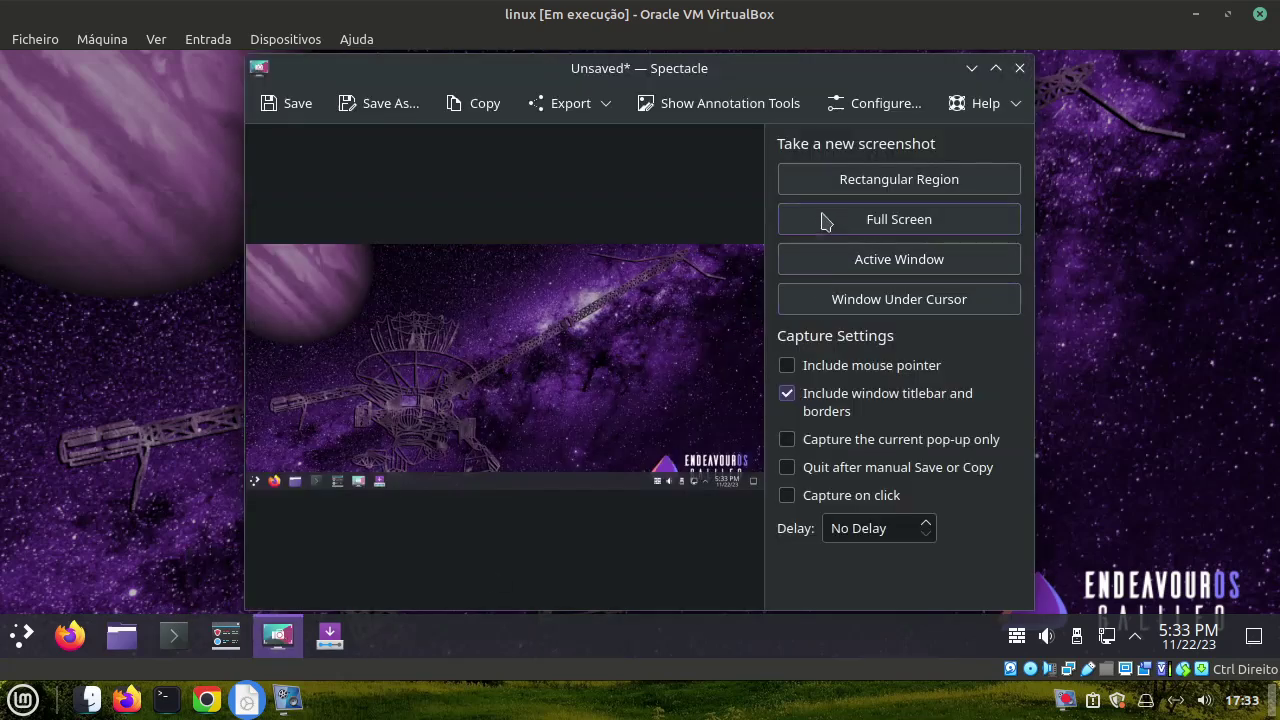
click(820, 263)
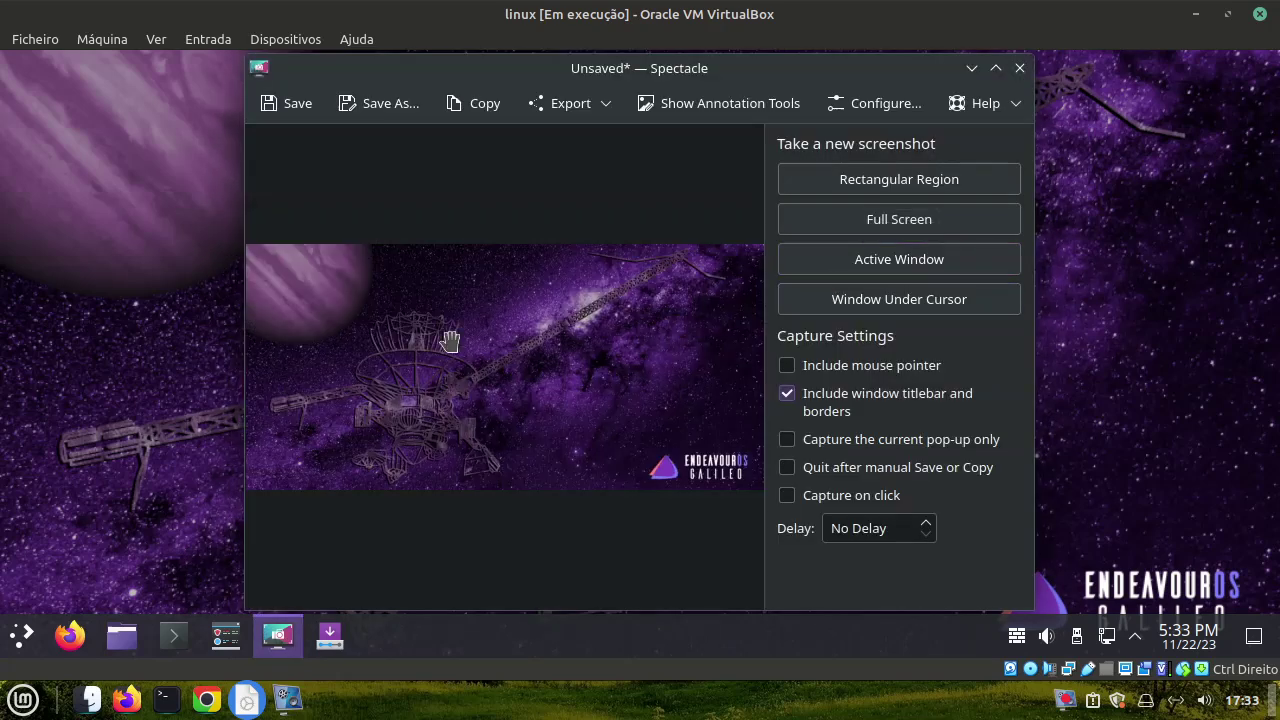
click(788, 304)
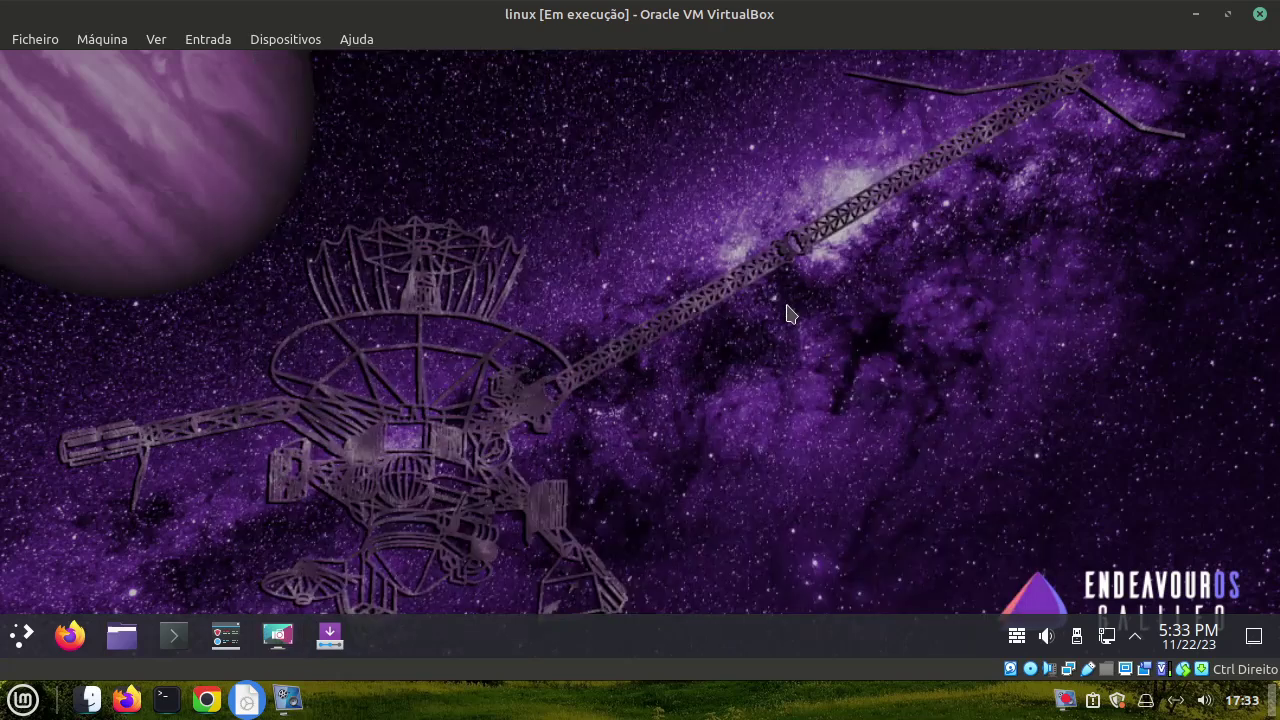
Capture a rectangular region with a yellow highlighter loop, resized to 902×299, and finish
click(845, 178)
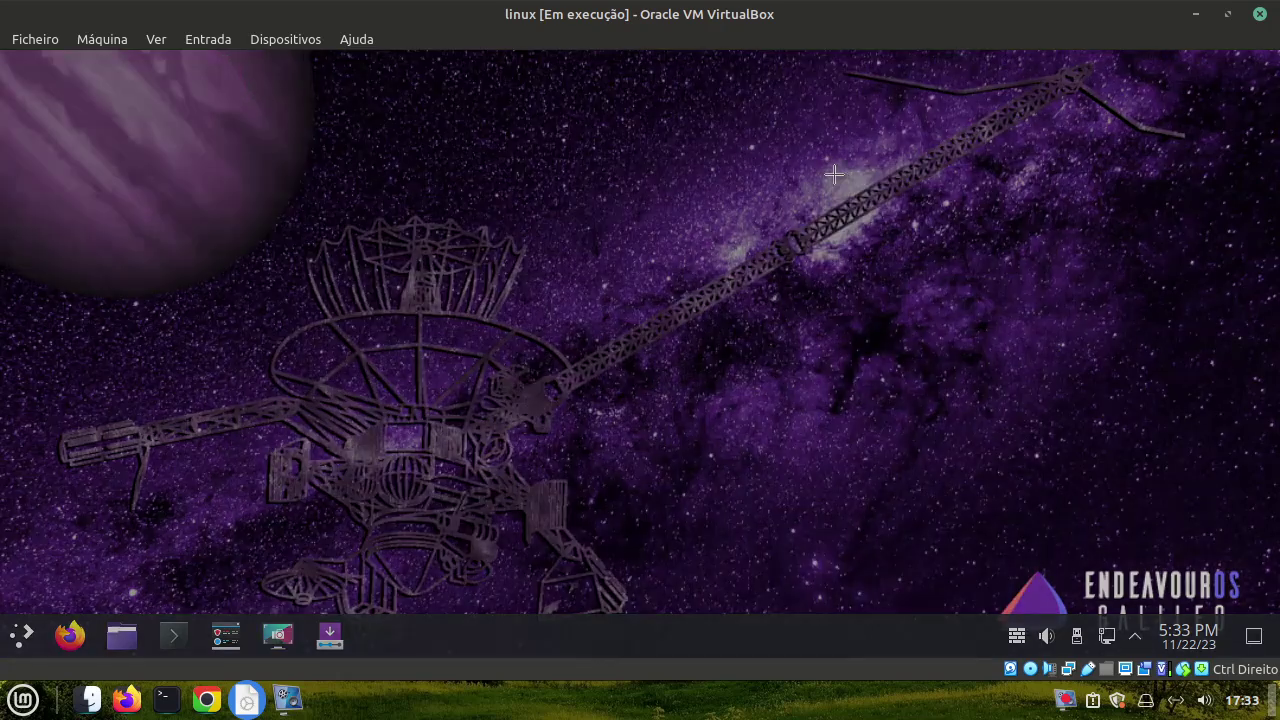
drag(163, 506, 1065, 170)
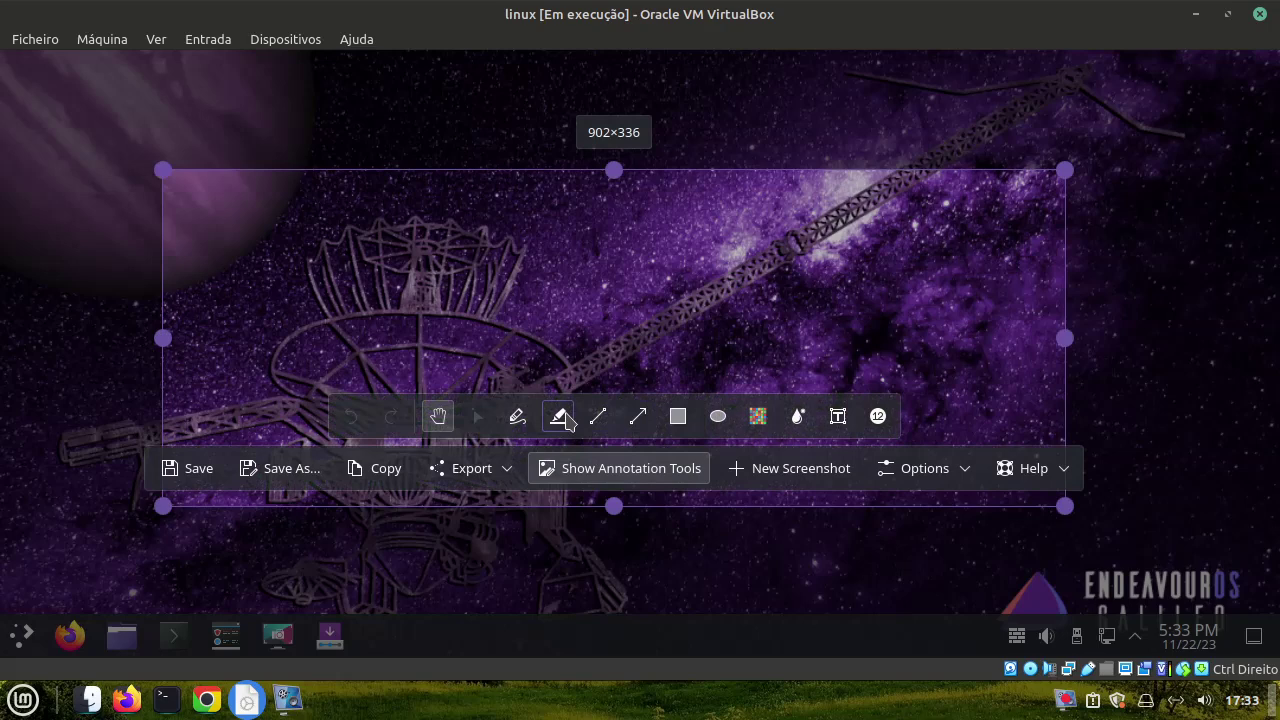
click(558, 416)
mouse_move(585, 337)
mouse_down()
mouse_move(693, 297)
mouse_move(602, 235)
mouse_up()
drag(534, 340, 618, 333)
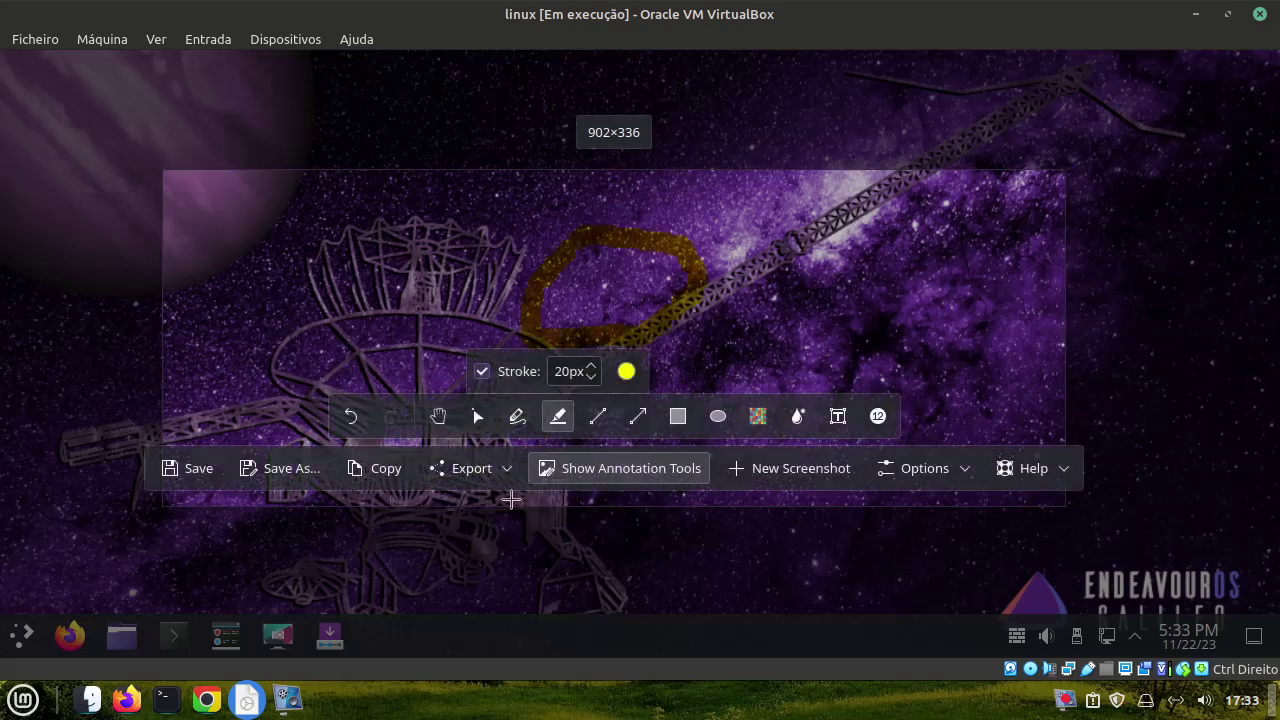
click(758, 416)
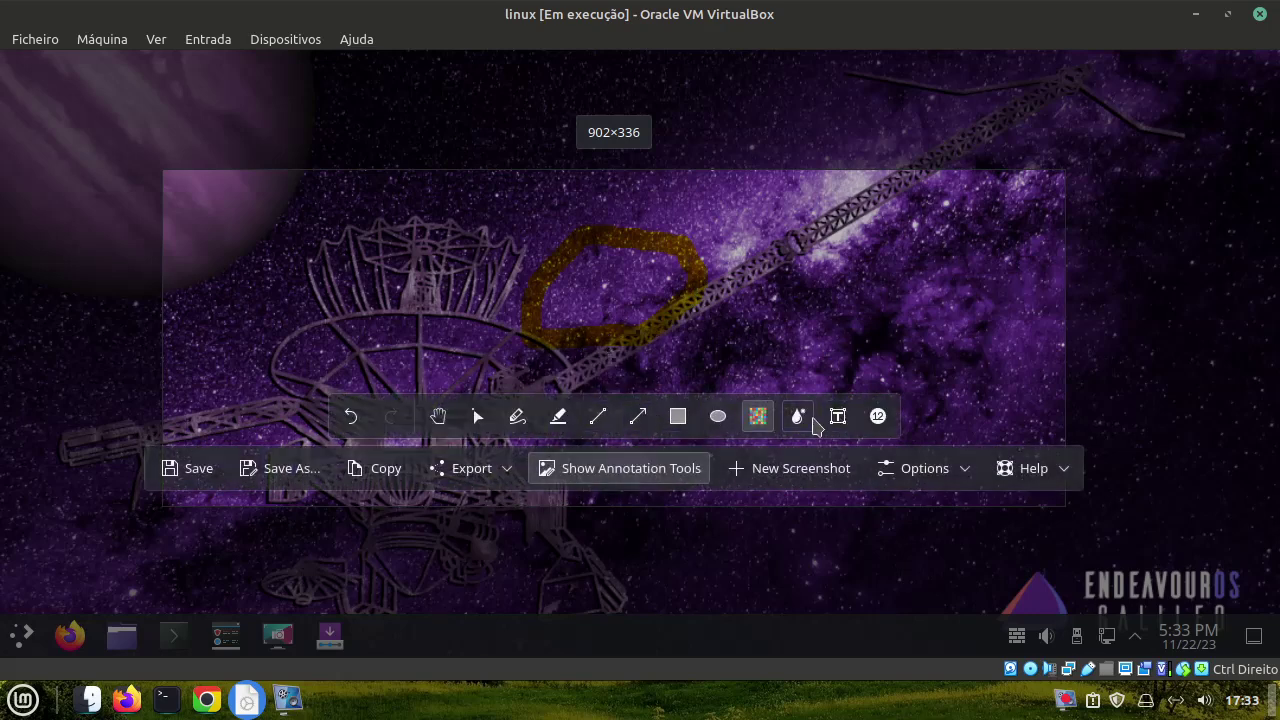
click(836, 418)
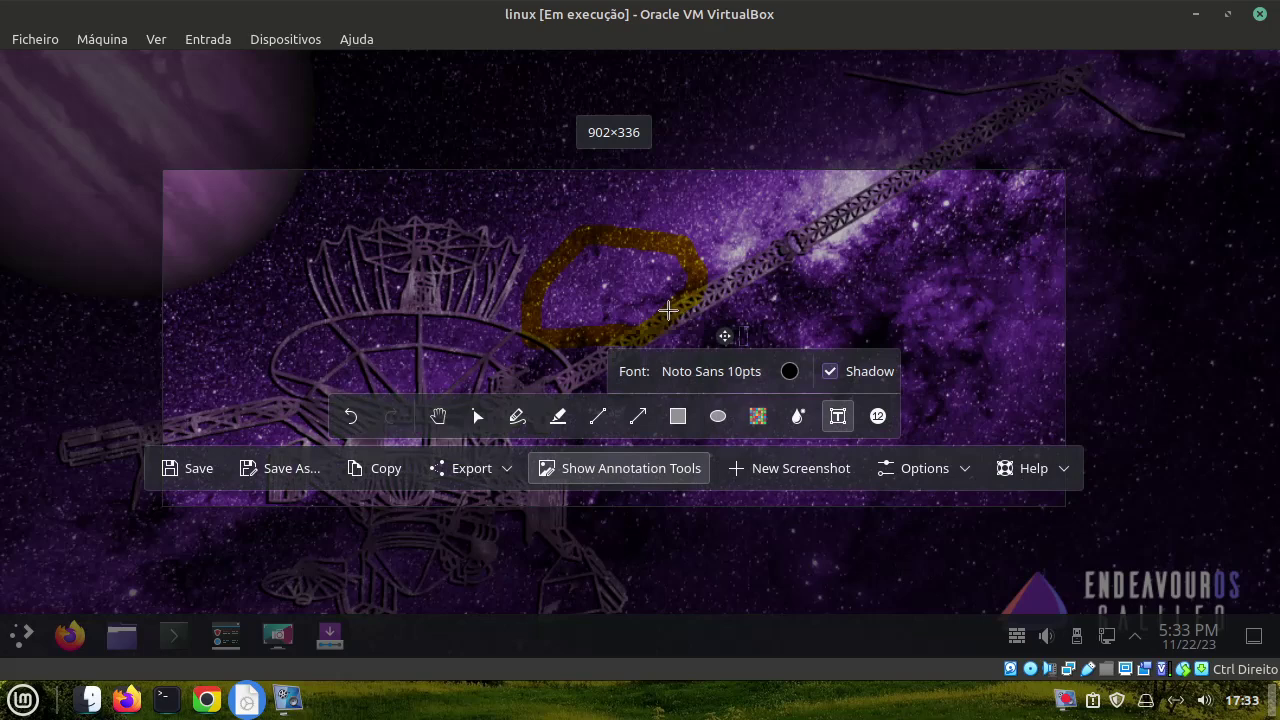
click(437, 422)
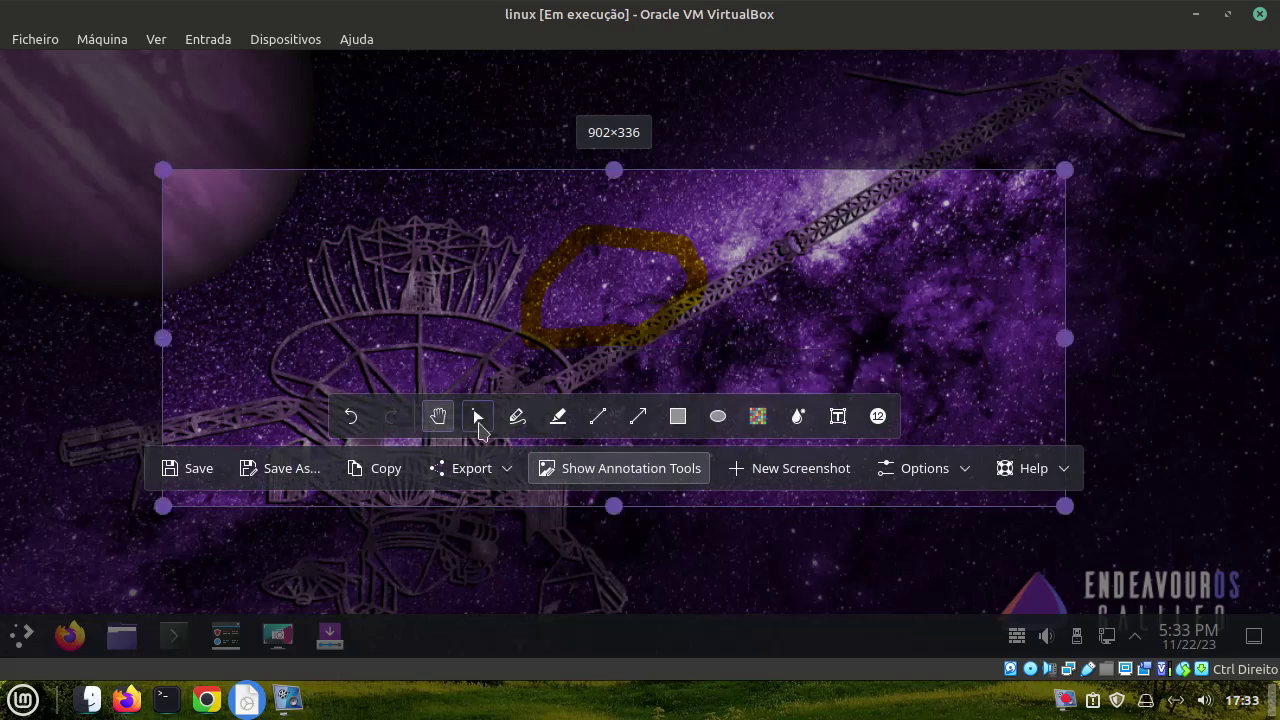
drag(611, 509, 600, 470)
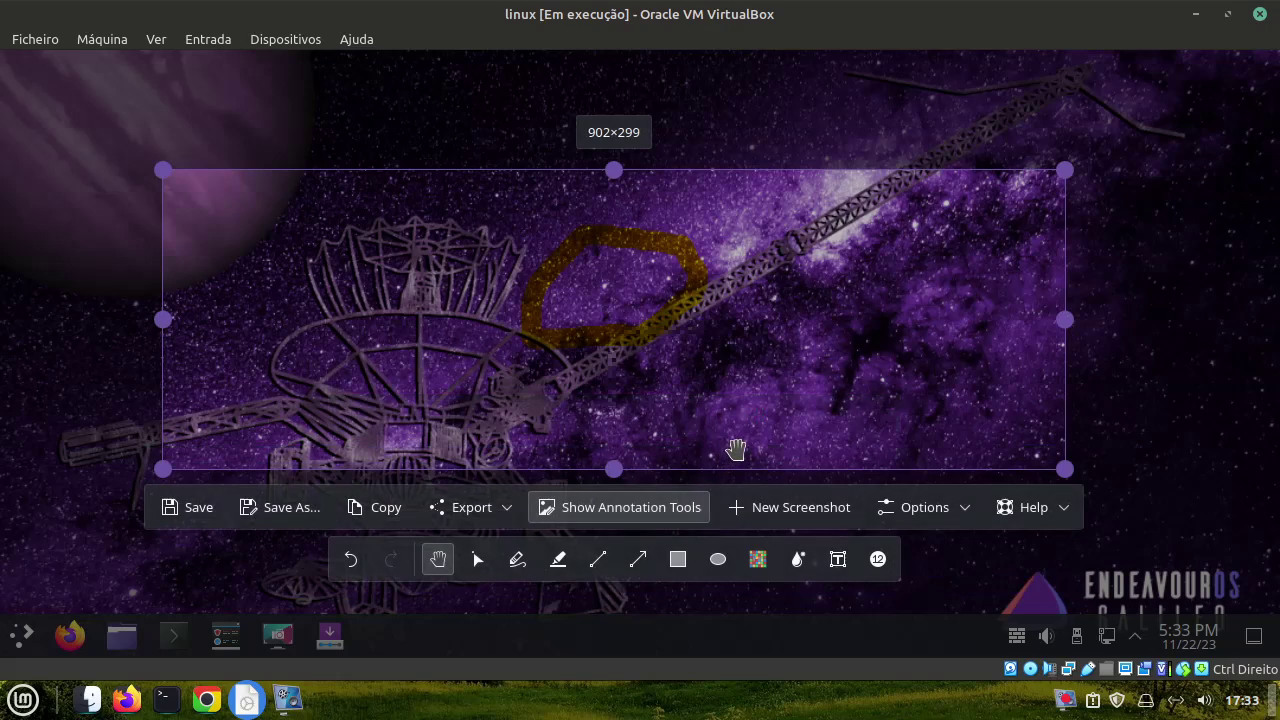
double_click(736, 450)
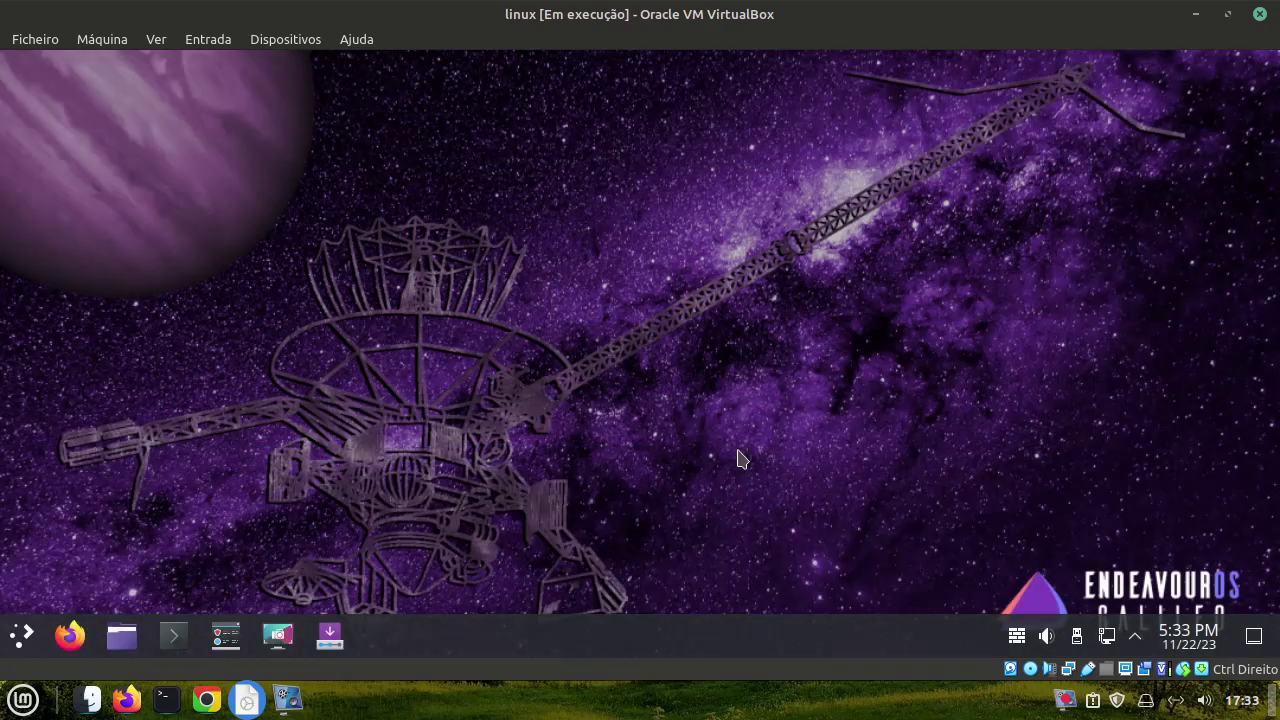
Briefly open Konsole and then Firefox from the panel, closing each one
click(173, 635)
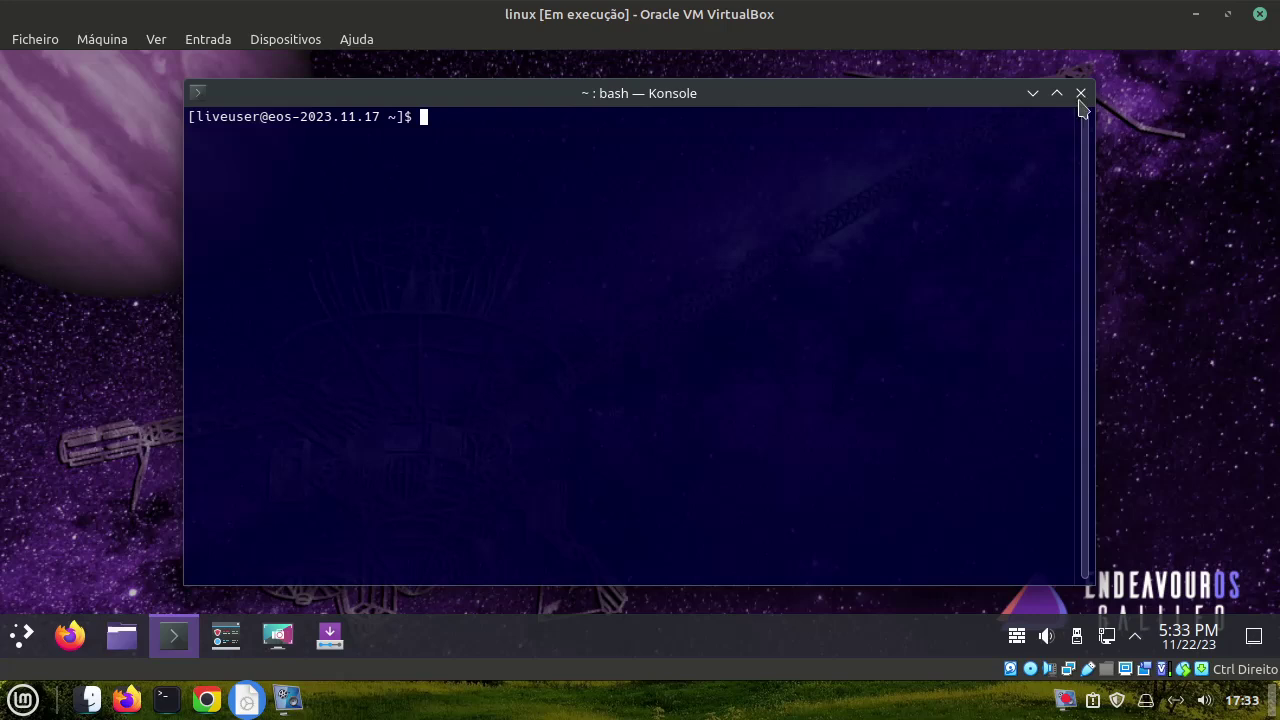
click(1081, 93)
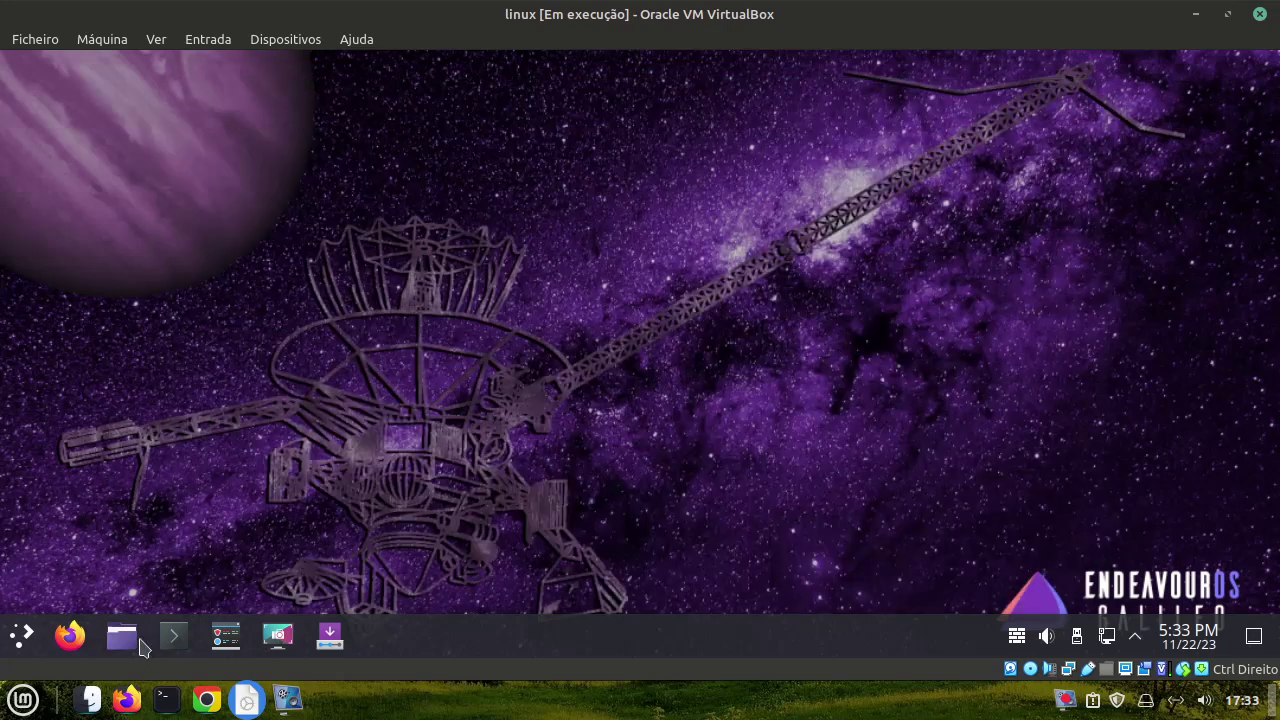
click(70, 635)
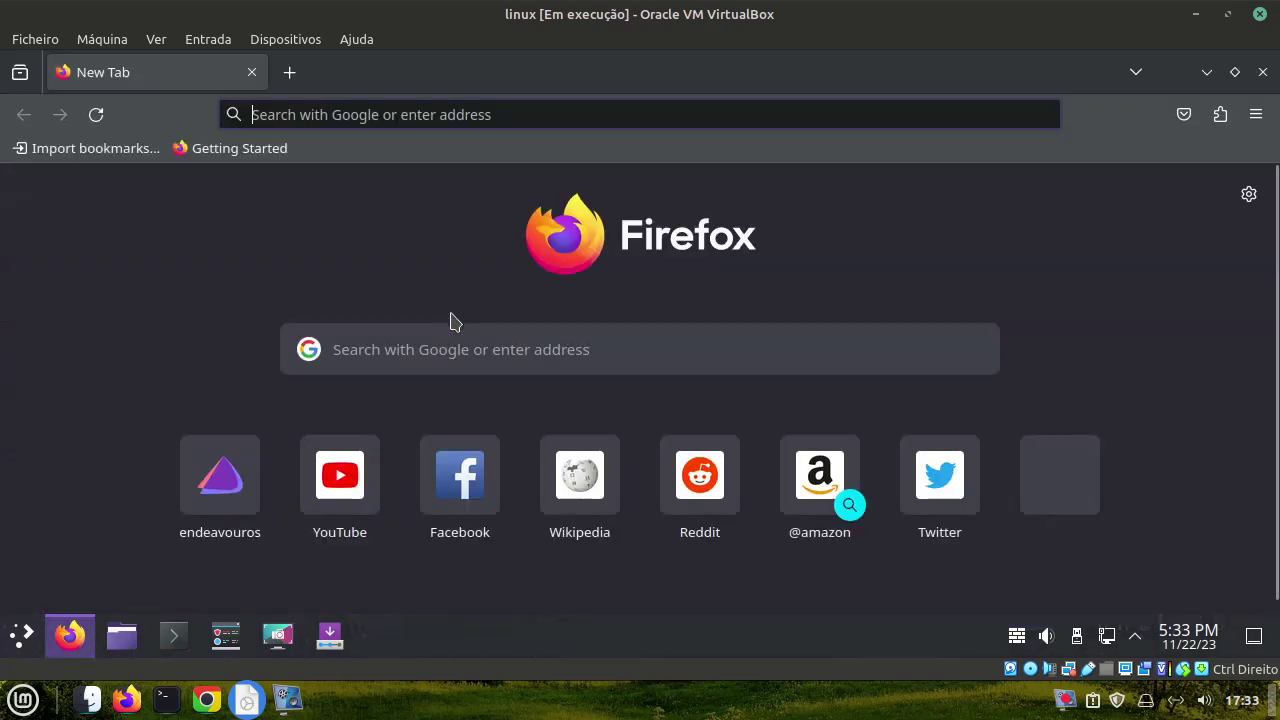
click(1263, 72)
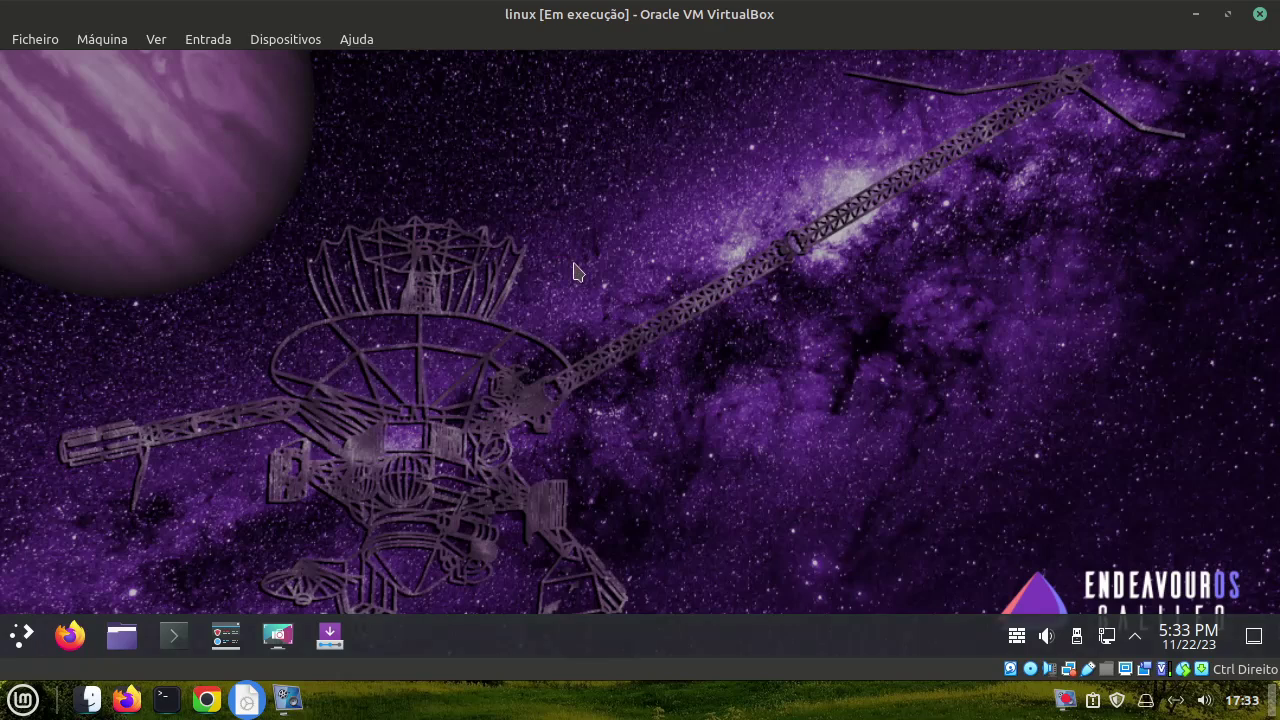
Open Configure Desktop and Wallpaper from the desktop menu and browse Get New Wallpapers
right_click(423, 267)
mouse_move(464, 330)
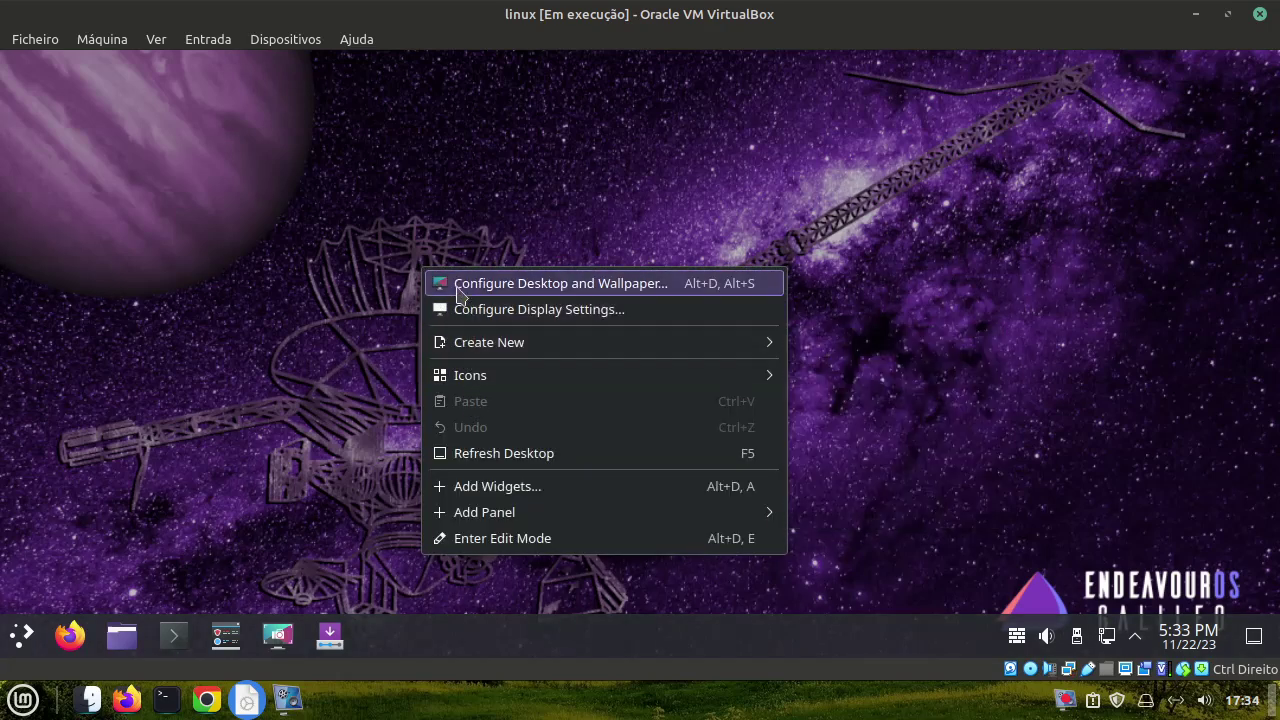
click(462, 286)
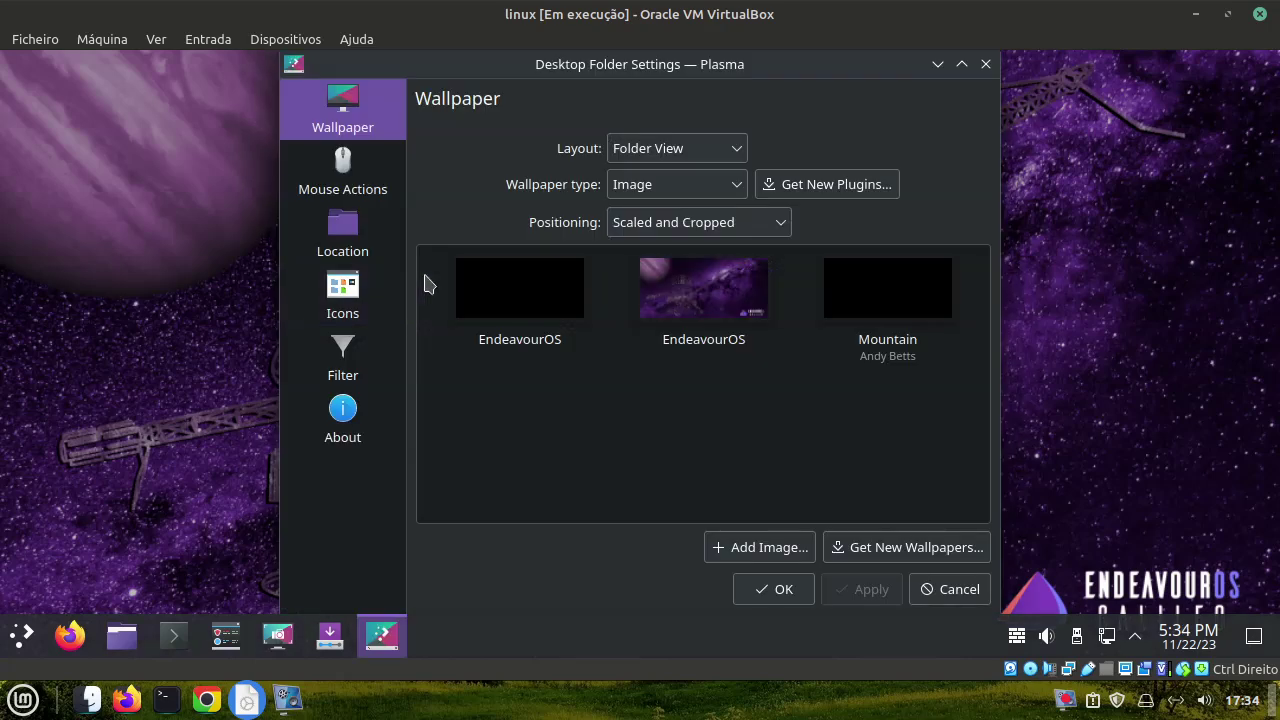
click(845, 551)
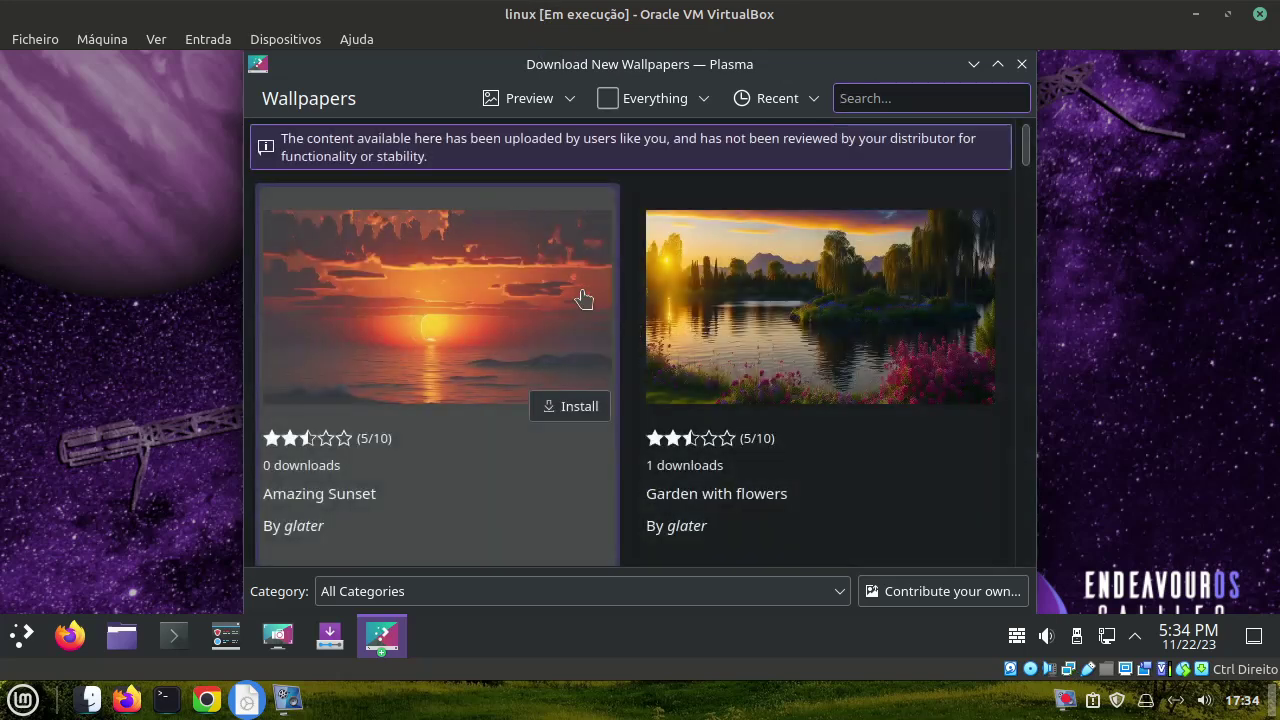
Install the 'A turn in the gloomy woods' wet-road wallpaper from the download catalogue
scroll(583, 300, down, 3)
scroll(583, 307, down, 10)
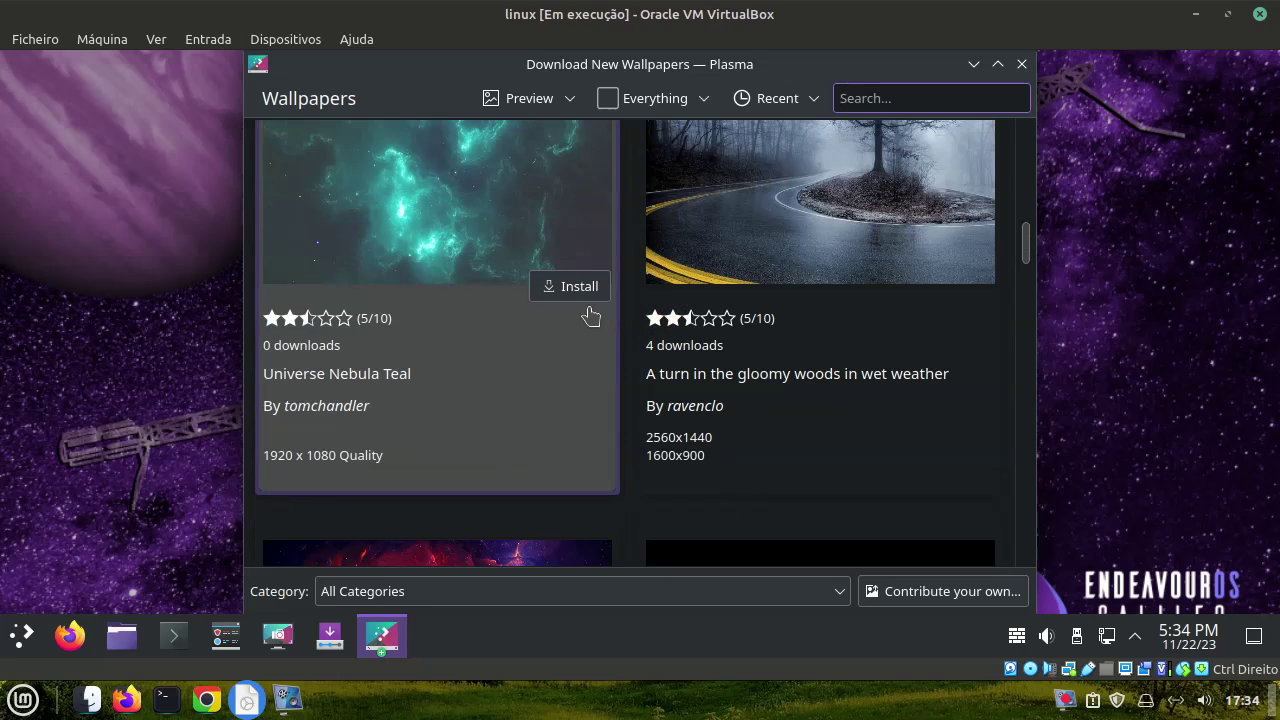
scroll(588, 318, down, 4)
scroll(588, 320, up, 4)
scroll(601, 327, up, 1)
click(950, 346)
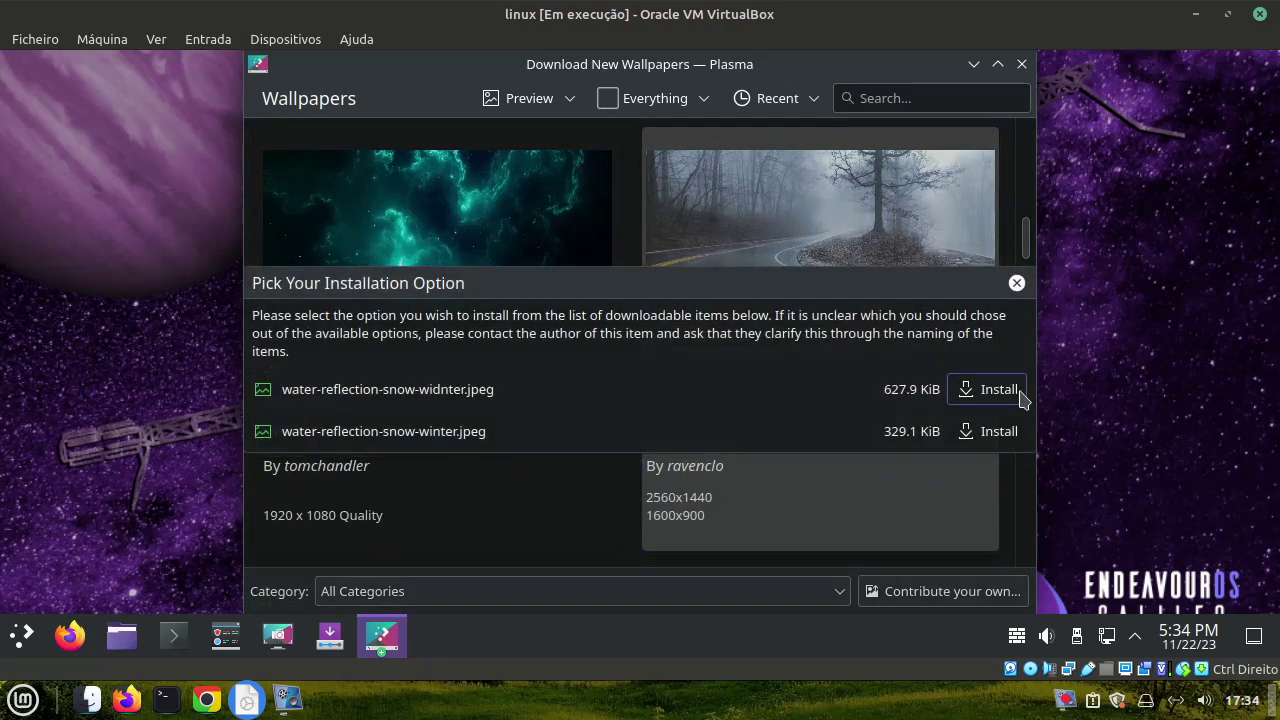
click(1005, 392)
Close the download window and apply the foggy forest road image as the wallpaper
scroll(503, 390, down, 10)
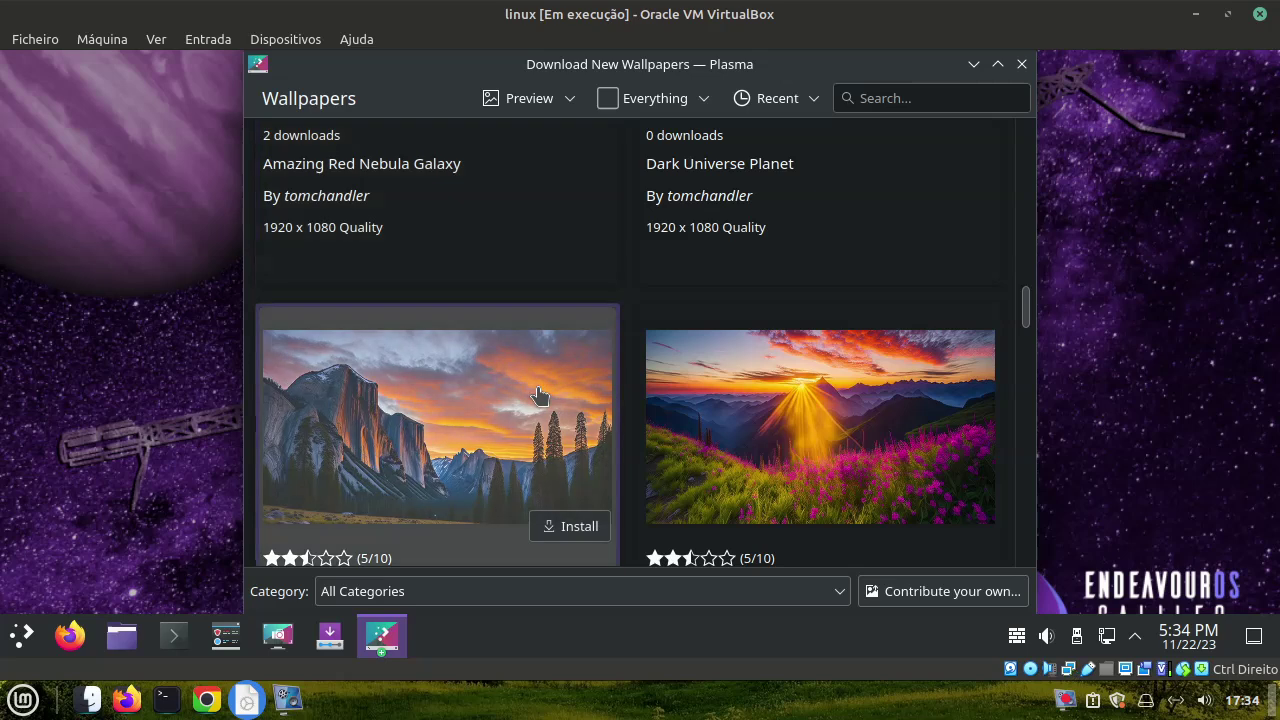
scroll(540, 395, down, 10)
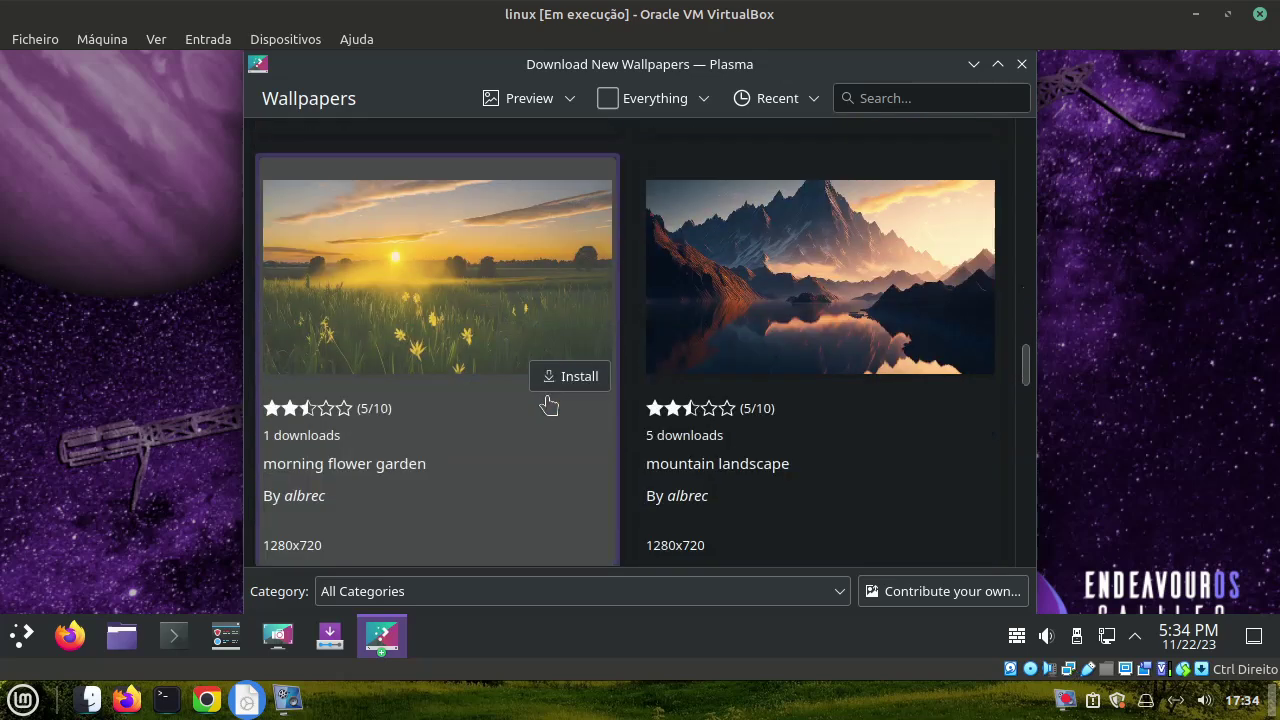
scroll(548, 403, down, 15)
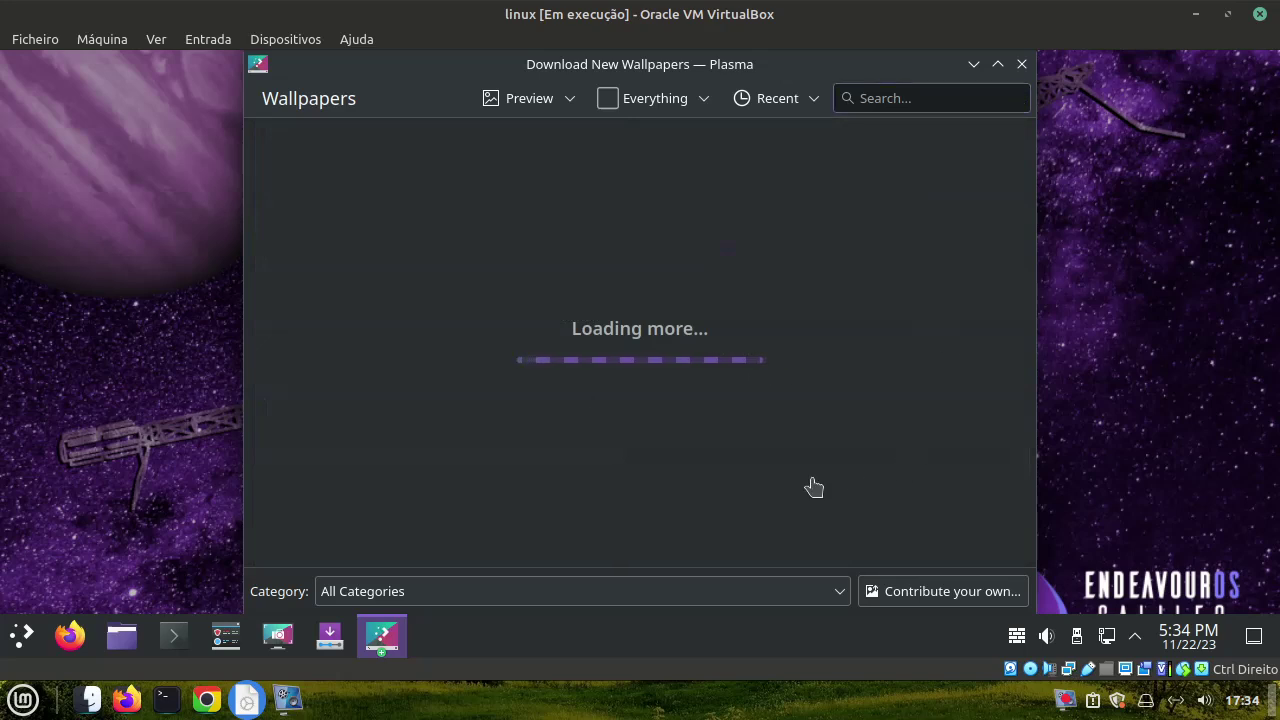
click(1021, 65)
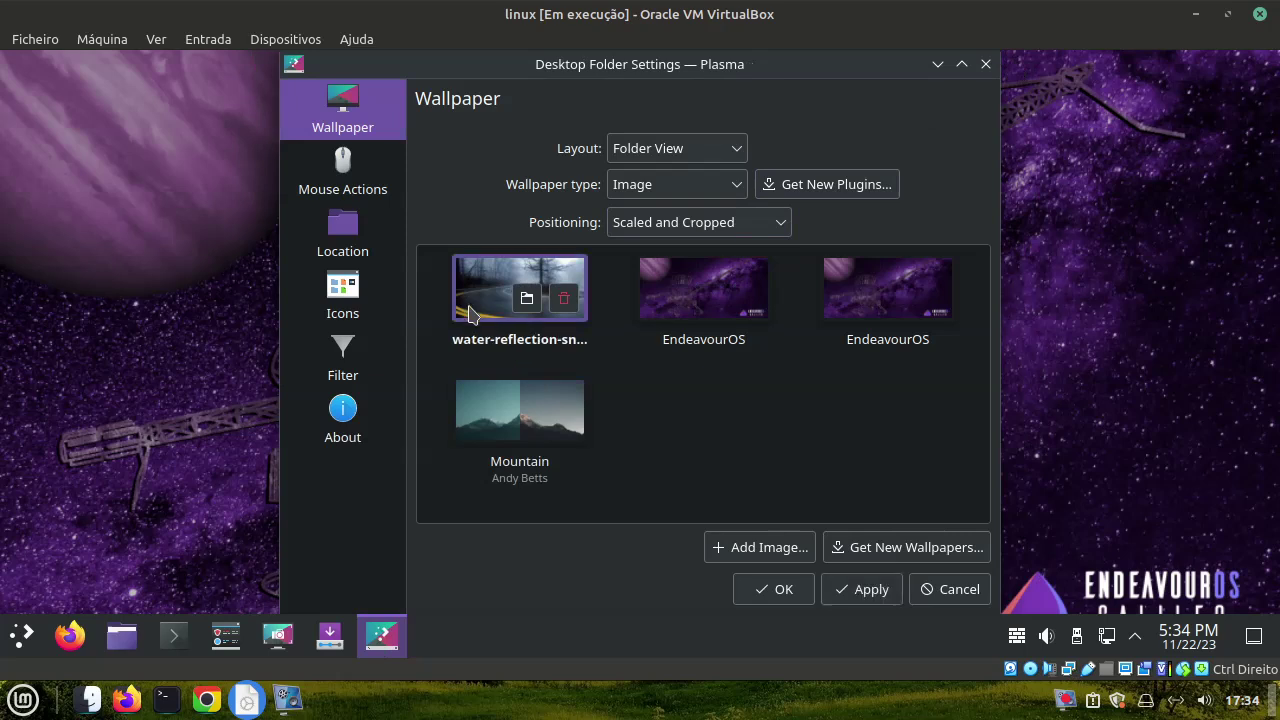
click(758, 592)
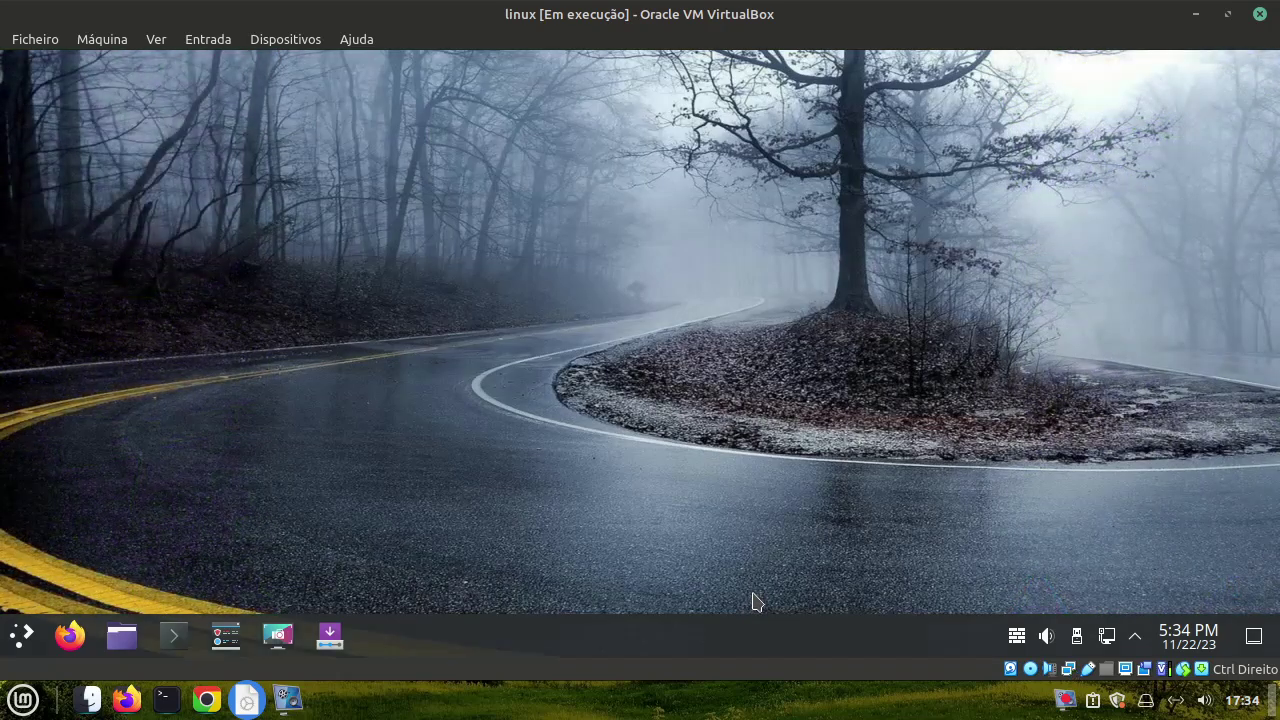
right_click(22, 635)
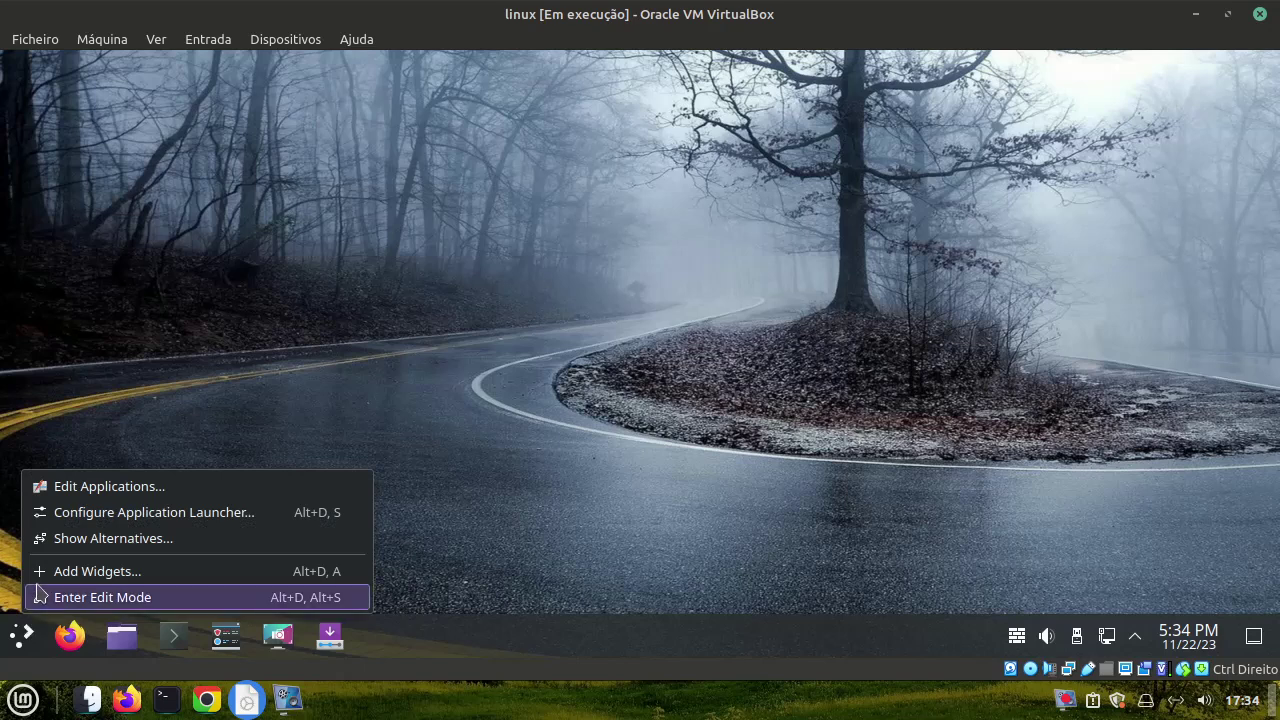
Switch the panel launcher to the cascading Application Menu alternative
click(50, 539)
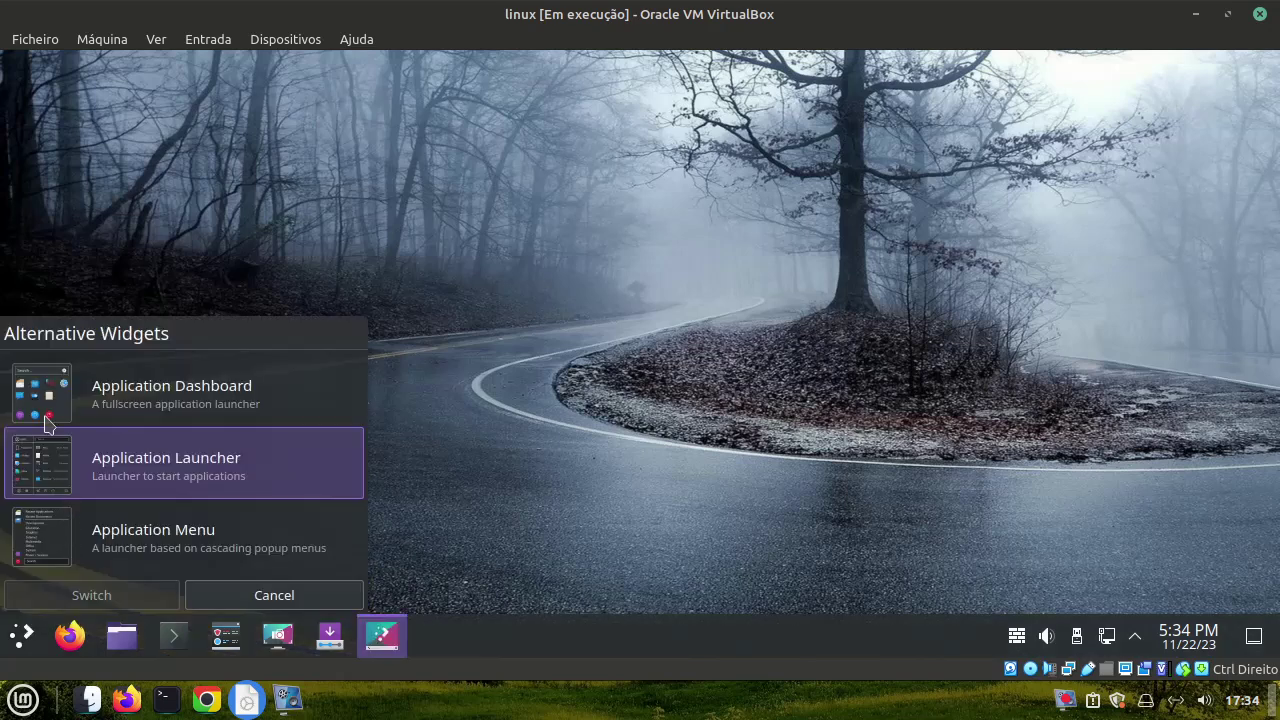
click(18, 548)
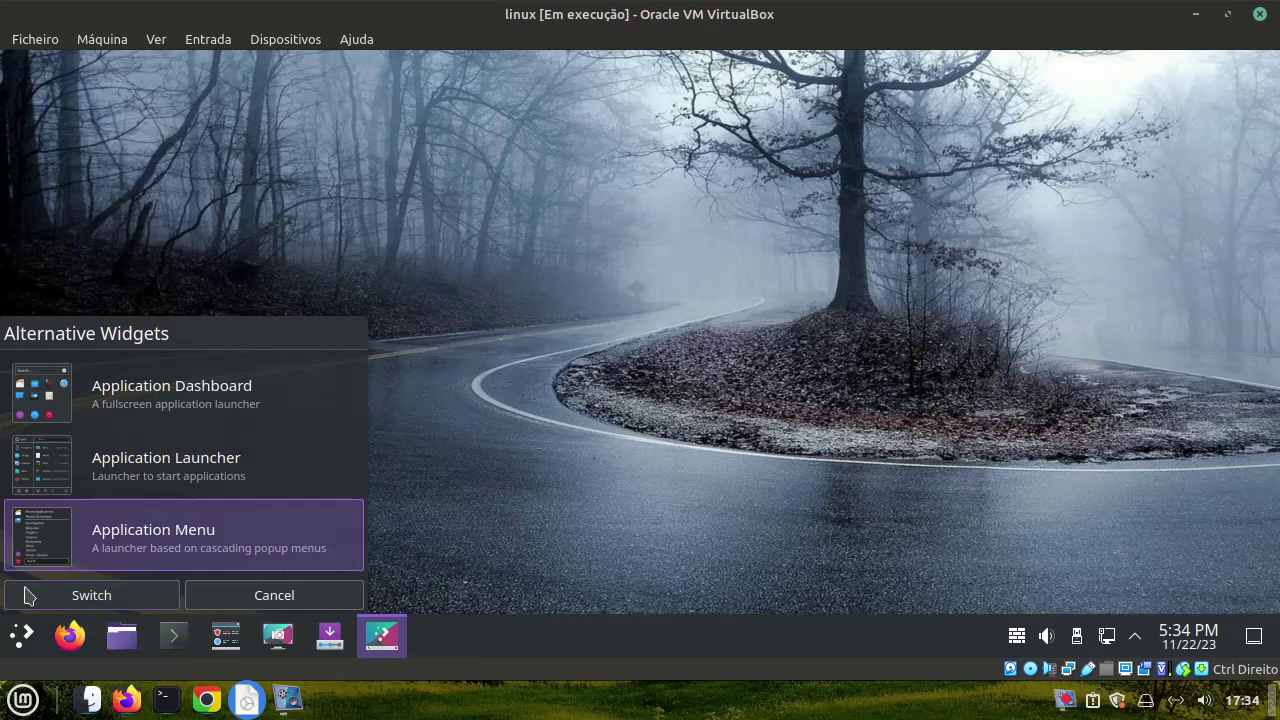
click(27, 596)
Launch Gwenview from the Graphics menu, browse the Desktop folder, then close it
click(24, 634)
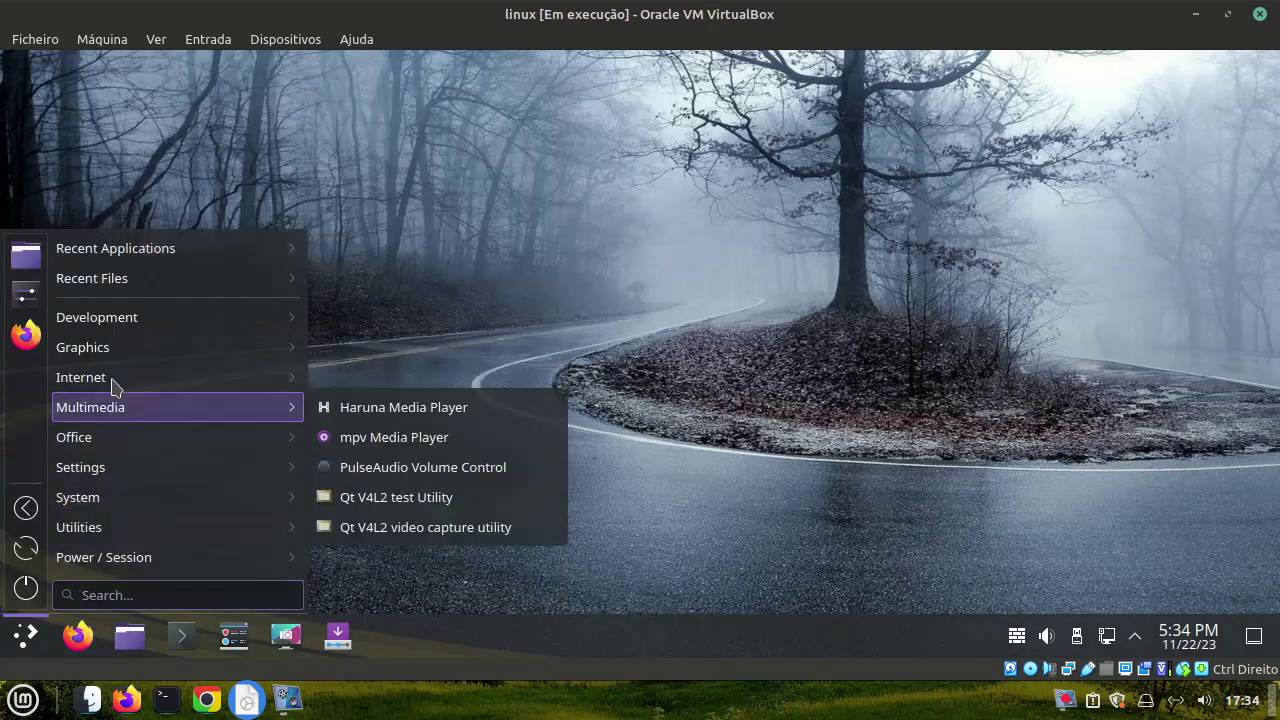
mouse_move(113, 355)
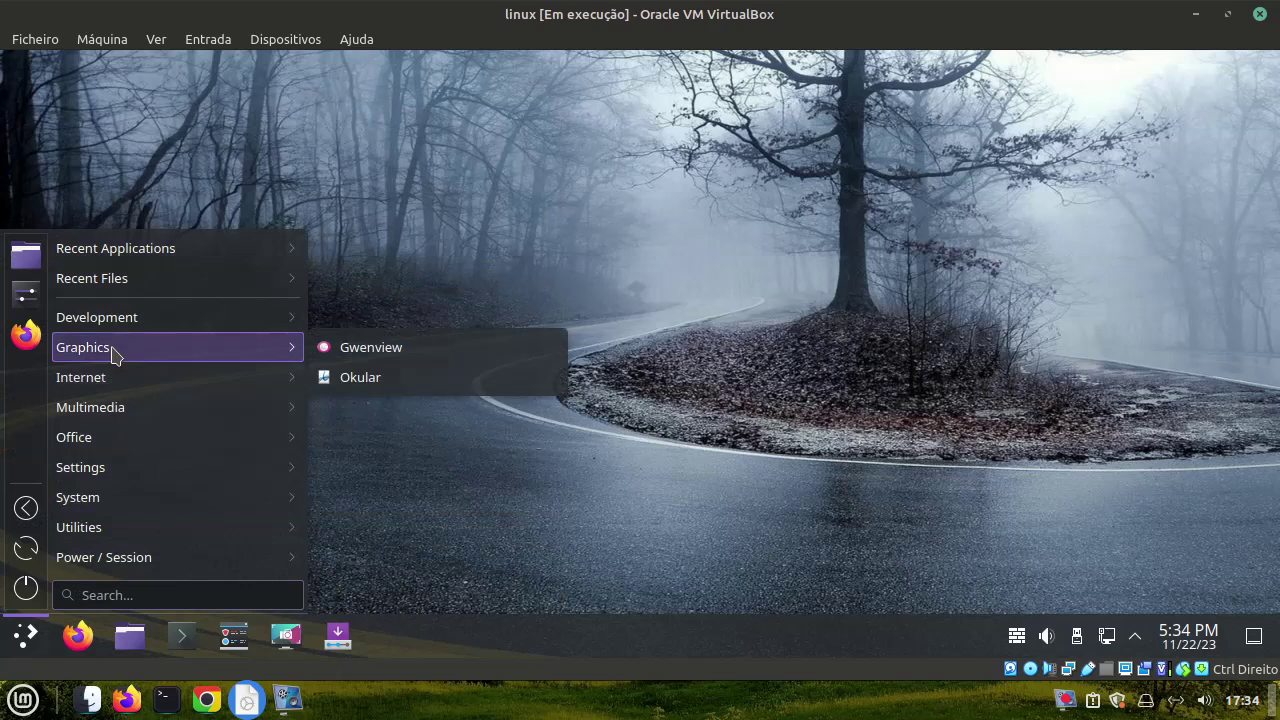
click(430, 357)
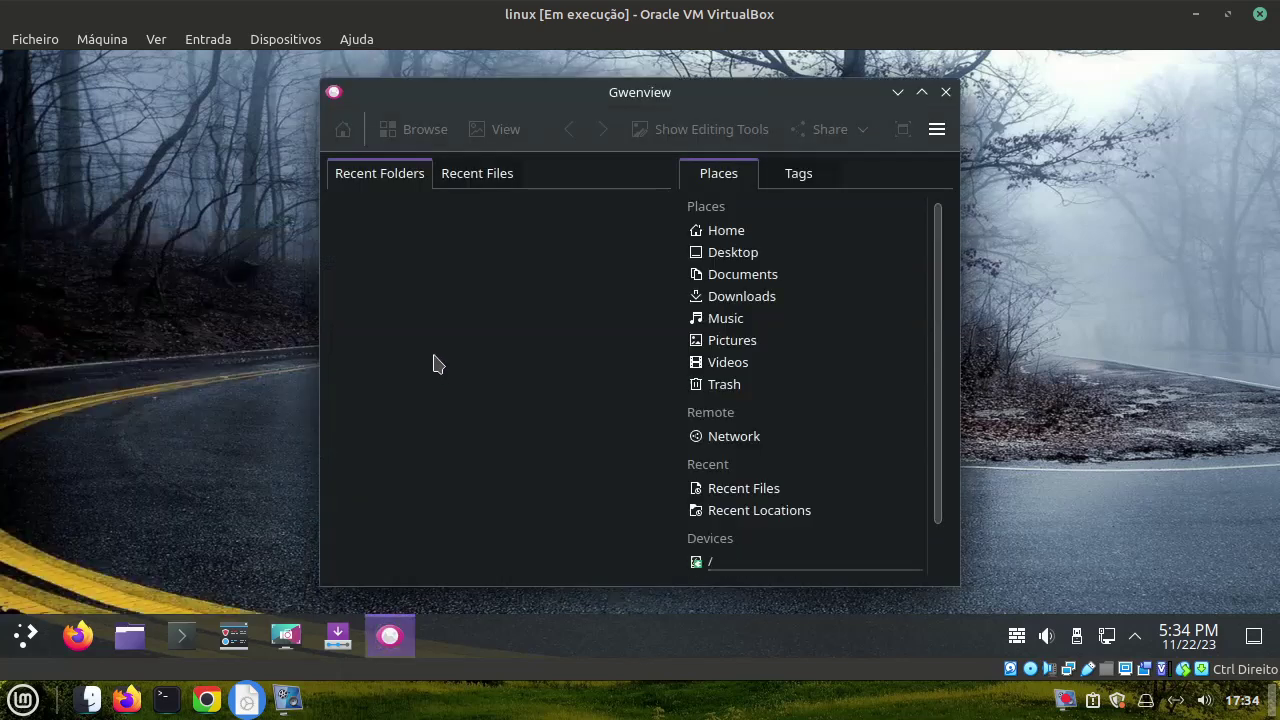
click(740, 254)
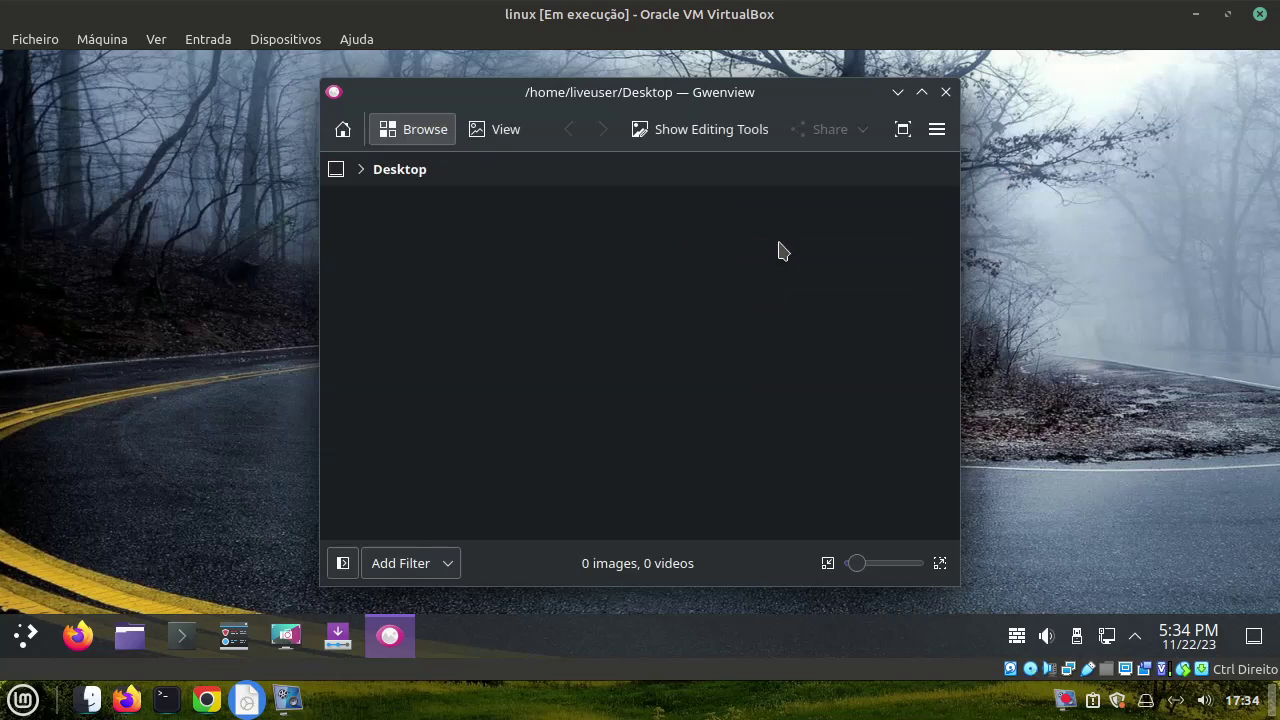
click(945, 92)
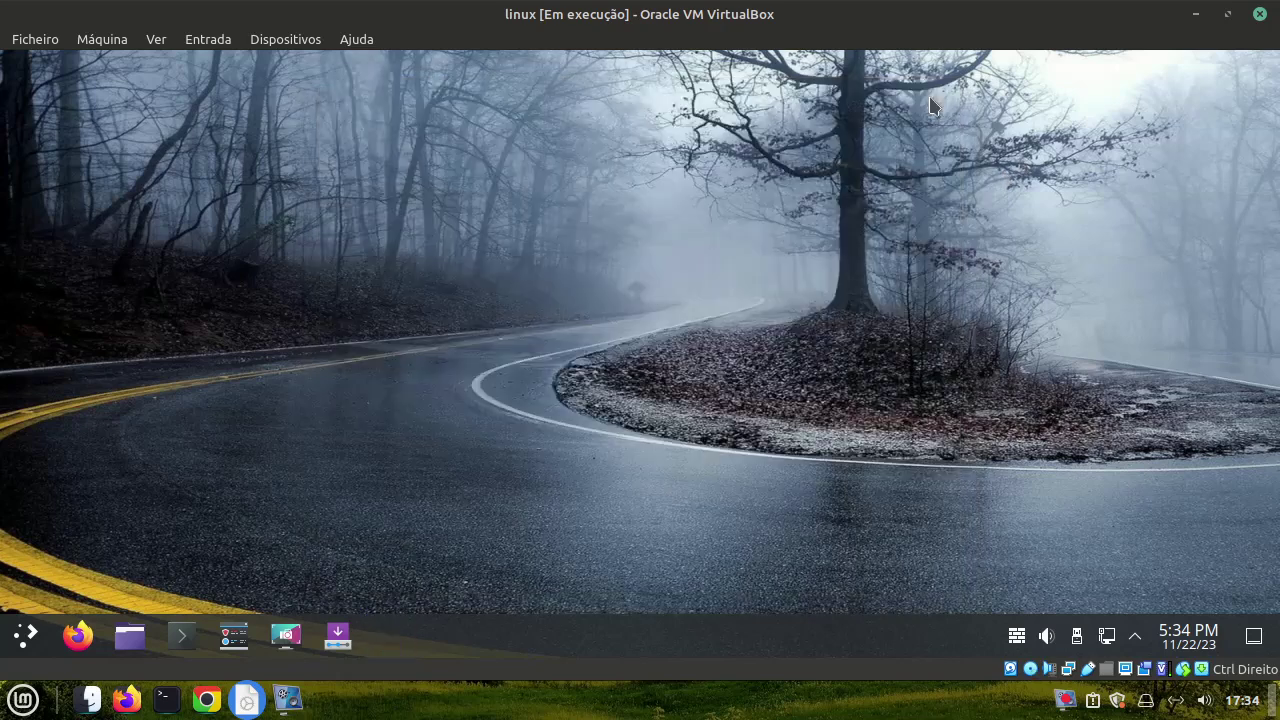
click(26, 635)
Launch Software Token (small) from Utilities and dismiss its 'Missing token' error
mouse_move(82, 541)
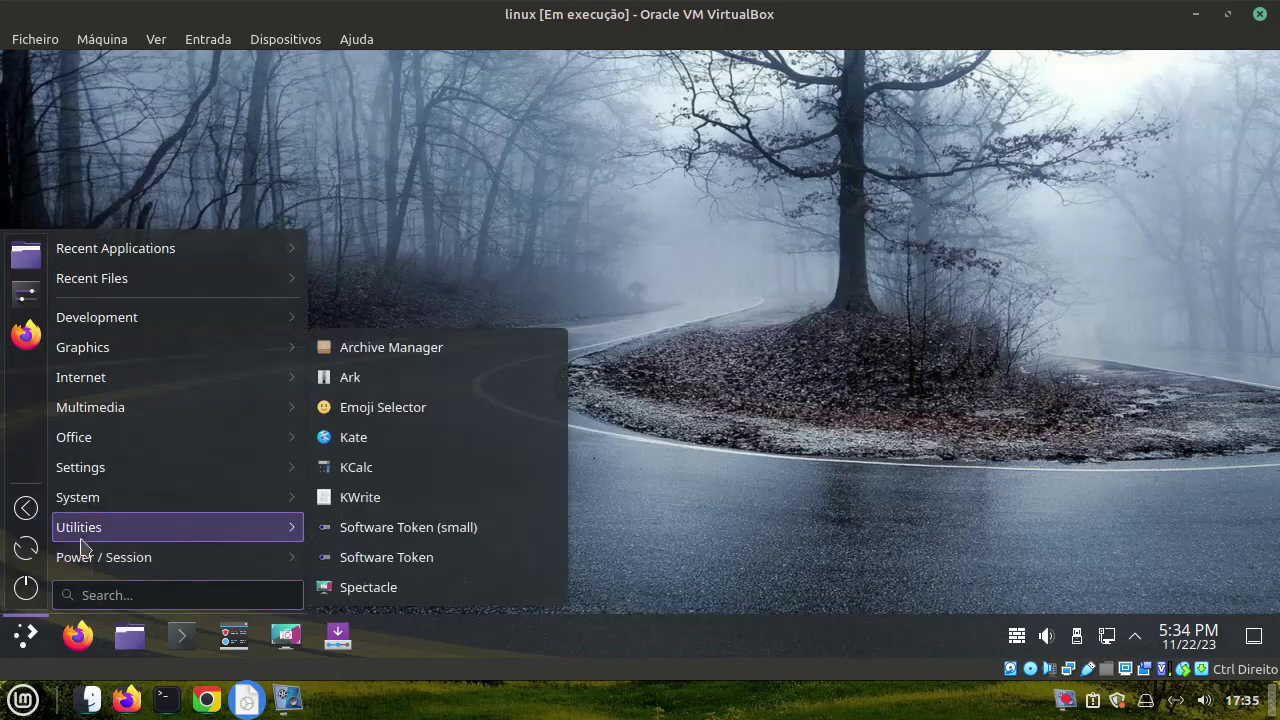
click(437, 560)
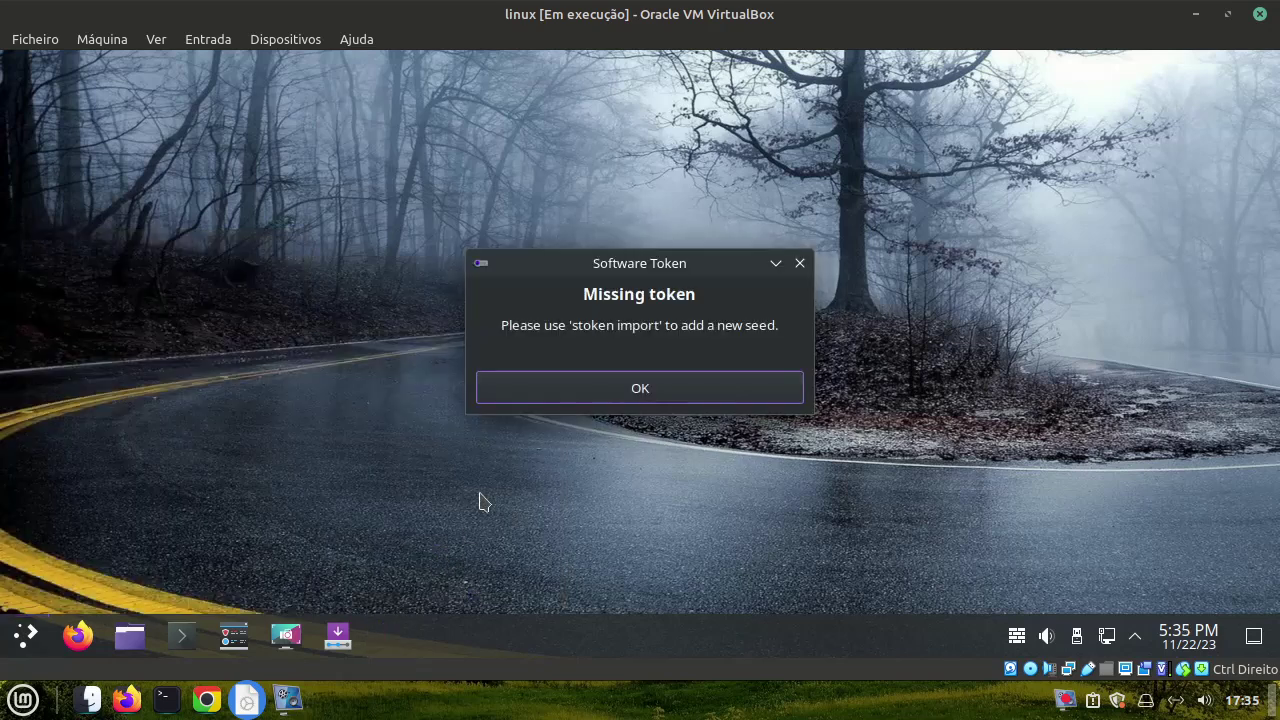
click(563, 390)
Start System Settings from the Application Menu's Settings category
click(20, 635)
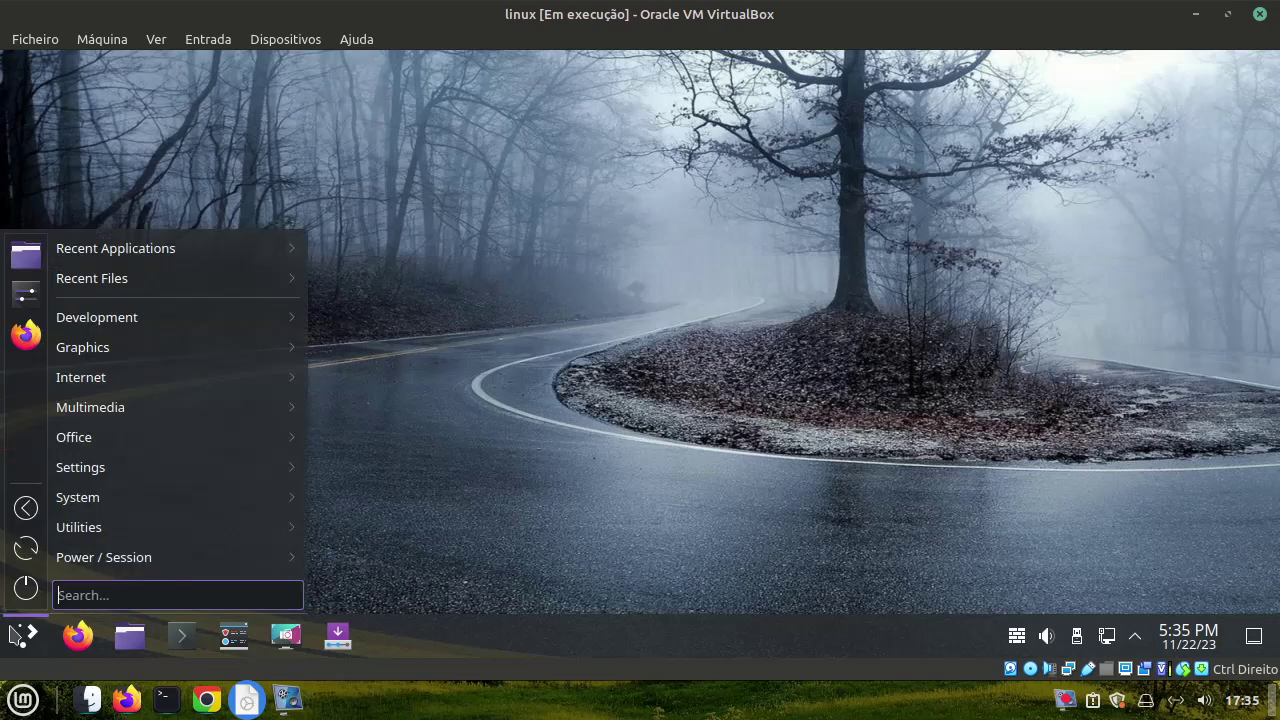
mouse_move(94, 440)
mouse_move(113, 481)
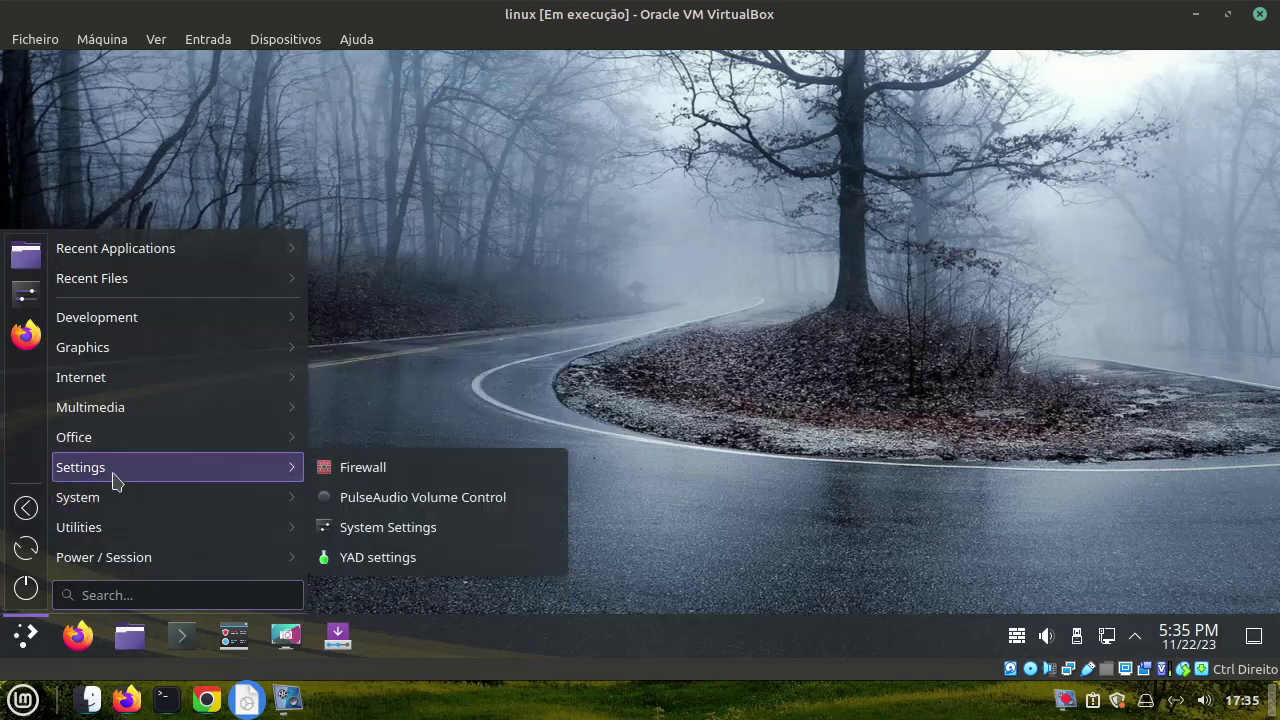
click(455, 527)
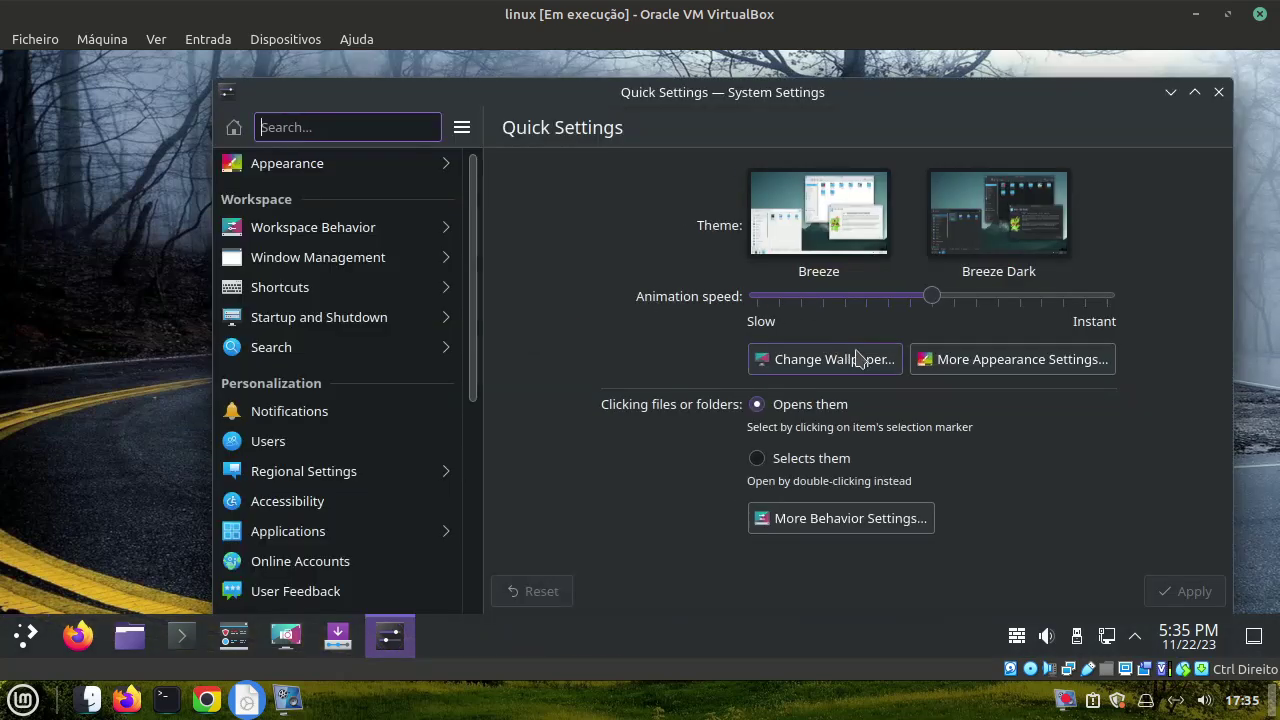
Apply the Fusion application style, then open Get New Plasma Styles from Plasma Style
click(929, 362)
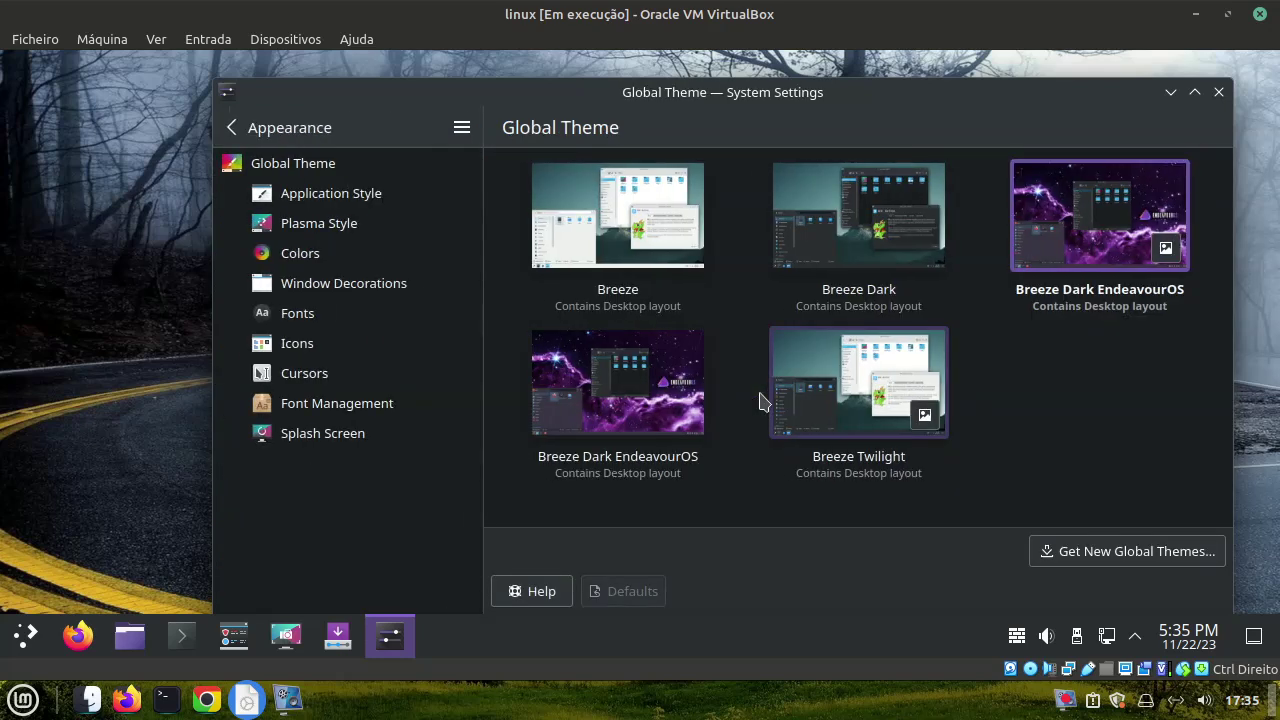
click(376, 196)
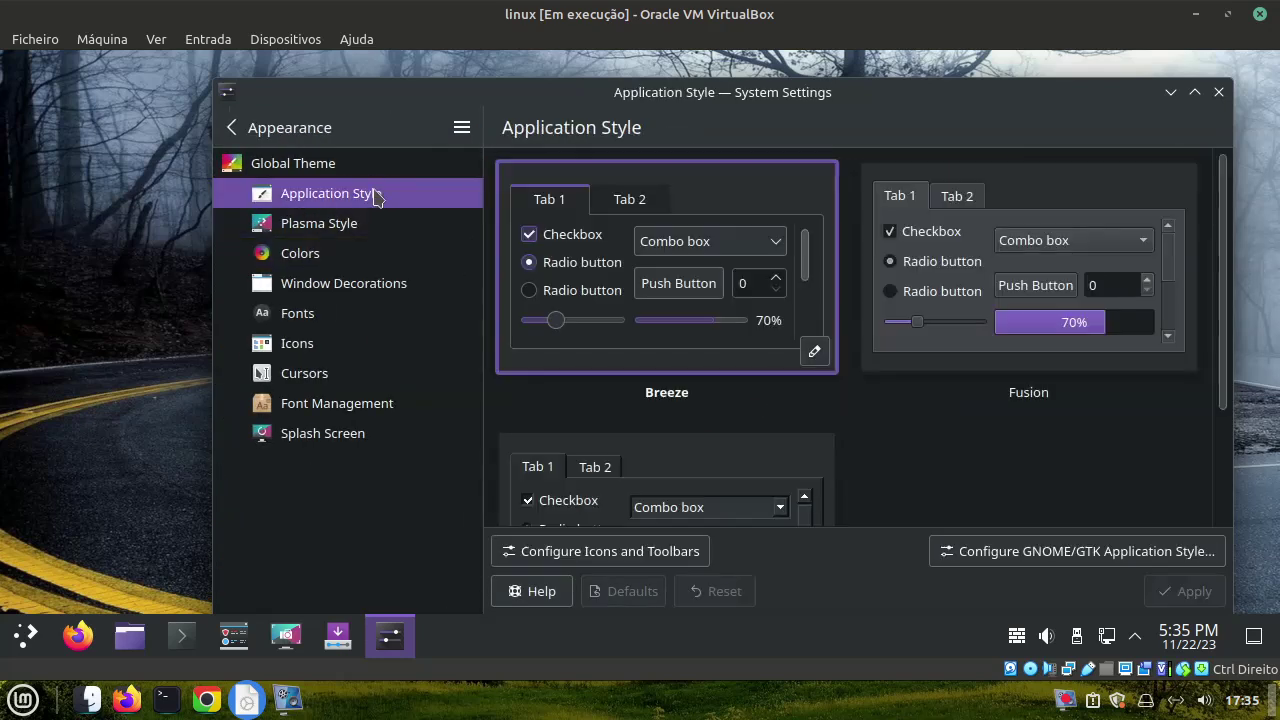
scroll(838, 326, down, 2)
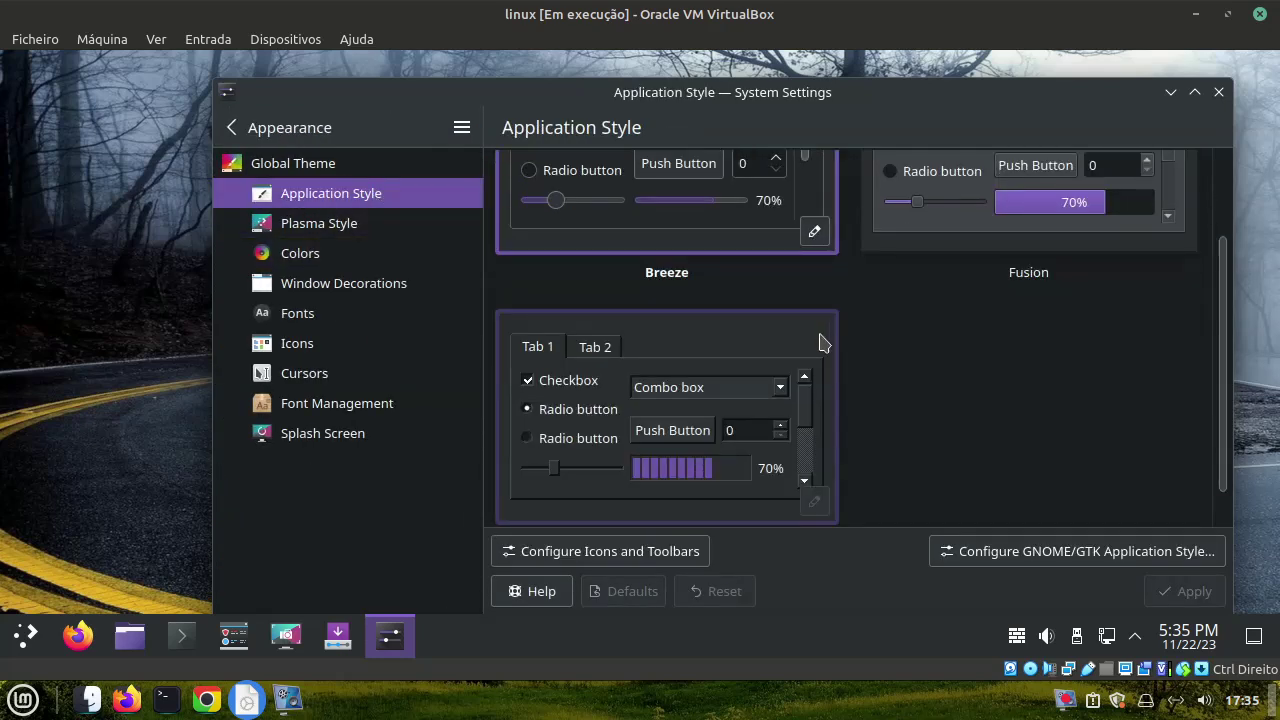
scroll(820, 343, up, 2)
click(943, 329)
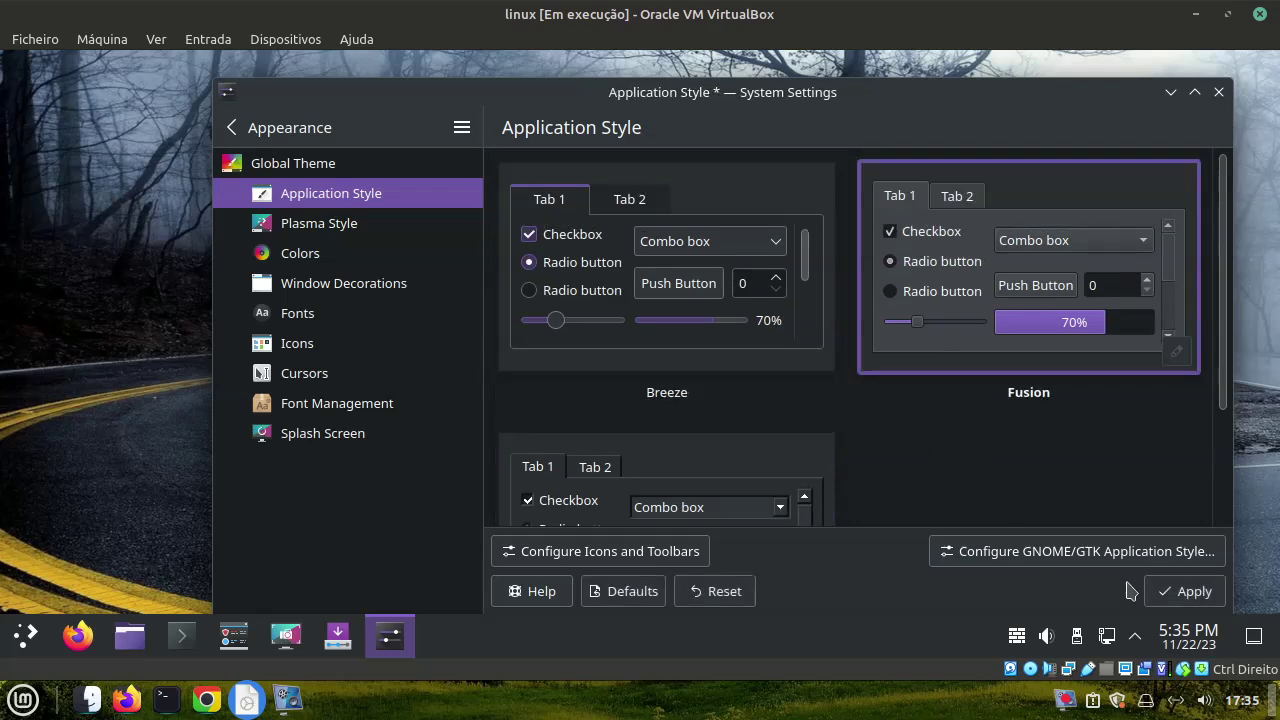
click(1166, 589)
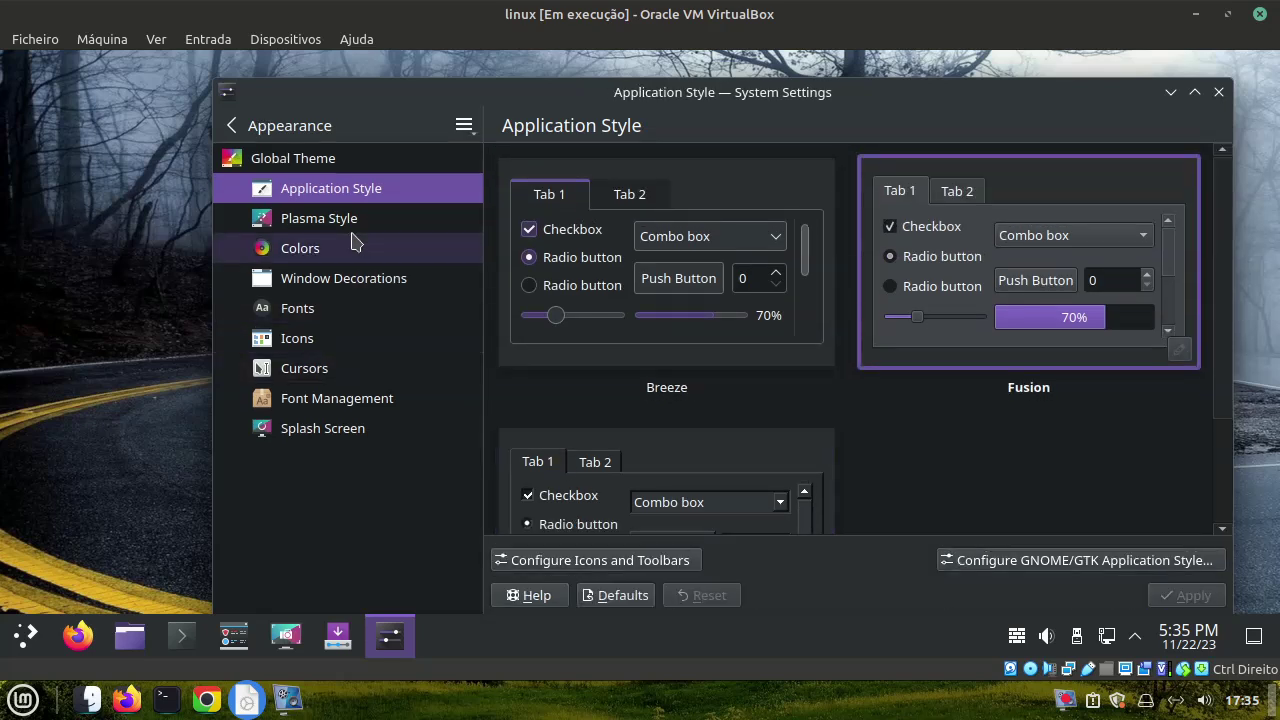
click(349, 219)
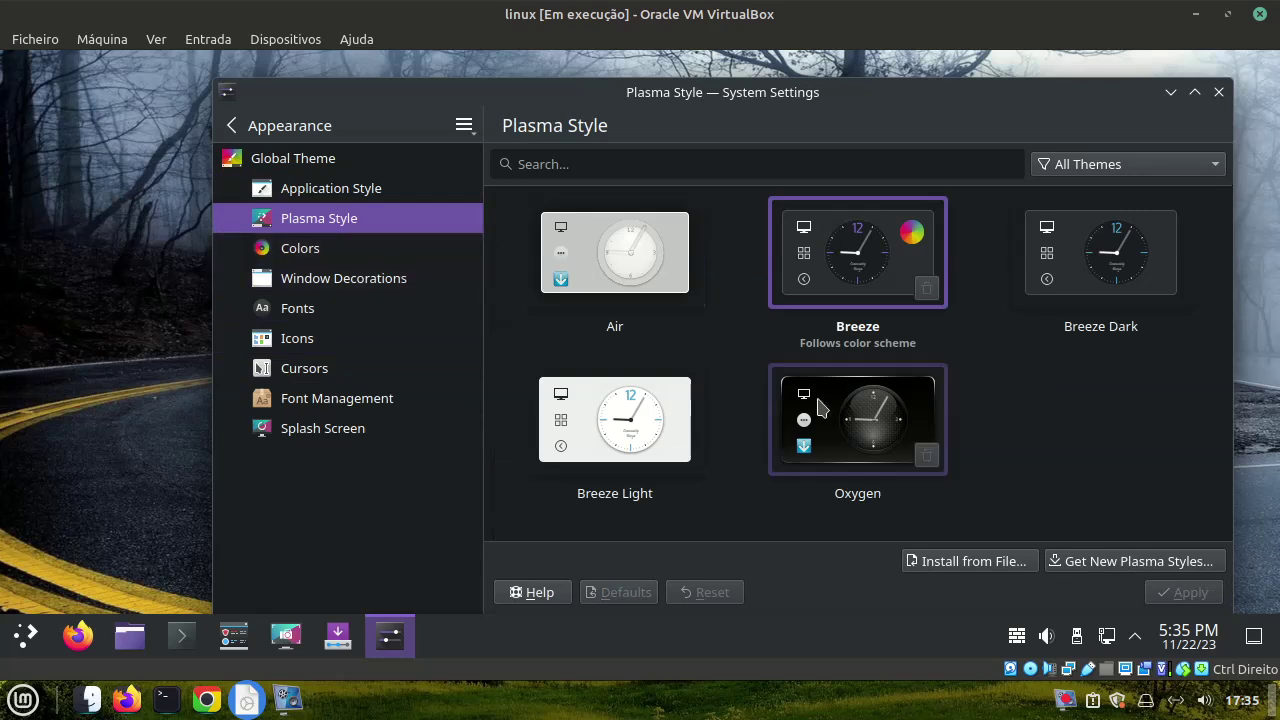
click(1060, 563)
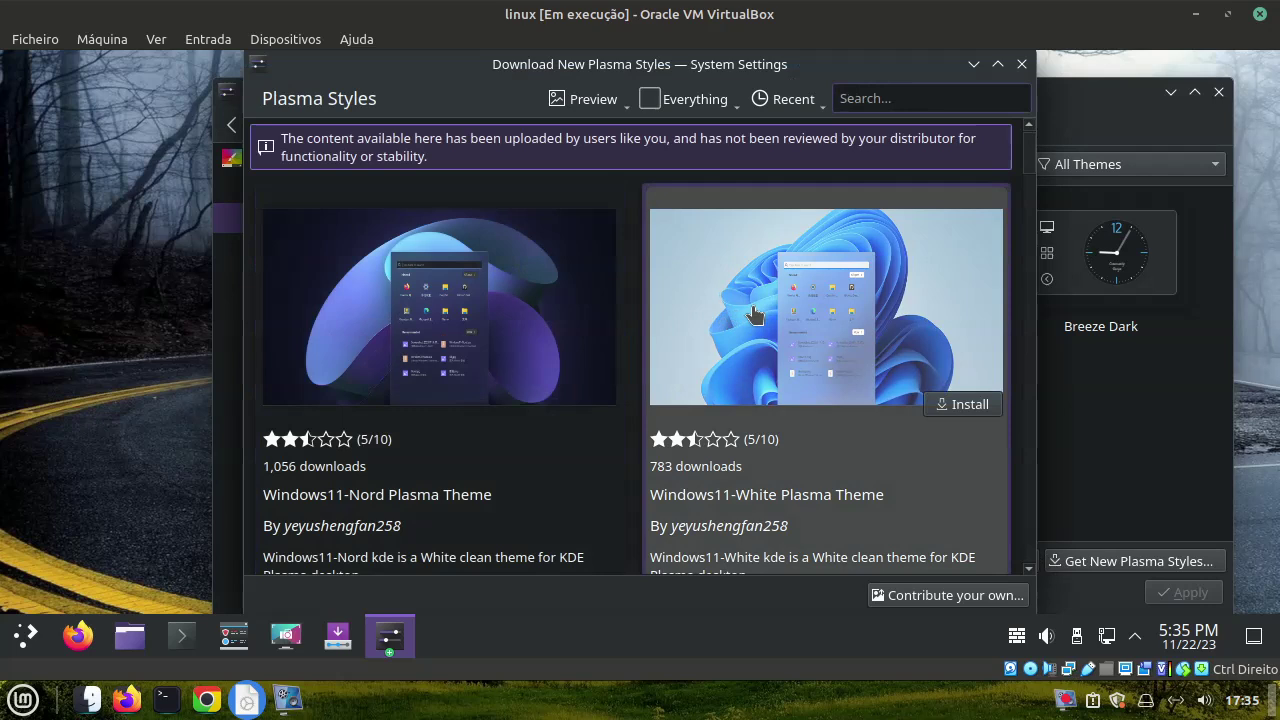
Install the Windows11-White Plasma Theme from the download window
click(755, 316)
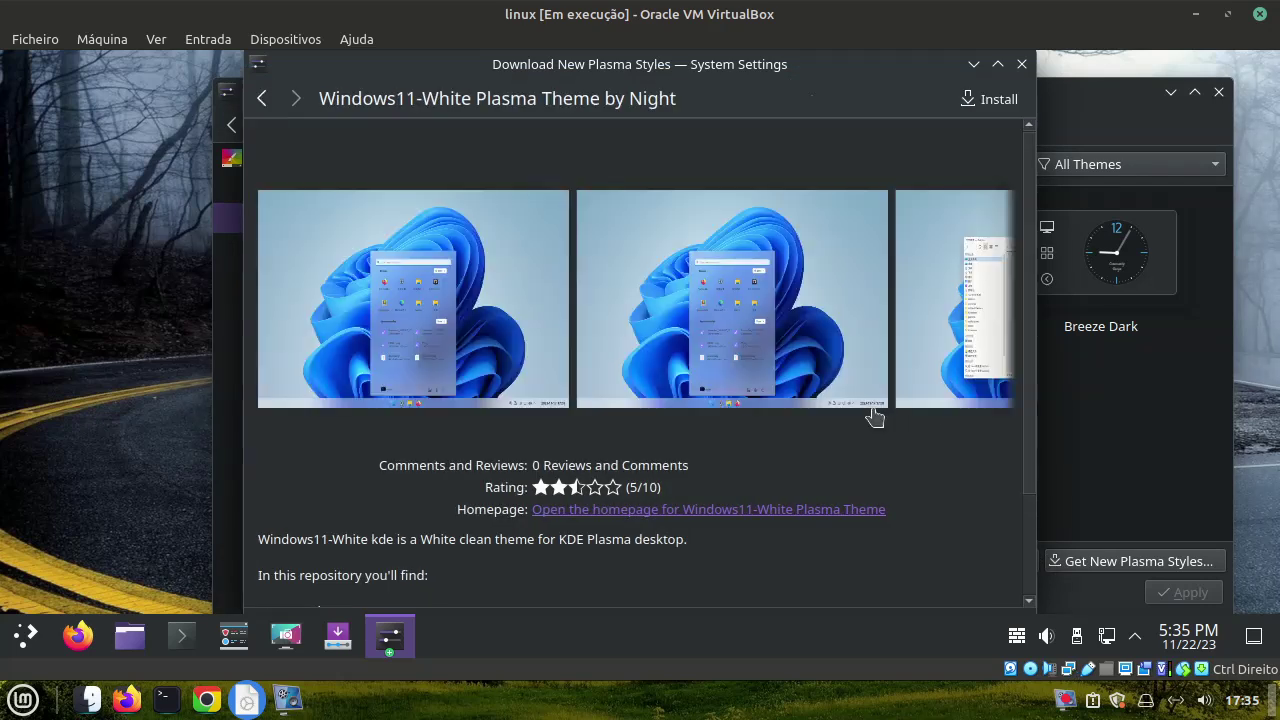
click(975, 99)
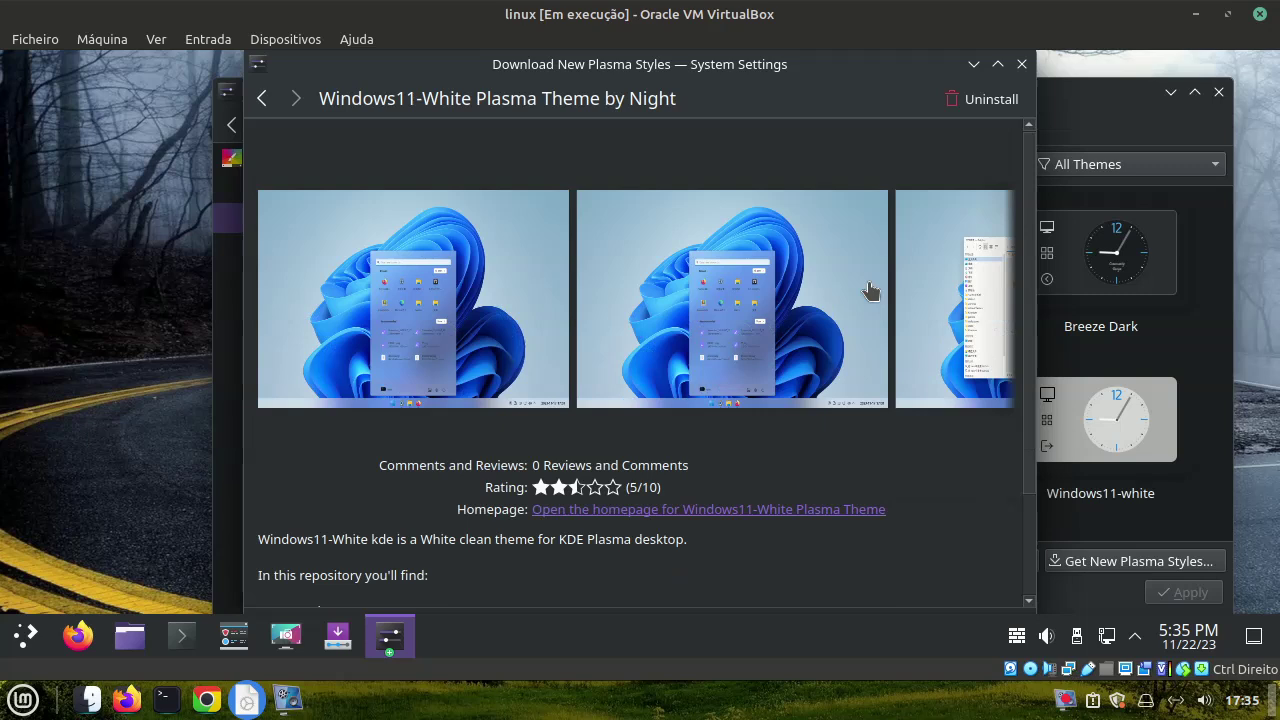
click(1020, 65)
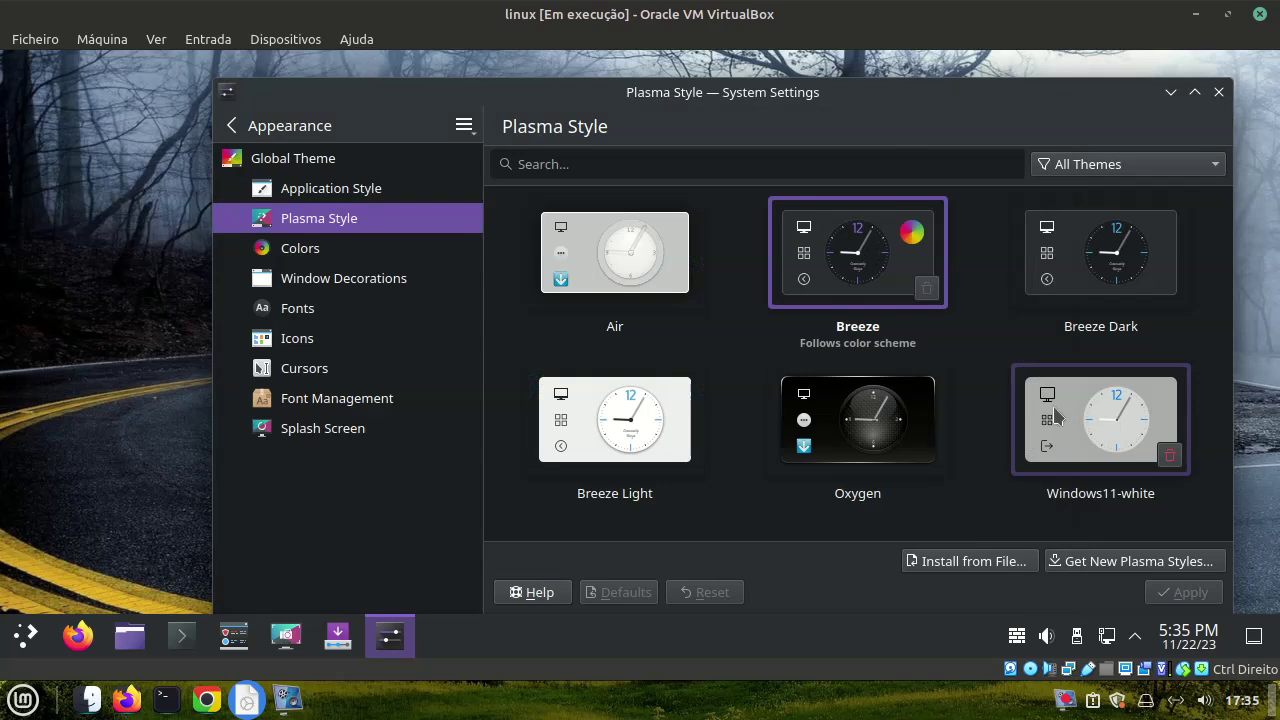
Select and apply Windows11-white as the Plasma style, then close System Settings
click(1058, 416)
click(1183, 592)
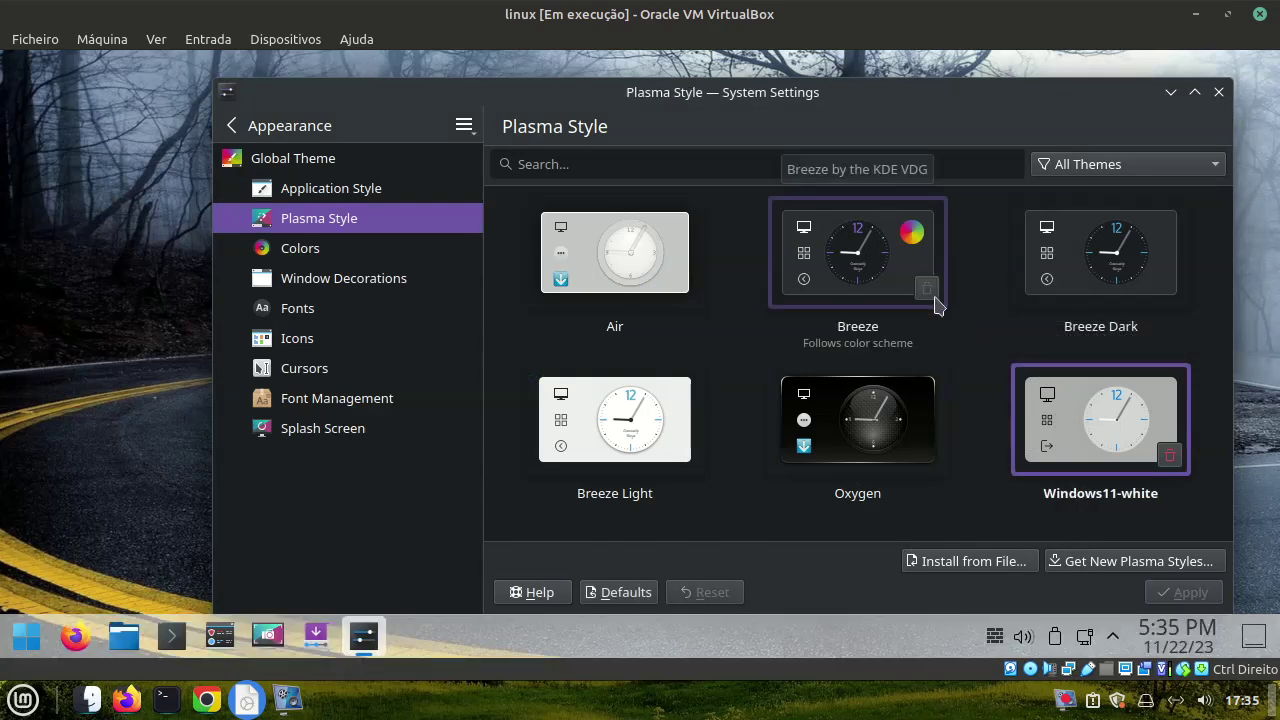
click(1218, 92)
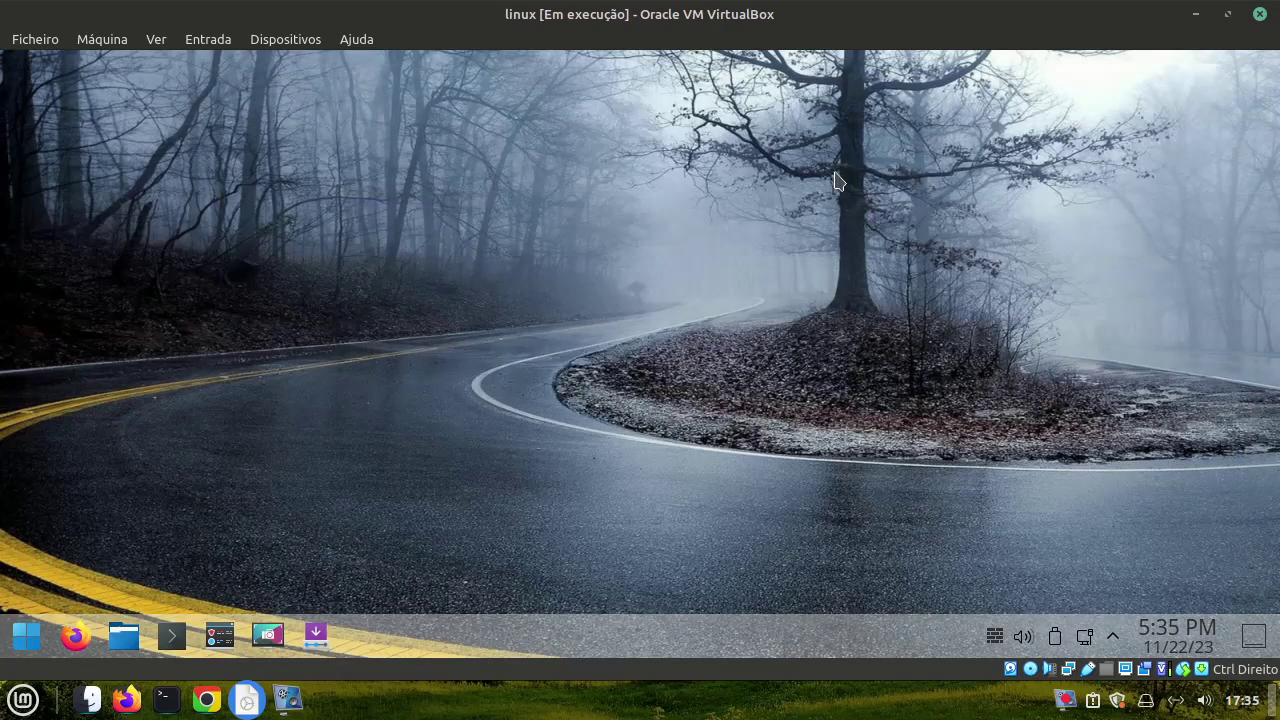
Launch Info Center from the Application Menu's System category
click(22, 634)
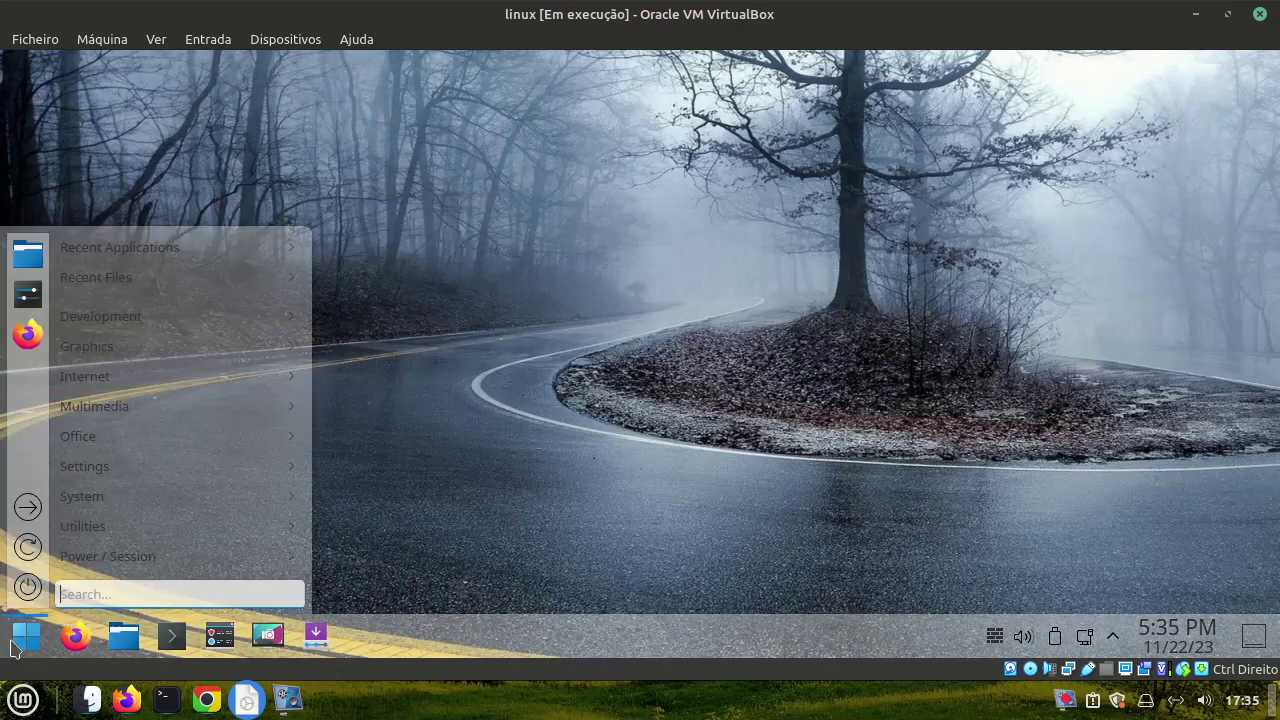
mouse_move(139, 283)
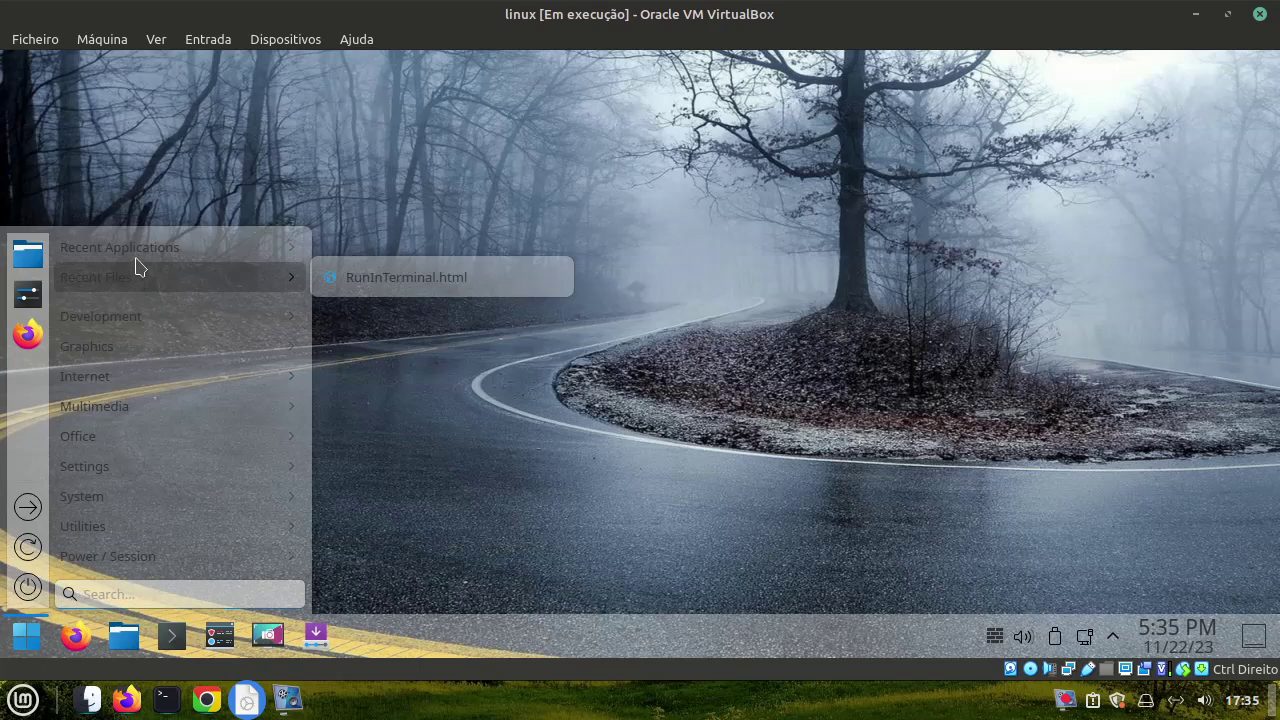
mouse_move(153, 490)
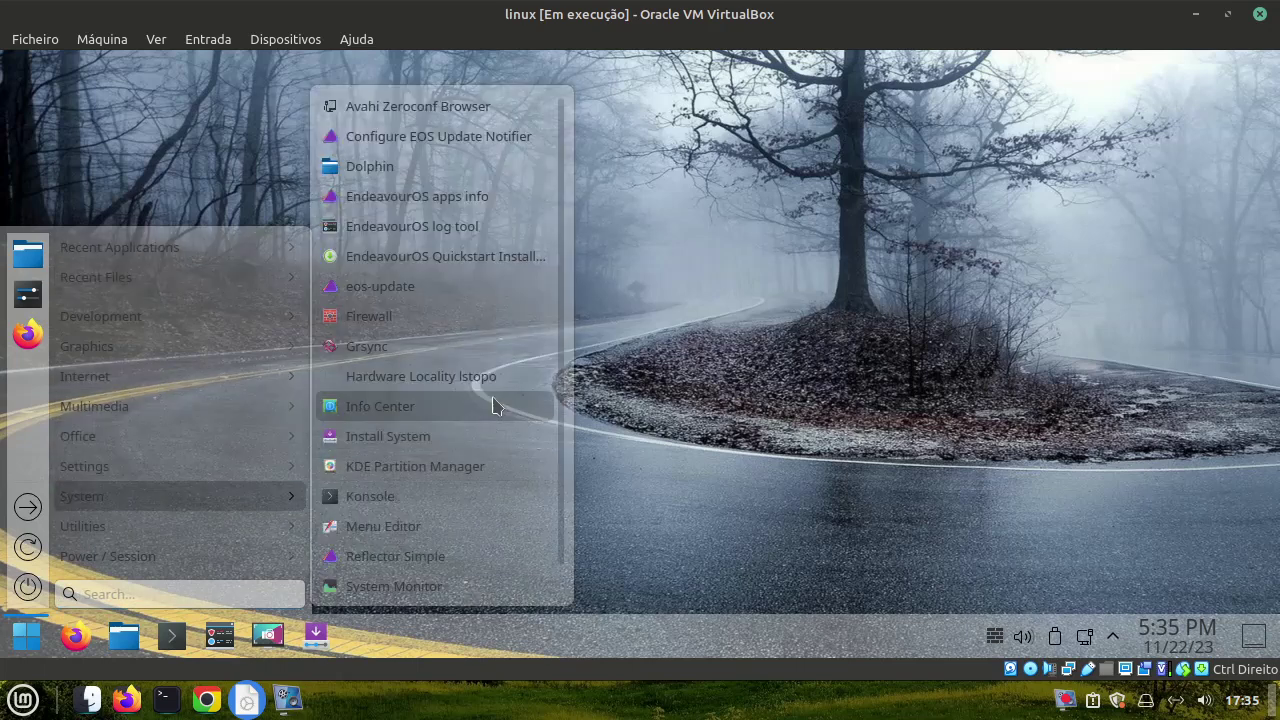
click(534, 410)
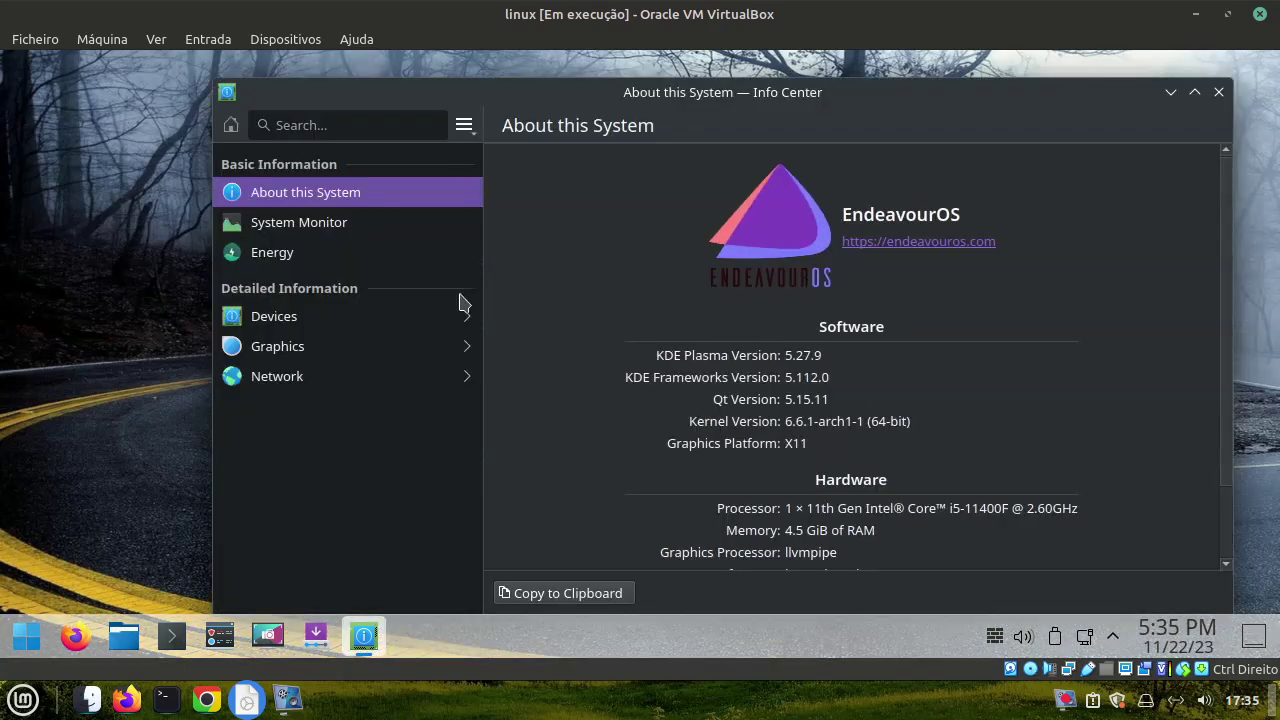
Browse System Monitor's Applications, History and Processes pages, then close it and Info Center
click(357, 222)
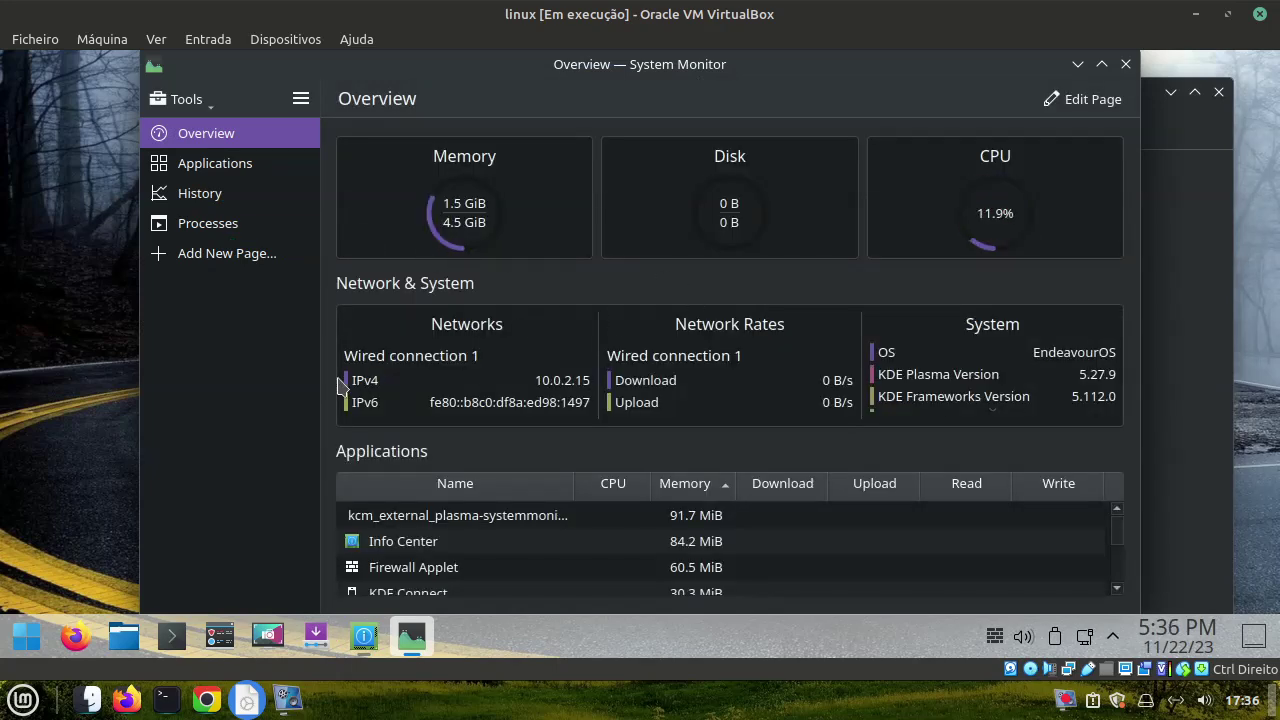
click(189, 168)
click(203, 196)
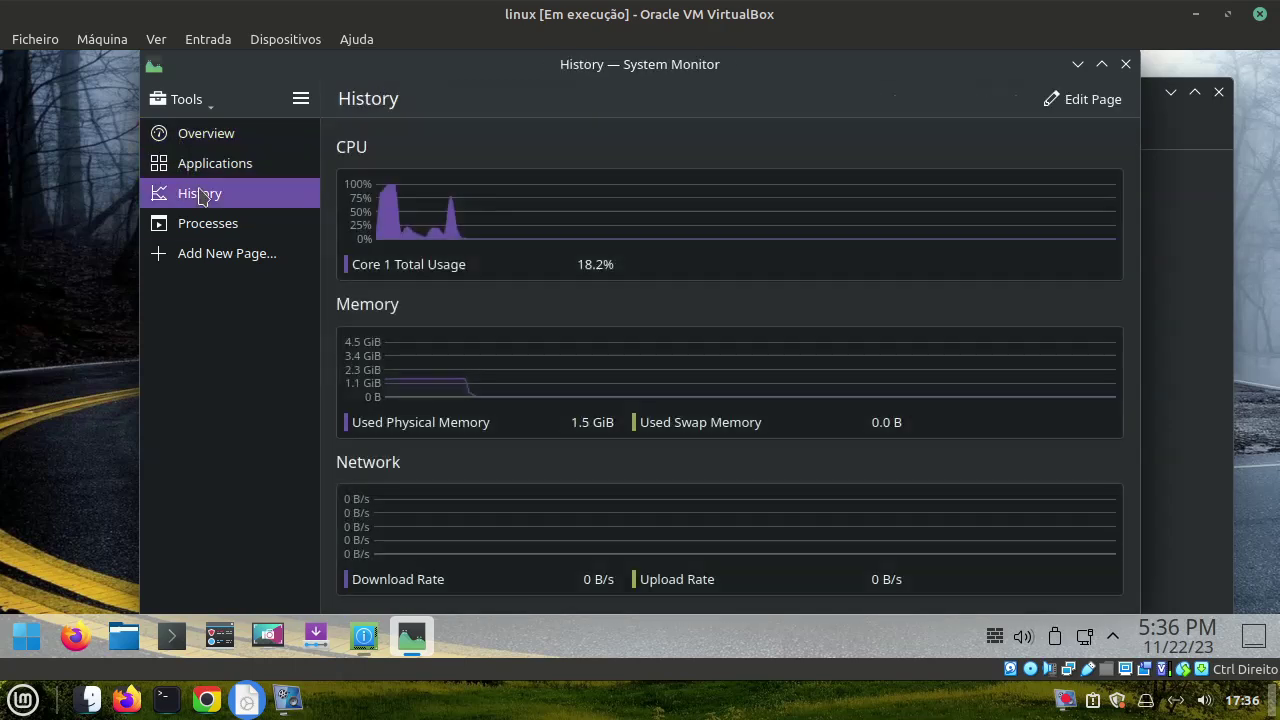
click(208, 226)
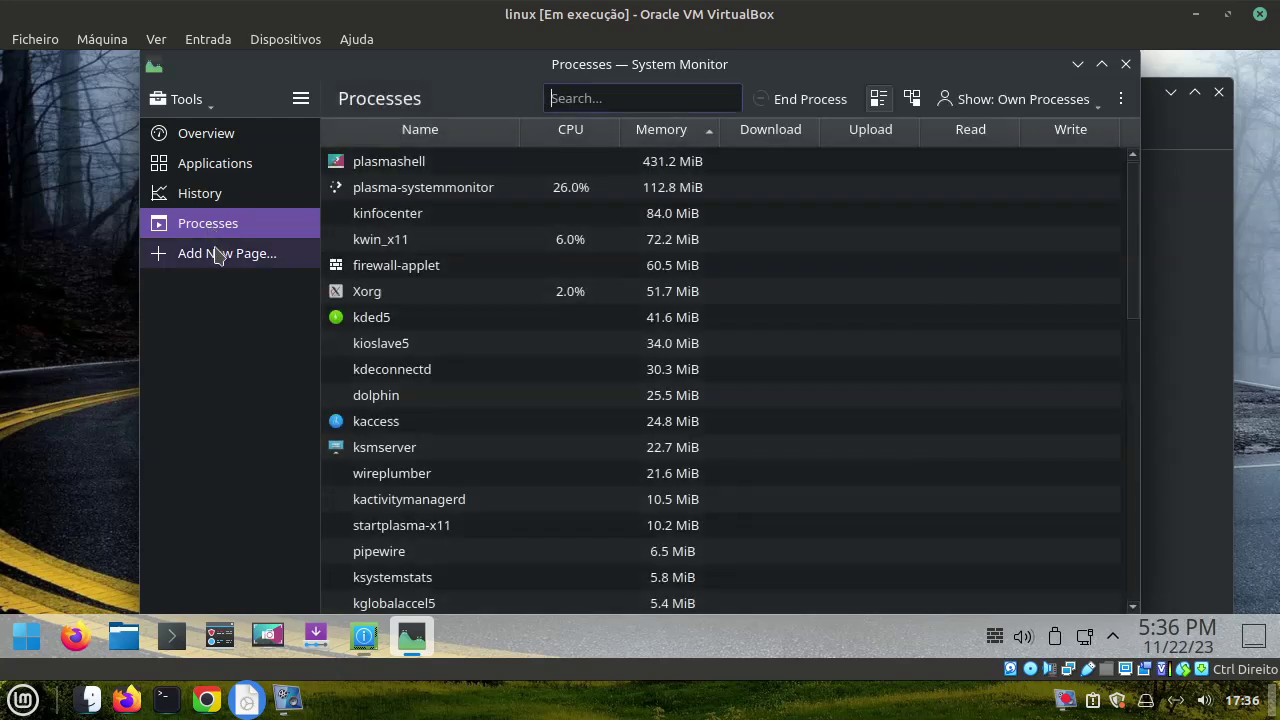
click(216, 254)
click(755, 316)
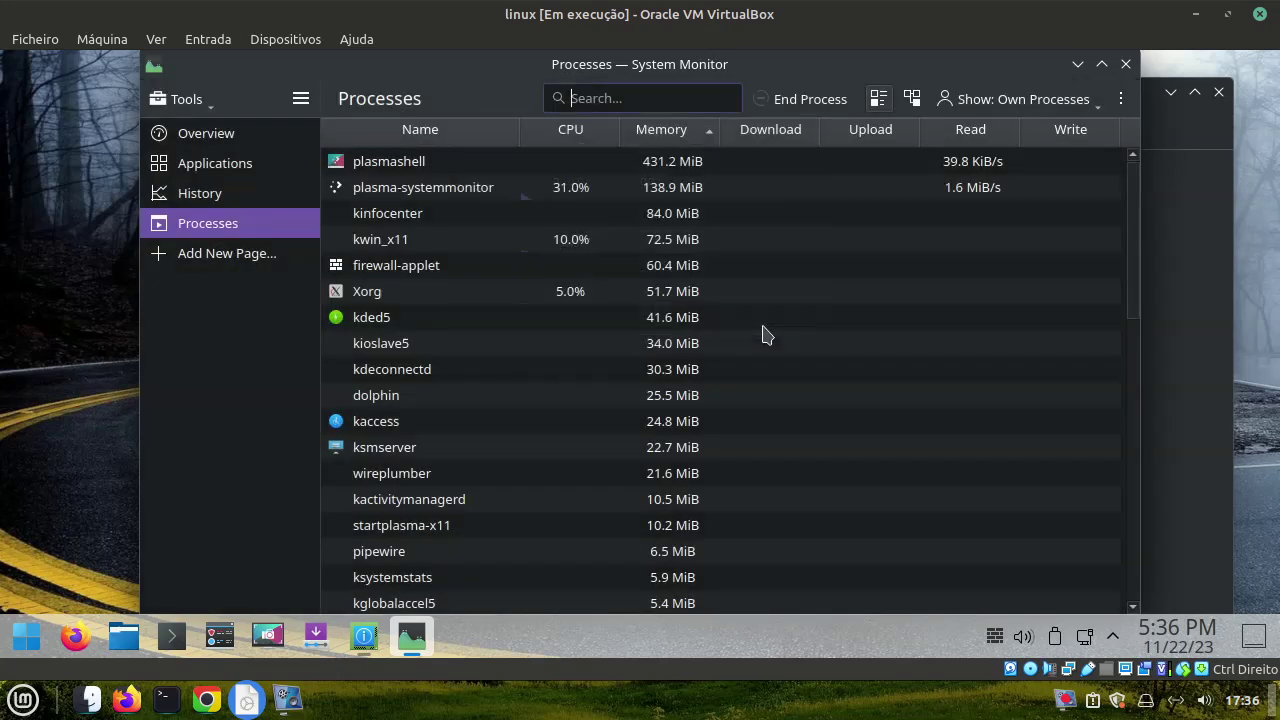
click(1125, 64)
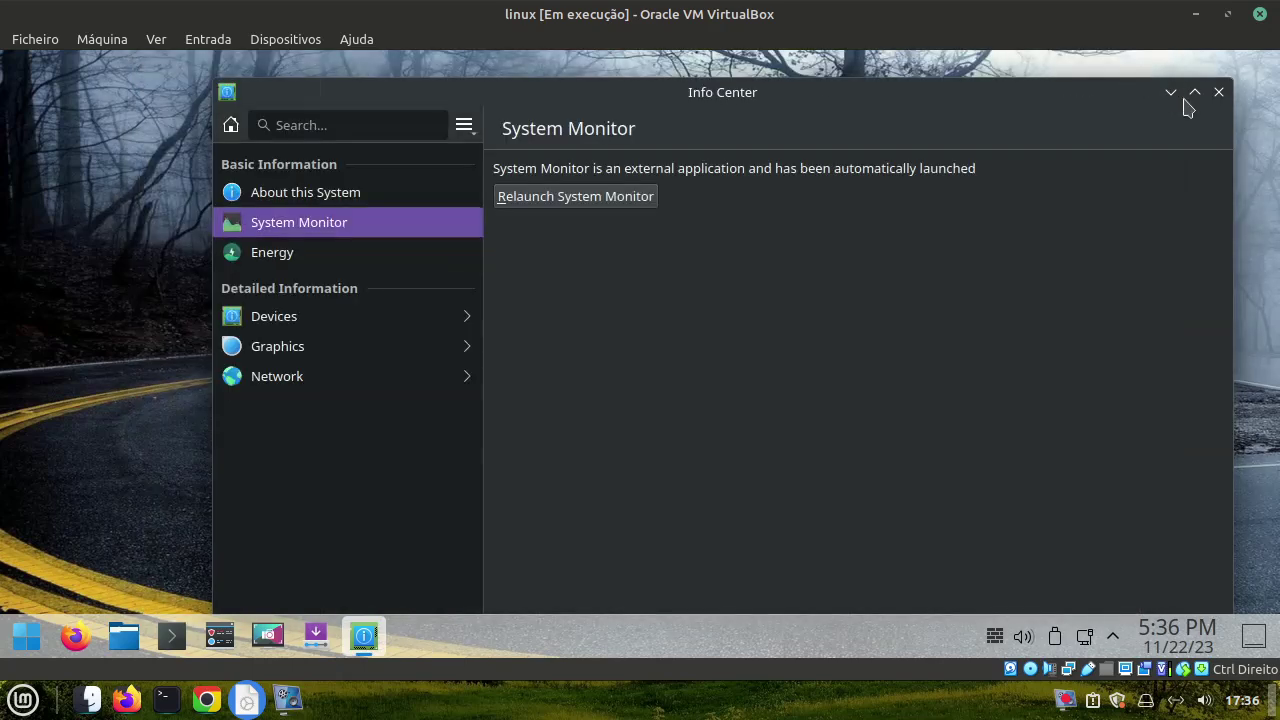
click(1218, 93)
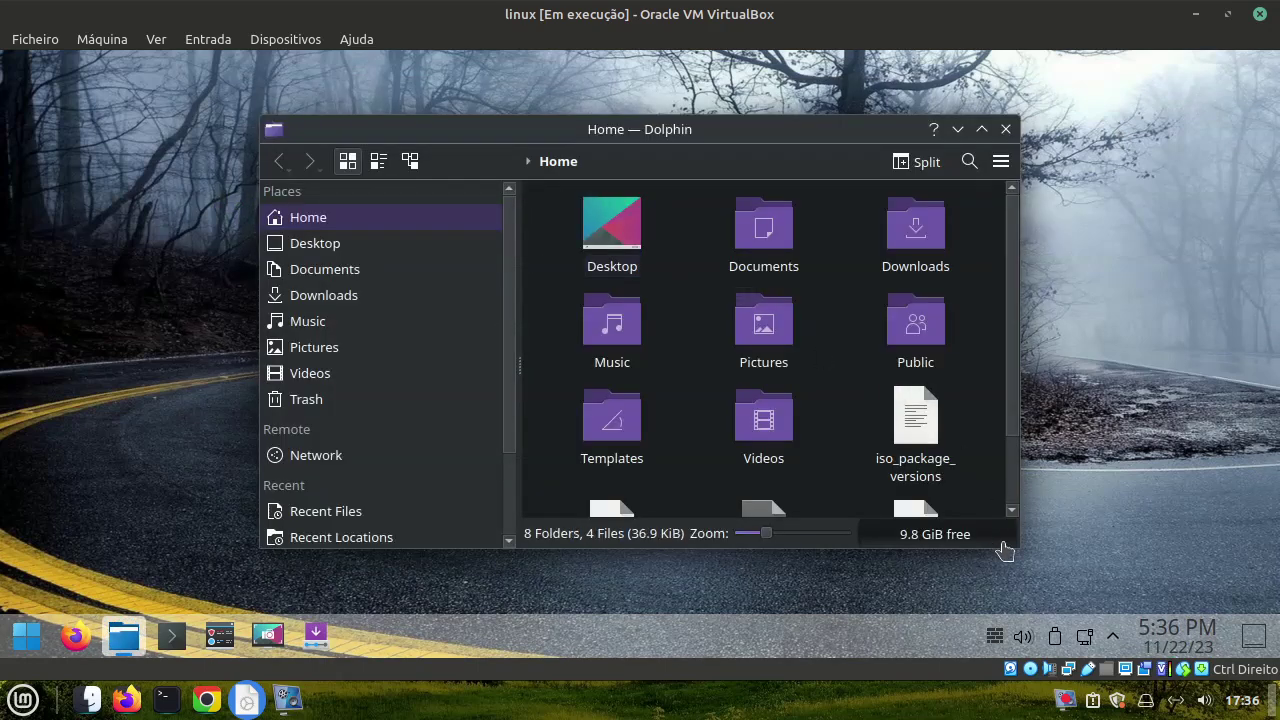
drag(1020, 555, 1171, 569)
drag(872, 551, 880, 551)
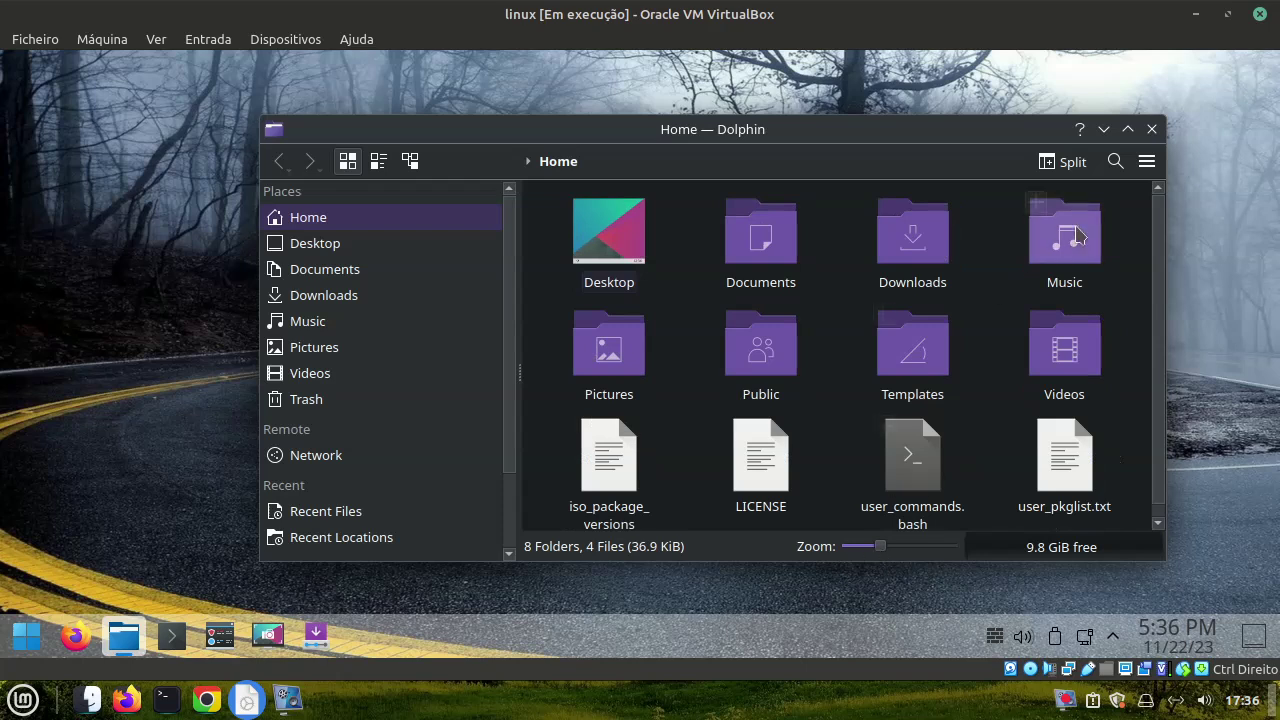
click(1147, 161)
click(1147, 161)
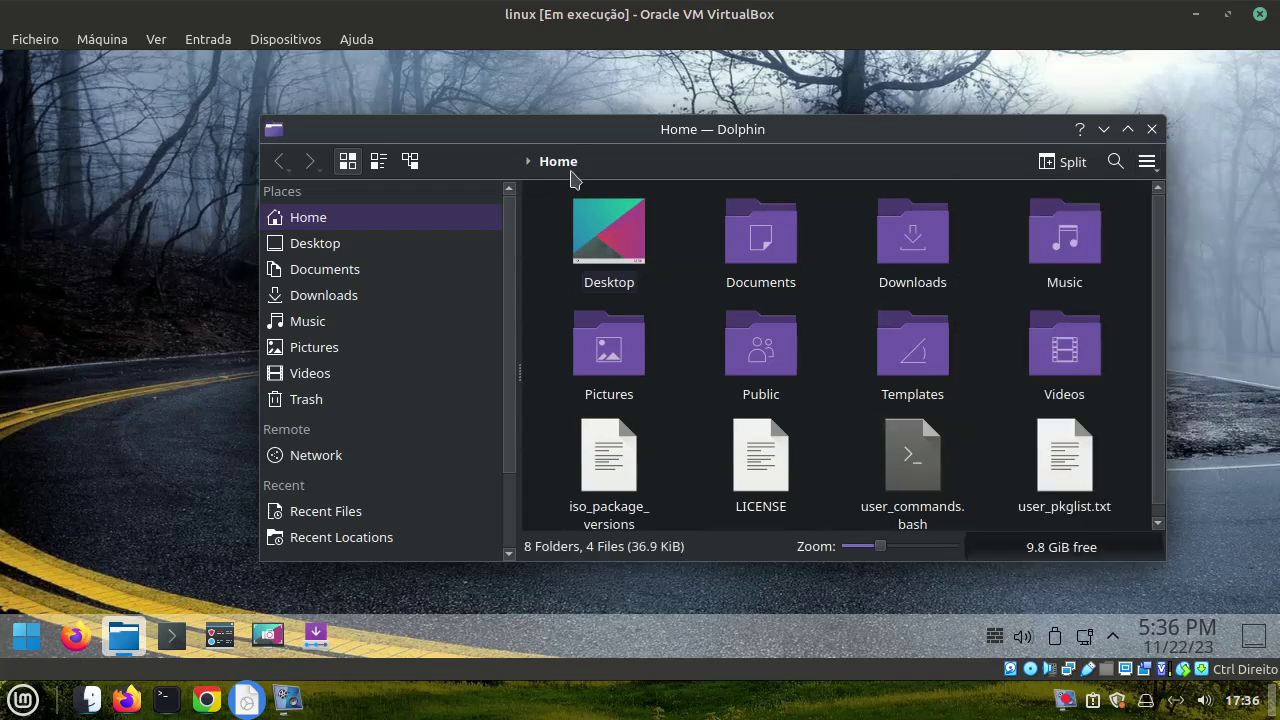
click(1152, 129)
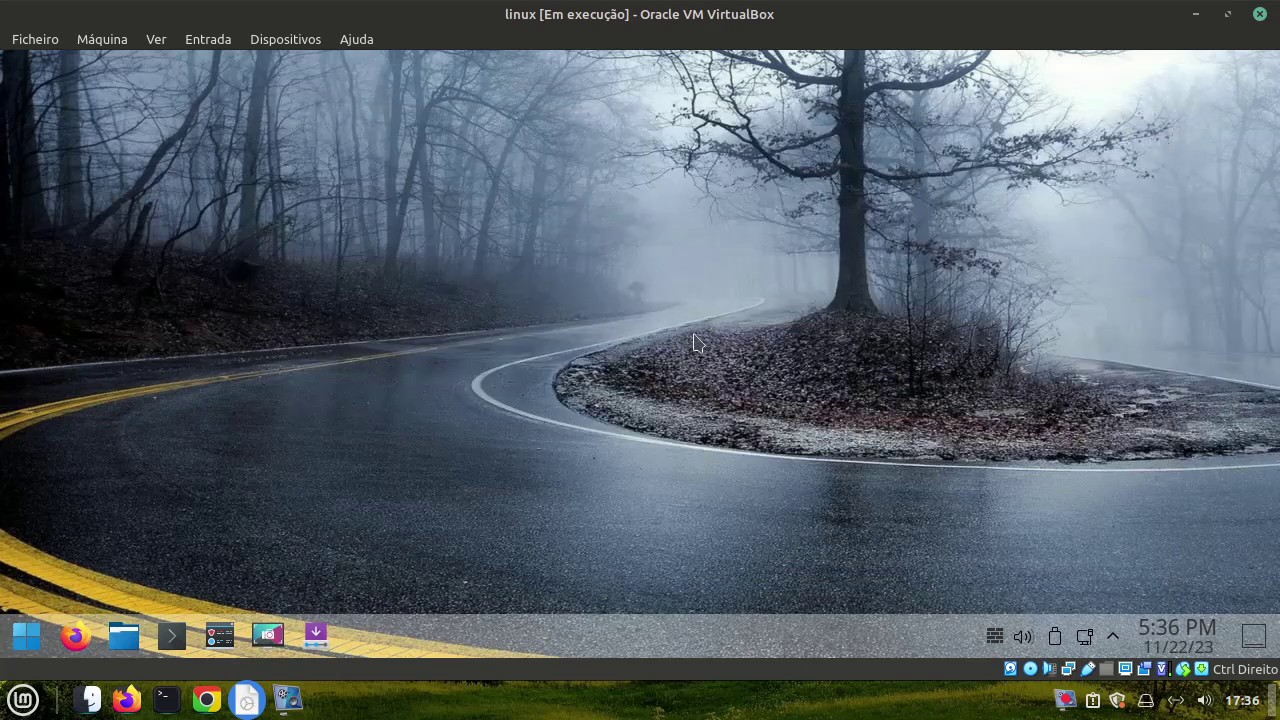
mouse_move(985, 646)
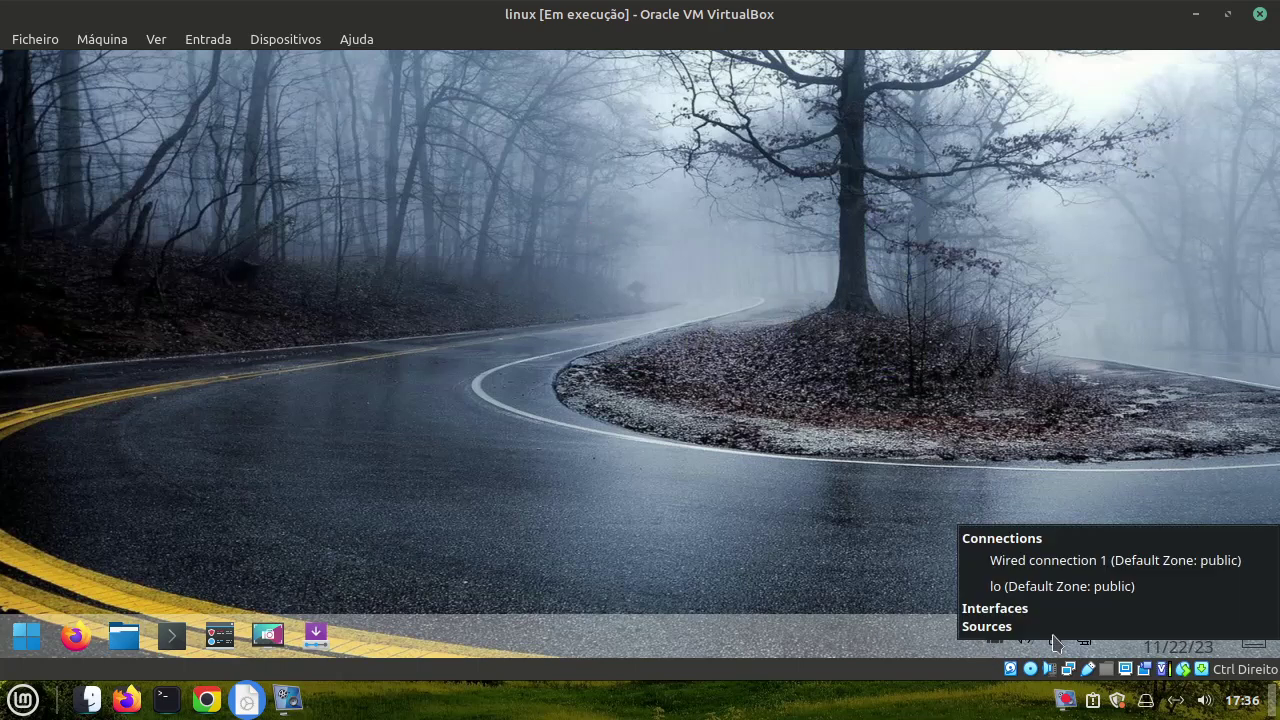
click(1150, 636)
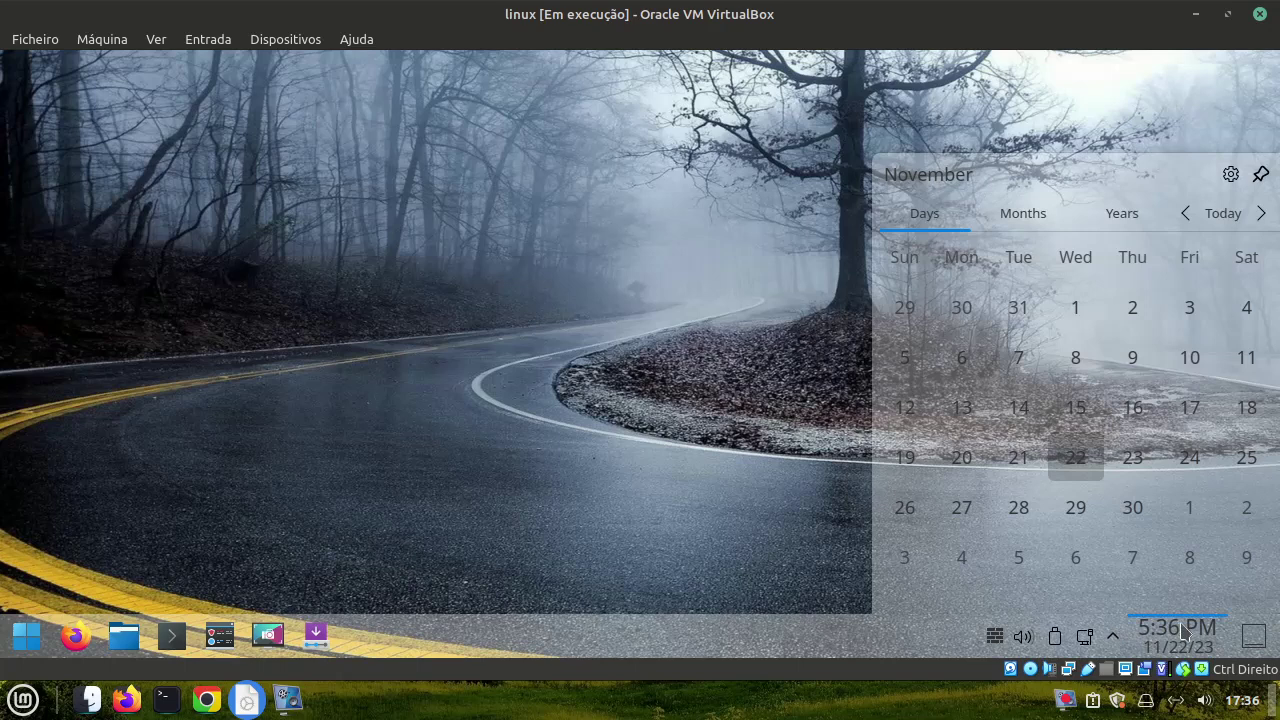
click(1183, 630)
click(27, 637)
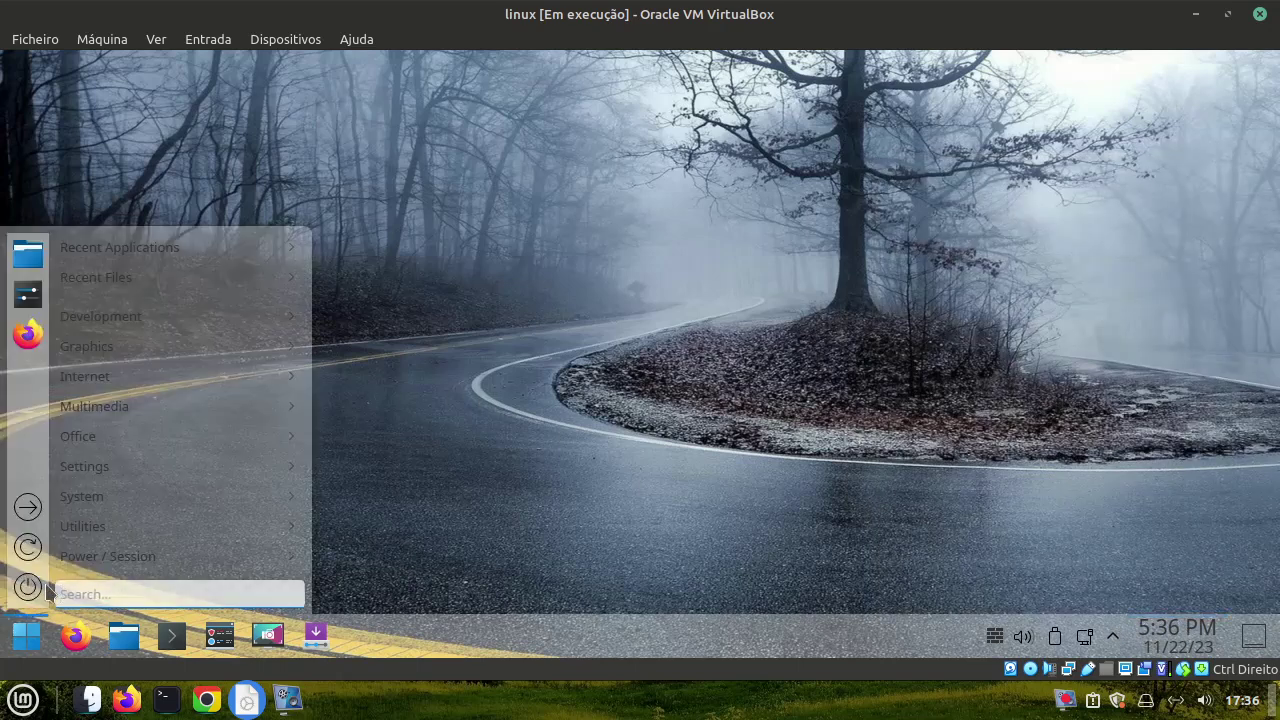
click(42, 292)
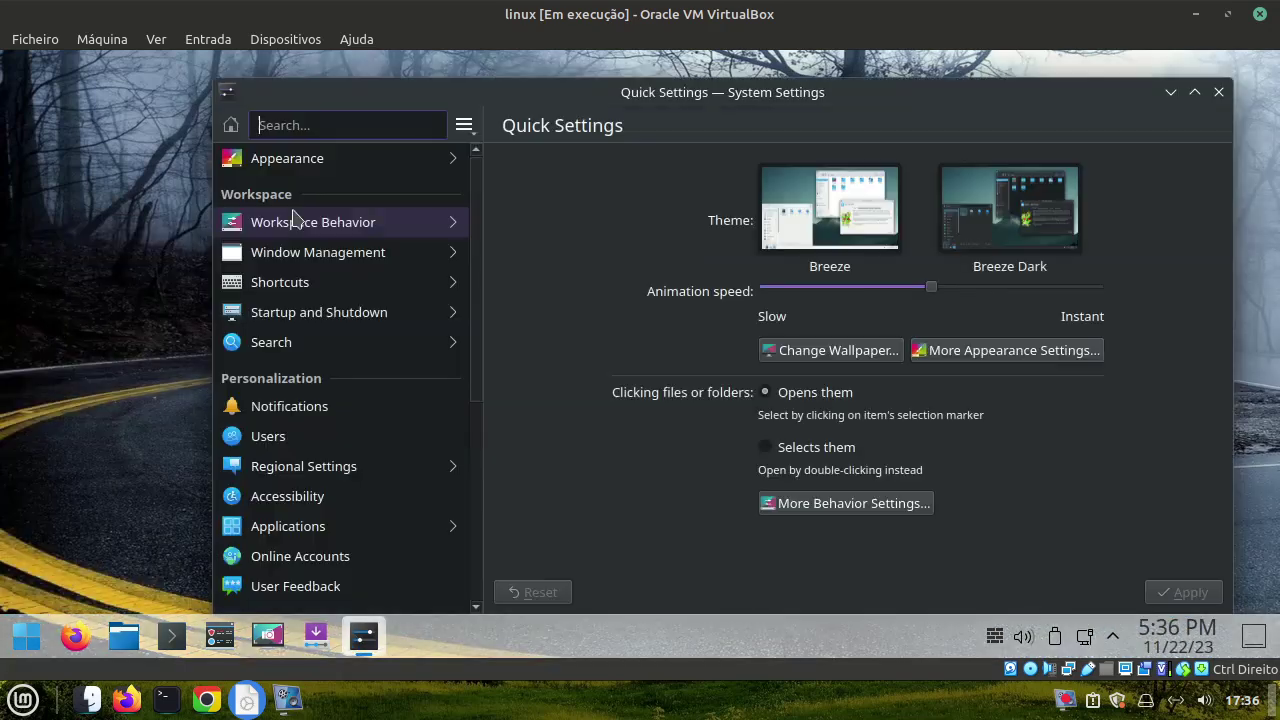
right_click(510, 648)
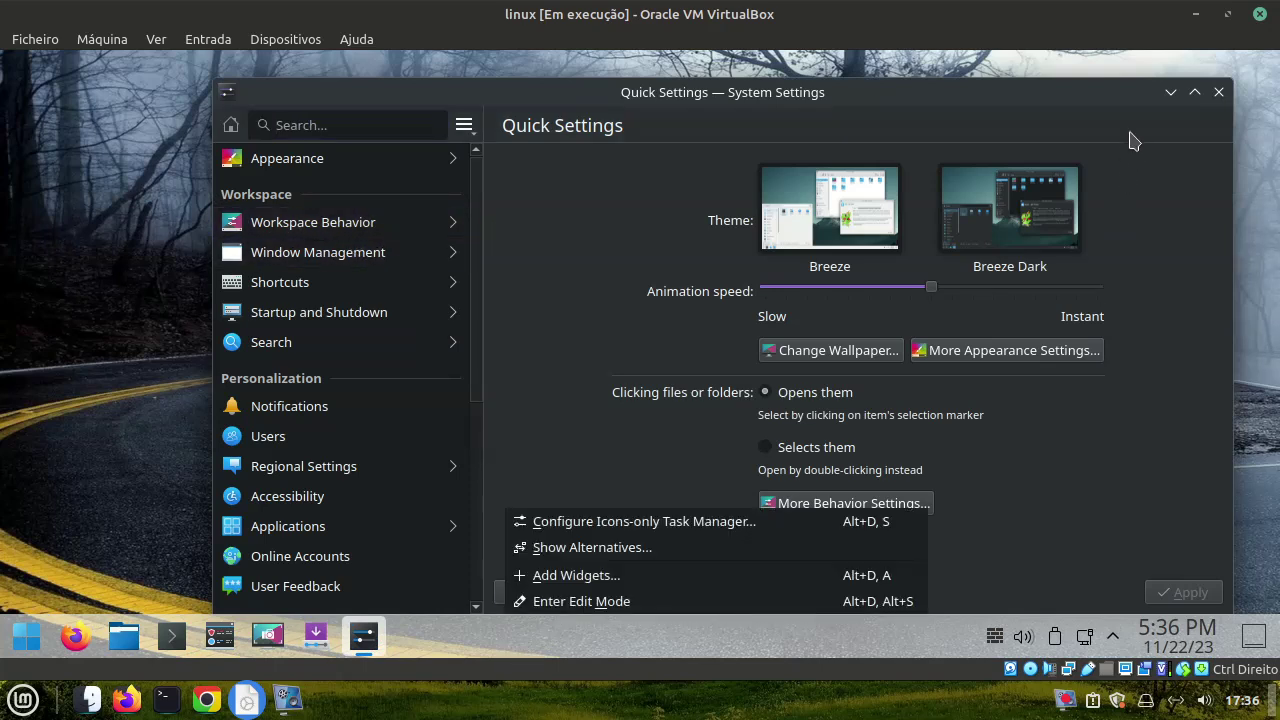
click(1222, 93)
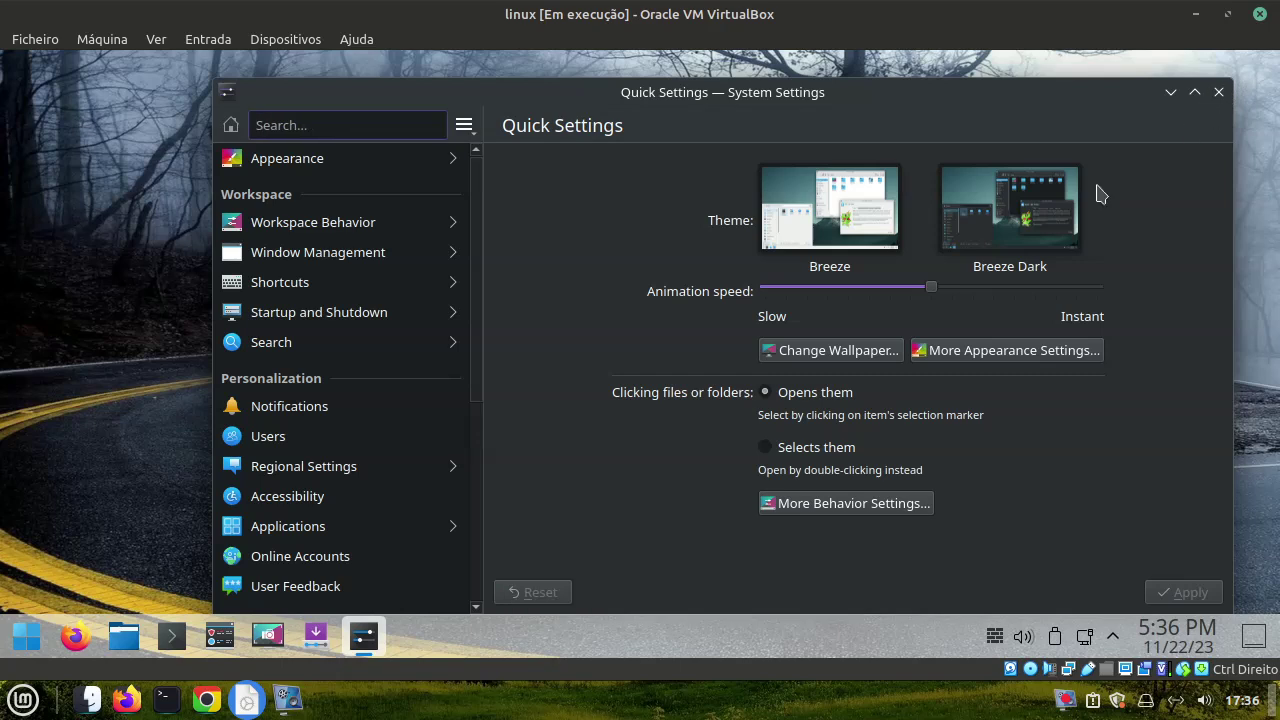
click(1215, 96)
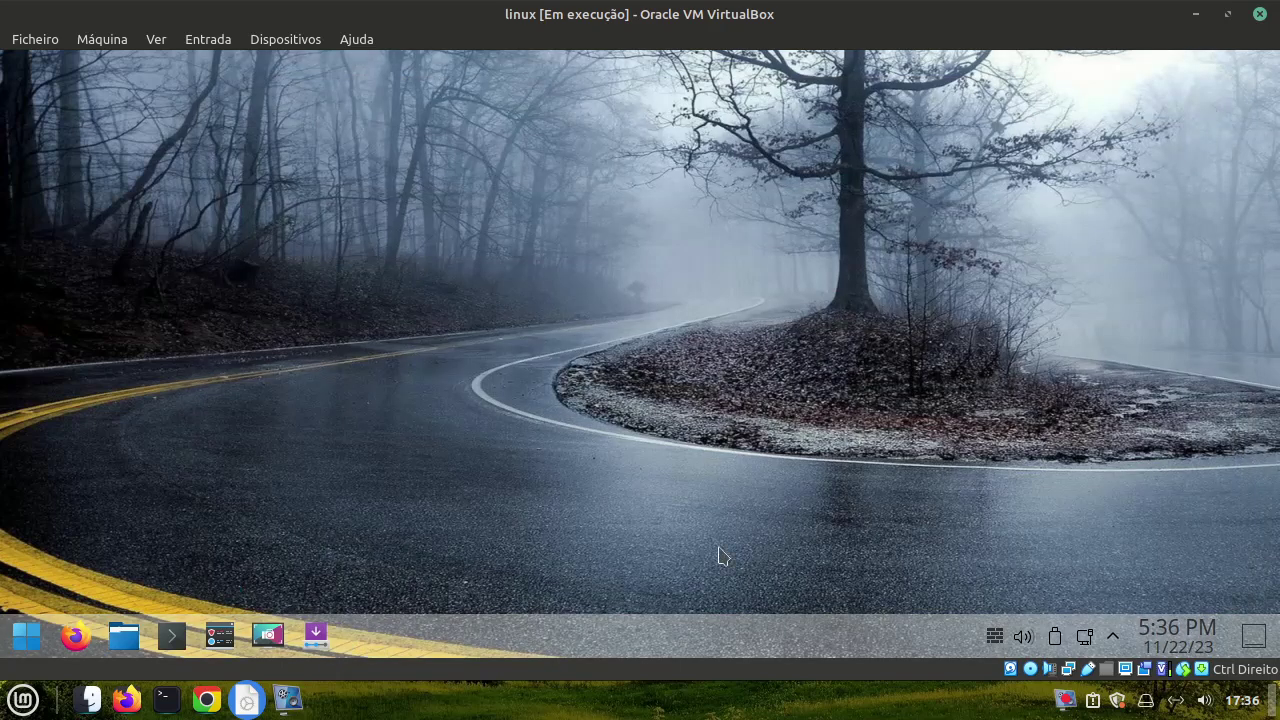
Enter panel edit mode and adjust the panel height between 40 and 44
right_click(645, 637)
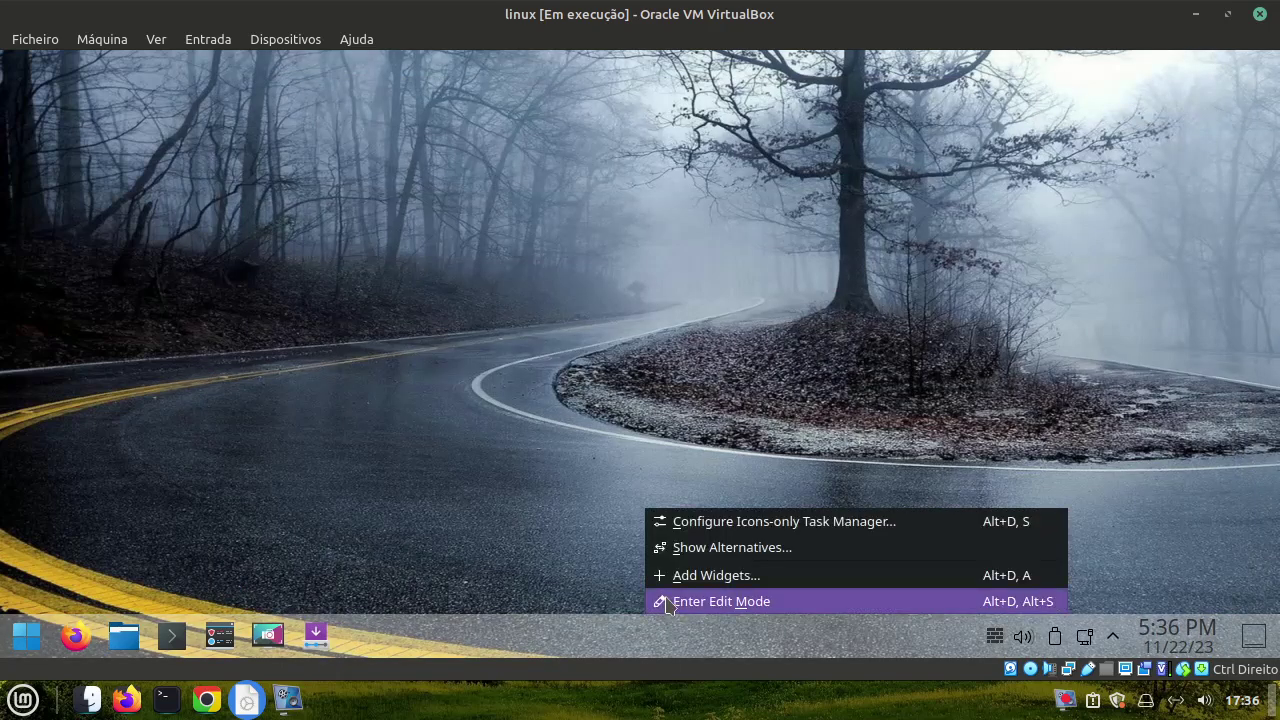
click(664, 601)
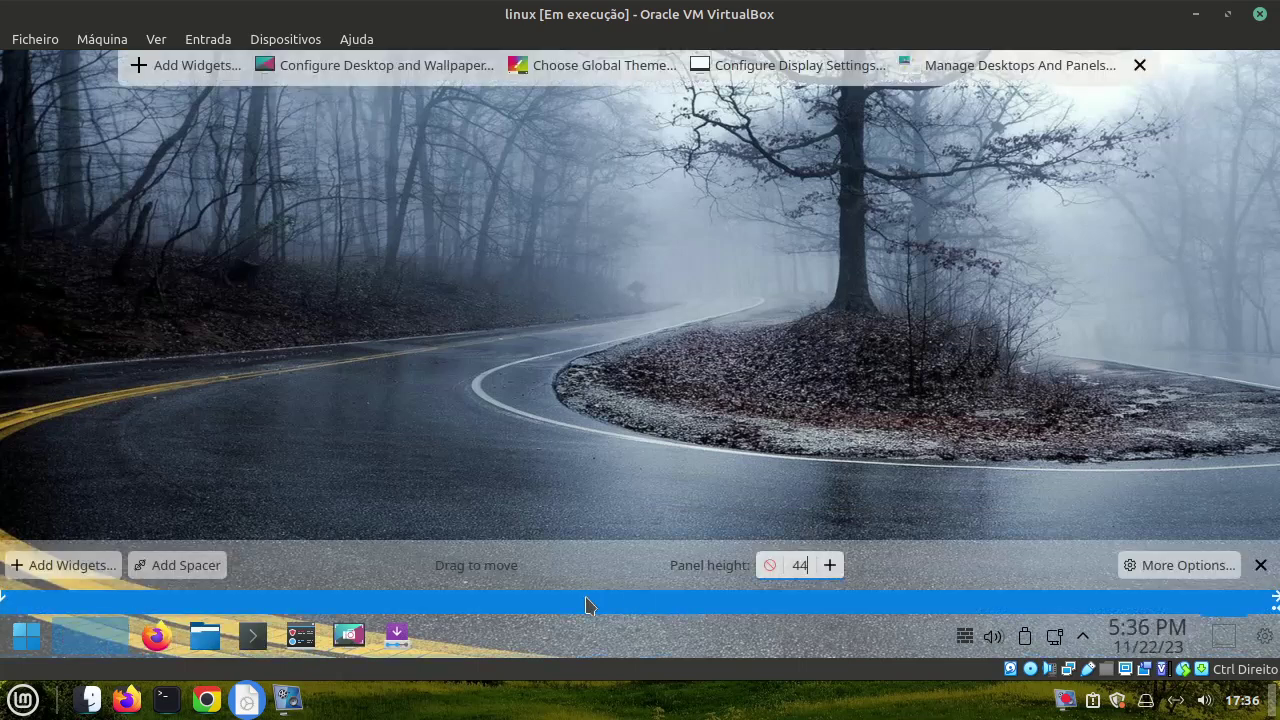
click(770, 566)
click(770, 567)
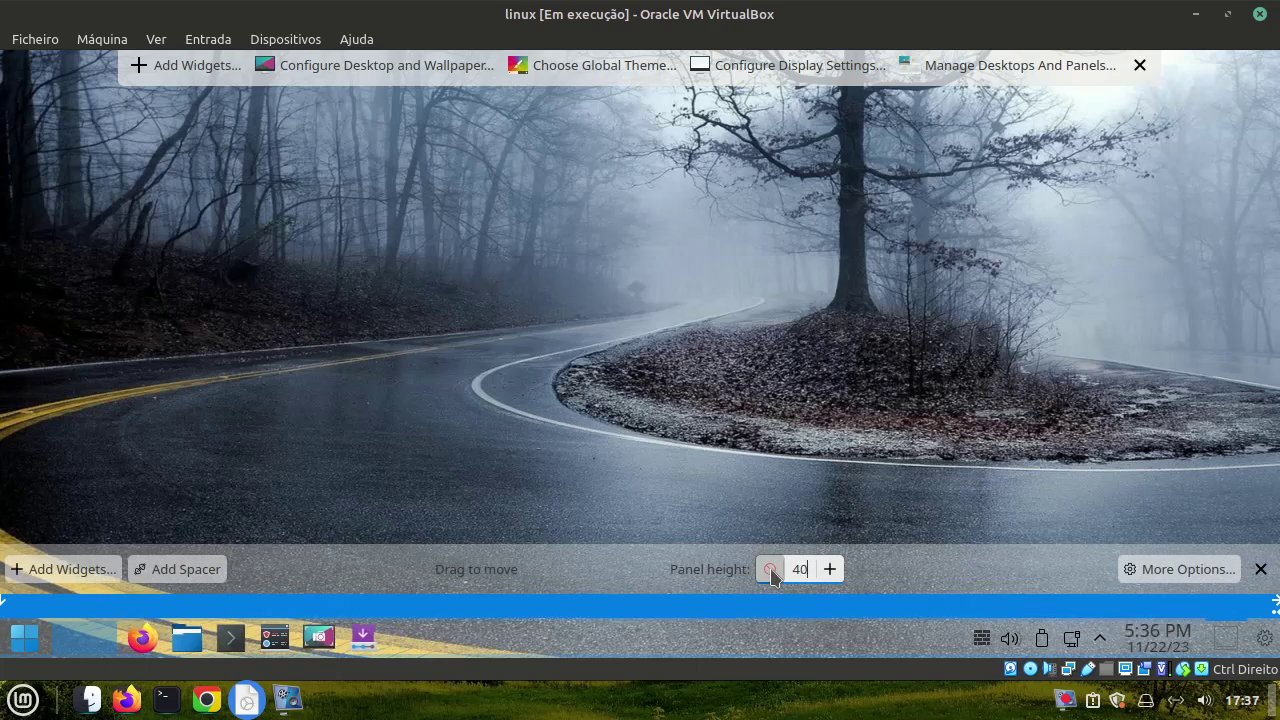
click(829, 567)
click(829, 567)
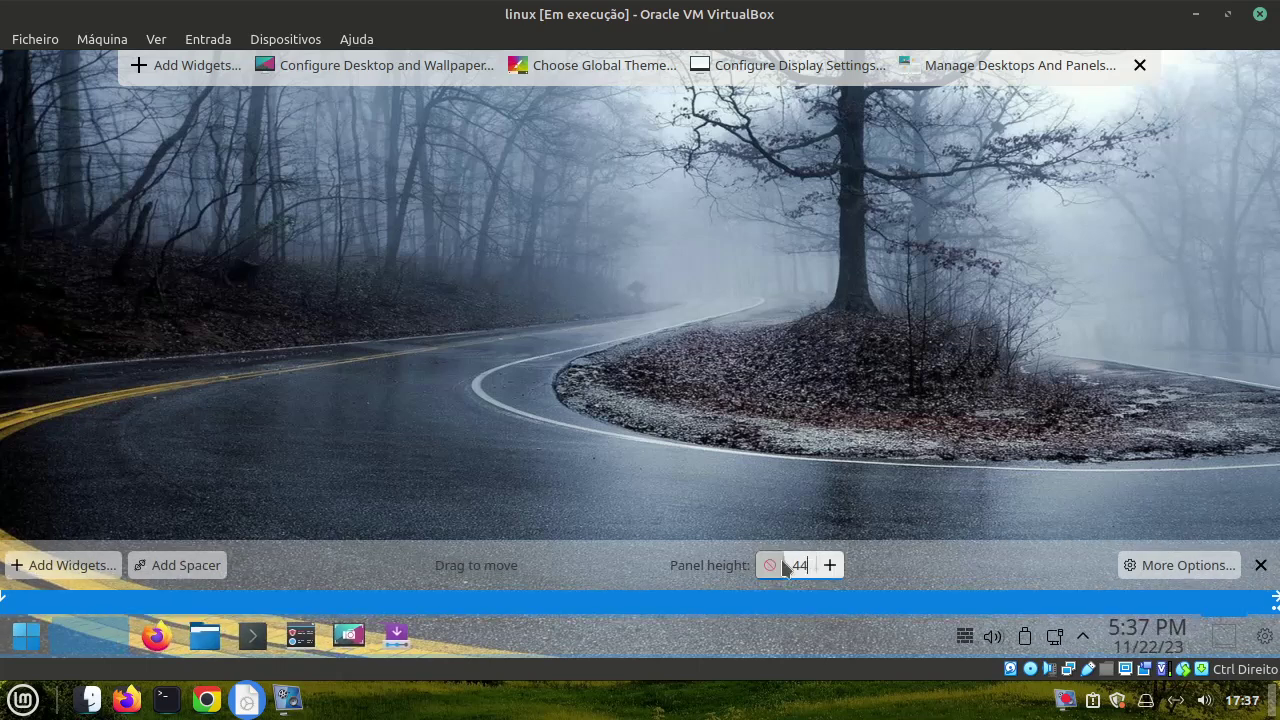
Add a spacer at the panel's left end and remove widgets from the panel
click(146, 560)
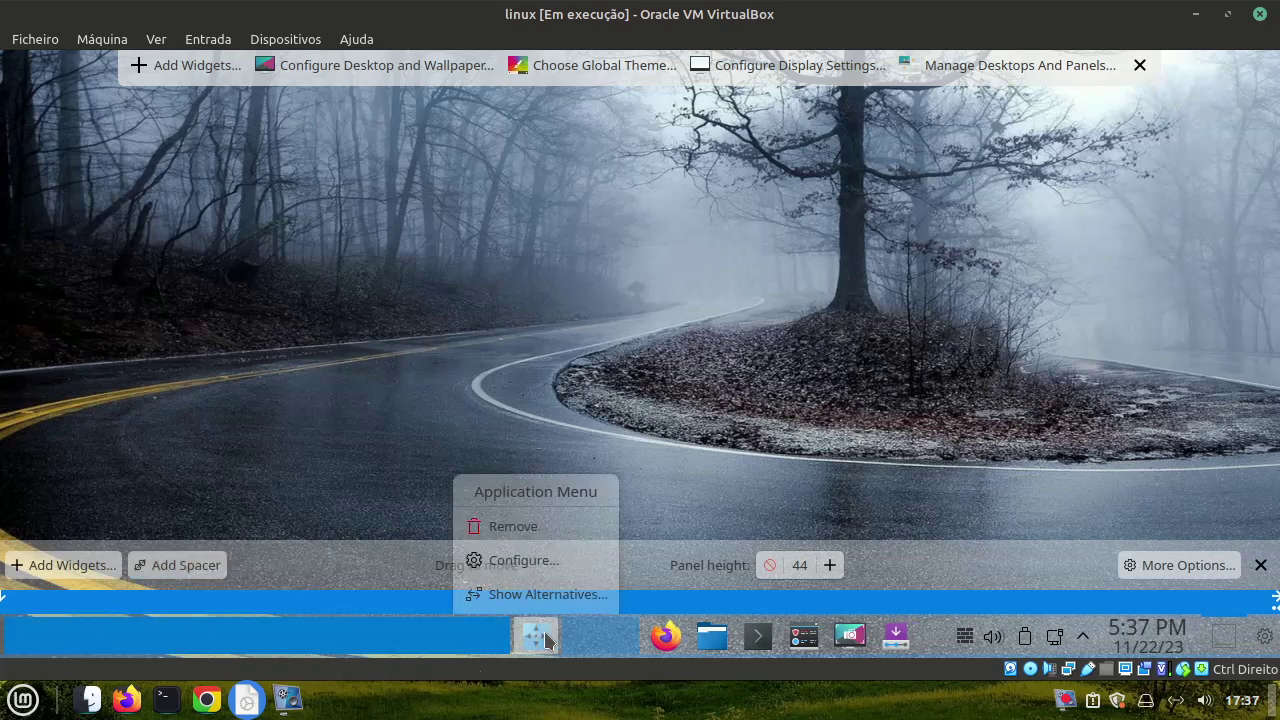
mouse_move(571, 636)
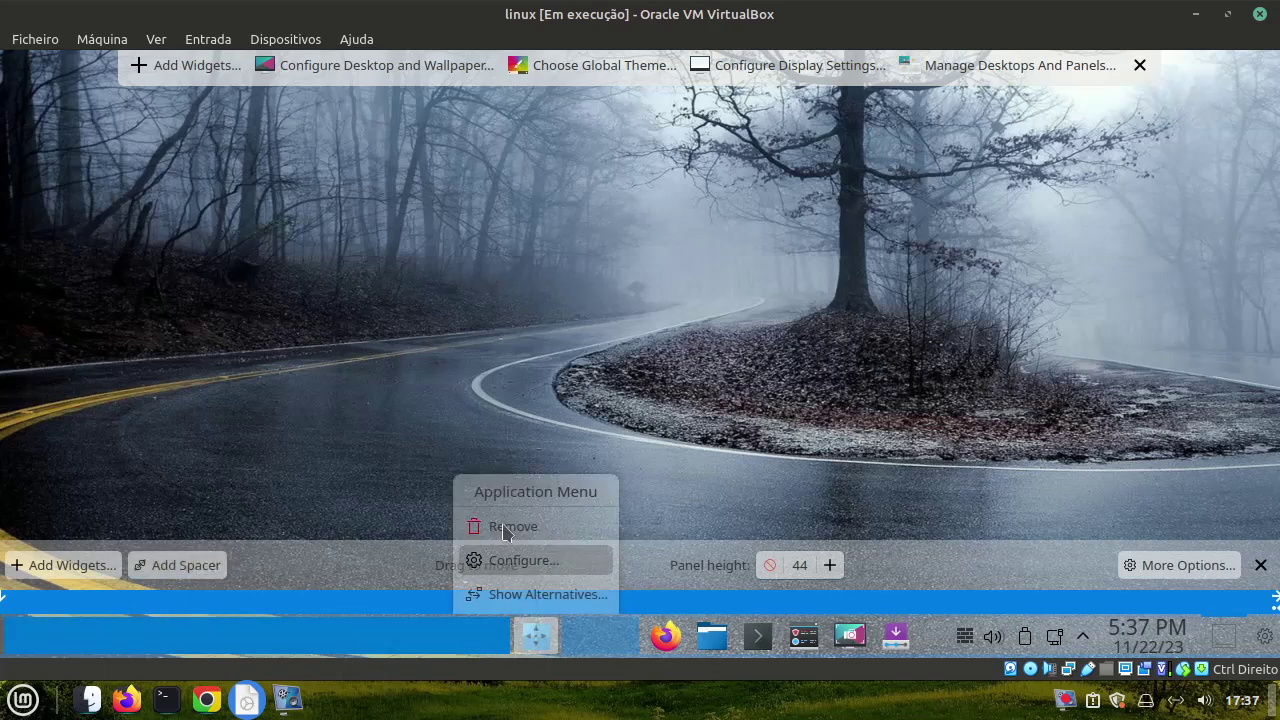
click(500, 526)
click(450, 316)
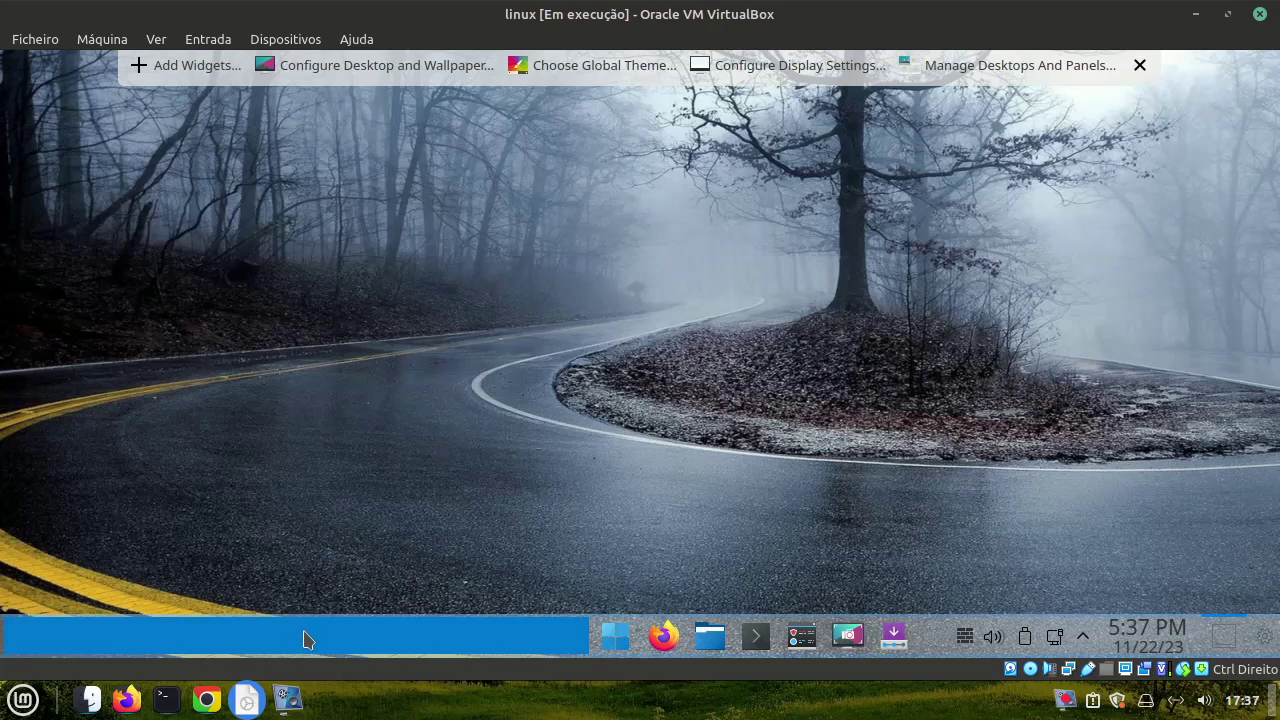
click(615, 636)
mouse_move(612, 314)
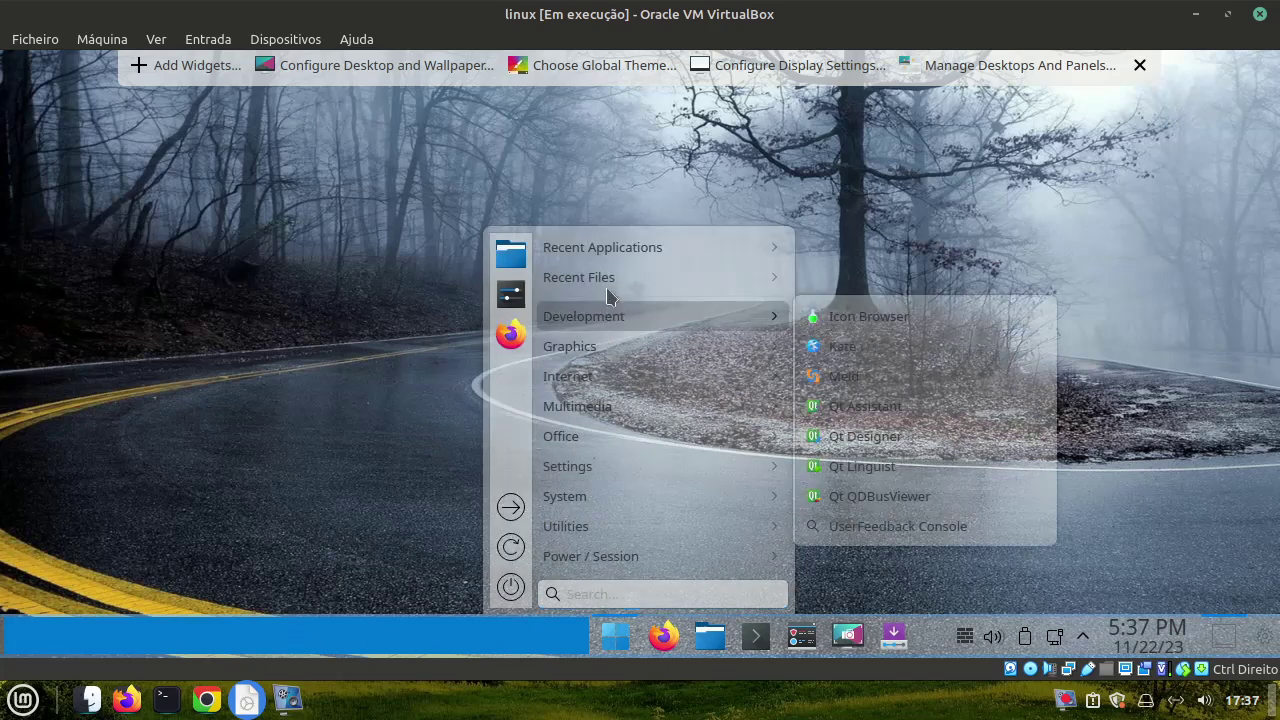
mouse_move(620, 538)
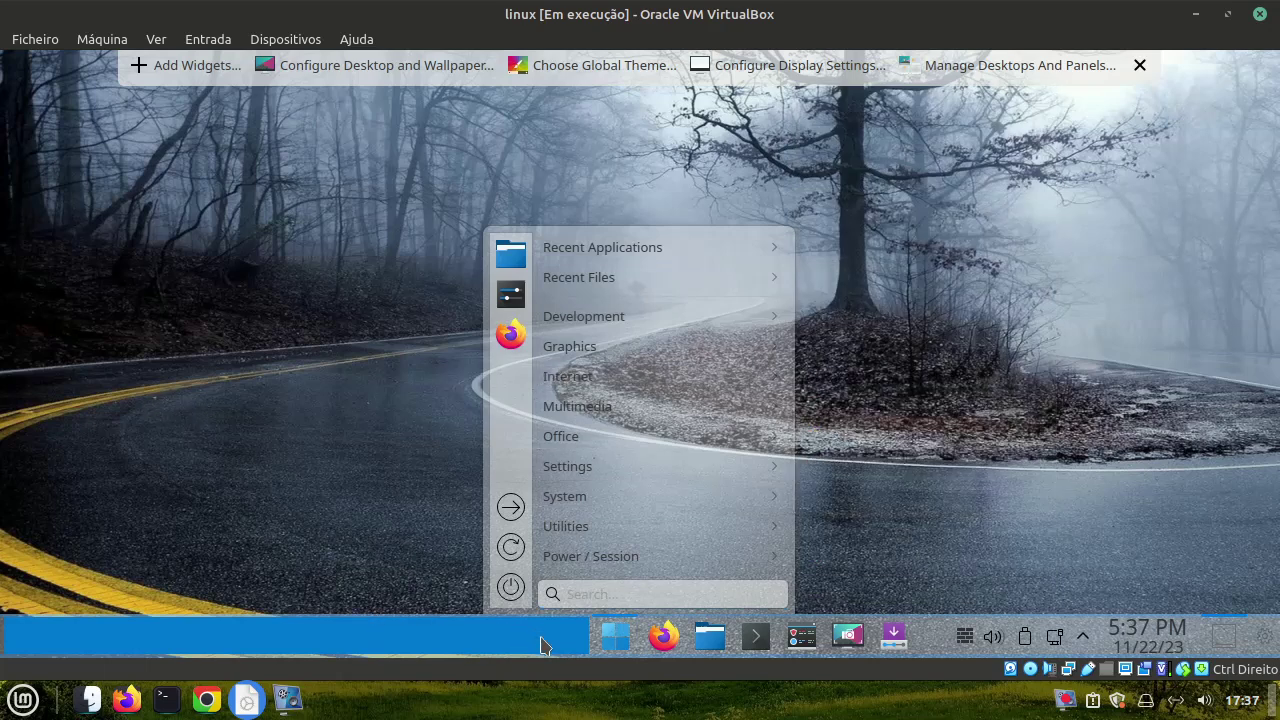
Re-enter edit mode and drag the Application Launcher to the panel's far left
right_click(540, 644)
click(600, 601)
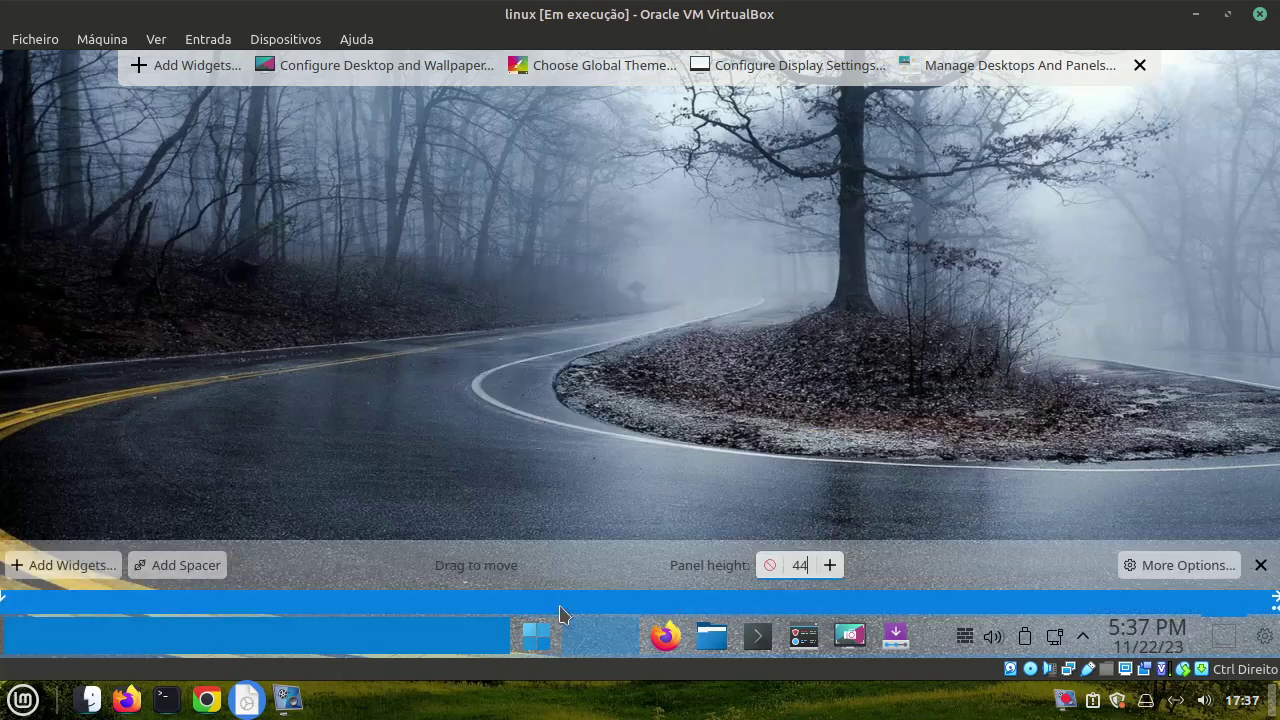
scroll(785, 565, down, 2)
mouse_move(660, 645)
drag(552, 644, 28, 650)
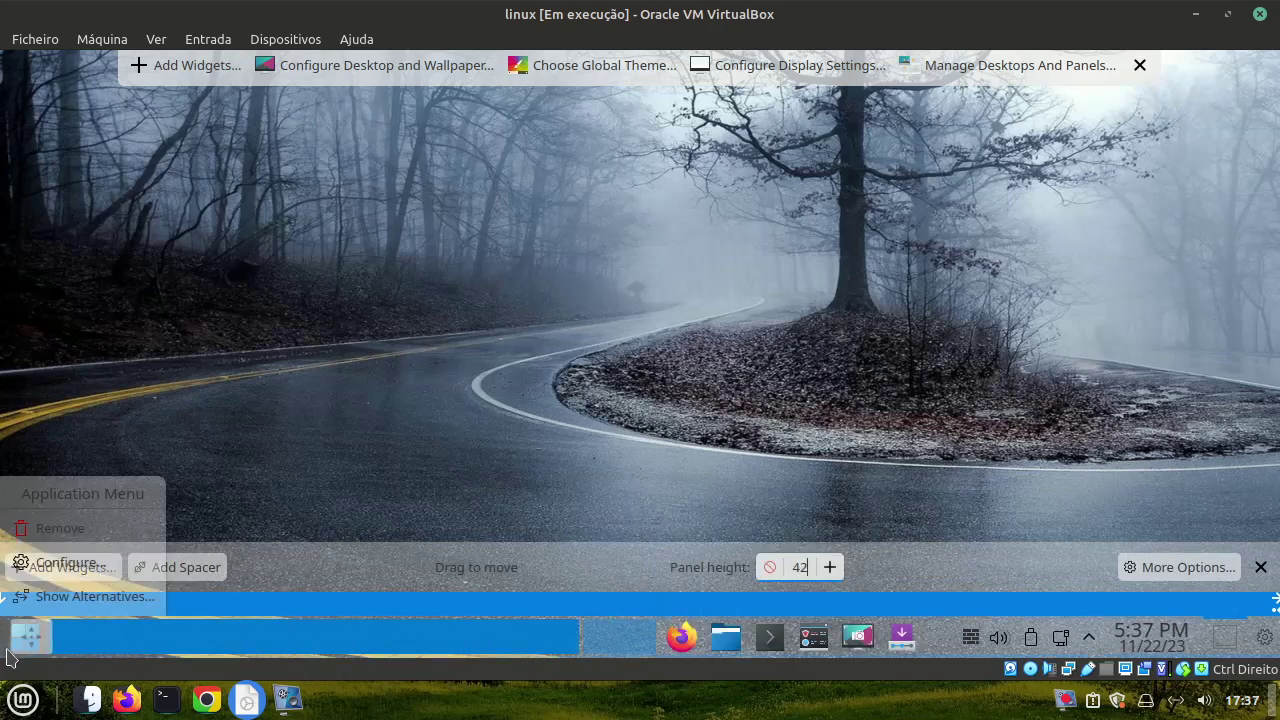
Remove the Panel Spacer and Icons-only Task Manager, exit edit mode, and dismiss the notifications
right_click(473, 663)
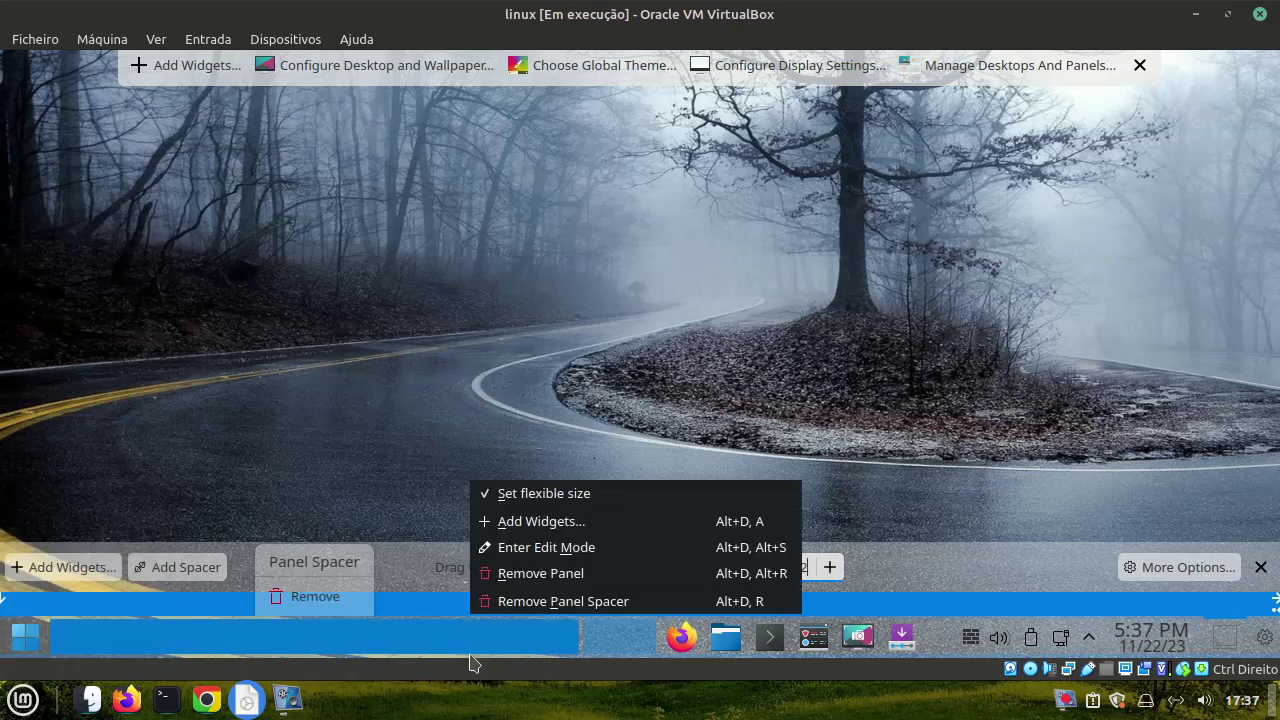
click(495, 603)
mouse_move(495, 610)
click(465, 526)
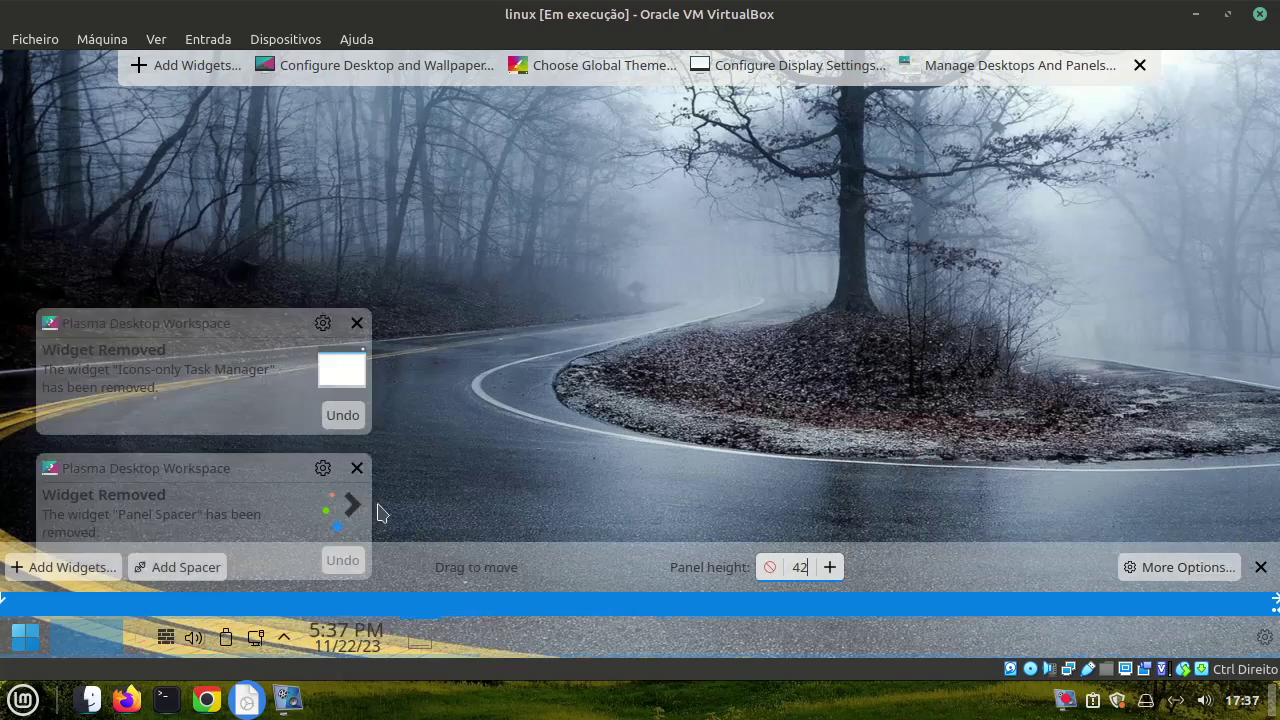
click(502, 453)
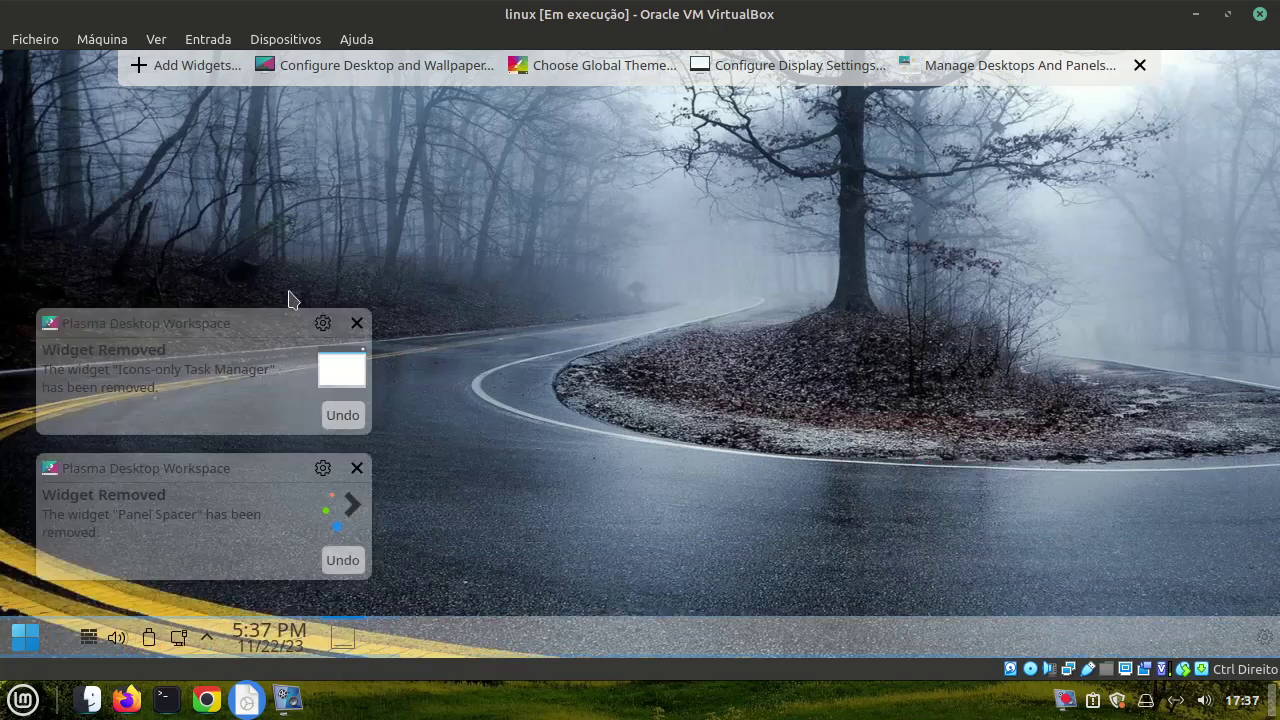
click(357, 324)
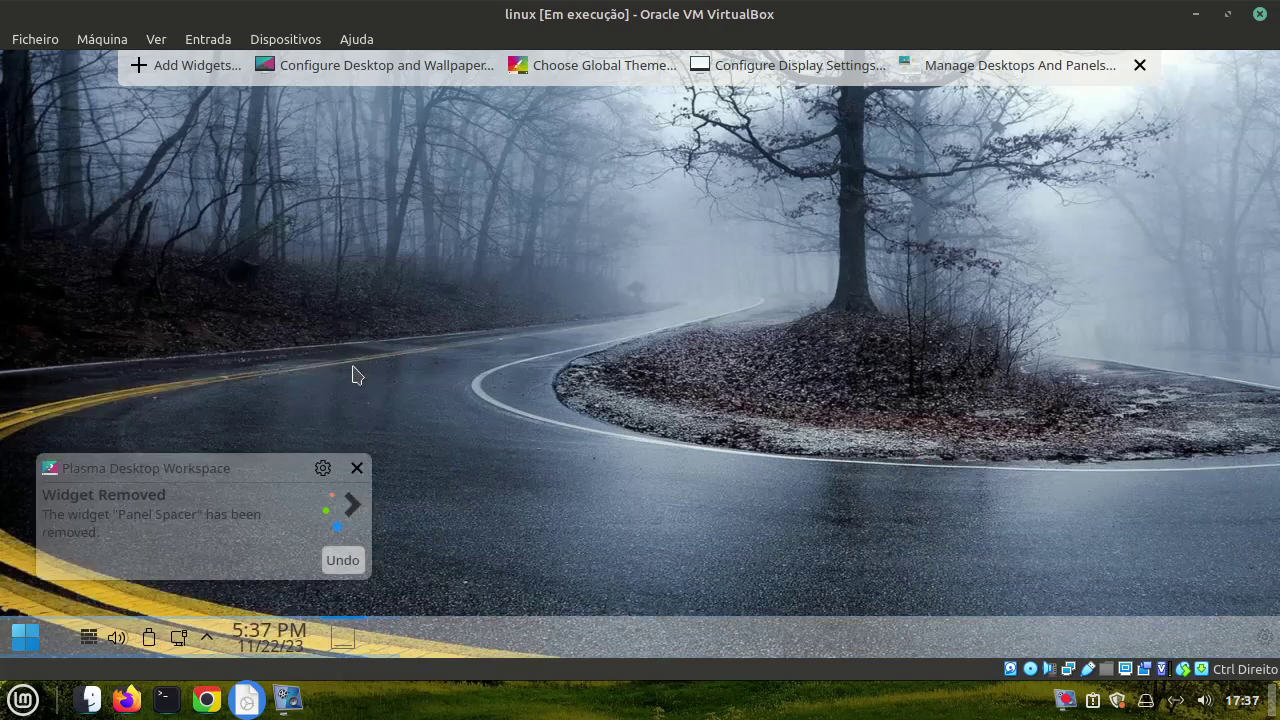
click(357, 465)
click(10, 640)
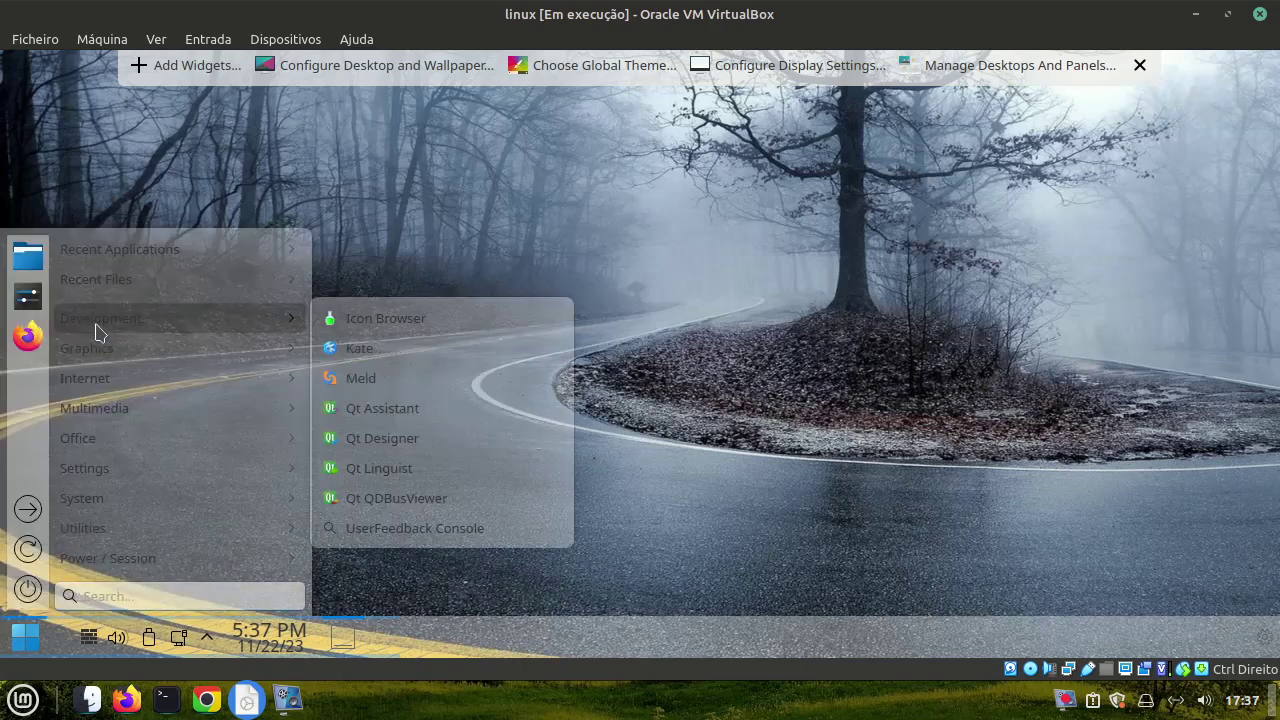
Open System Settings at Window Decorations and browse the downloadable decorations
click(28, 296)
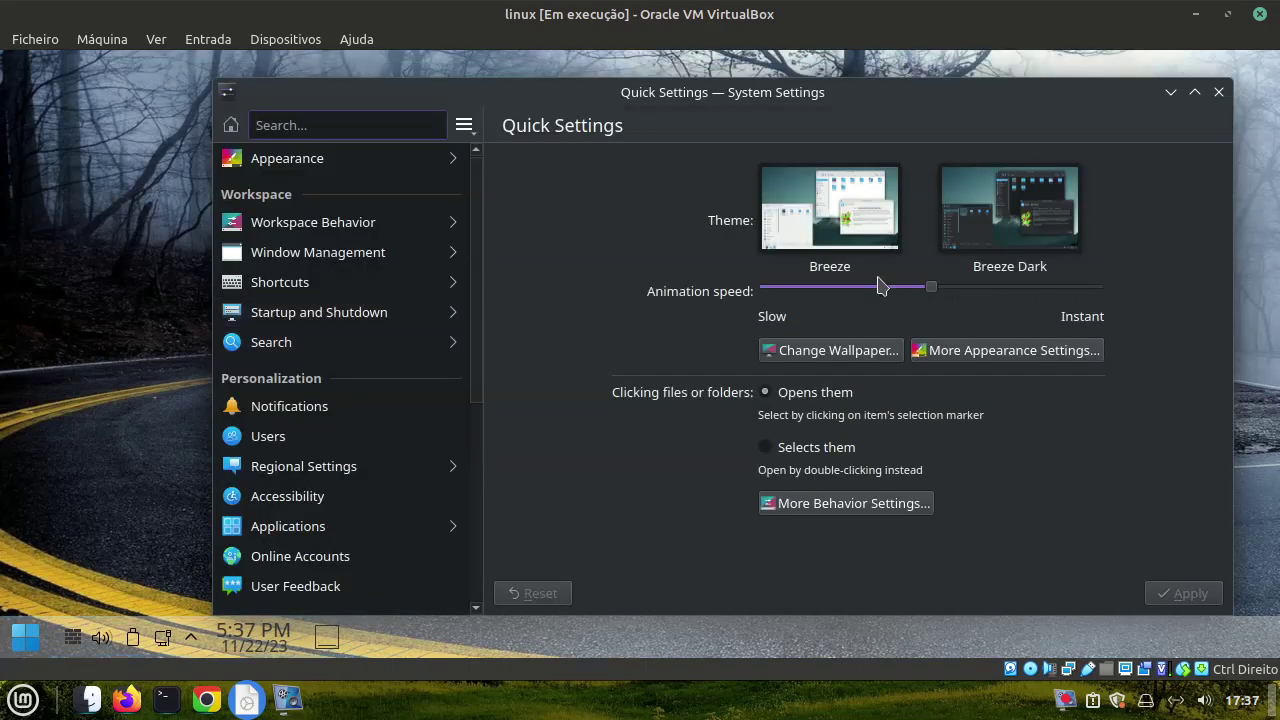
click(970, 350)
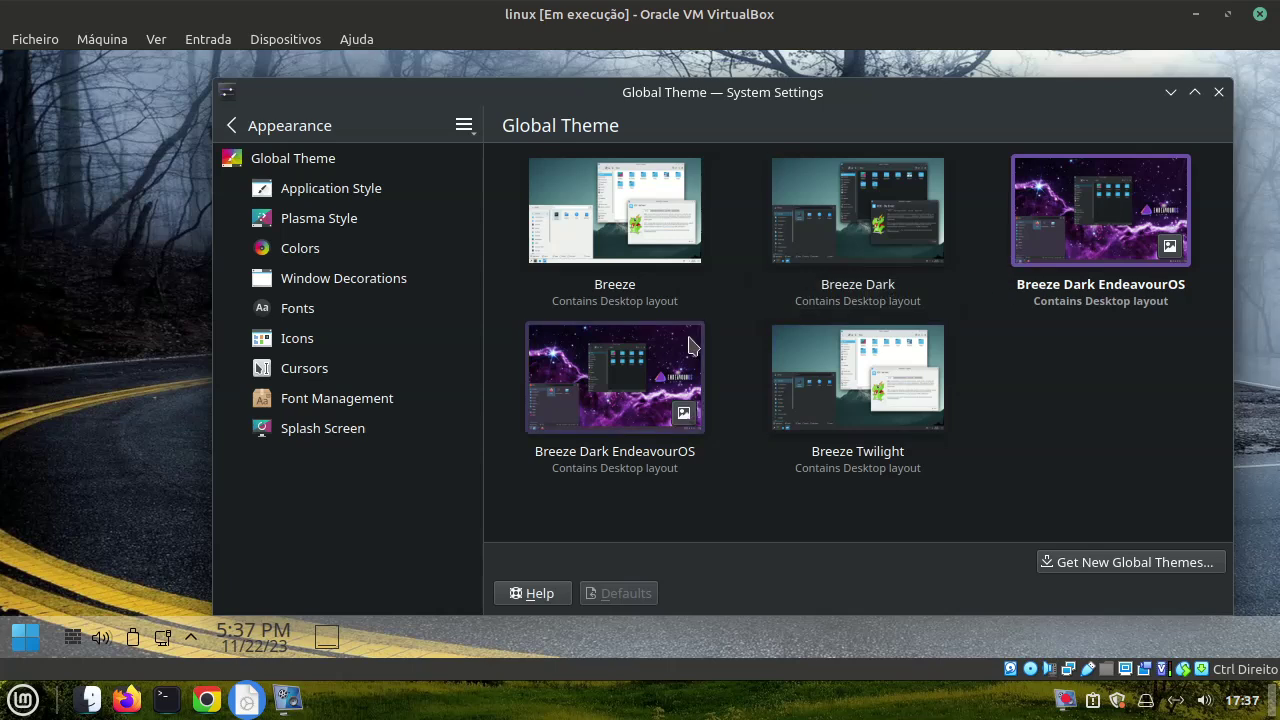
click(348, 278)
click(1096, 558)
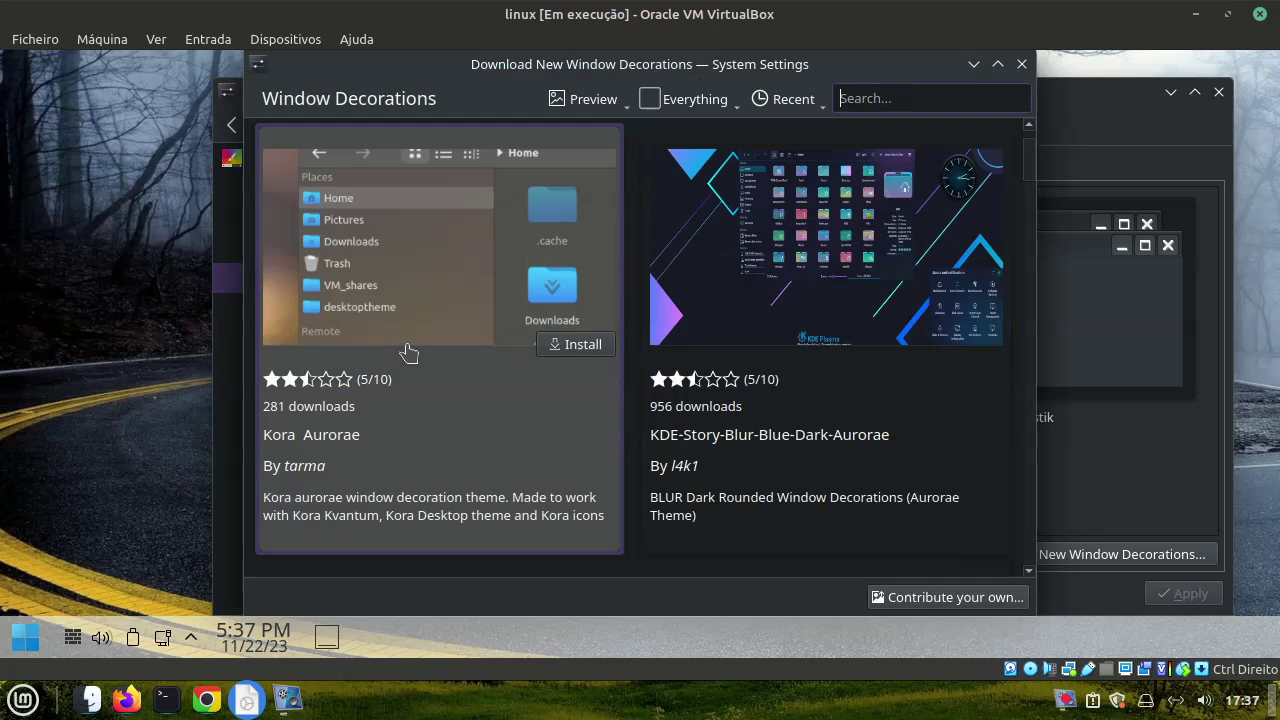
Find and install the Summaculate Aurorae window decoration
scroll(408, 351, down, 5)
scroll(545, 444, down, 8)
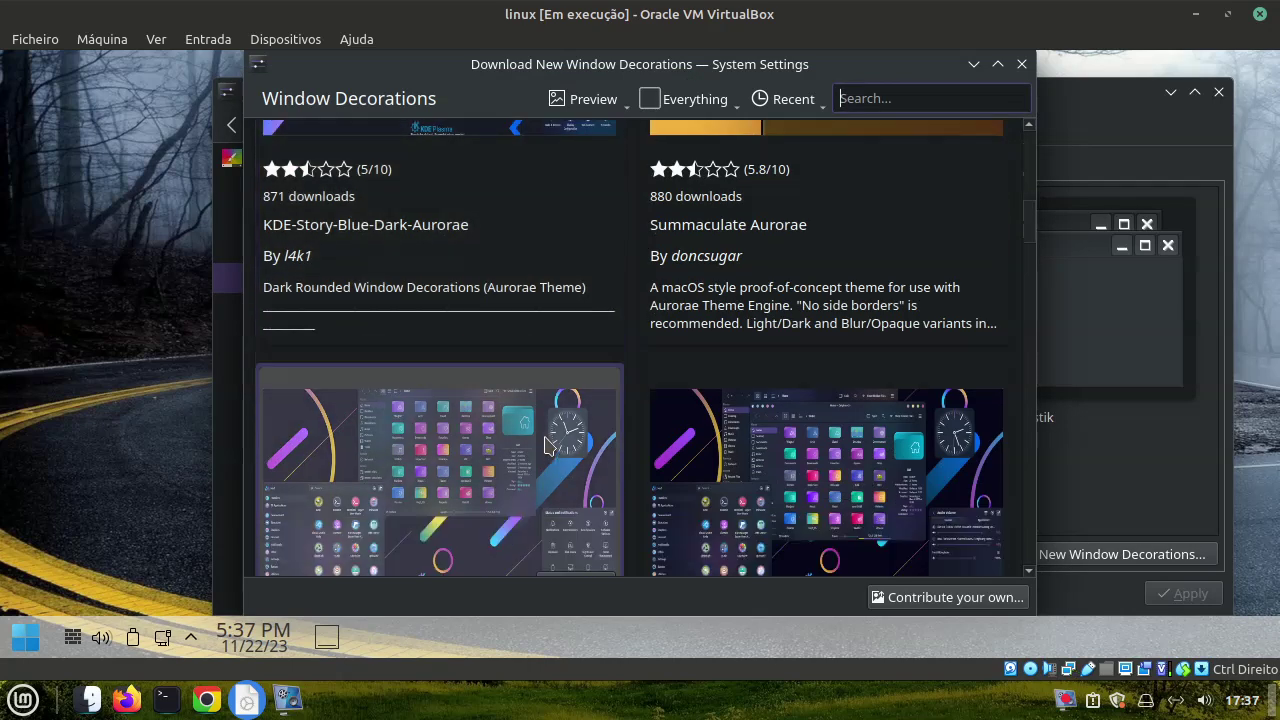
scroll(521, 459, down, 10)
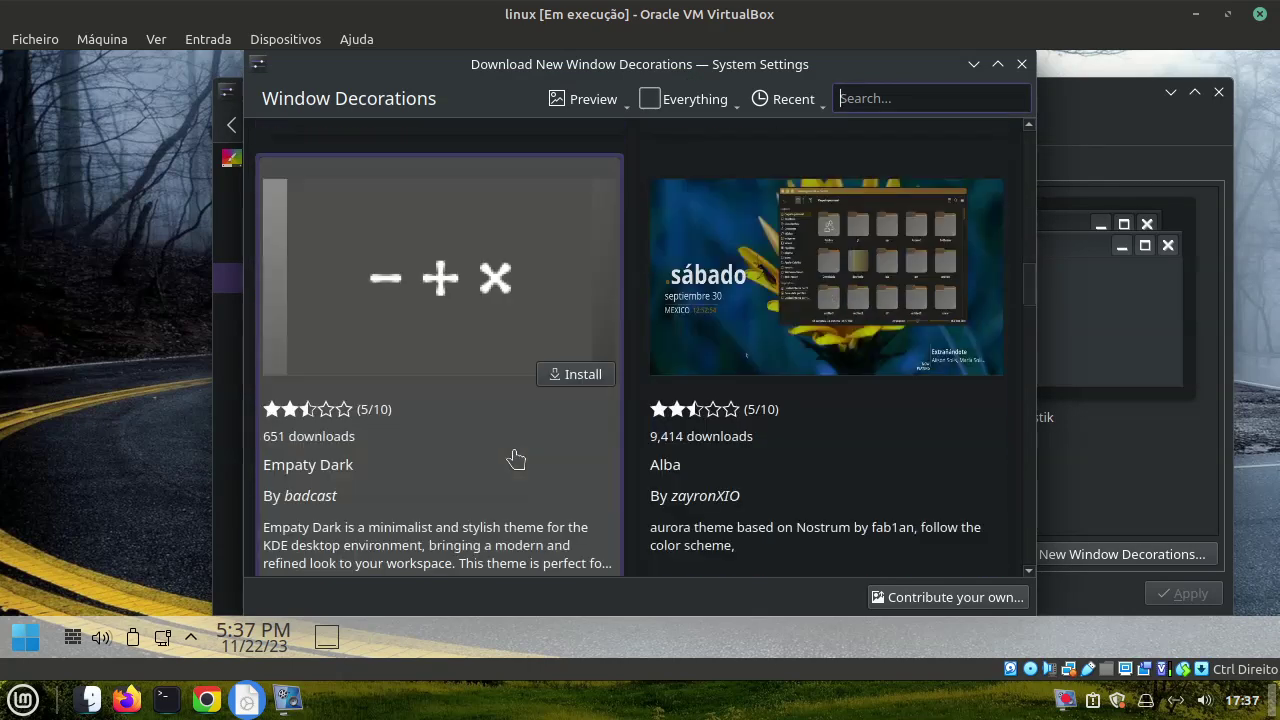
scroll(509, 465, down, 8)
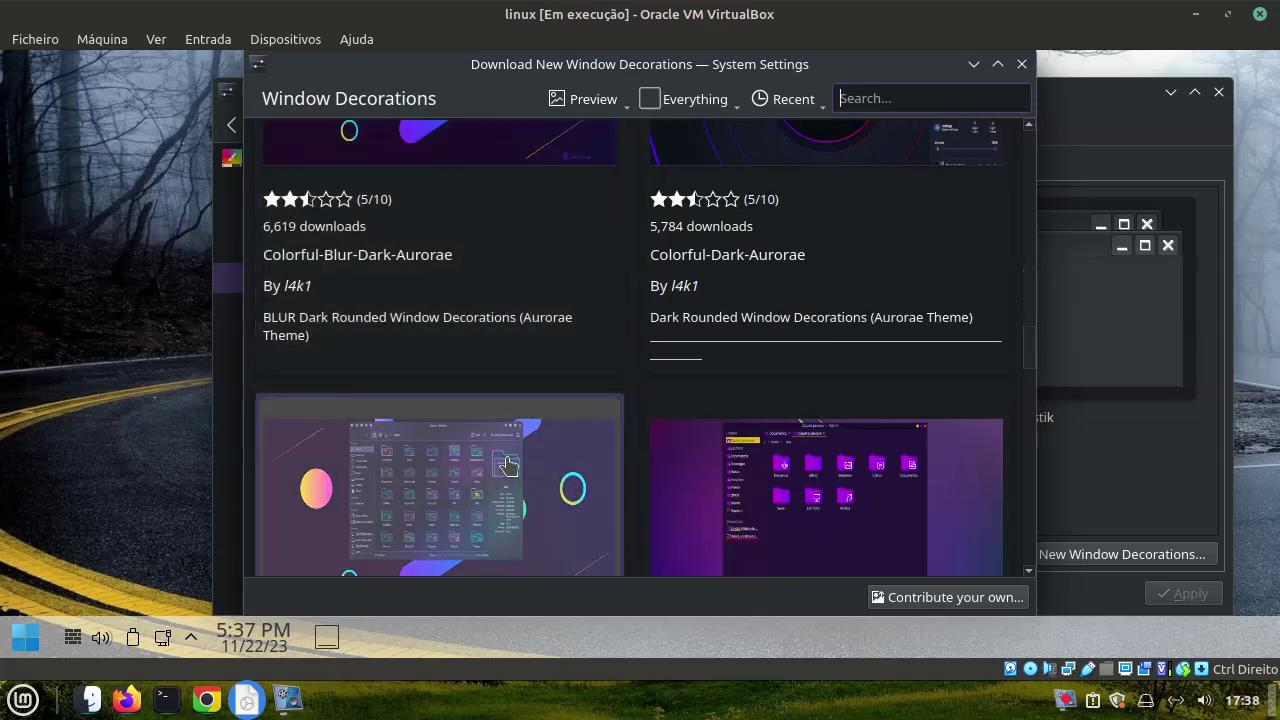
scroll(509, 470, down, 8)
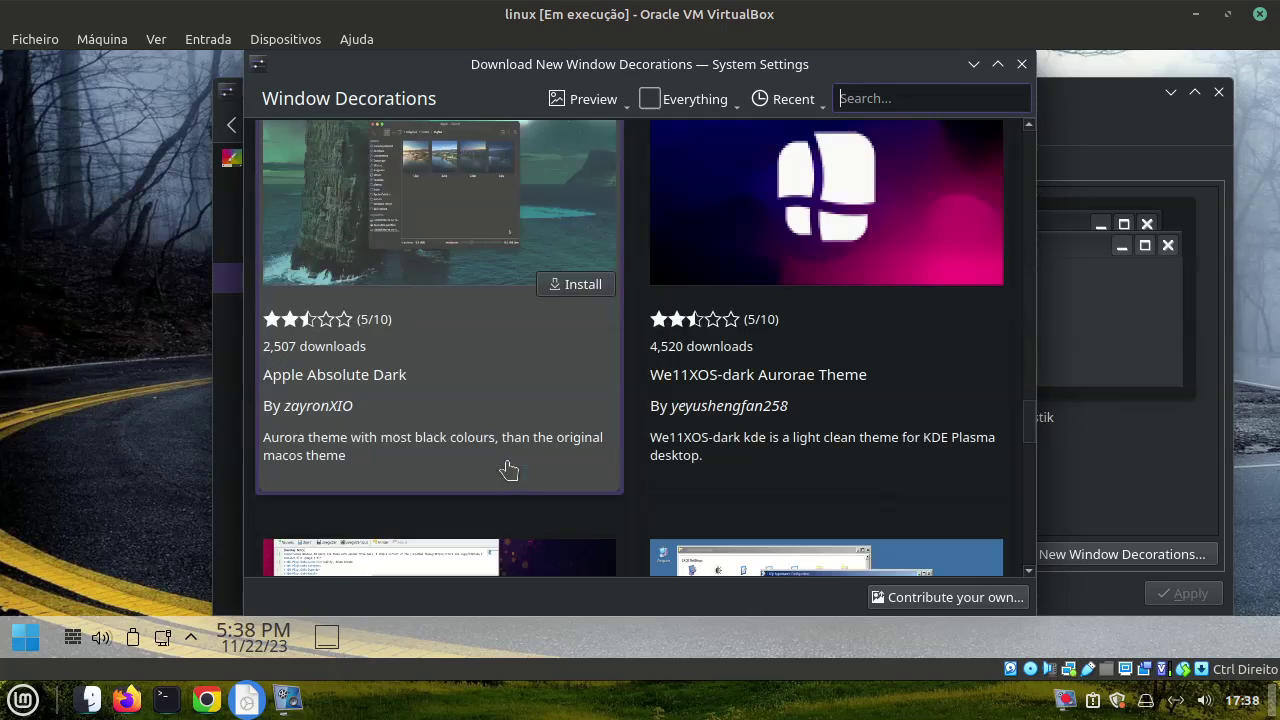
scroll(502, 484, down, 9)
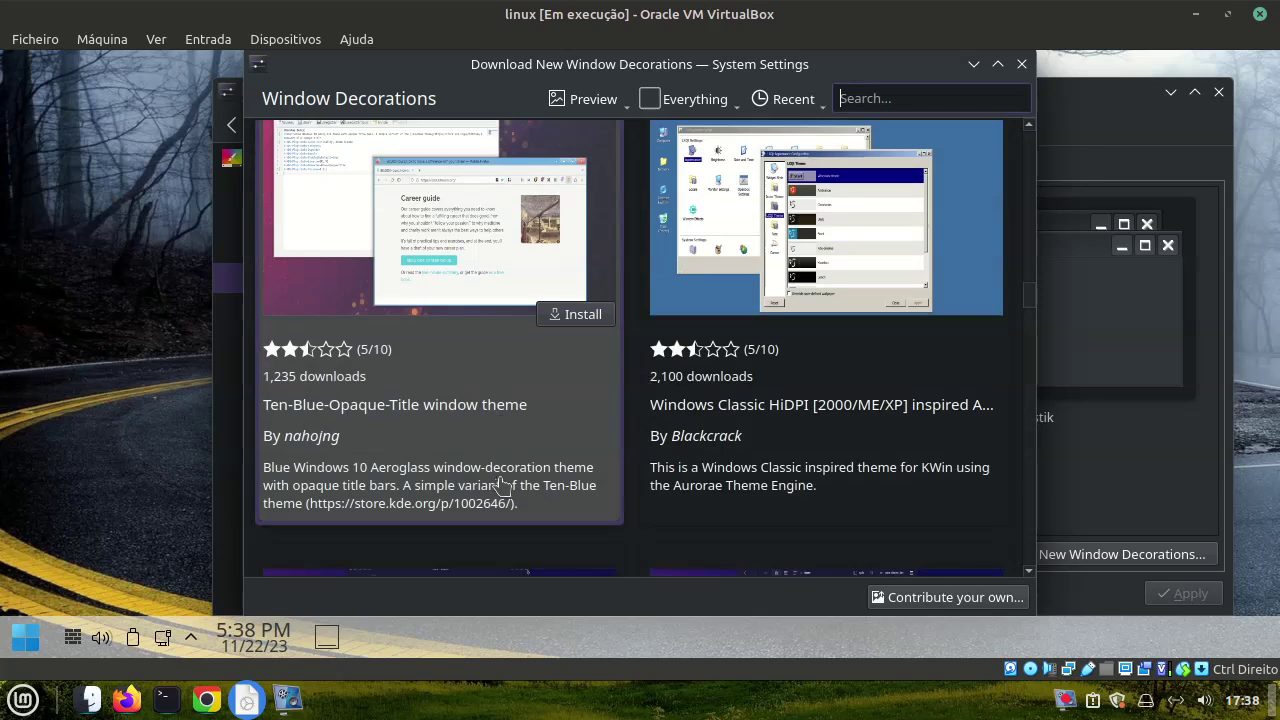
scroll(495, 495, down, 10)
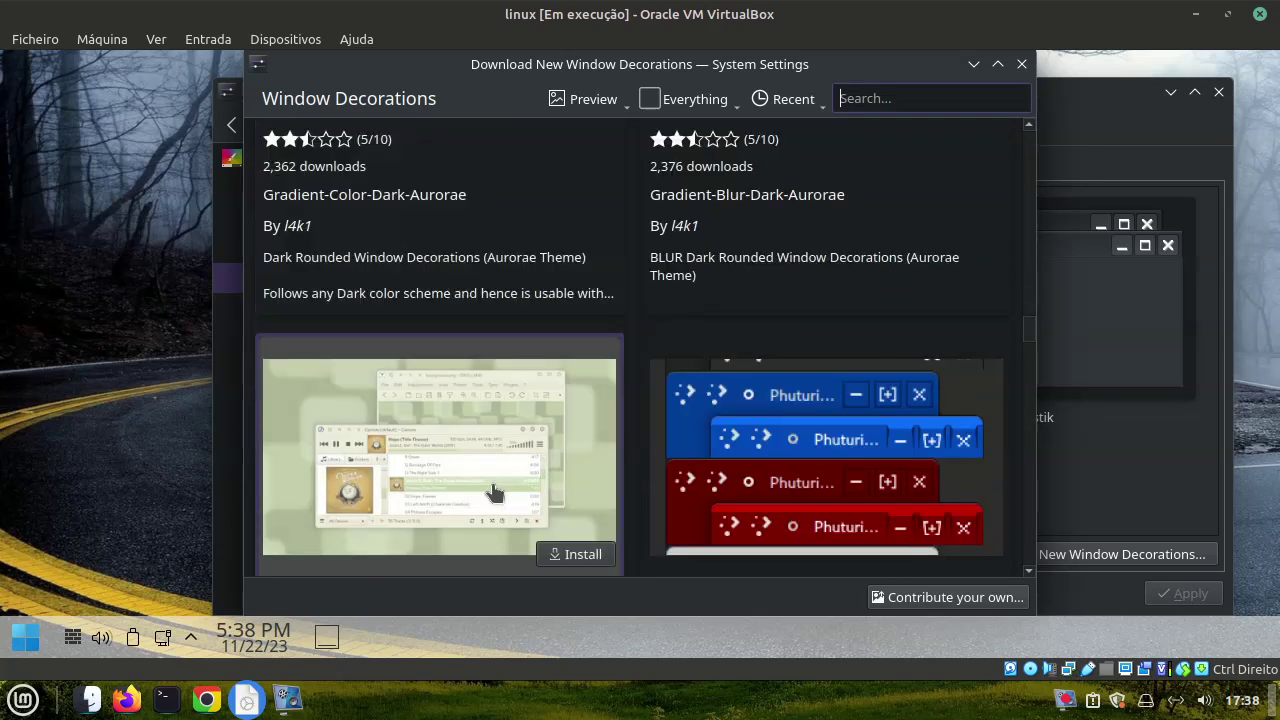
scroll(487, 500, down, 1)
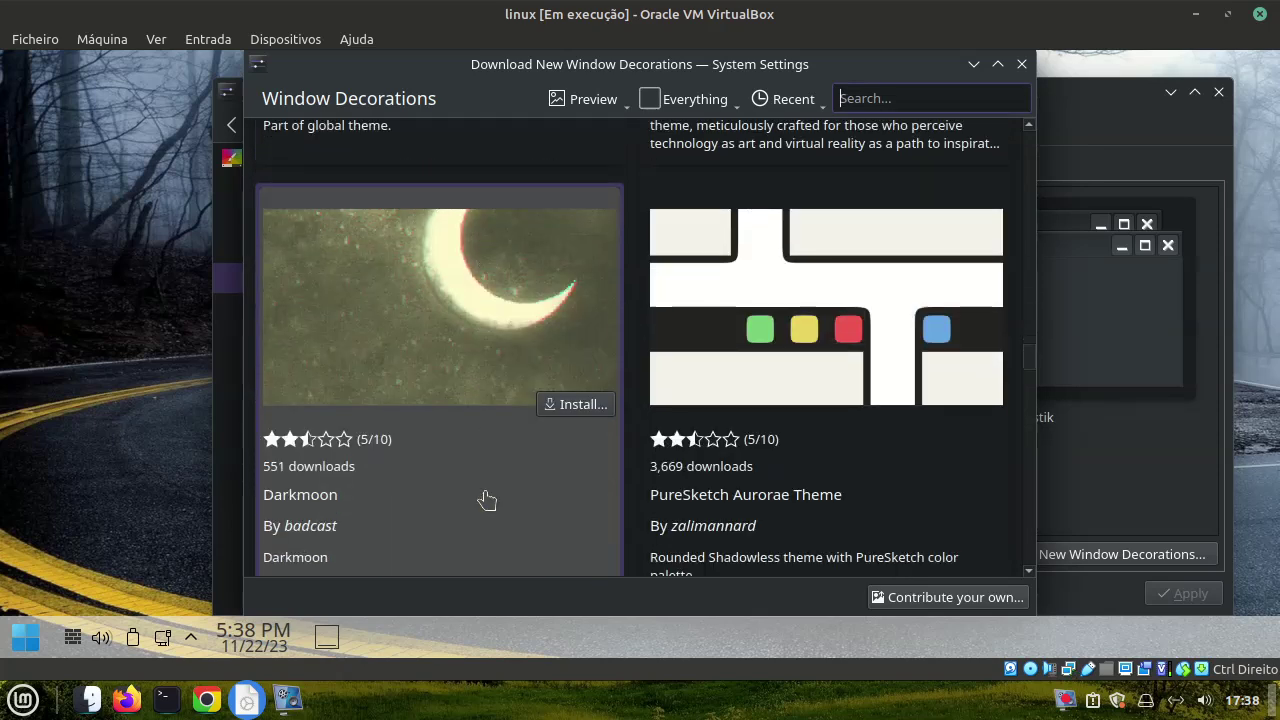
scroll(437, 445, up, 15)
scroll(436, 445, up, 12)
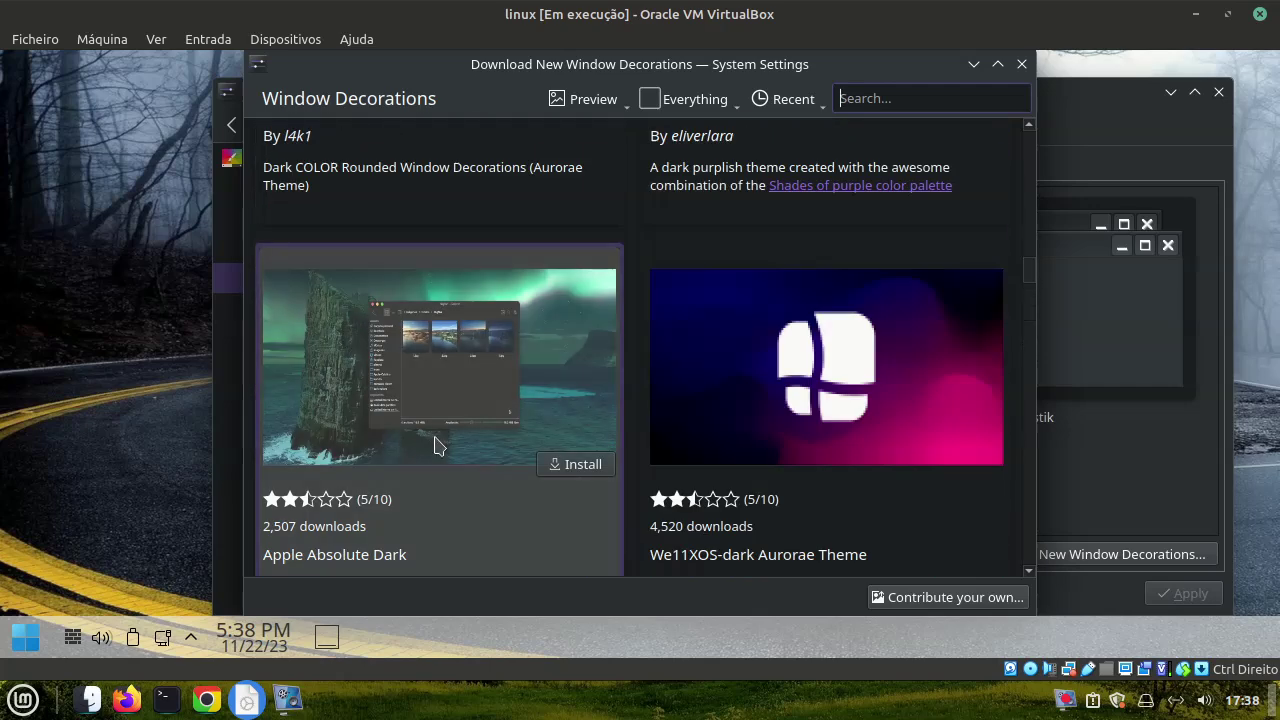
scroll(435, 445, up, 10)
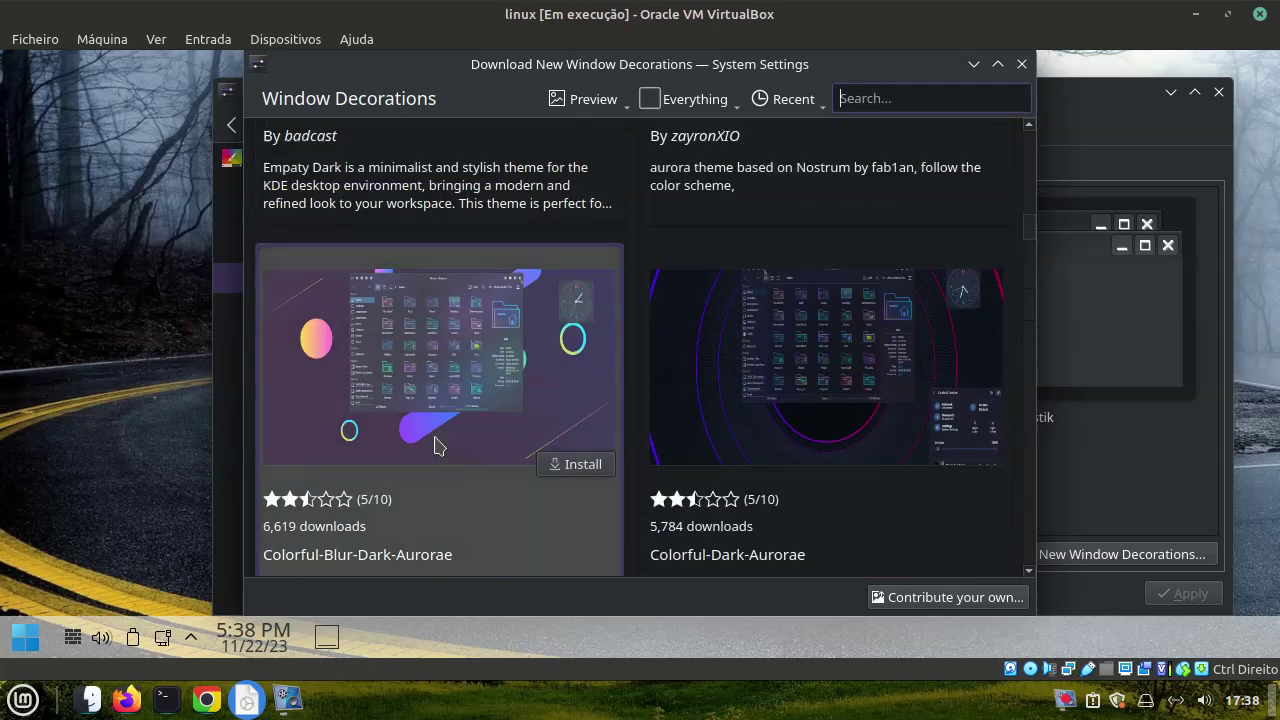
scroll(435, 445, up, 5)
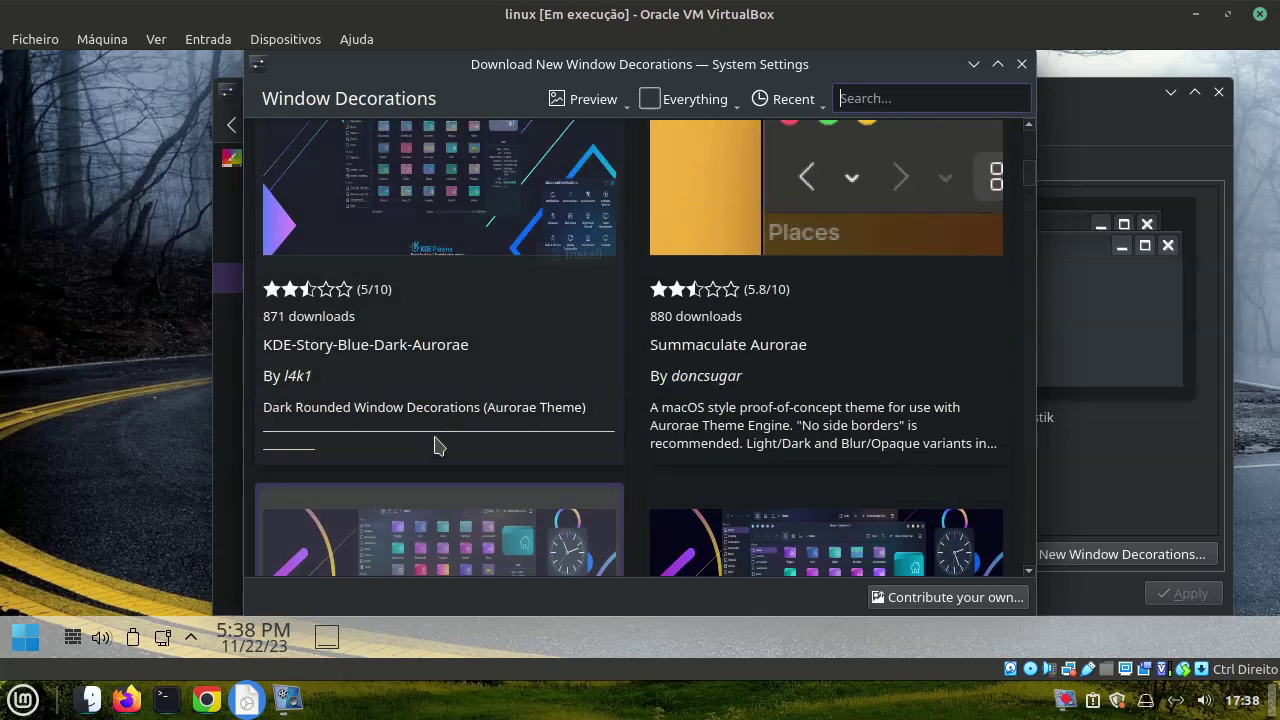
scroll(435, 445, up, 2)
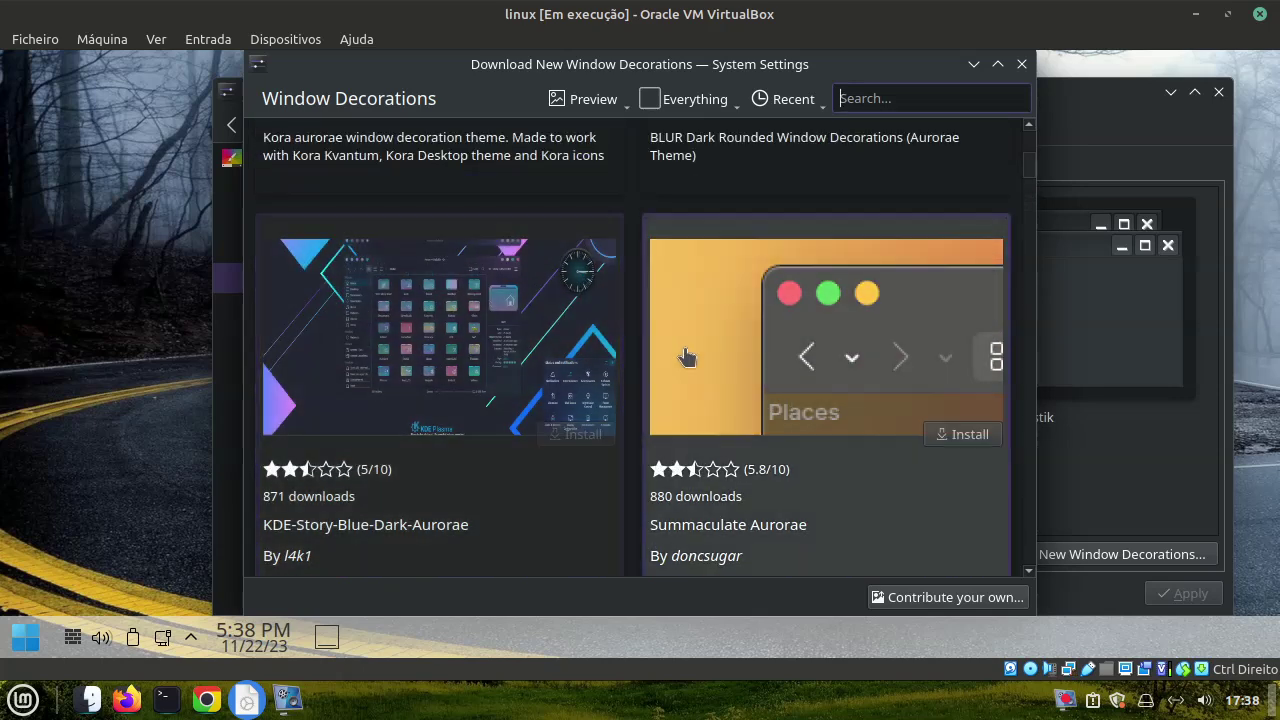
click(702, 367)
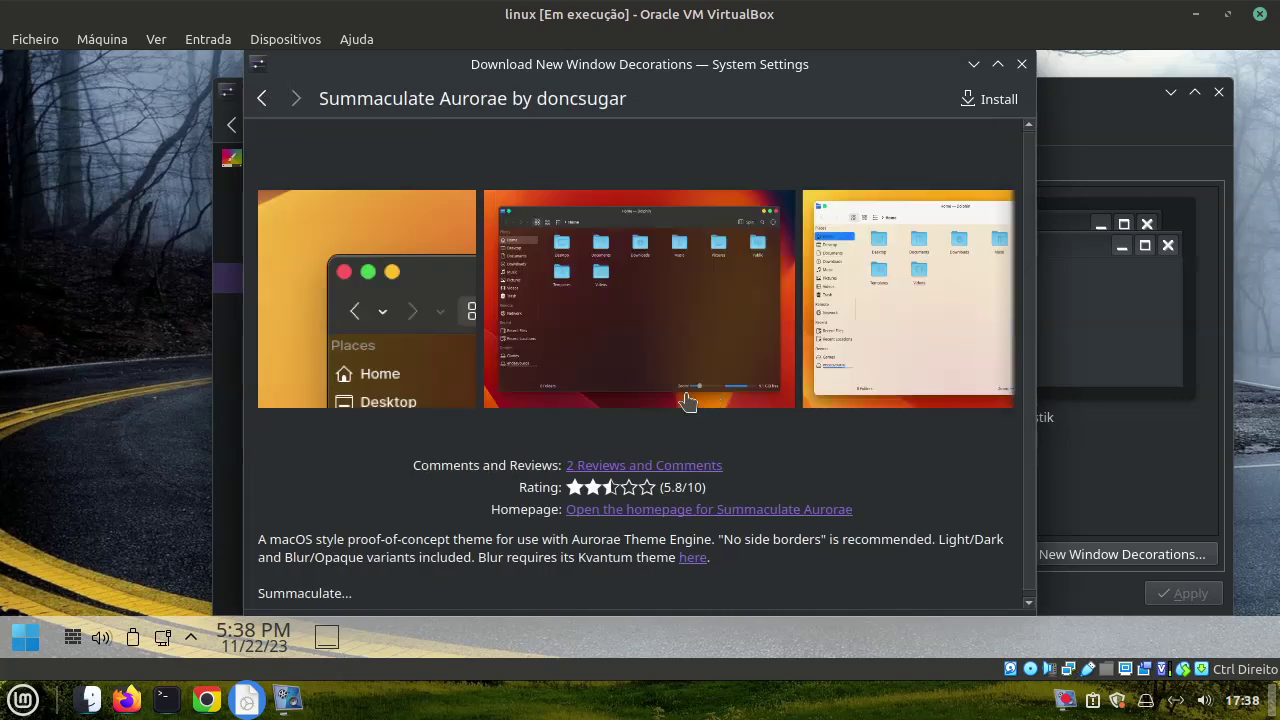
click(1005, 100)
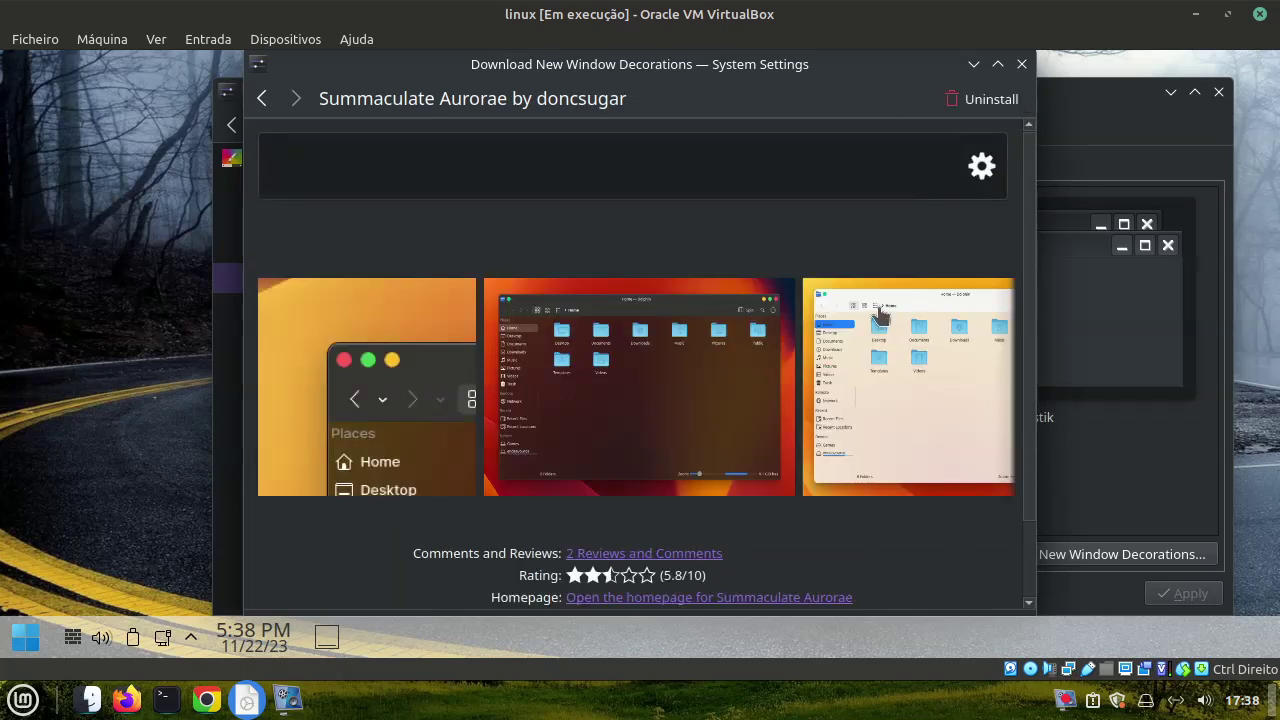
click(1021, 64)
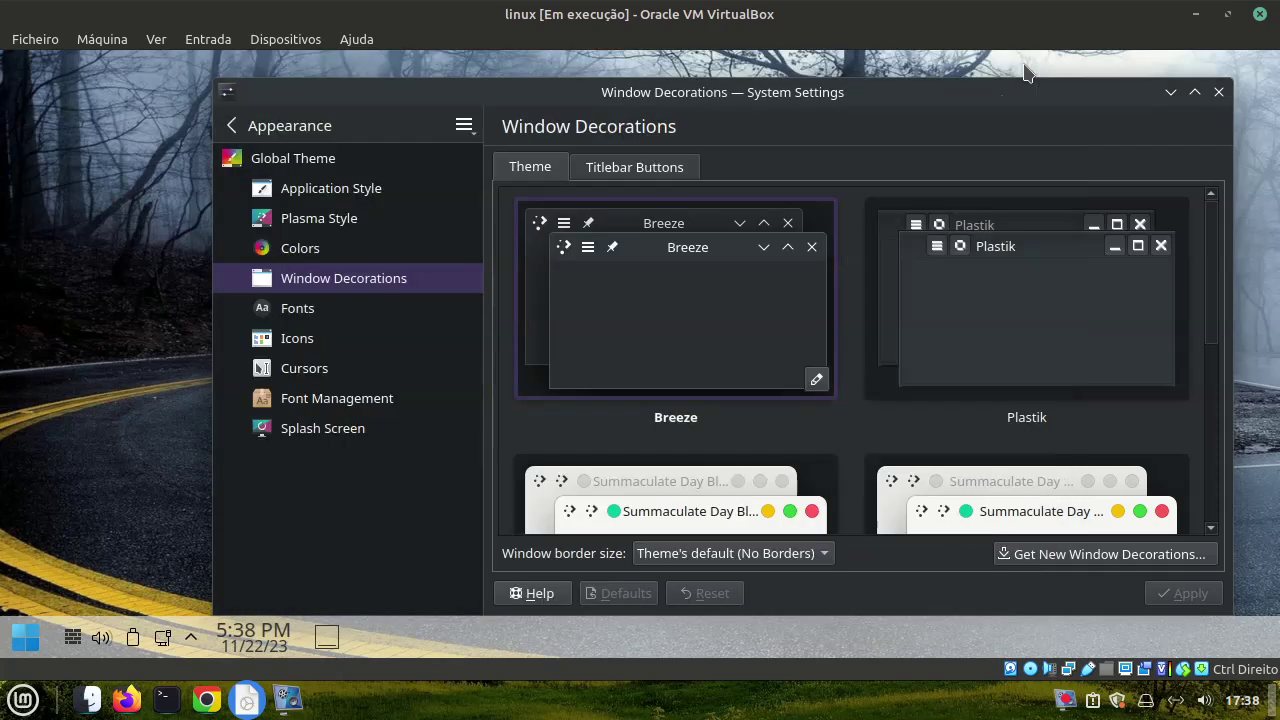
Apply the Summaculate Day Opaque decoration and close System Settings
click(1012, 514)
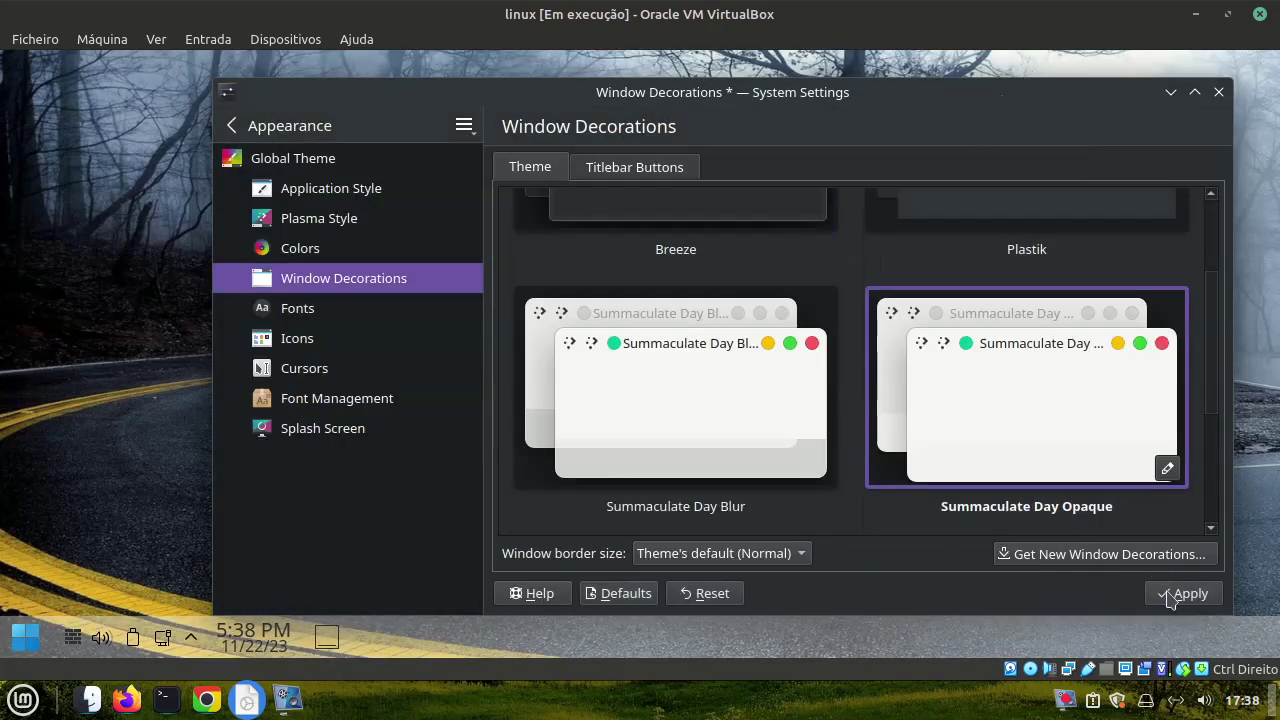
click(1172, 594)
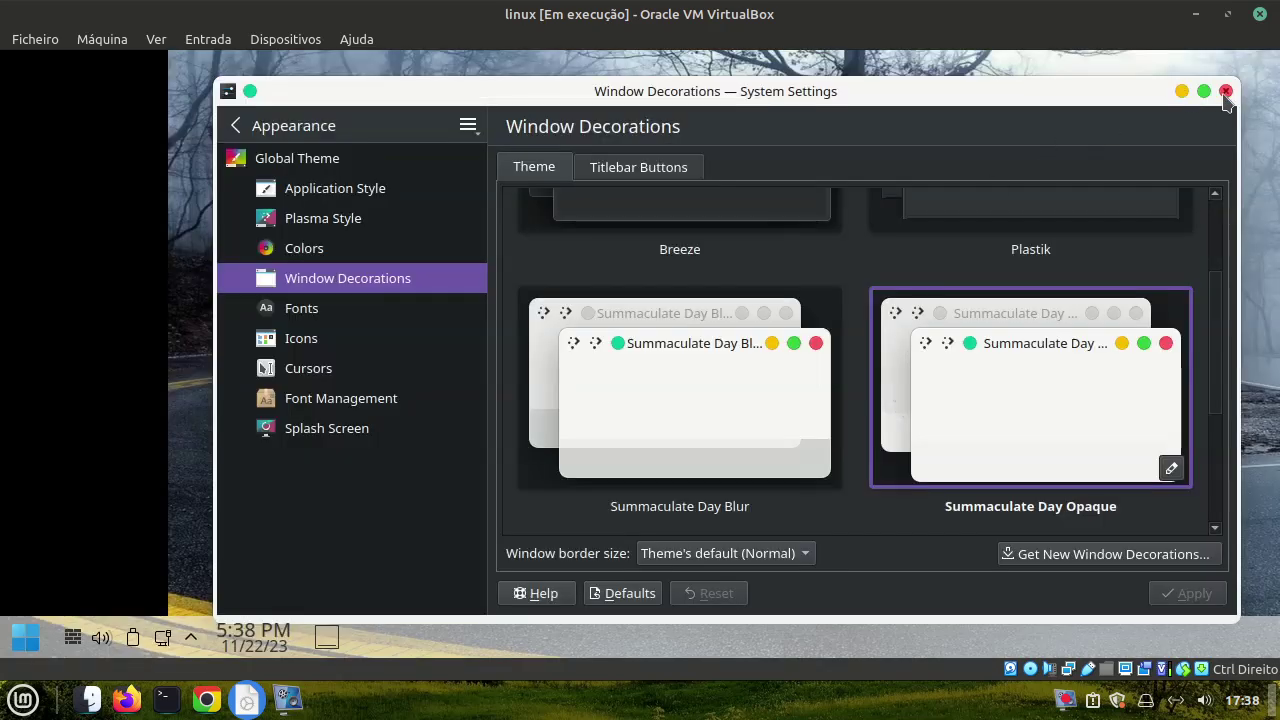
click(1226, 91)
click(25, 636)
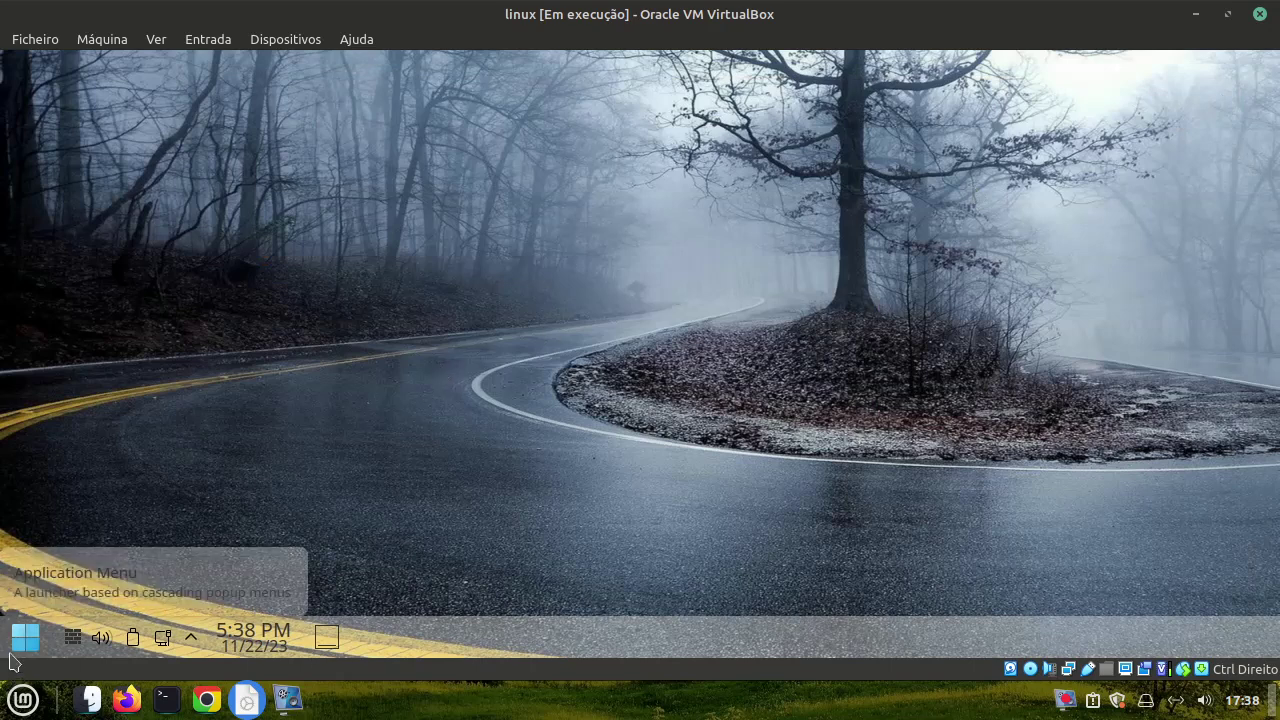
Open the desktop's Configure Desktop and Wallpaper settings from its context menu
mouse_move(180, 468)
click(607, 368)
right_click(598, 276)
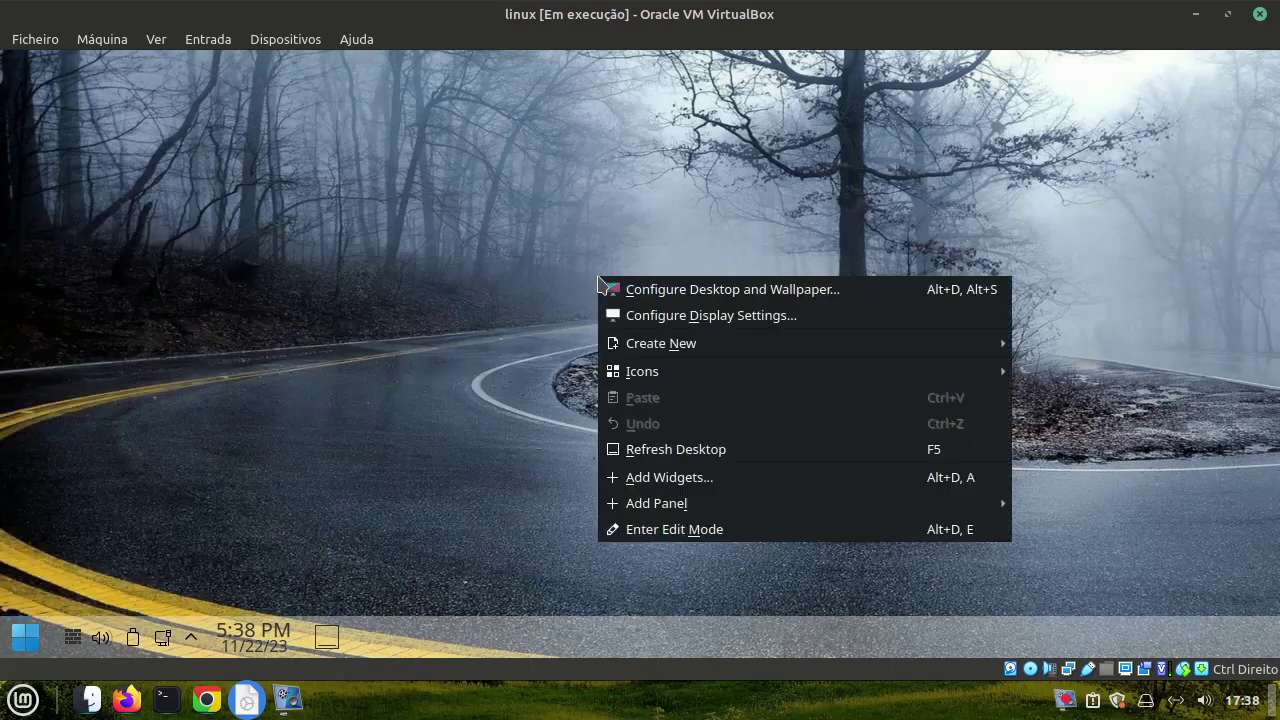
click(636, 290)
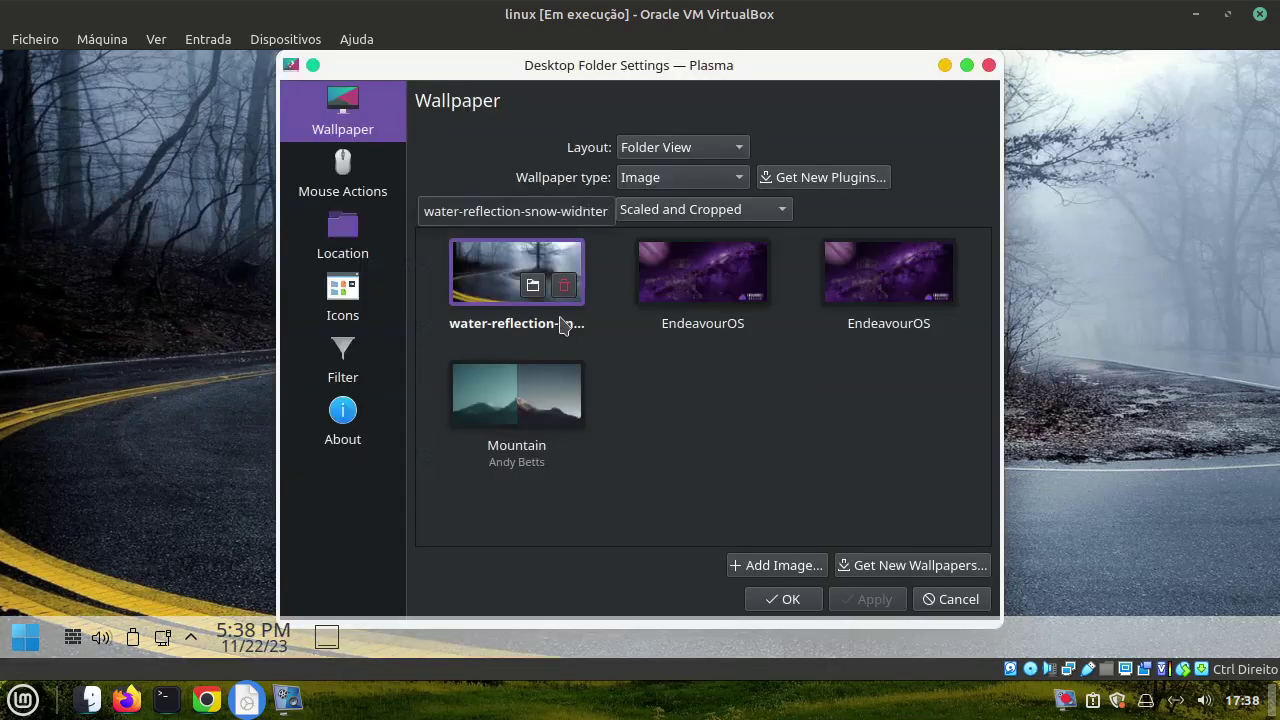
Search the downloadable wallpapers for 'windows 11' and install Simple Curly 2021
click(905, 566)
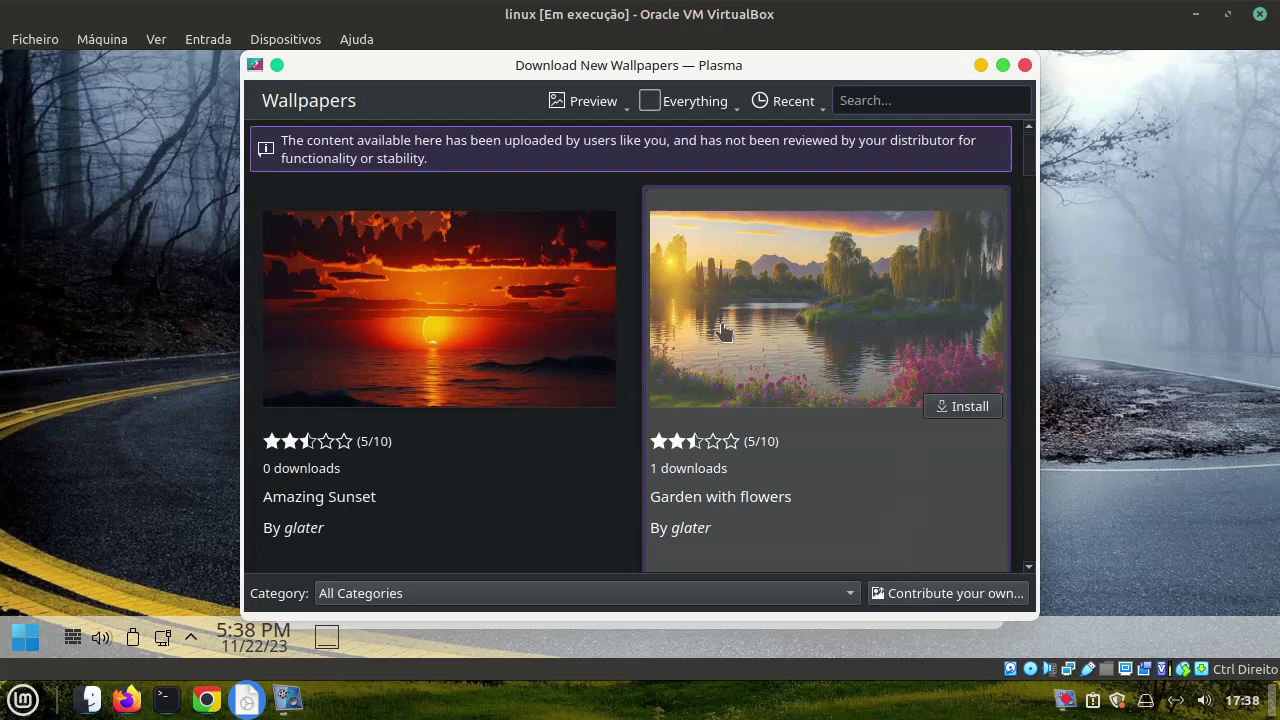
text(windows 11)
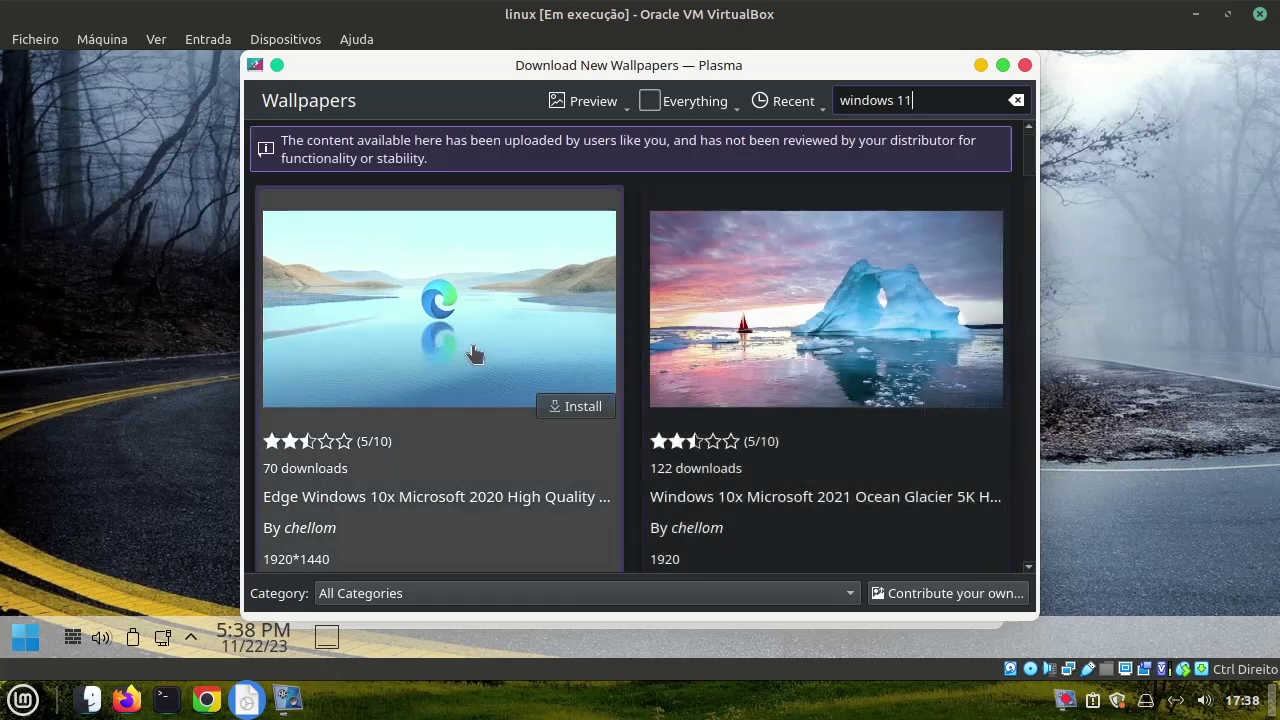
scroll(583, 477, down, 5)
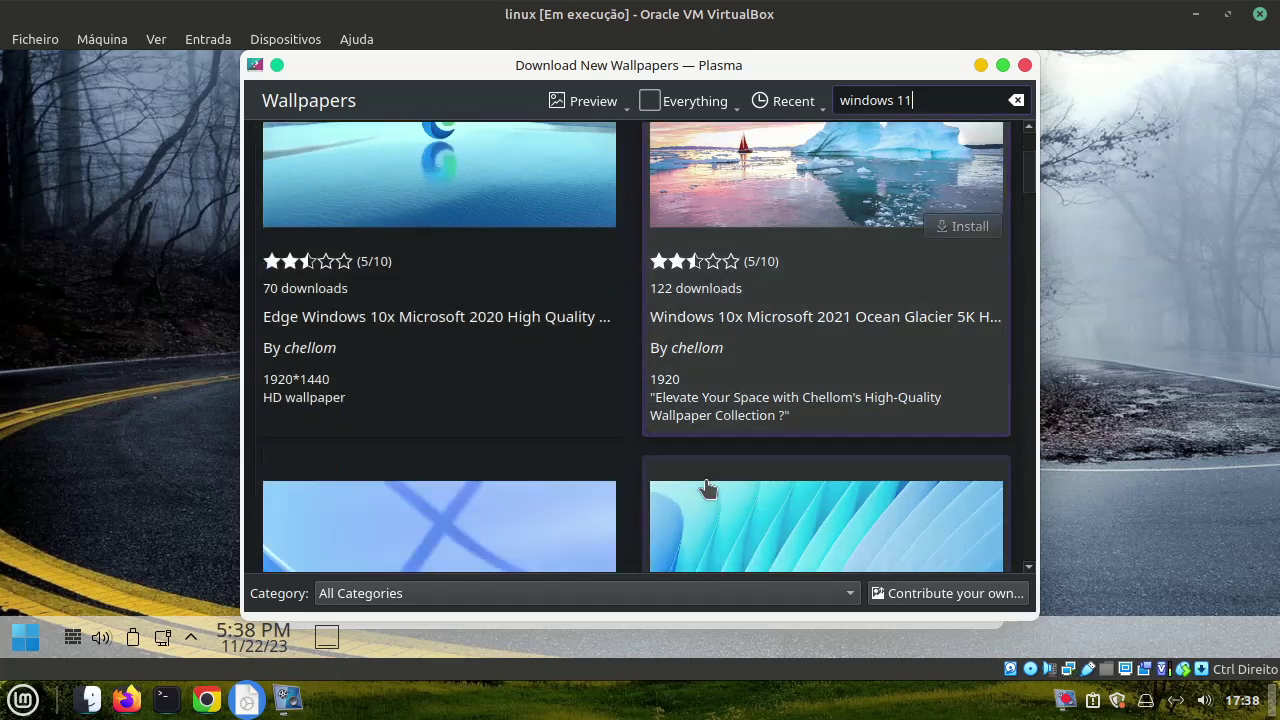
scroll(716, 487, down, 5)
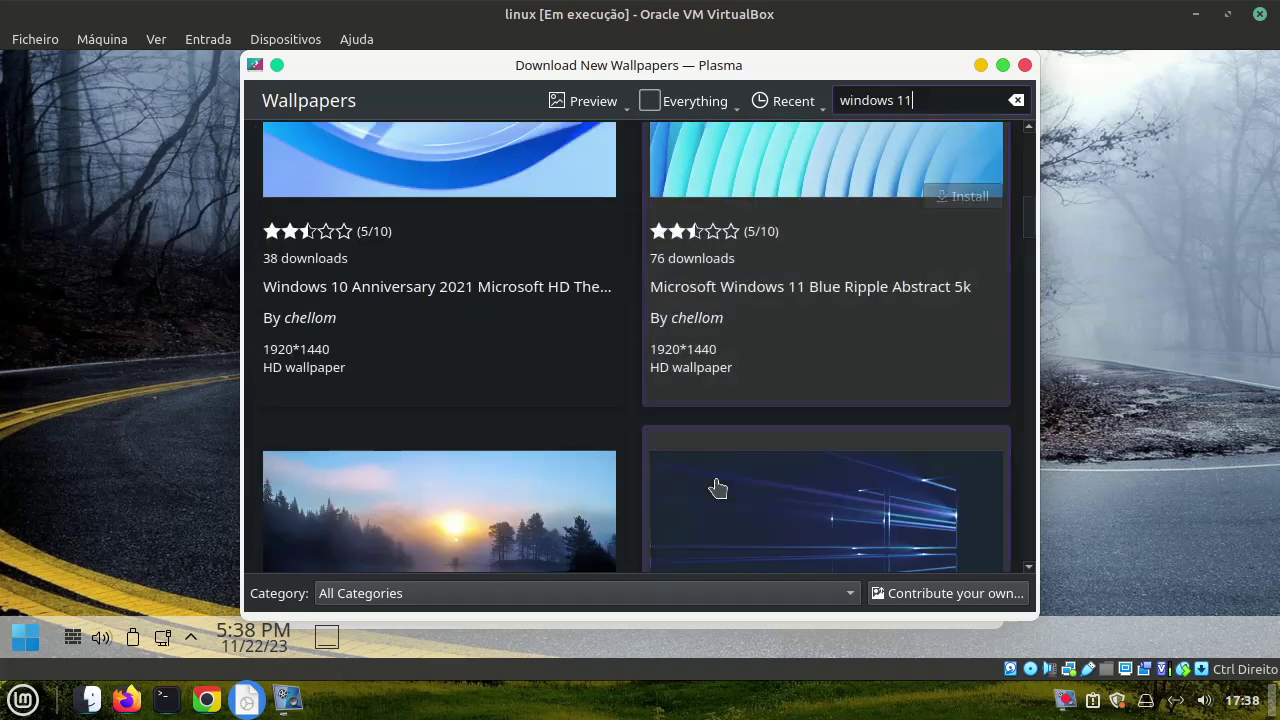
scroll(724, 494, down, 12)
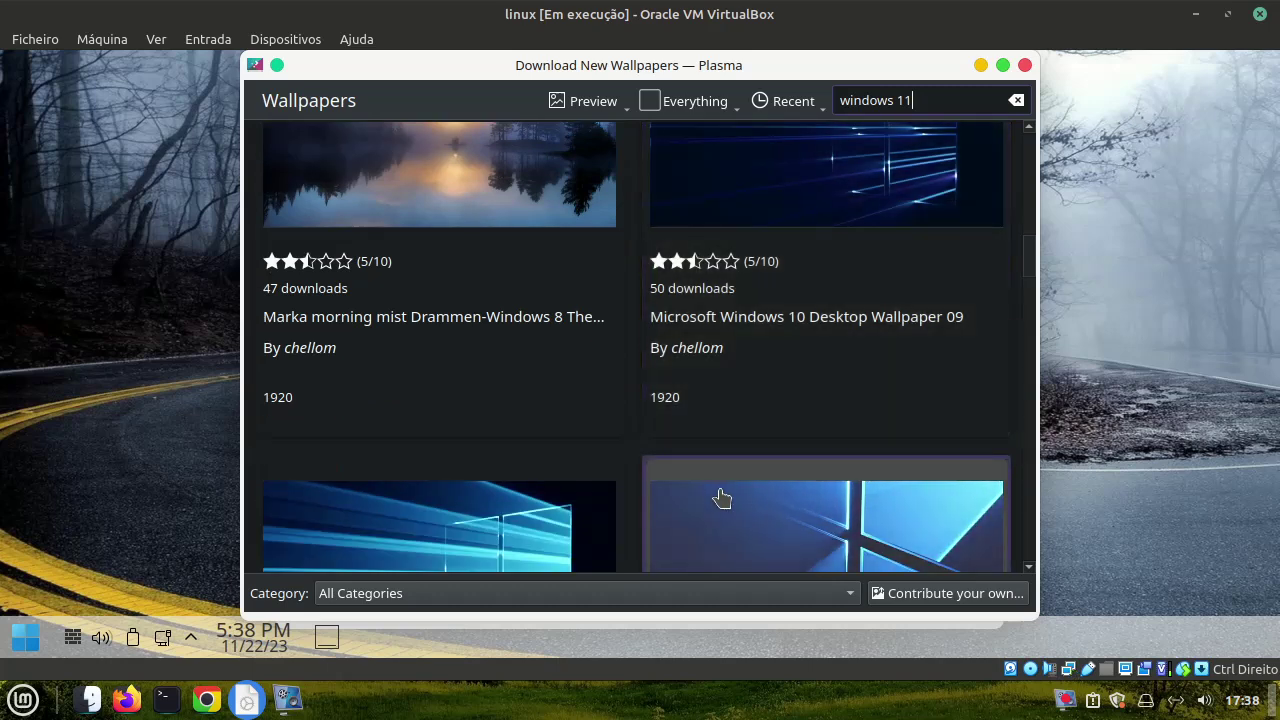
scroll(722, 497, down, 5)
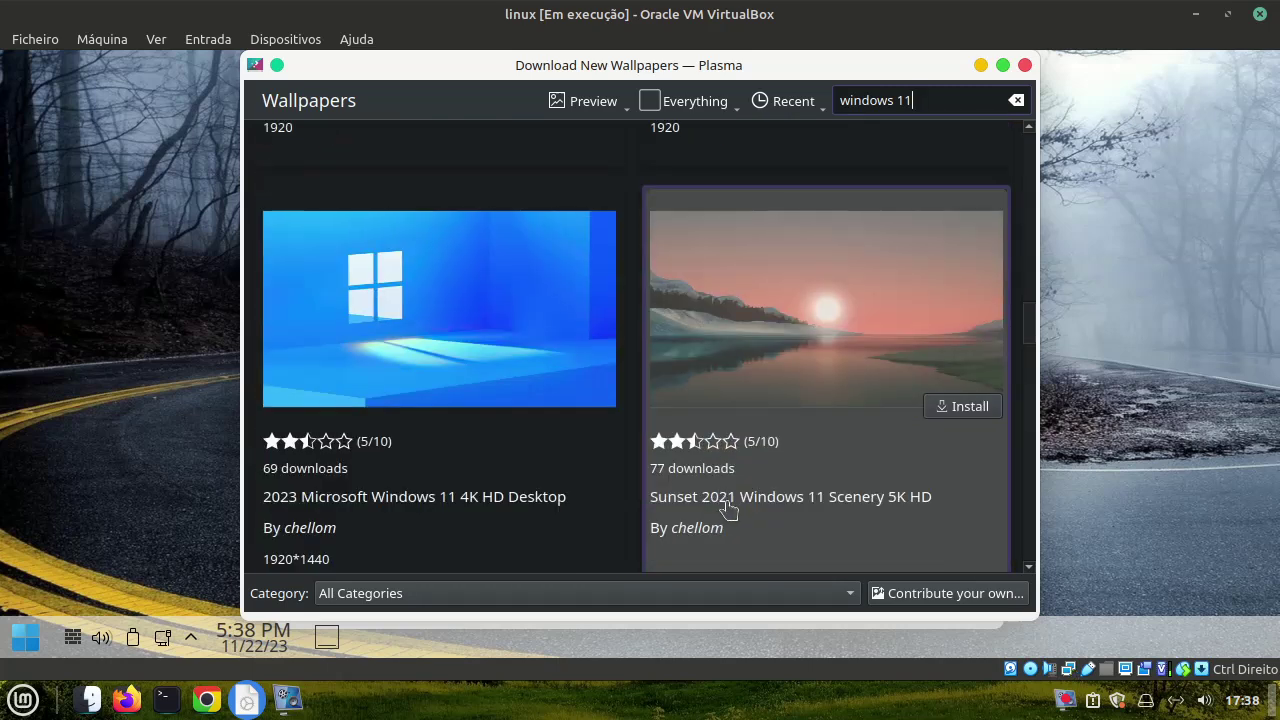
scroll(727, 499, down, 5)
scroll(727, 510, down, 10)
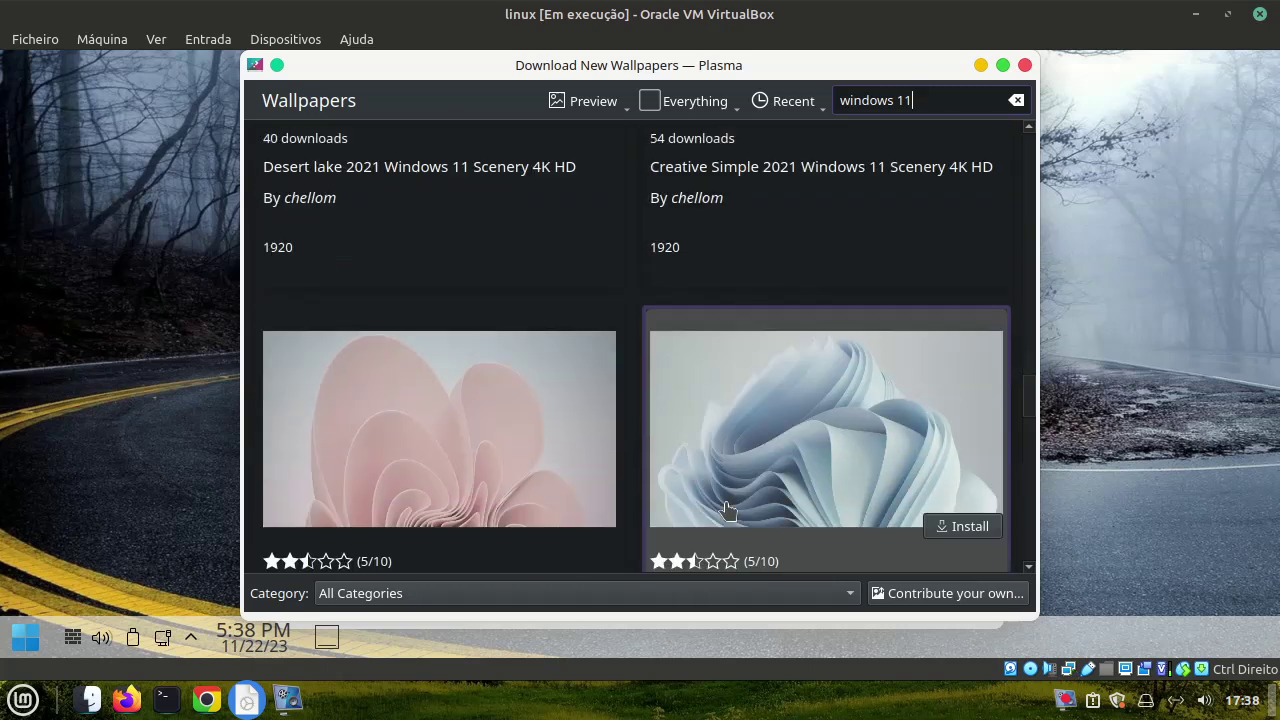
click(712, 286)
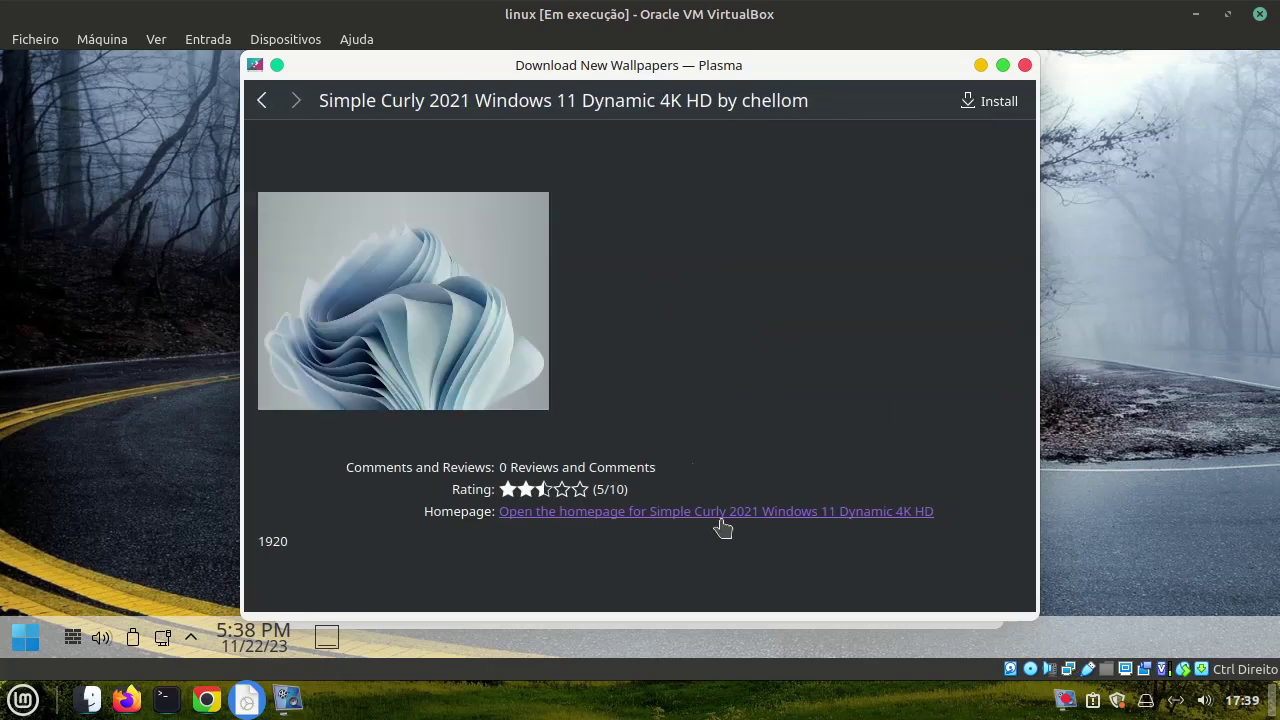
click(995, 101)
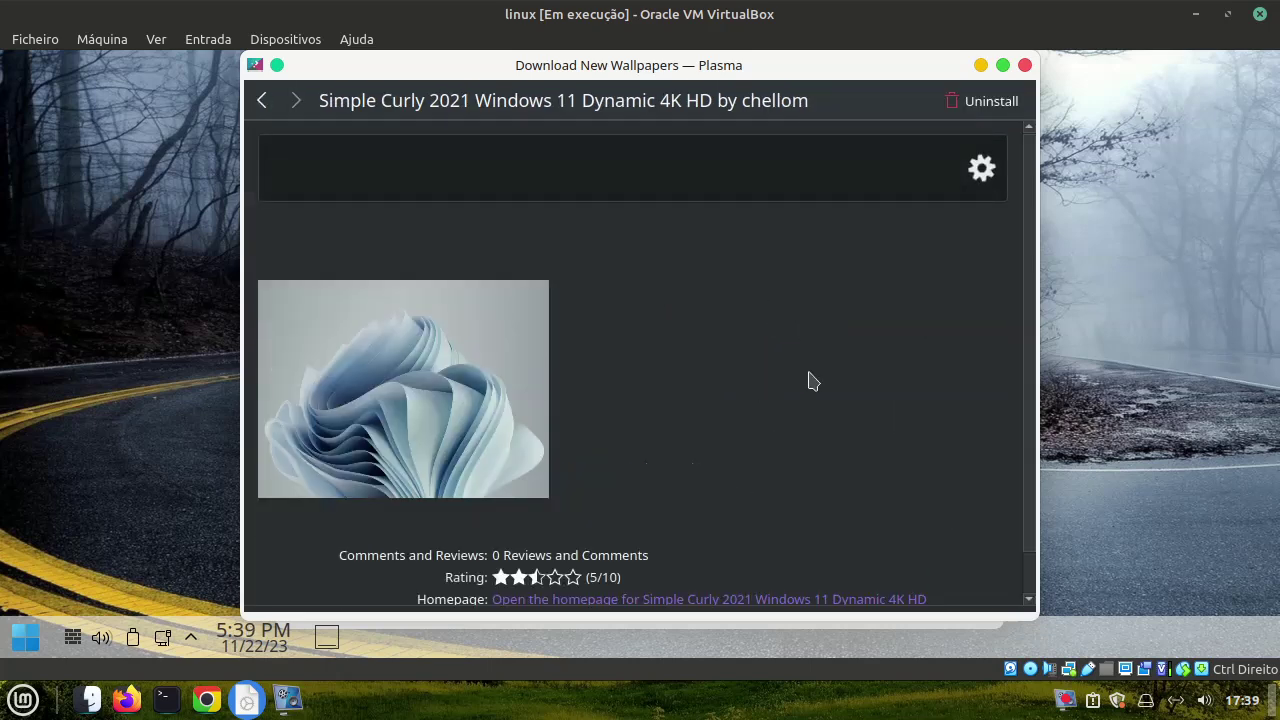
click(1025, 65)
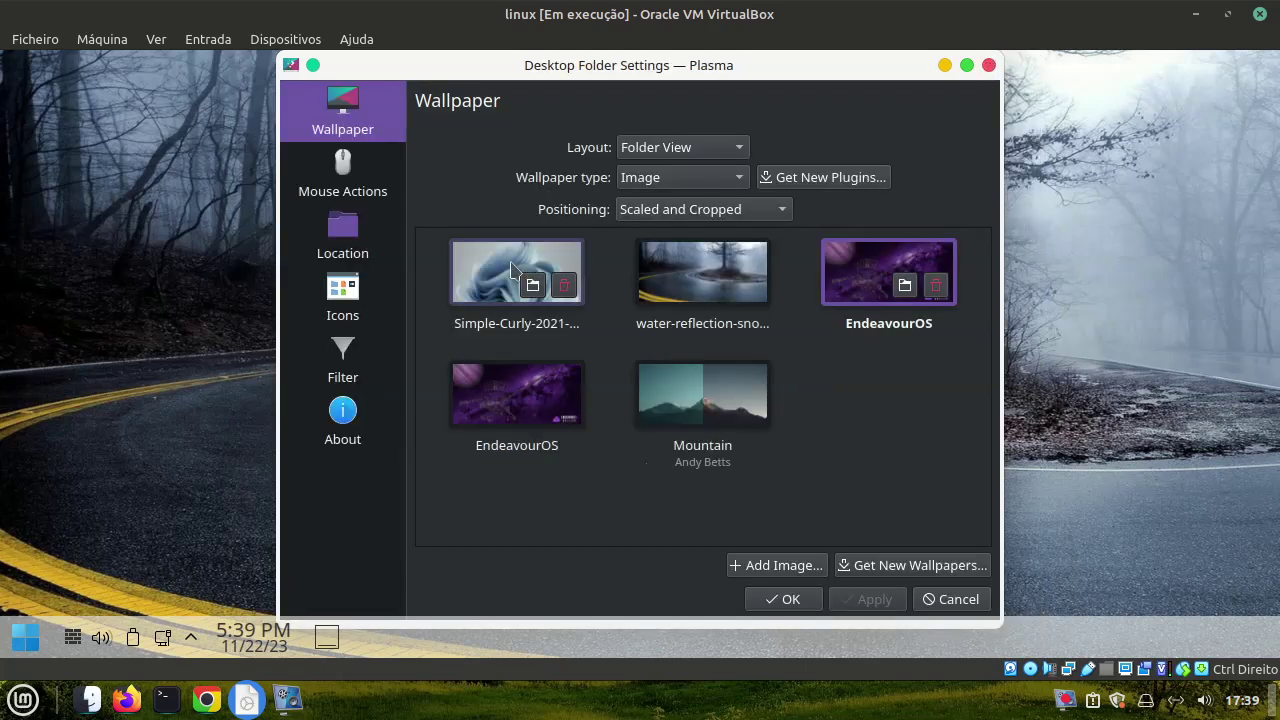
Set Simple Curly as the wallpaper, apply it and confirm with OK
click(516, 272)
click(871, 598)
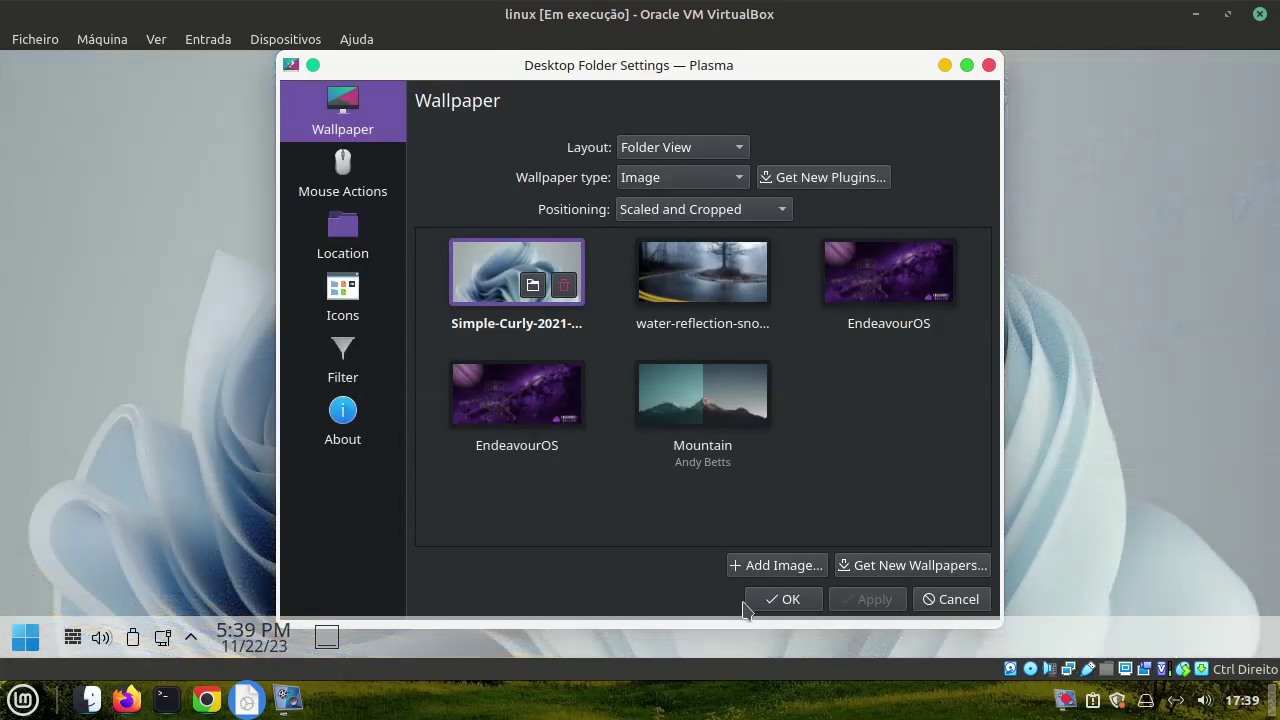
click(776, 600)
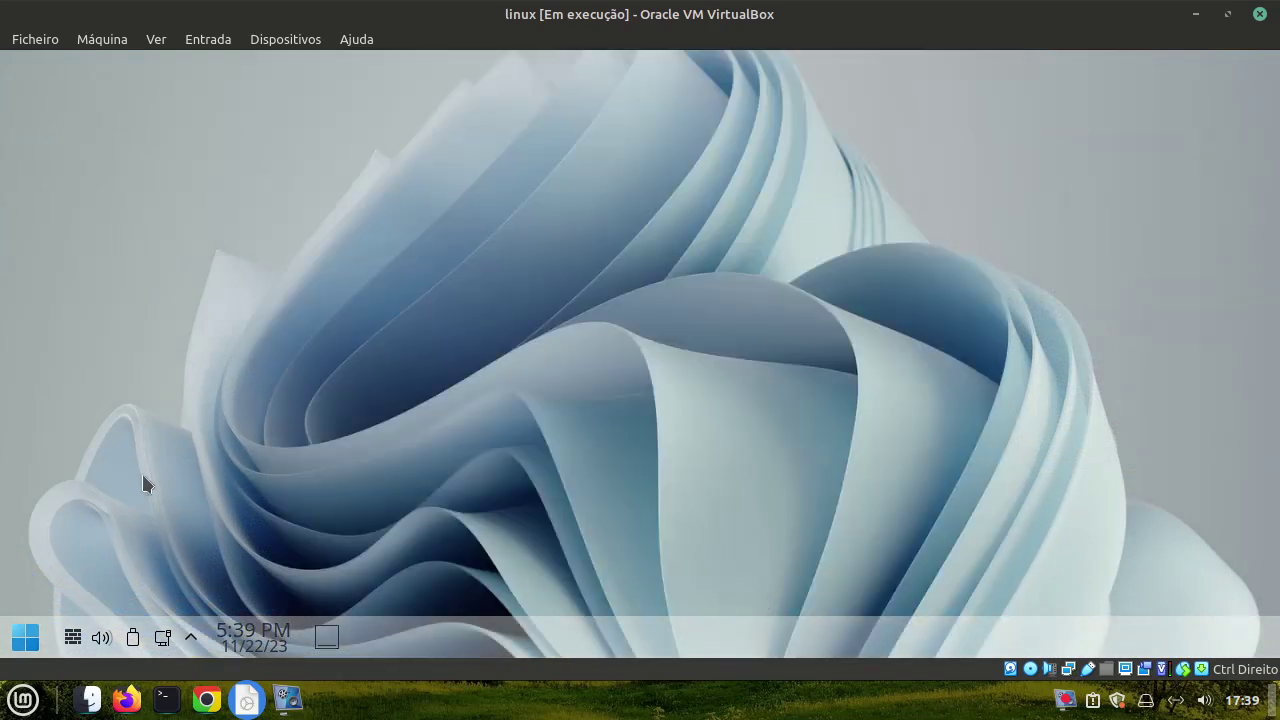
click(25, 638)
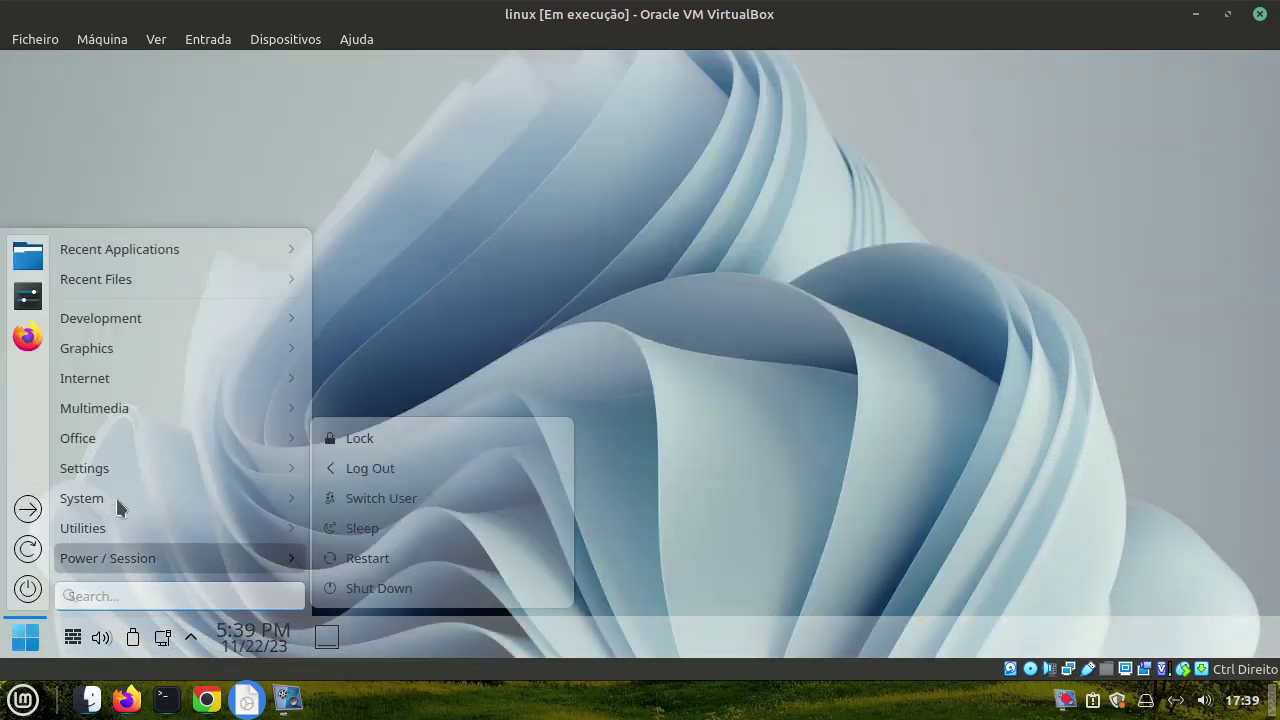
mouse_move(140, 344)
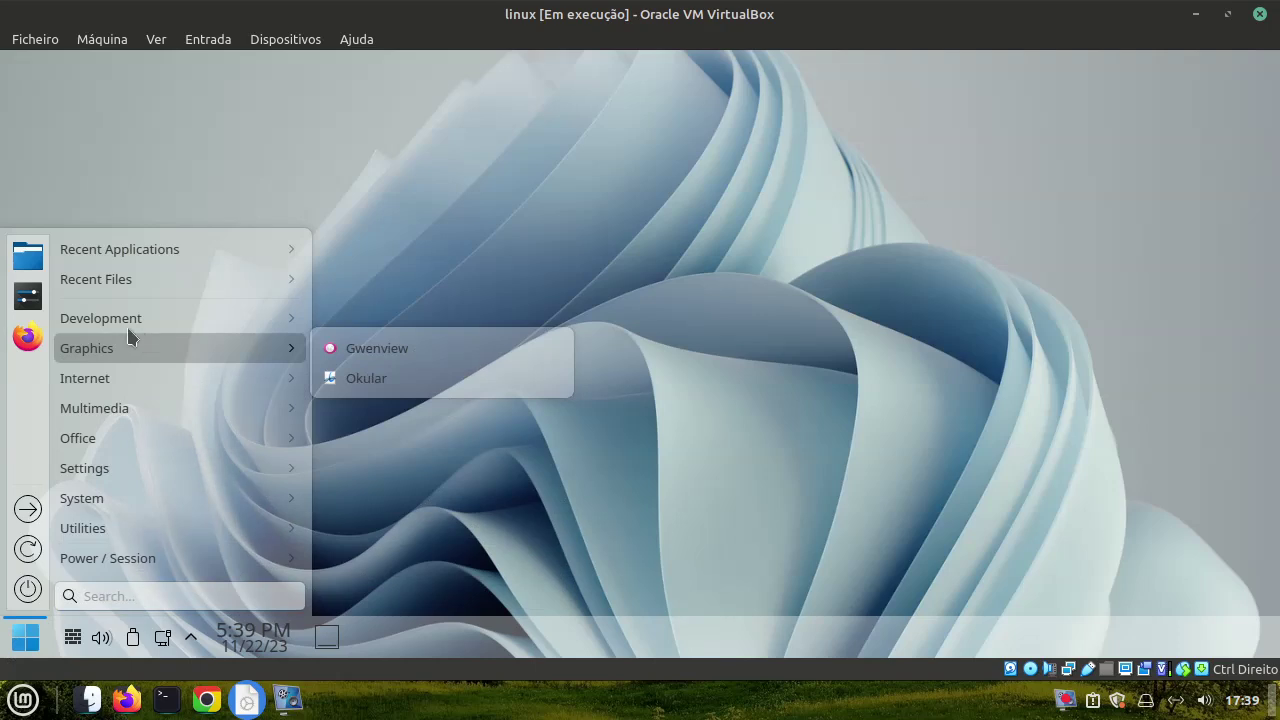
click(30, 297)
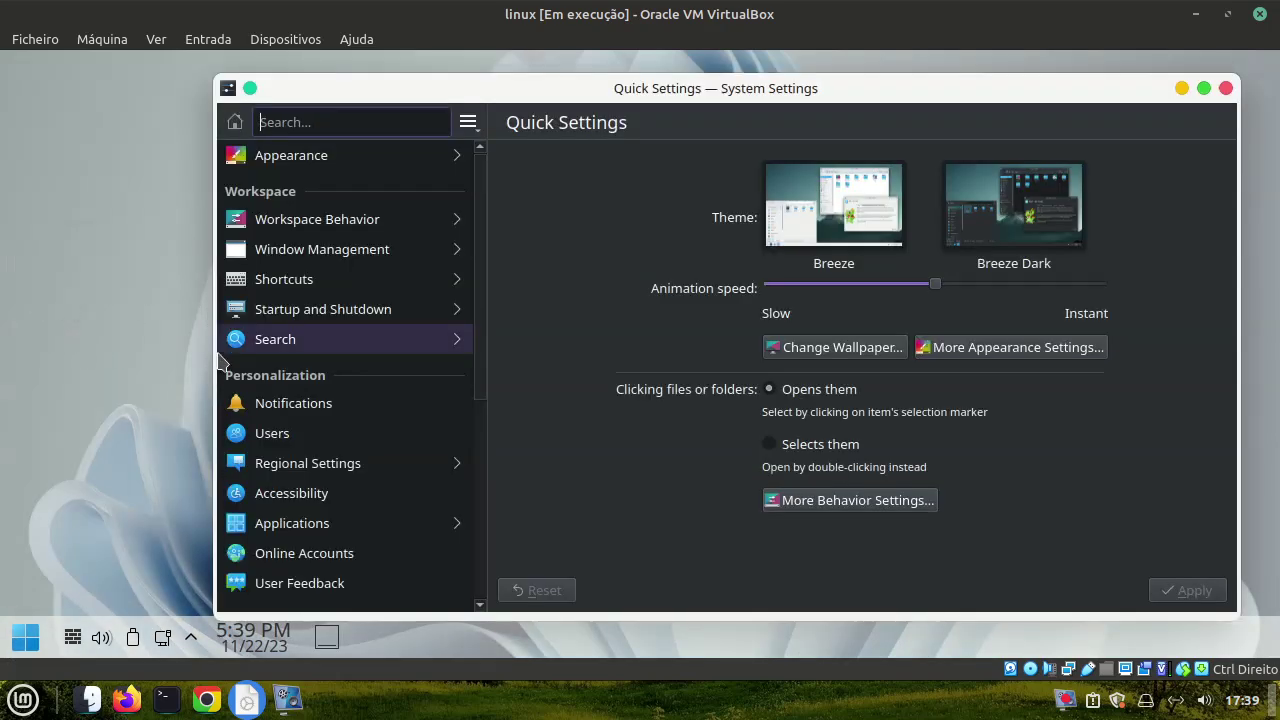
click(349, 285)
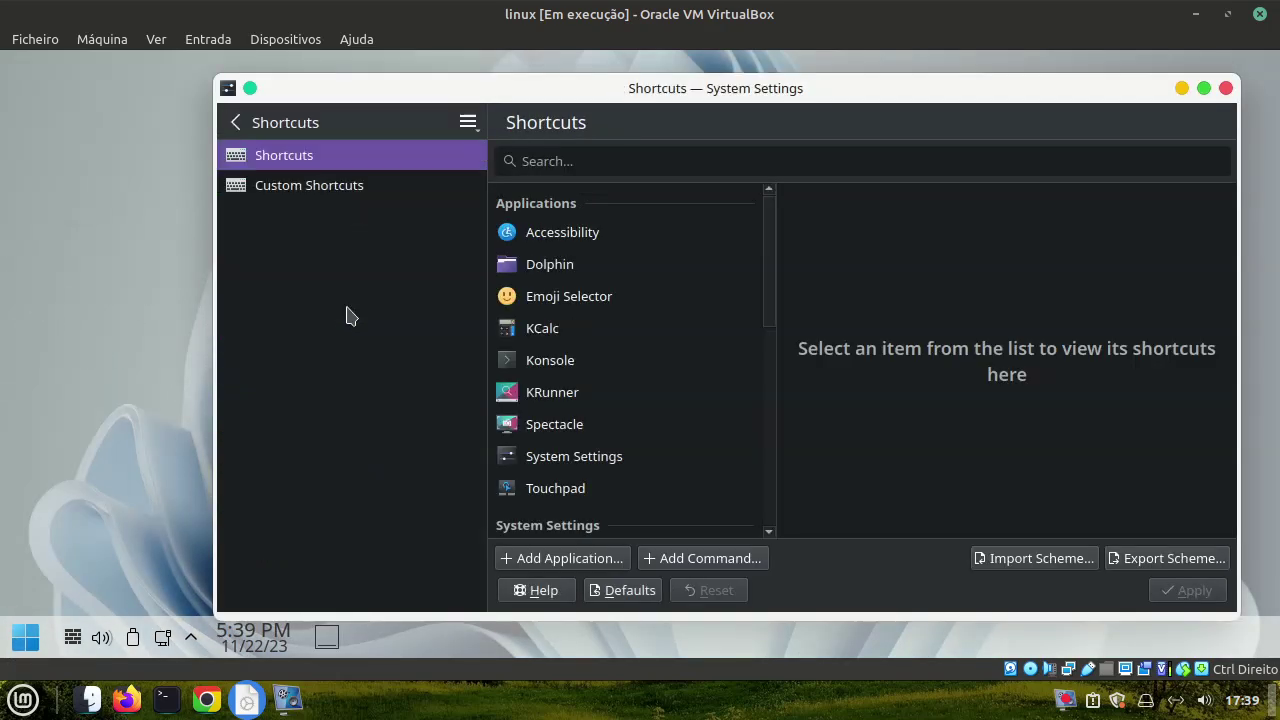
click(239, 122)
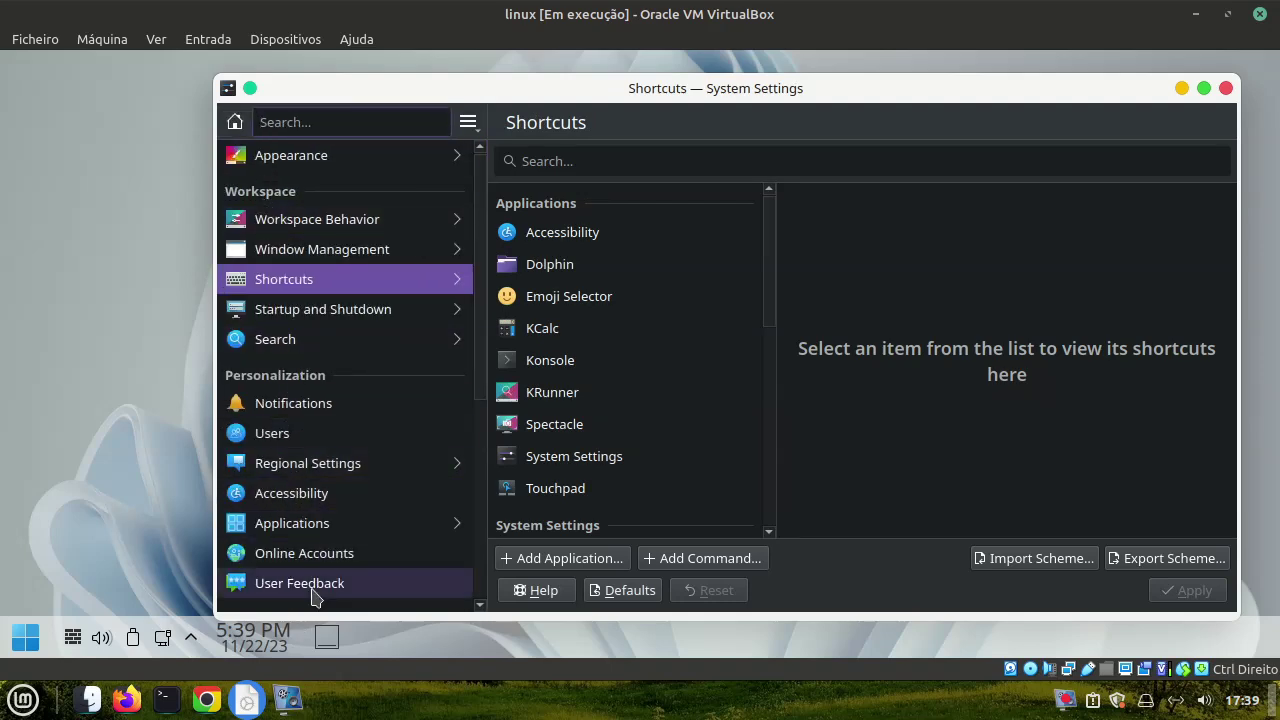
scroll(303, 583, down, 4)
scroll(309, 561, down, 3)
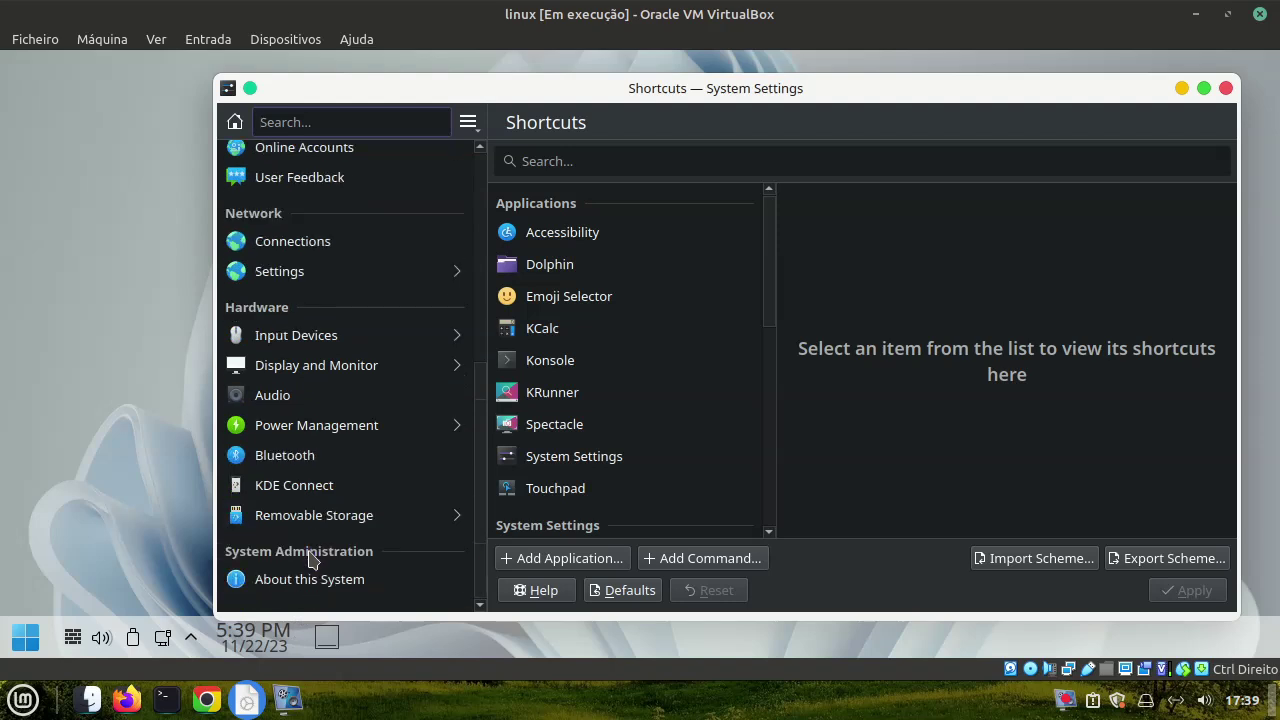
click(312, 580)
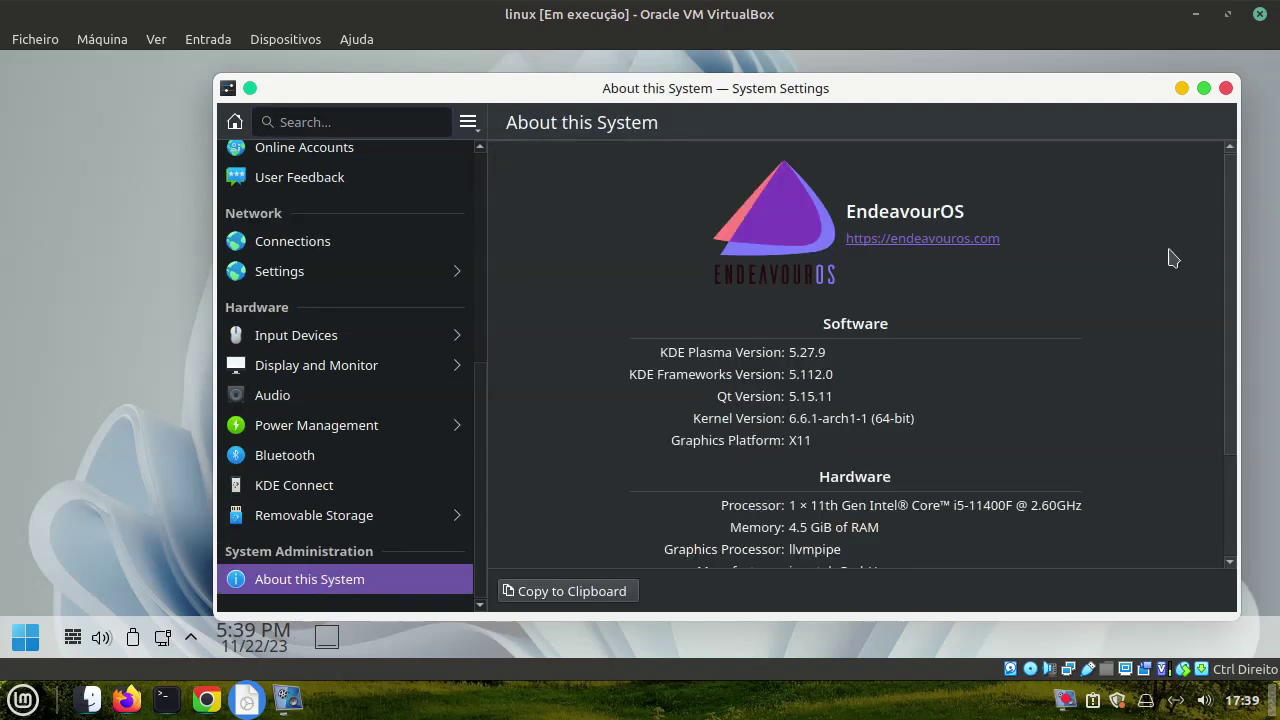
scroll(1168, 264, down, 1)
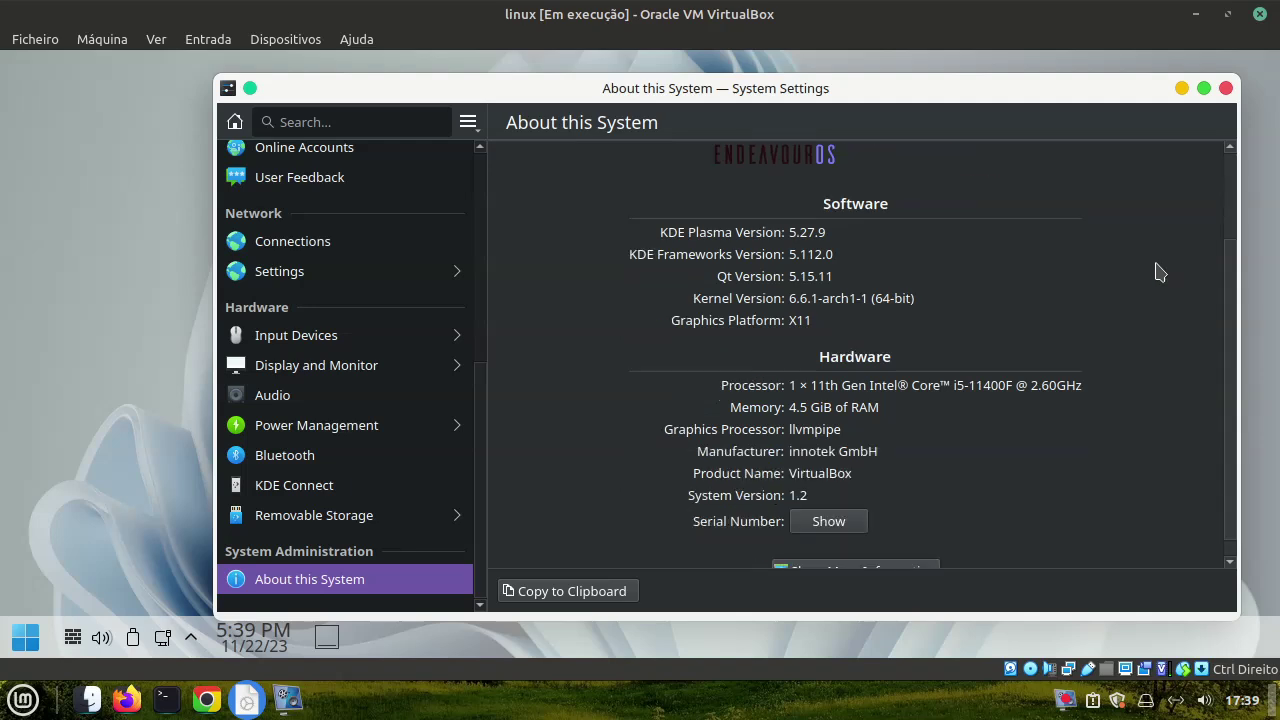
scroll(1160, 272, down, 1)
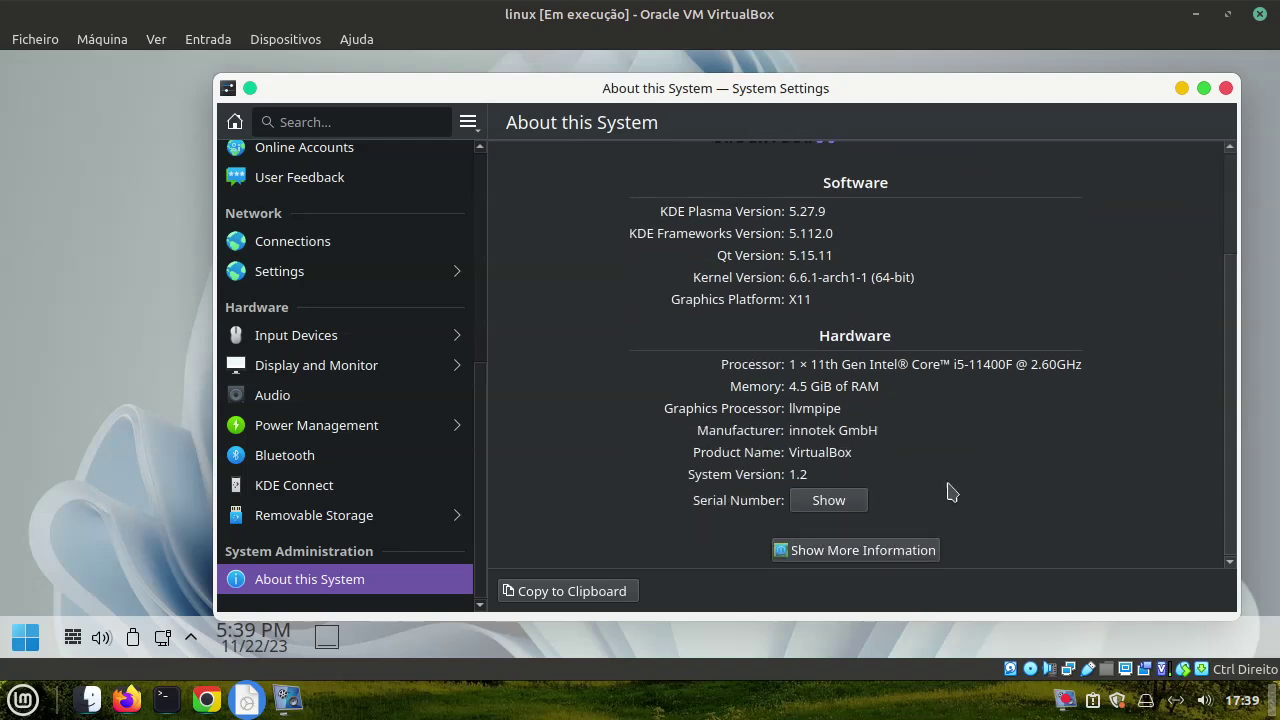
click(897, 551)
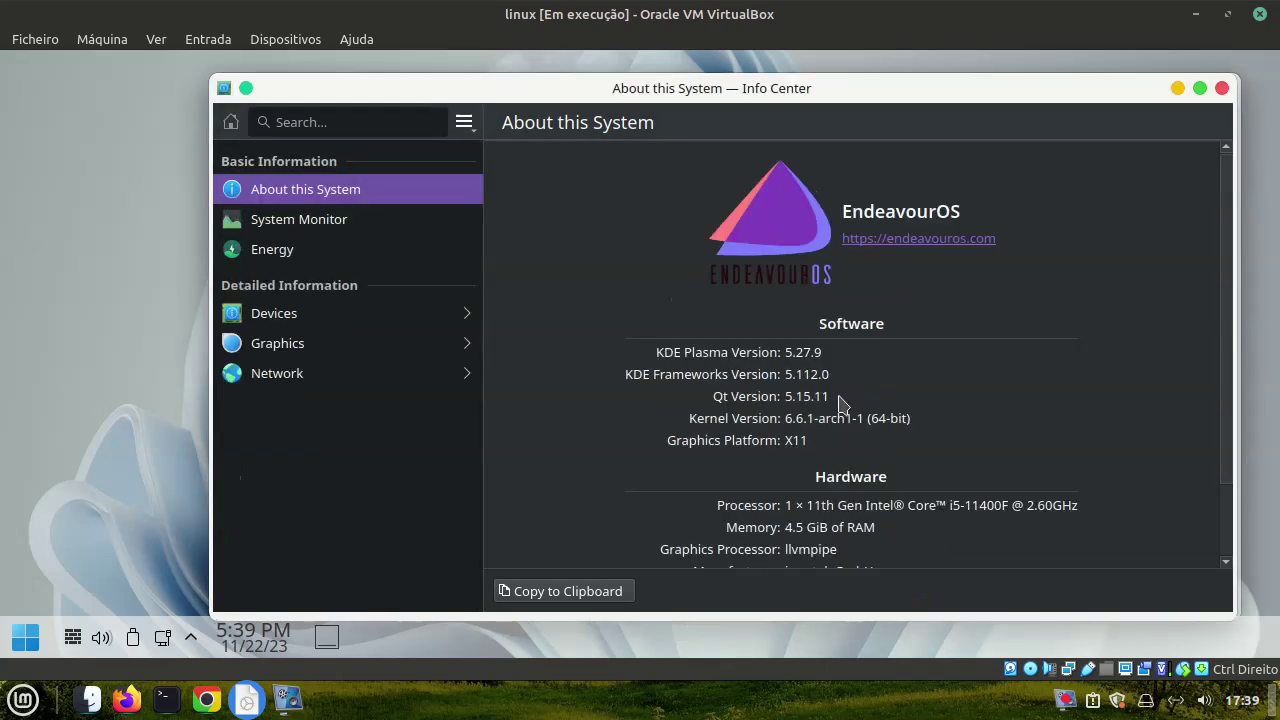
click(1221, 88)
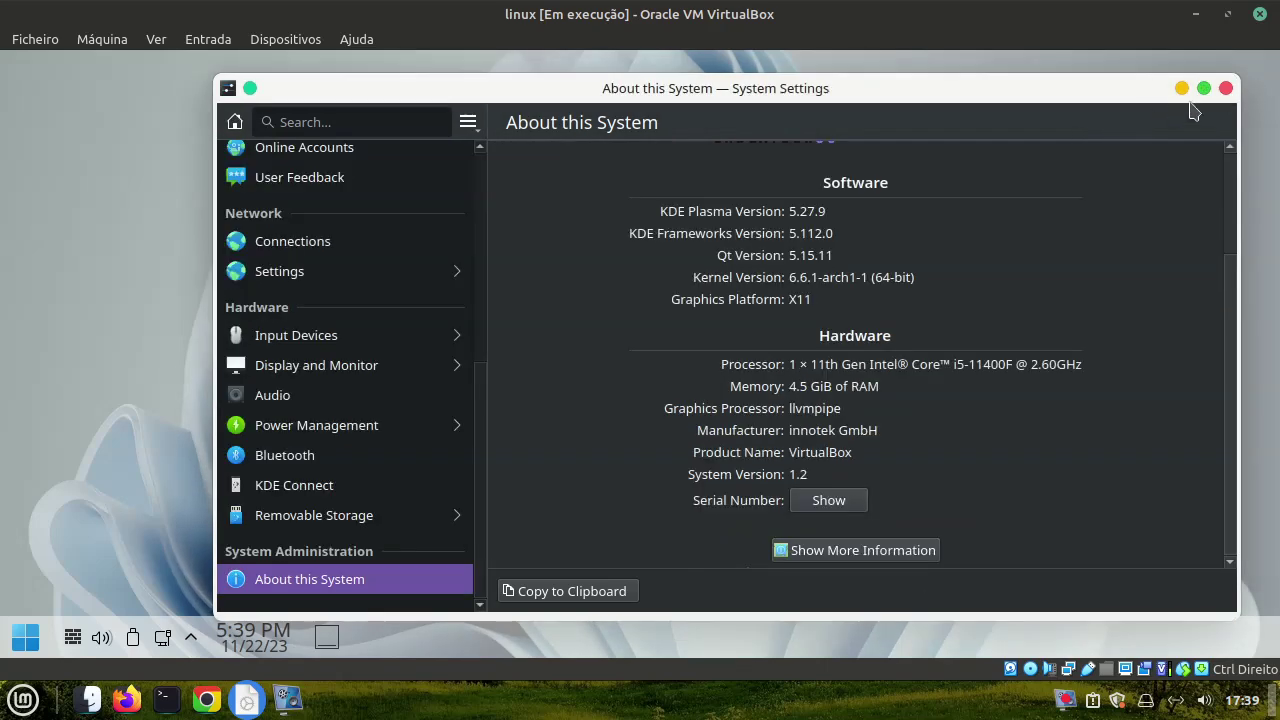
click(1226, 88)
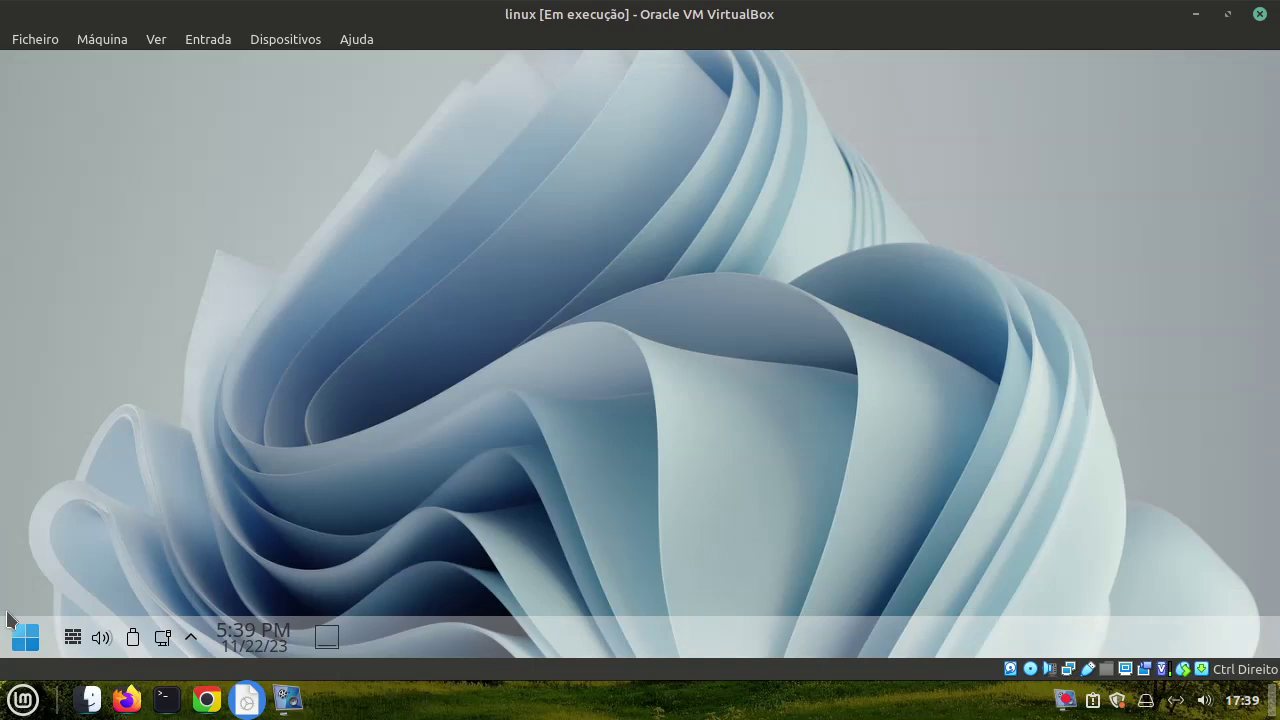
Open System Settings from the application menu and close it again
click(26, 637)
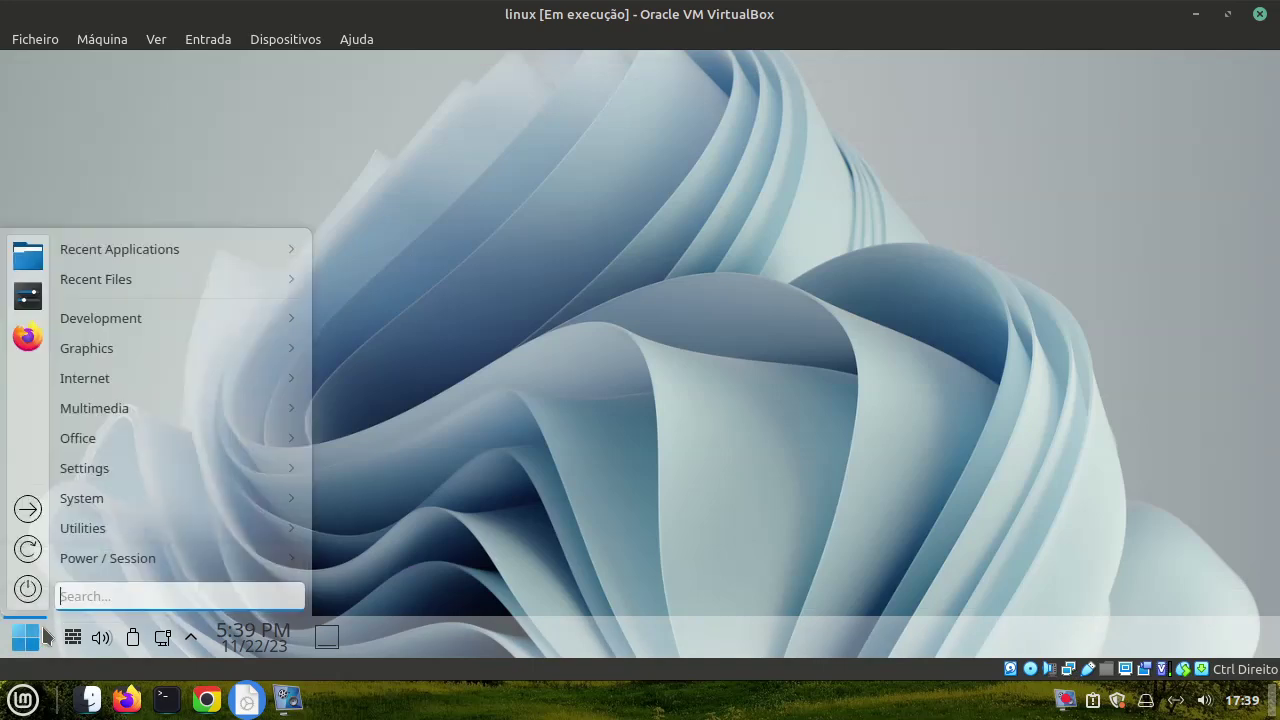
click(28, 297)
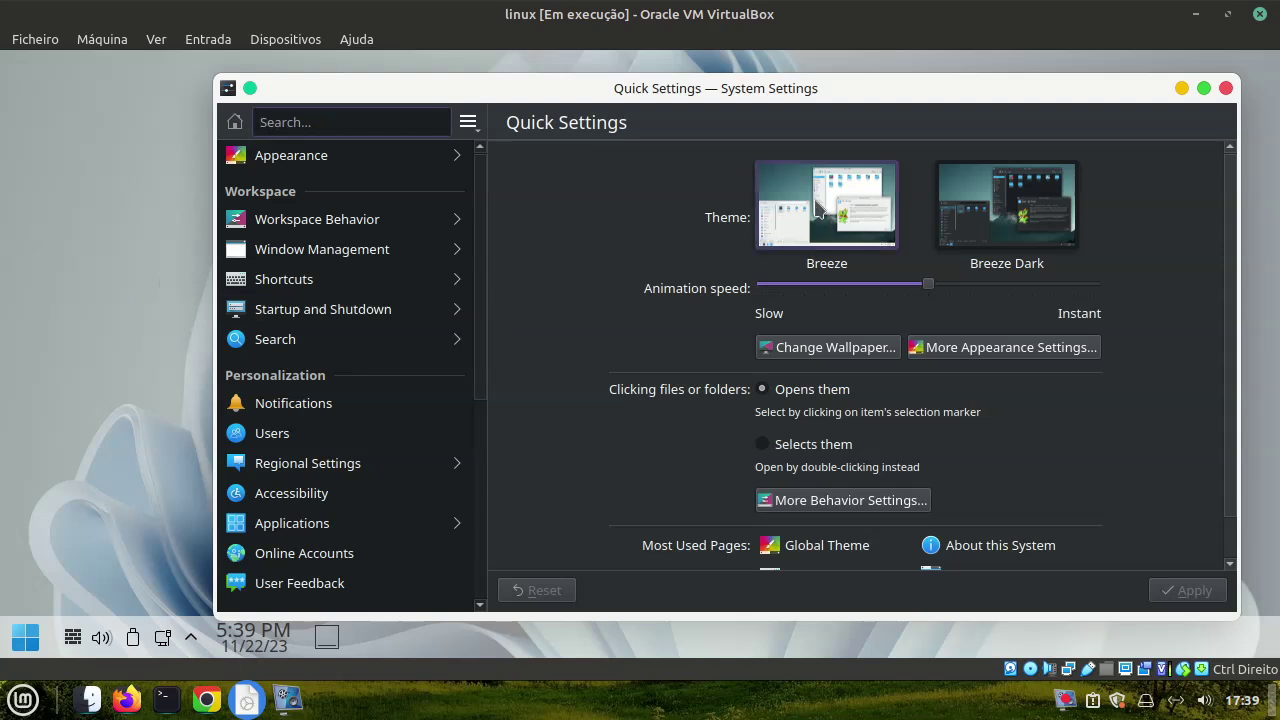
click(1226, 89)
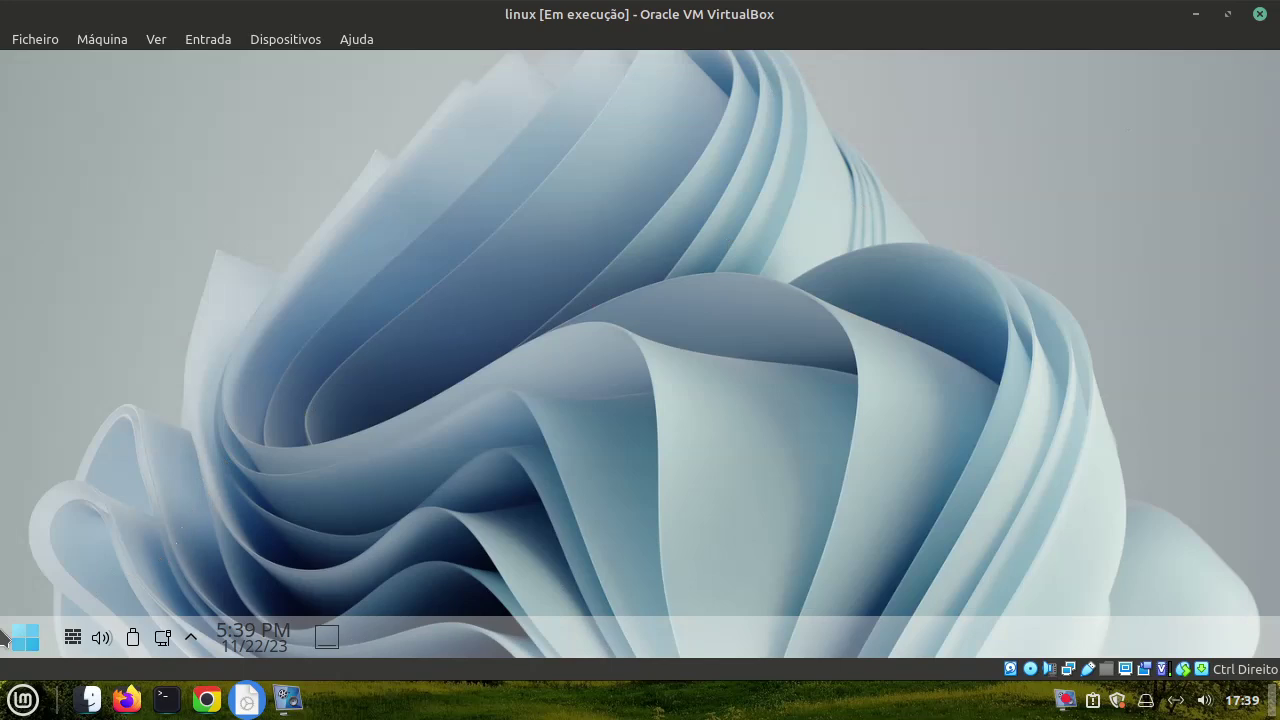
Launch Haruna Media Player from Multimedia, look through its menus, then close it
click(25, 637)
mouse_move(105, 410)
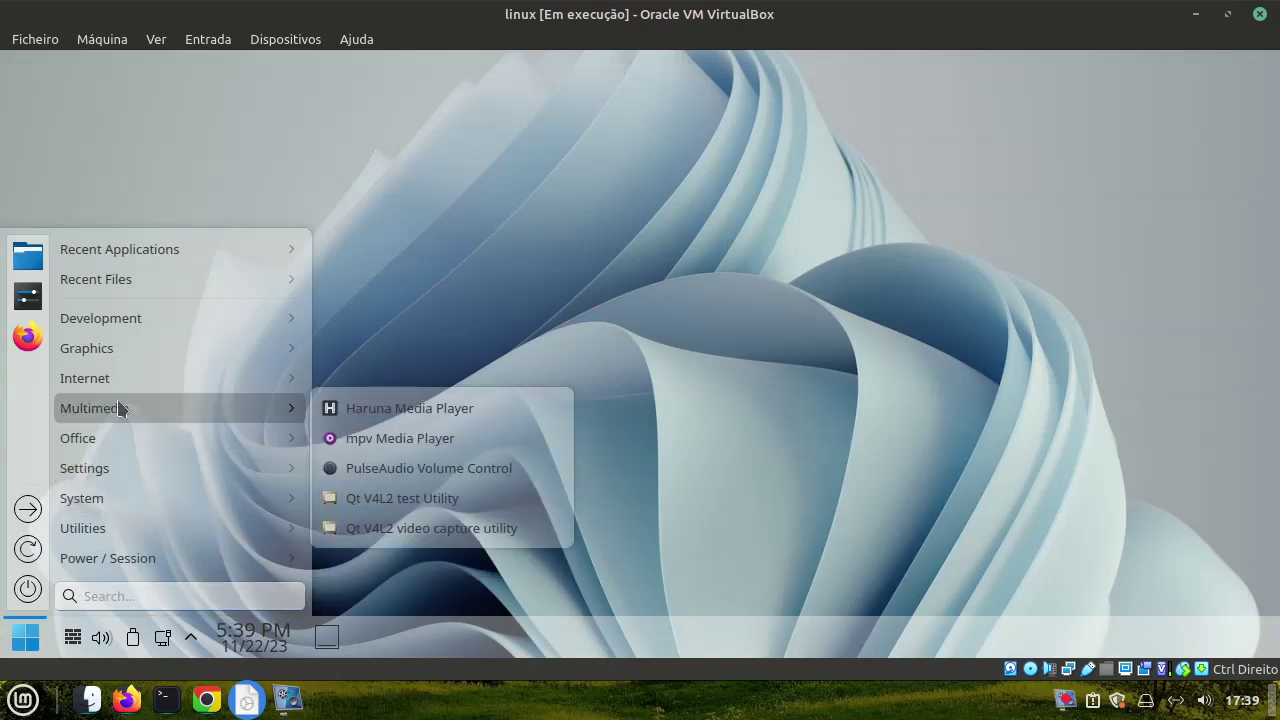
click(396, 412)
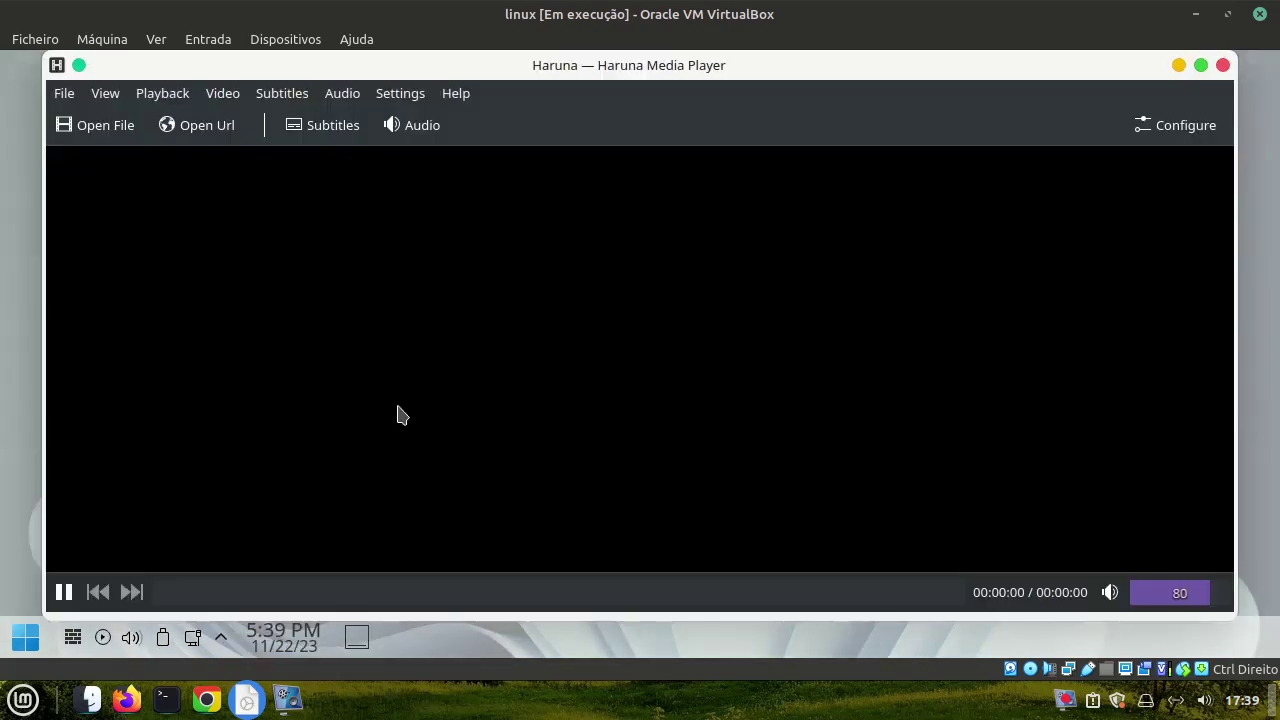
click(220, 94)
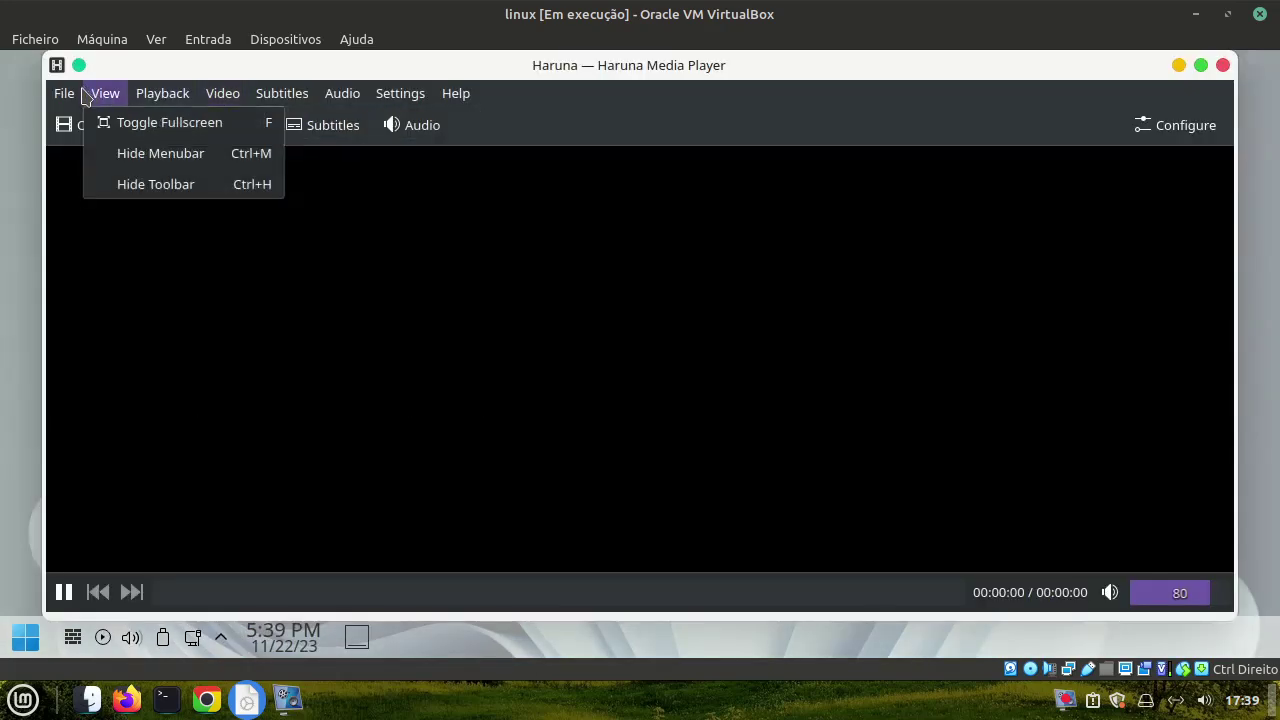
click(1268, 160)
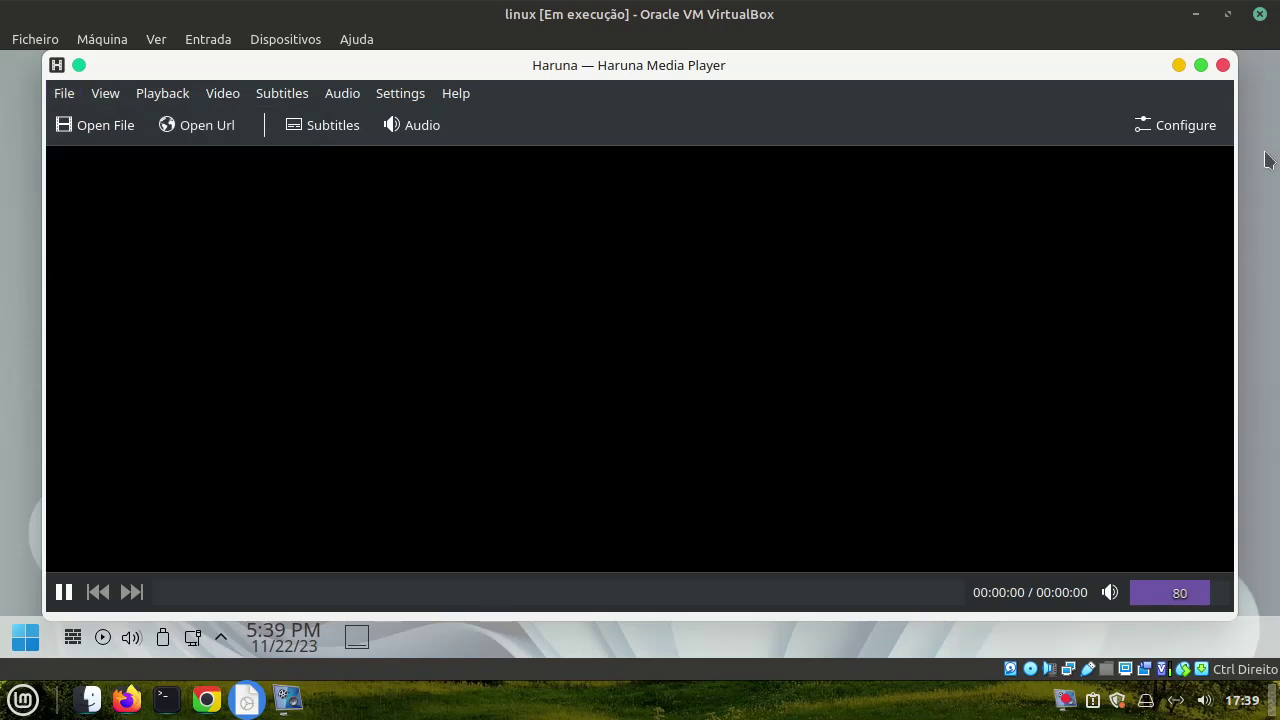
click(1221, 66)
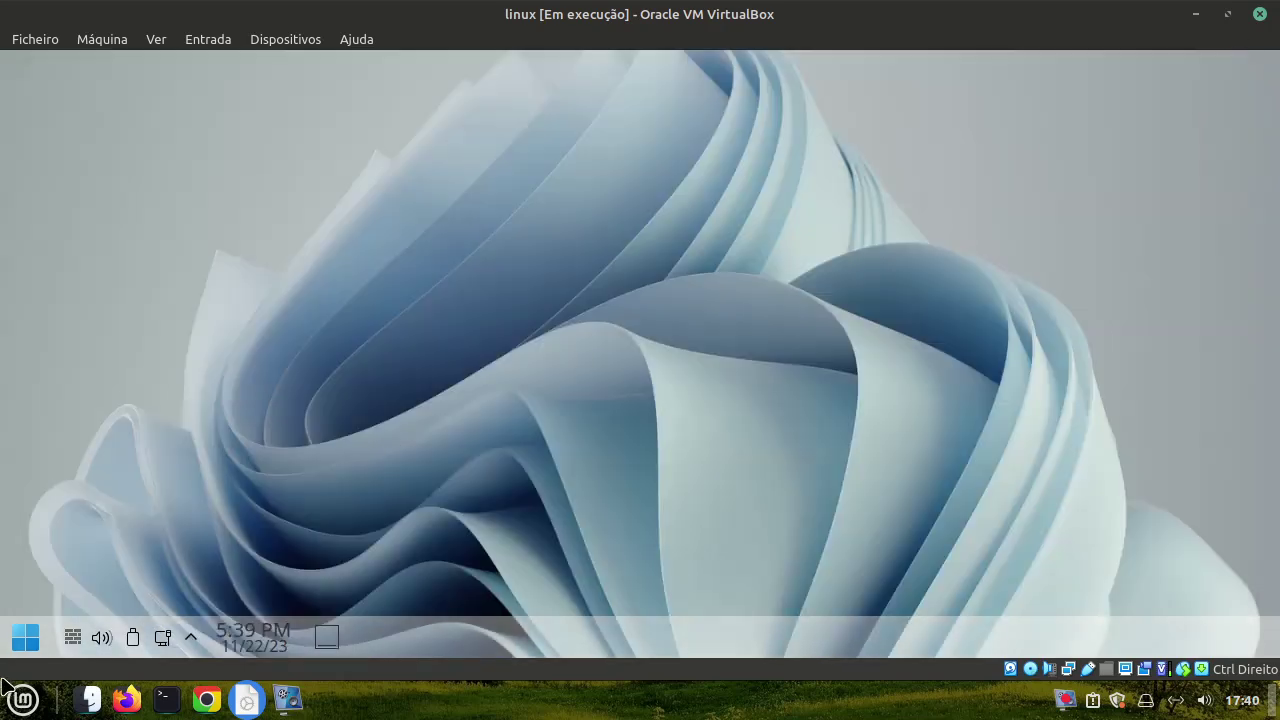
Launch Archive Manager from the Utilities category of the application menu
click(25, 637)
mouse_move(121, 535)
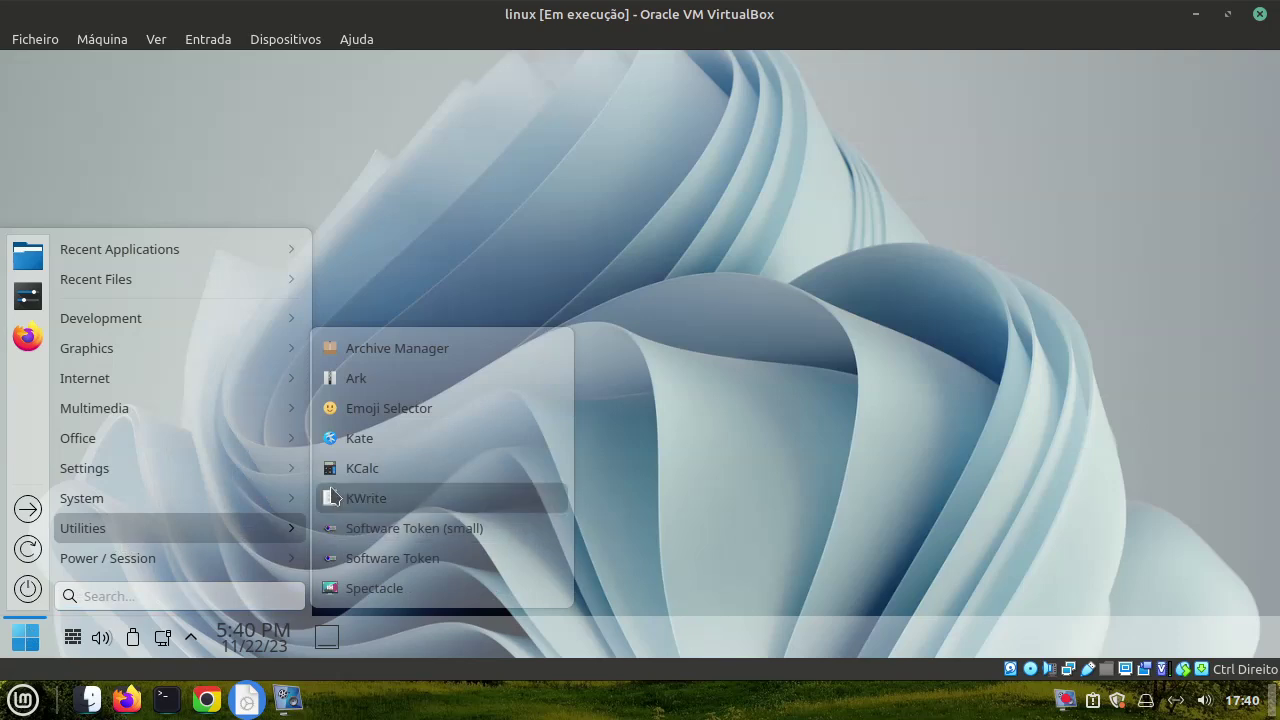
click(362, 358)
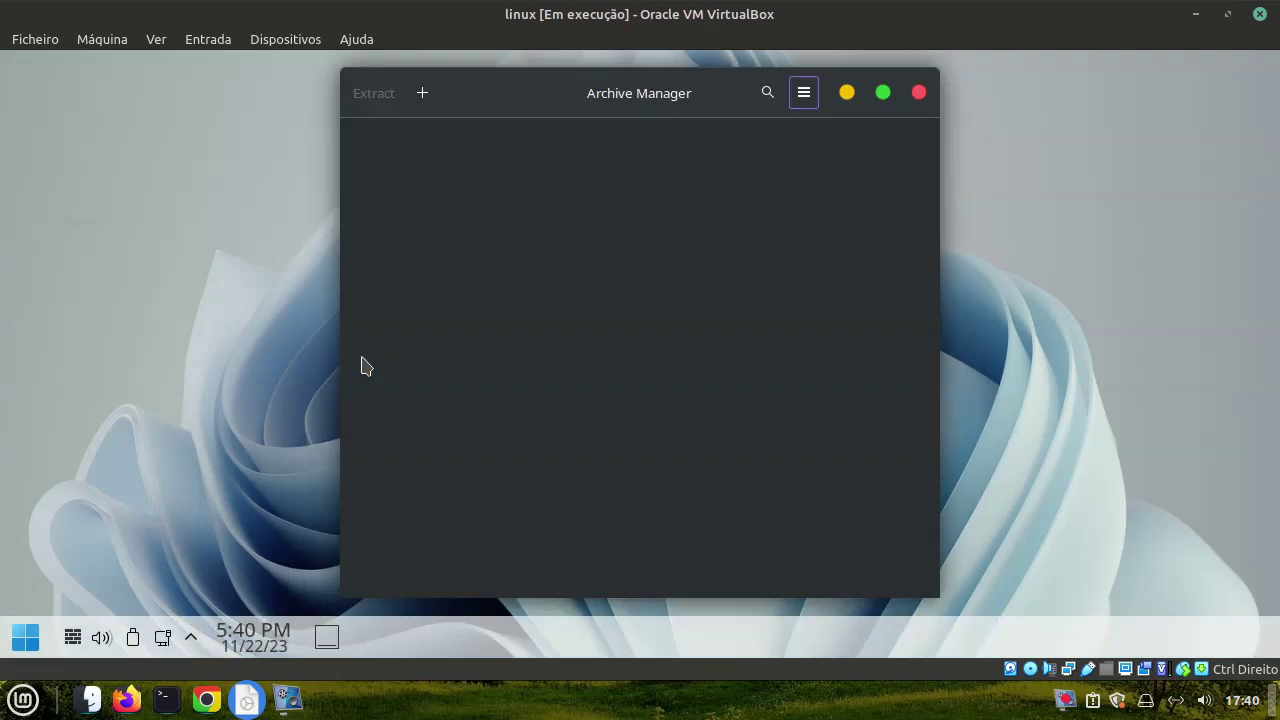
Close Archive Manager and browse the application menu categories down to System
click(918, 93)
click(14, 634)
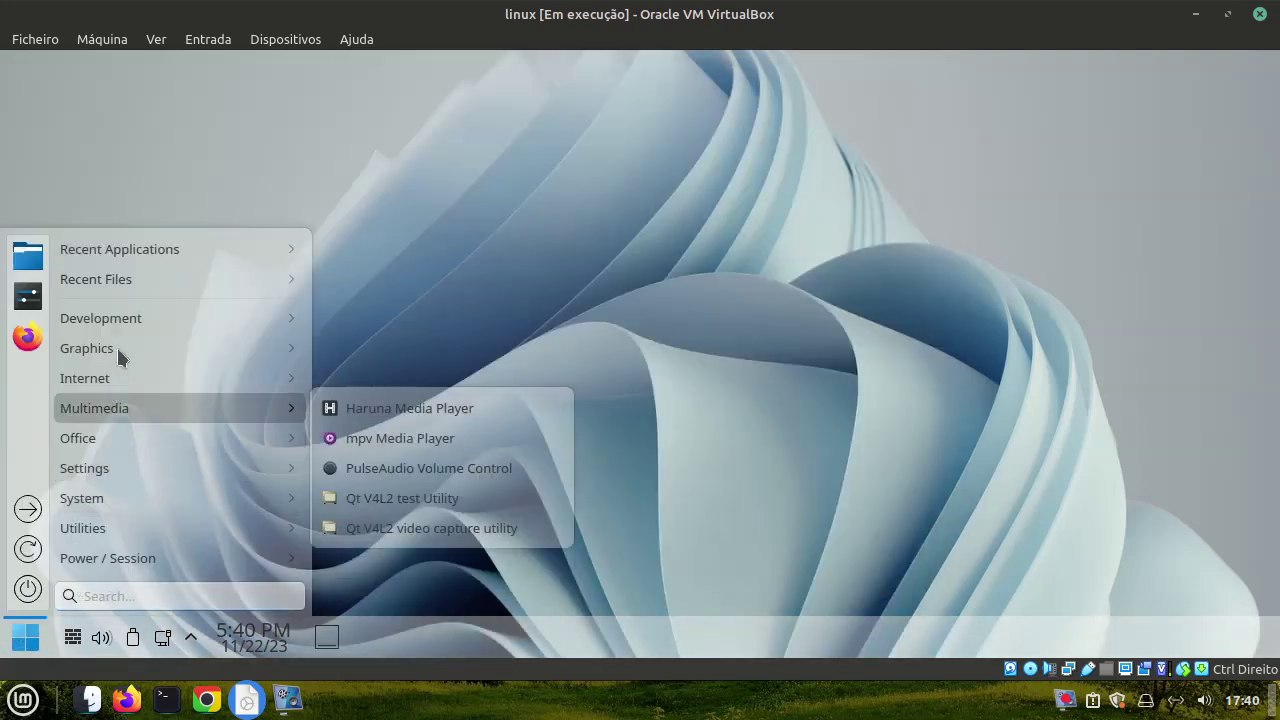
mouse_move(121, 257)
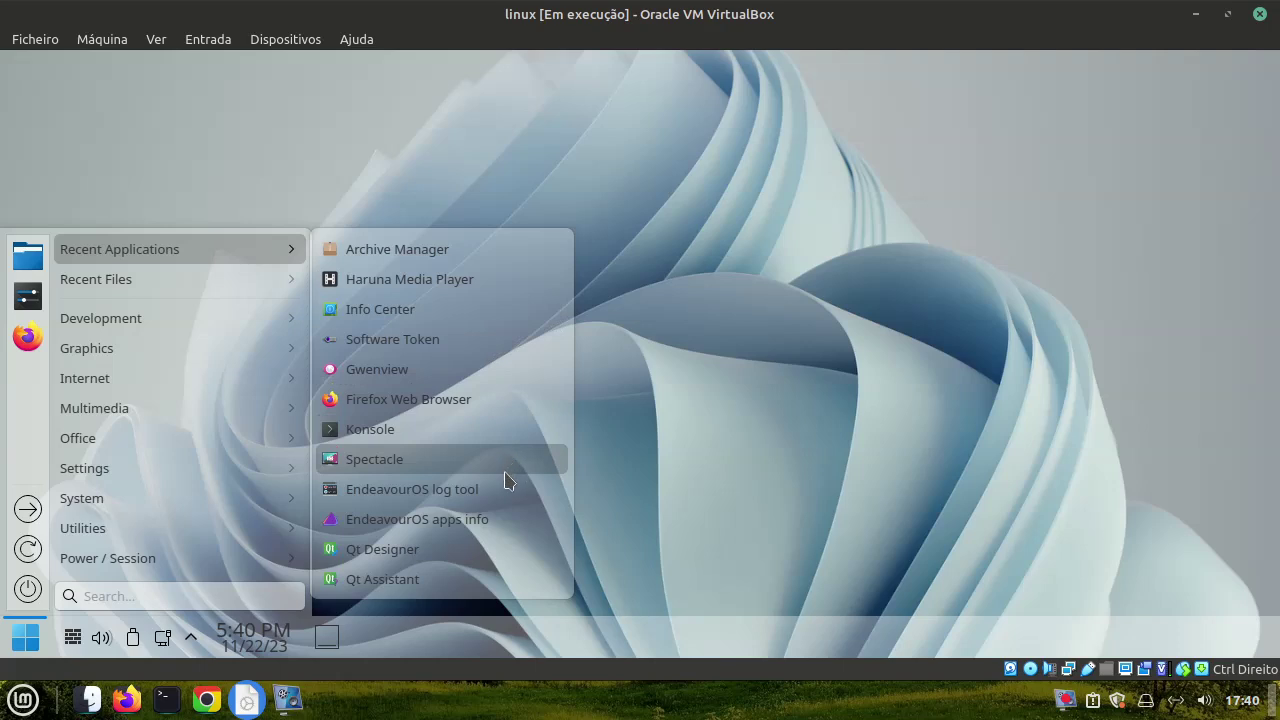
mouse_move(177, 334)
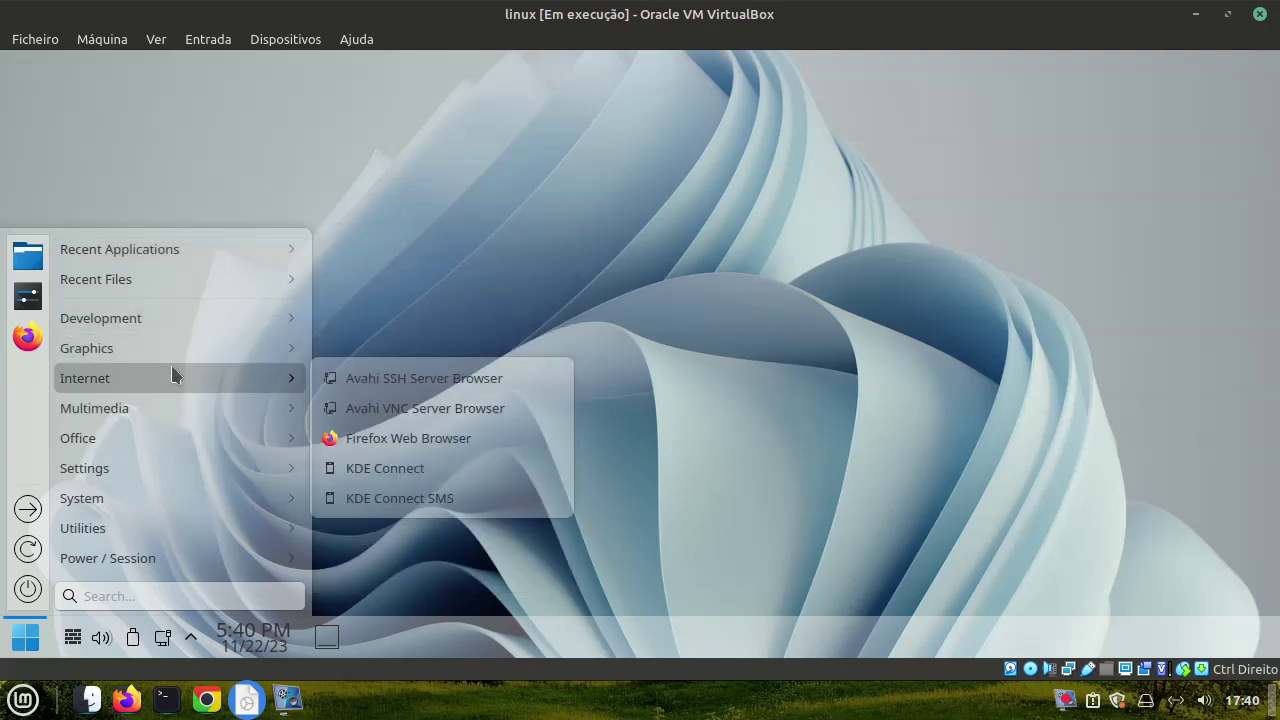
mouse_move(174, 421)
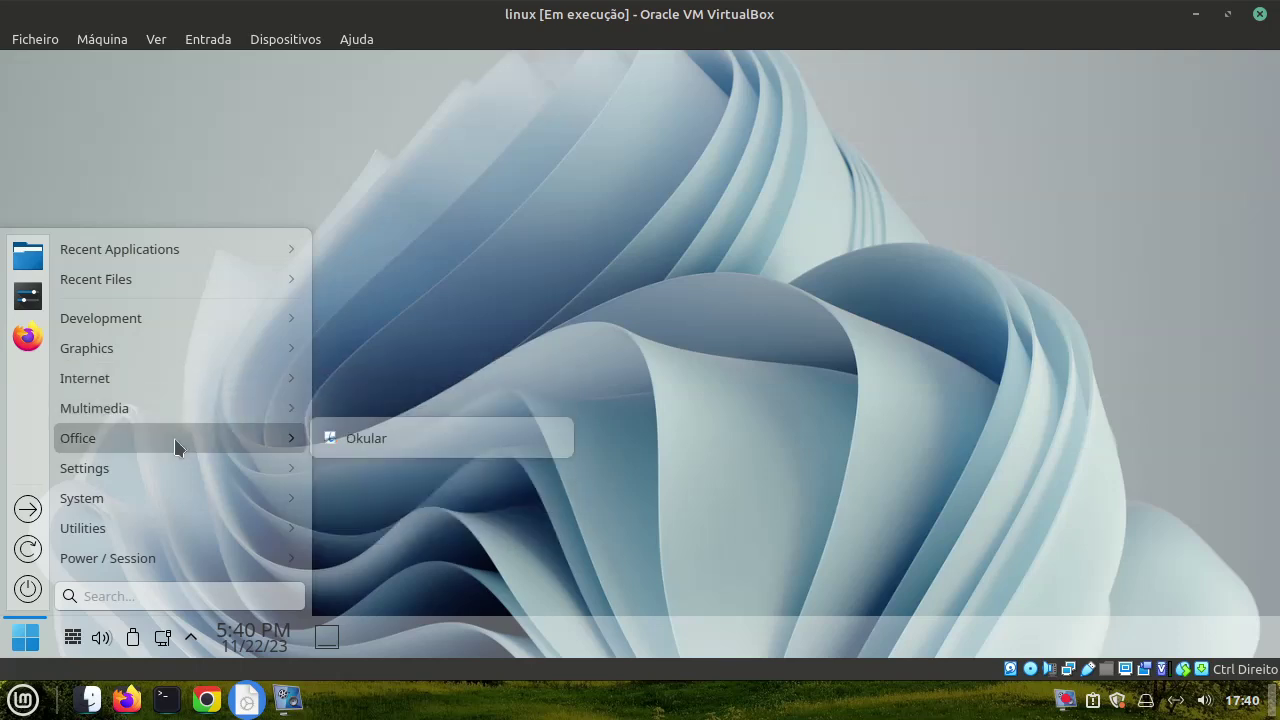
mouse_move(174, 462)
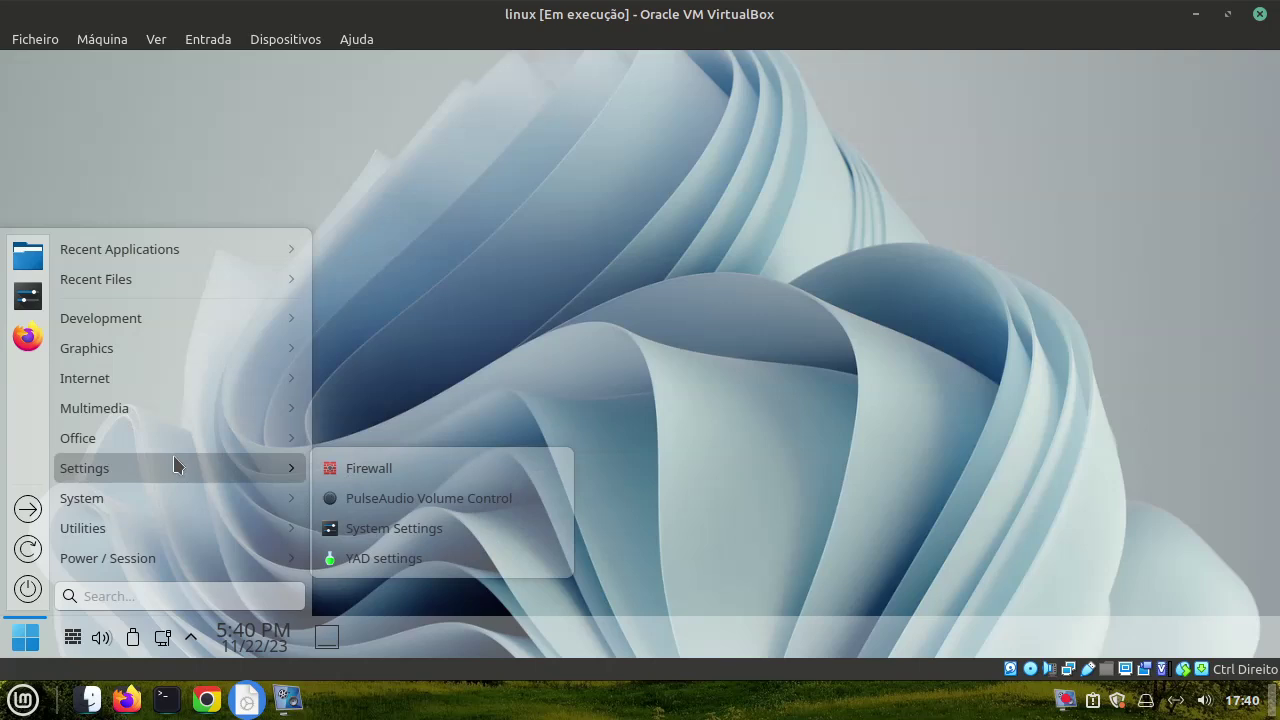
mouse_move(168, 494)
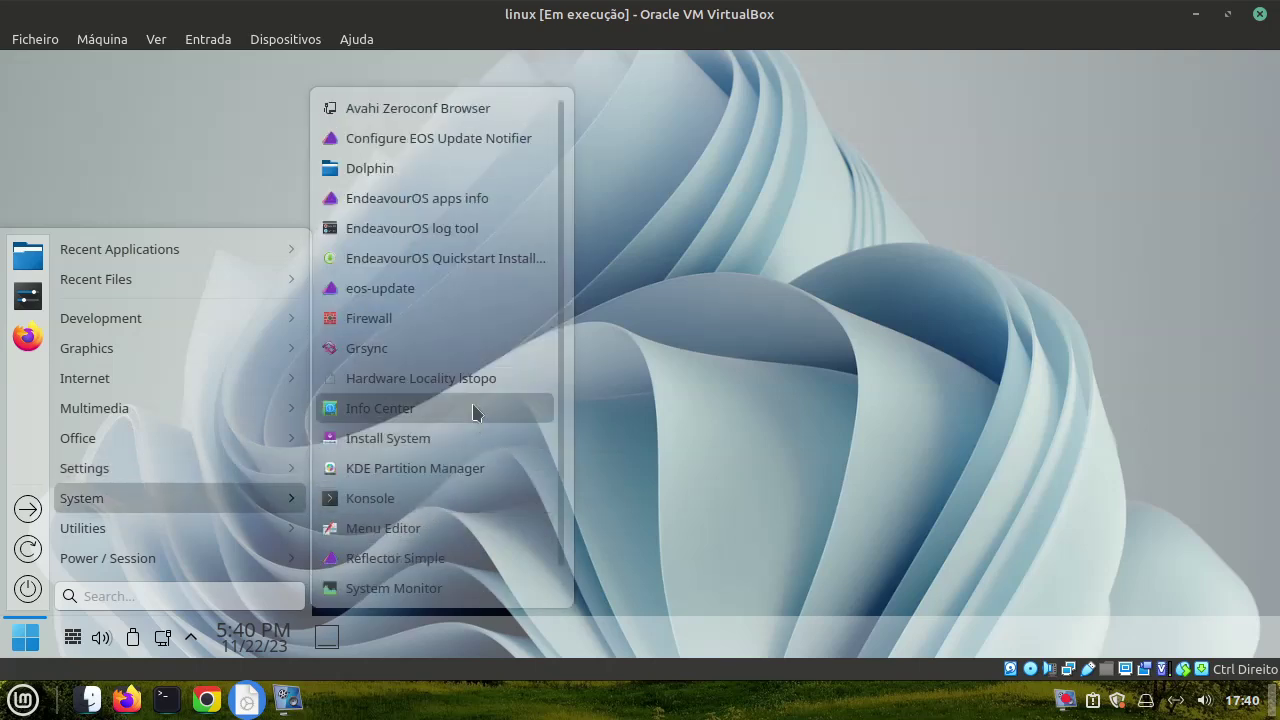
Launch the EndeavourOS QuickStart Installer and expand the Audio Players and Email categories
click(483, 266)
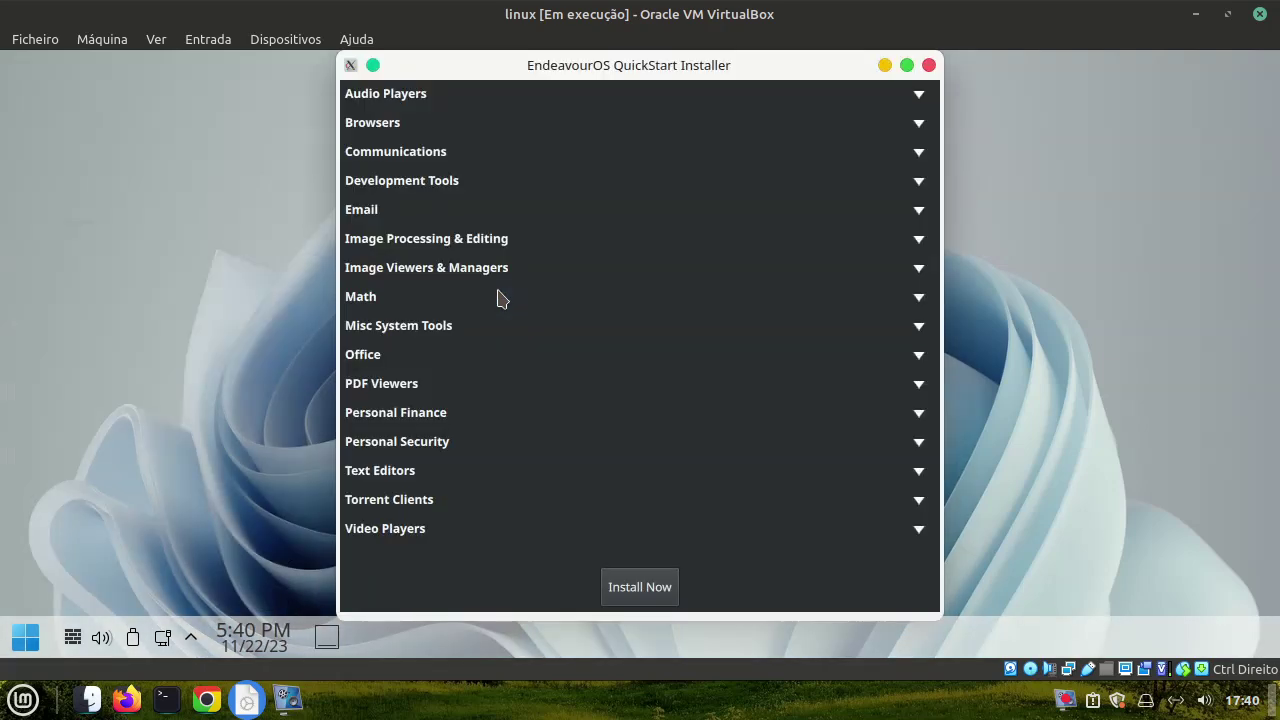
click(367, 99)
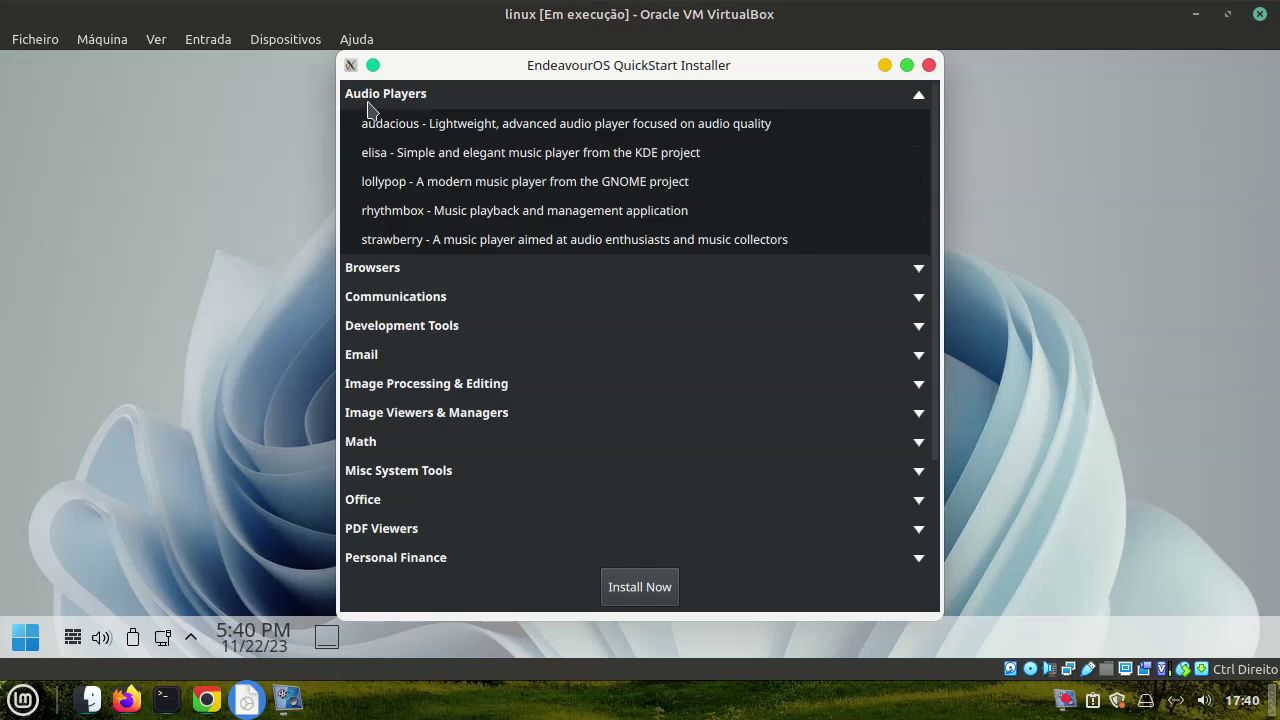
scroll(625, 245, down, 3)
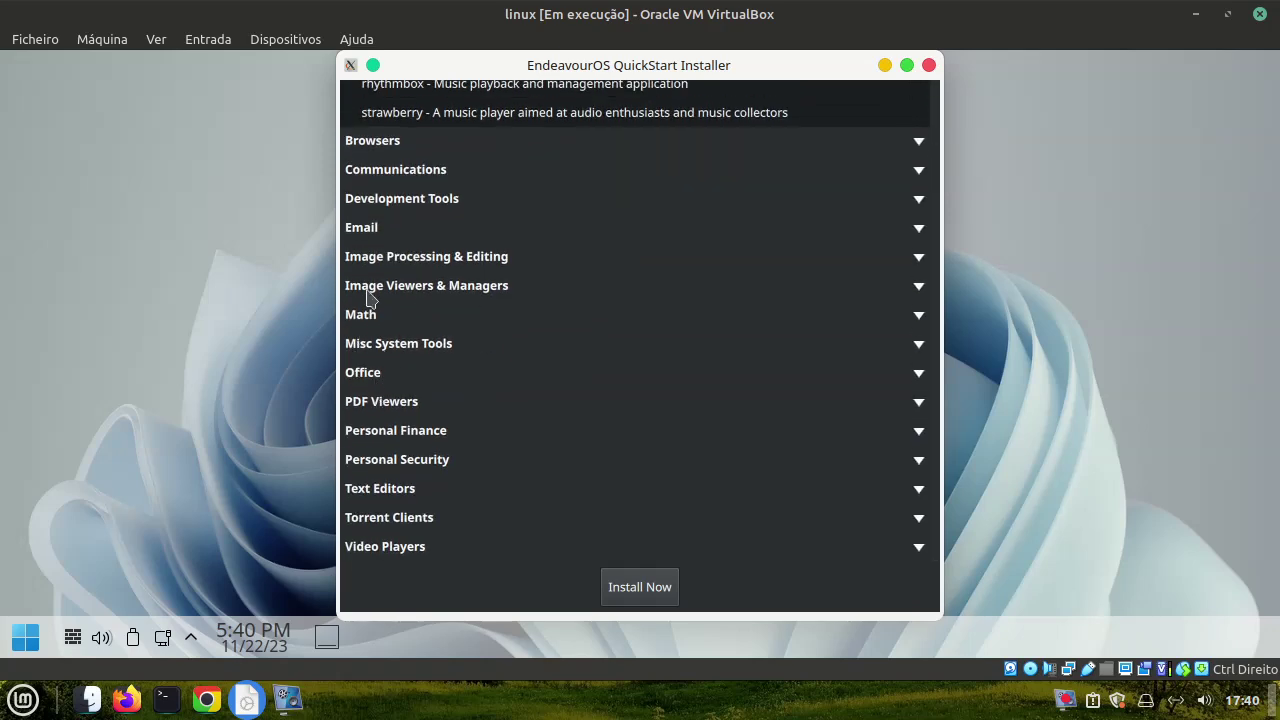
click(370, 229)
scroll(368, 510, down, 5)
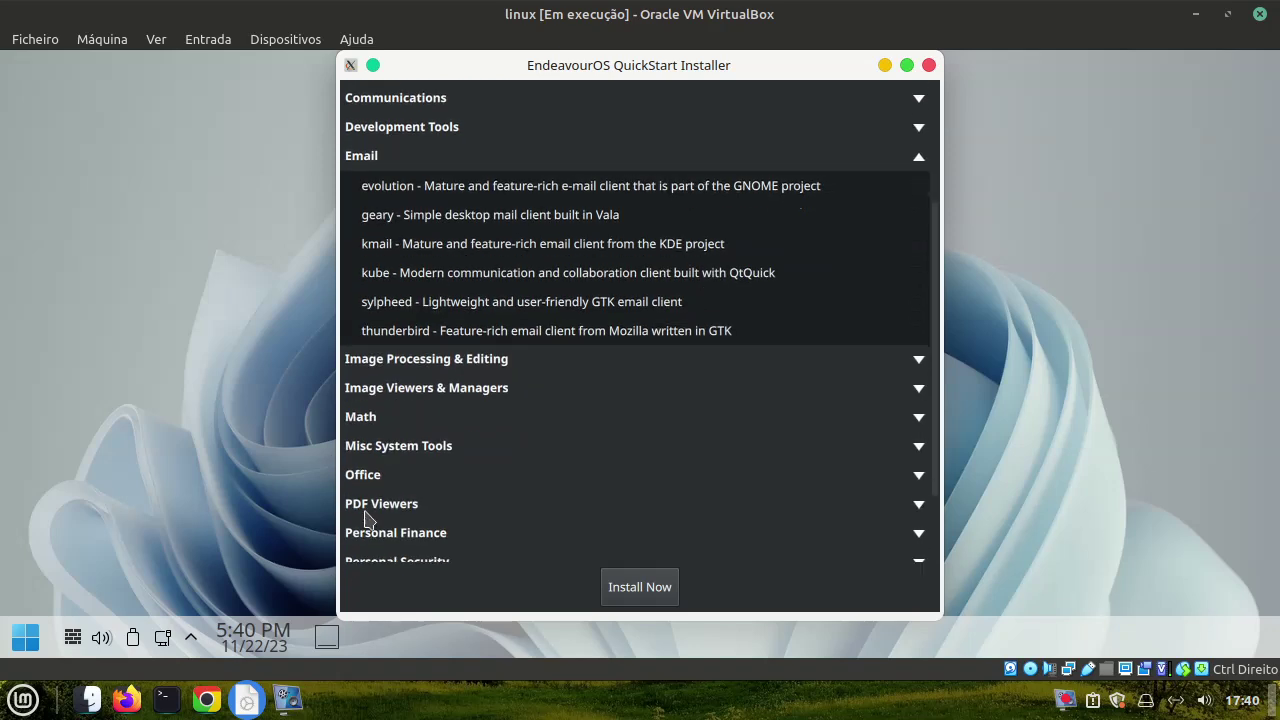
scroll(380, 490, up, 1)
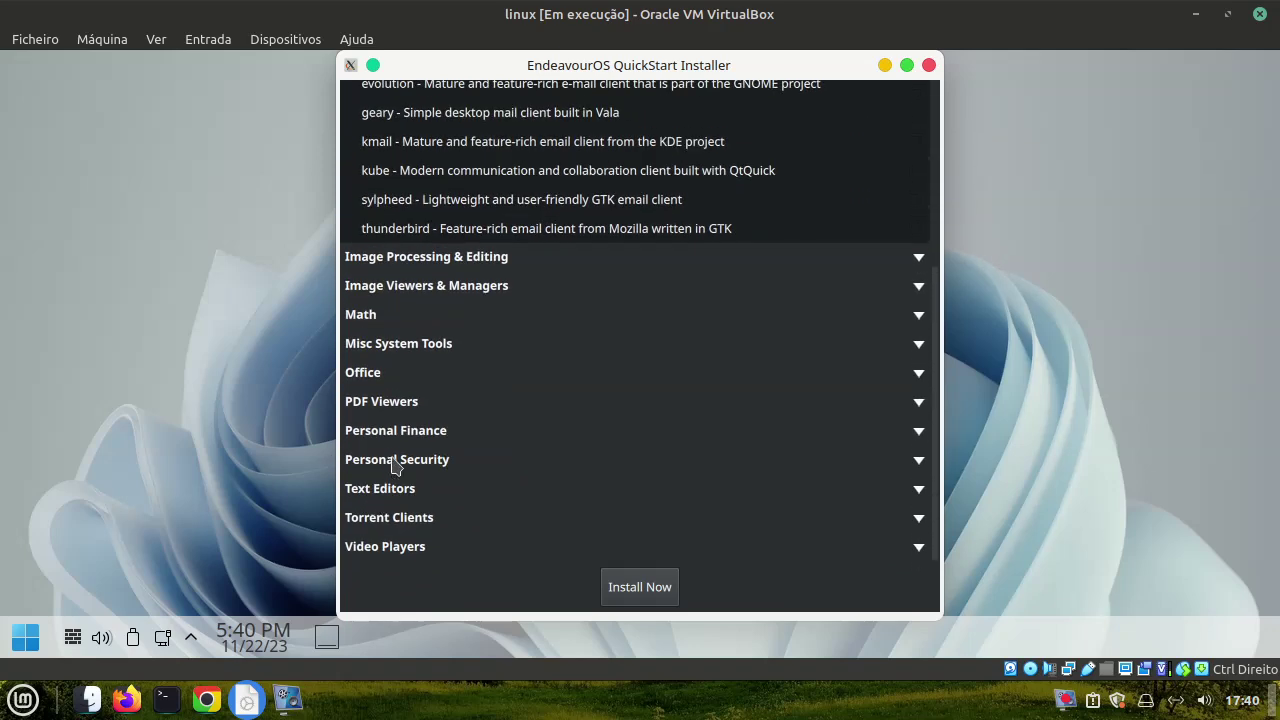
scroll(489, 449, up, 6)
scroll(489, 449, up, 3)
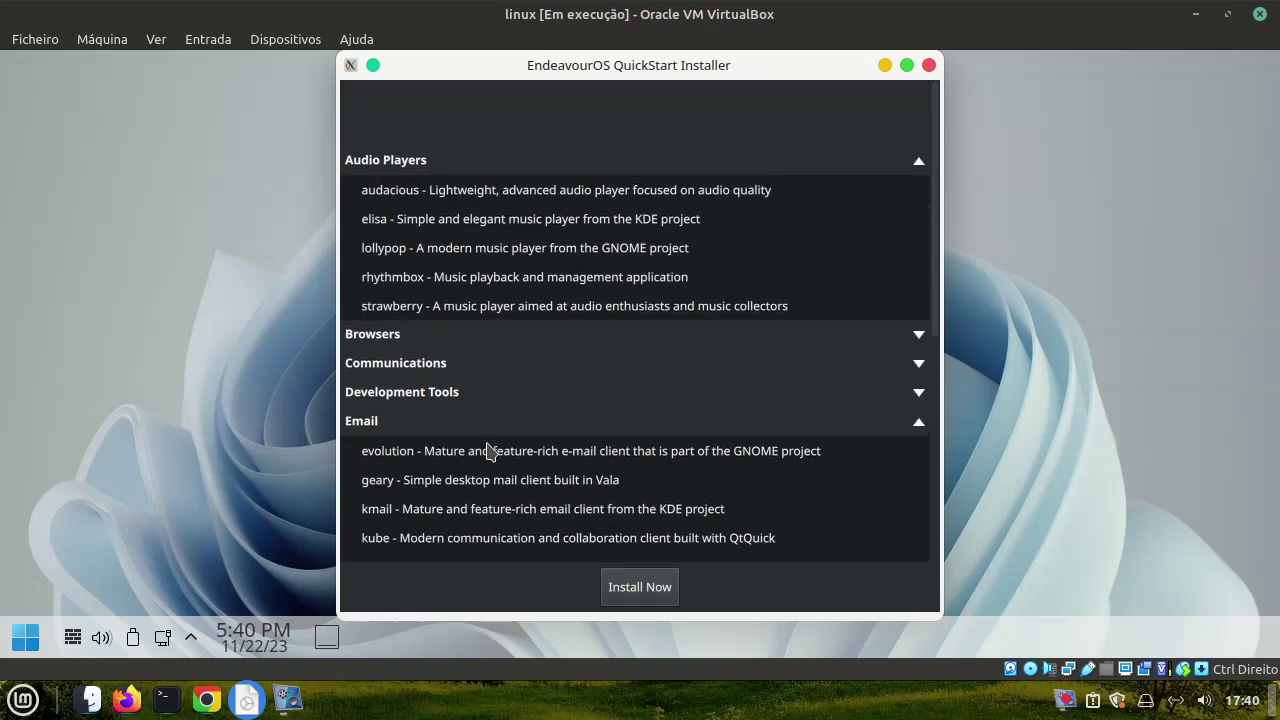
scroll(489, 449, down, 4)
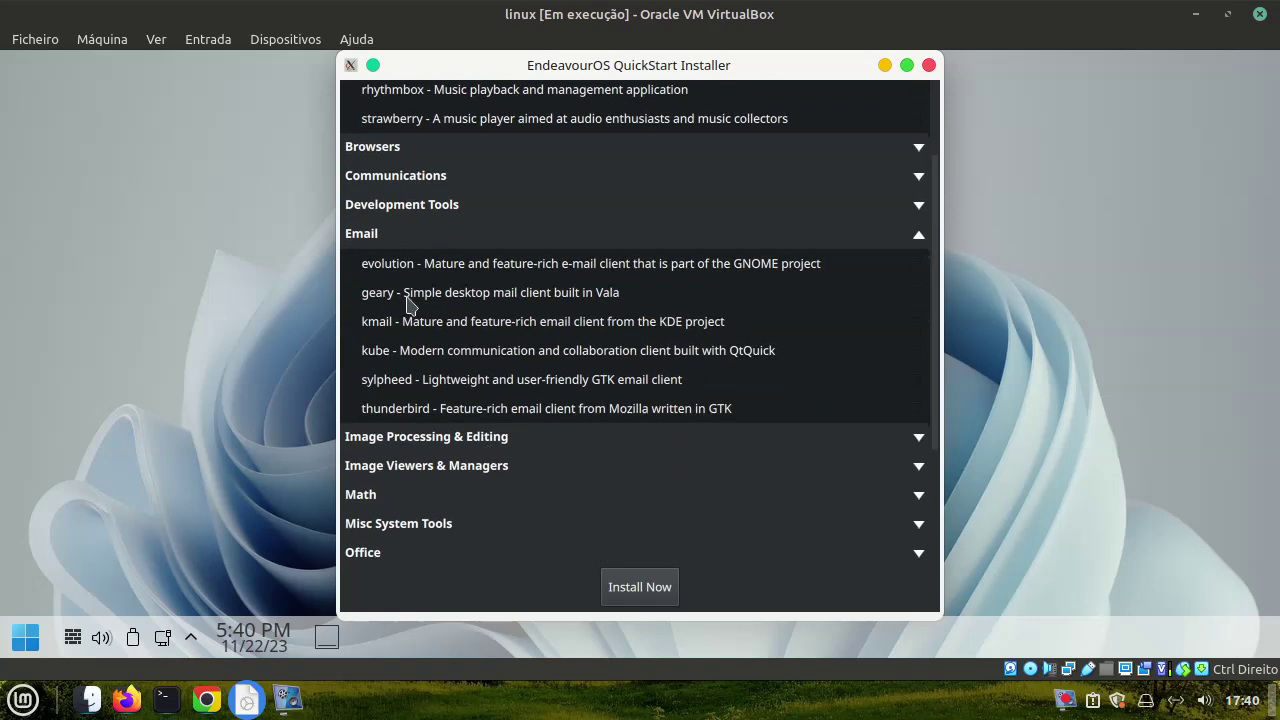
Expand the Browsers and Personal Security categories, then close the QuickStart Installer
click(358, 156)
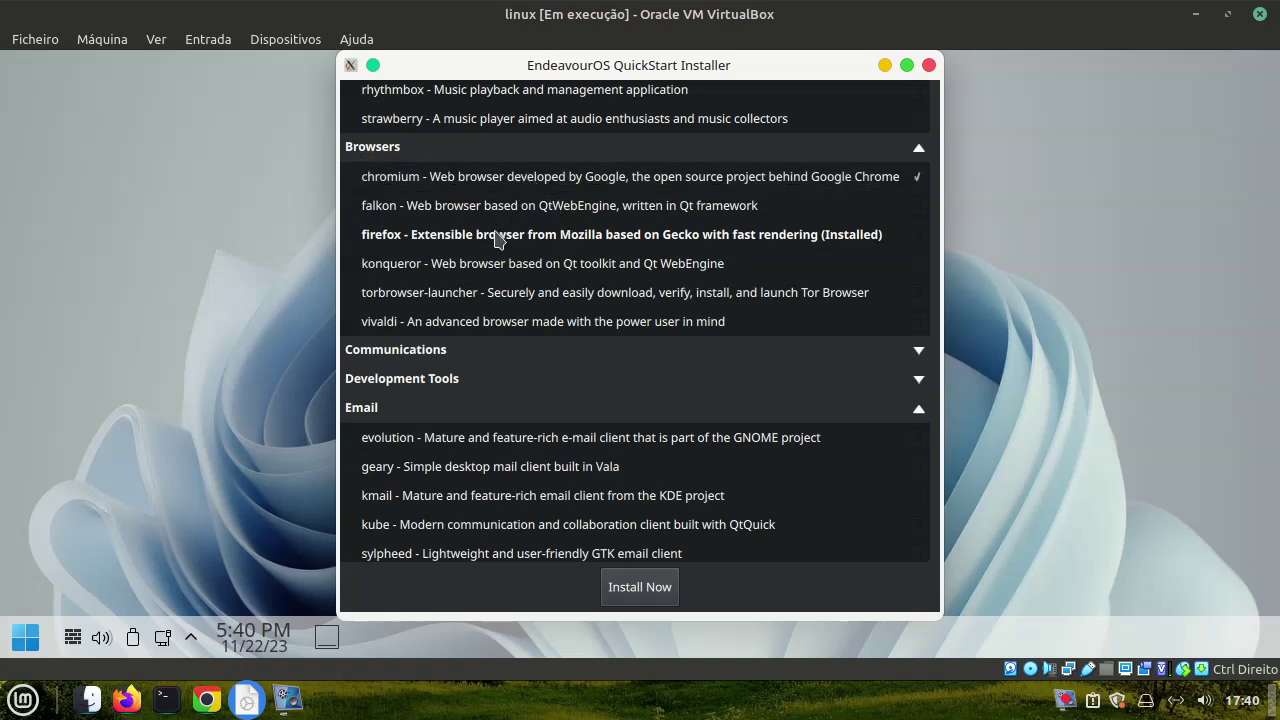
scroll(485, 497, down, 7)
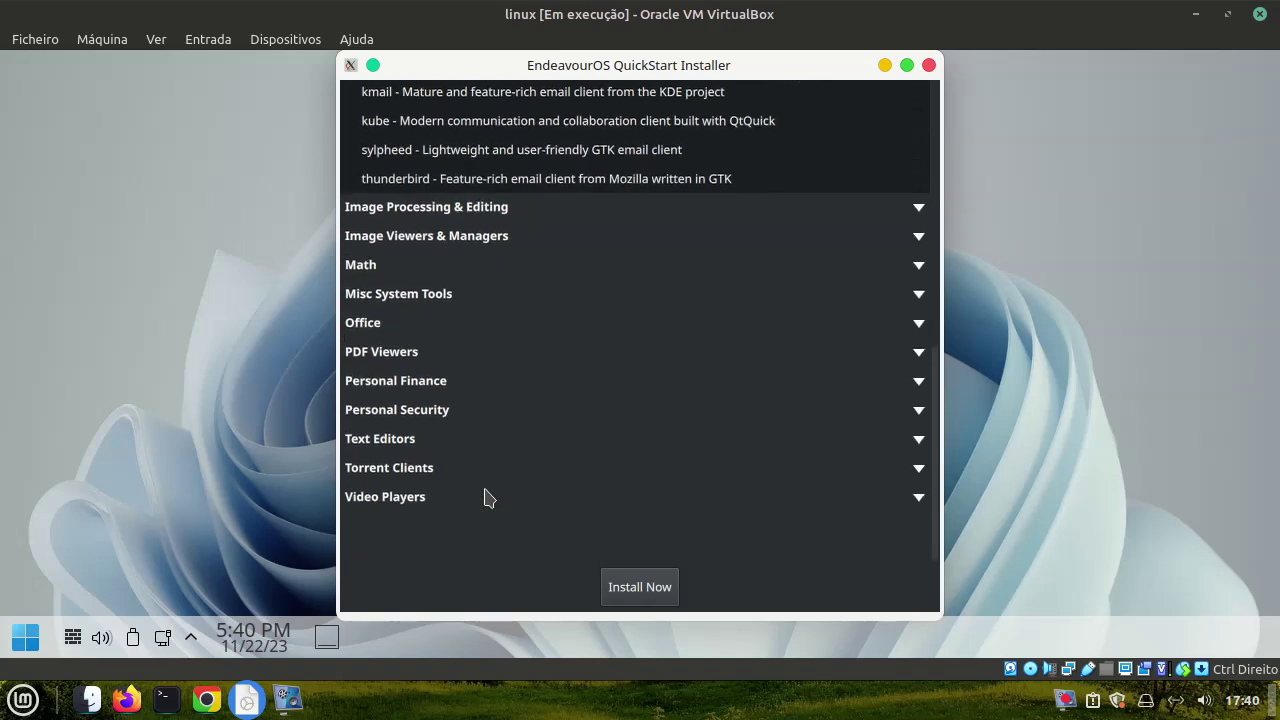
click(395, 459)
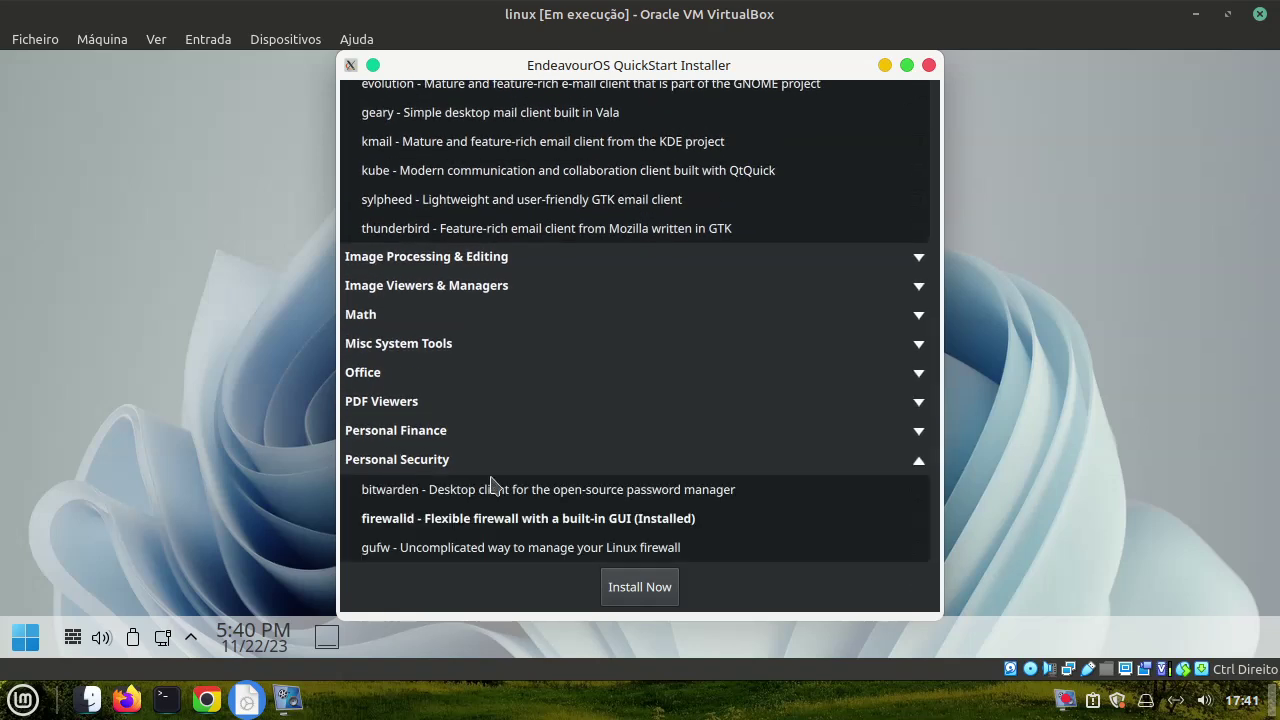
click(929, 66)
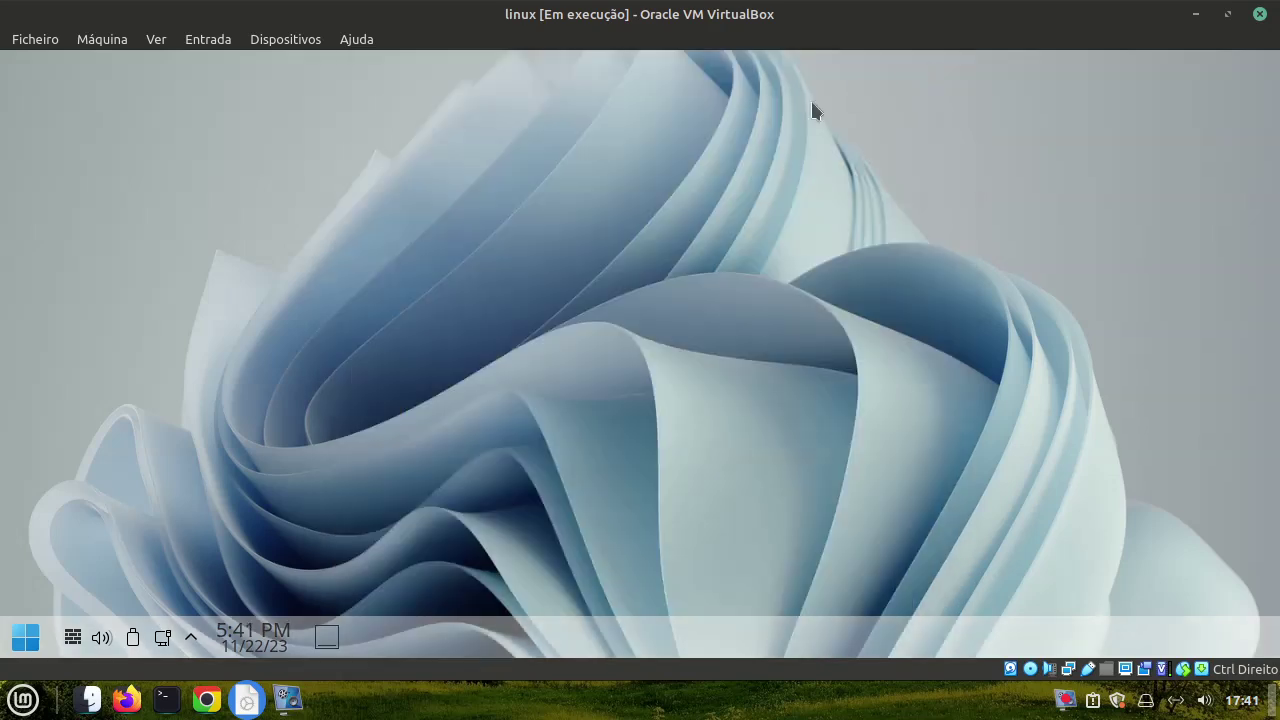
Launch EndeavourOS Welcome from the System category of the application menu
click(25, 636)
mouse_move(173, 538)
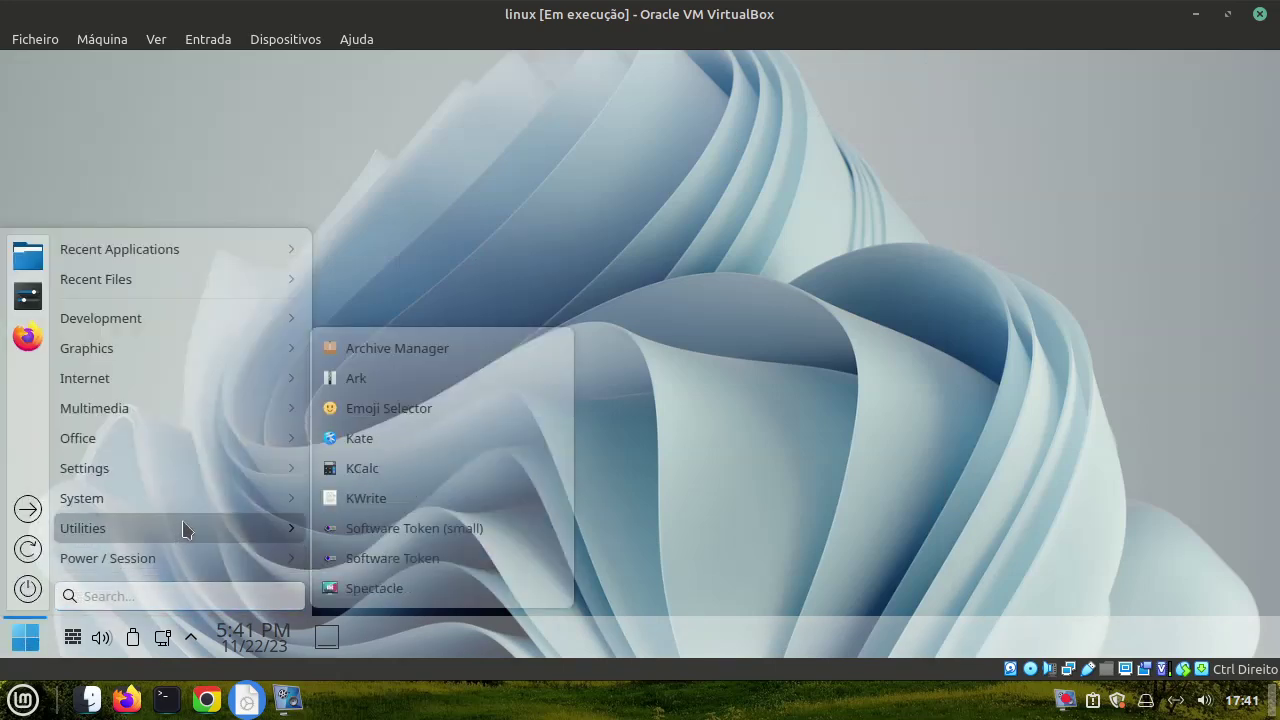
mouse_move(182, 500)
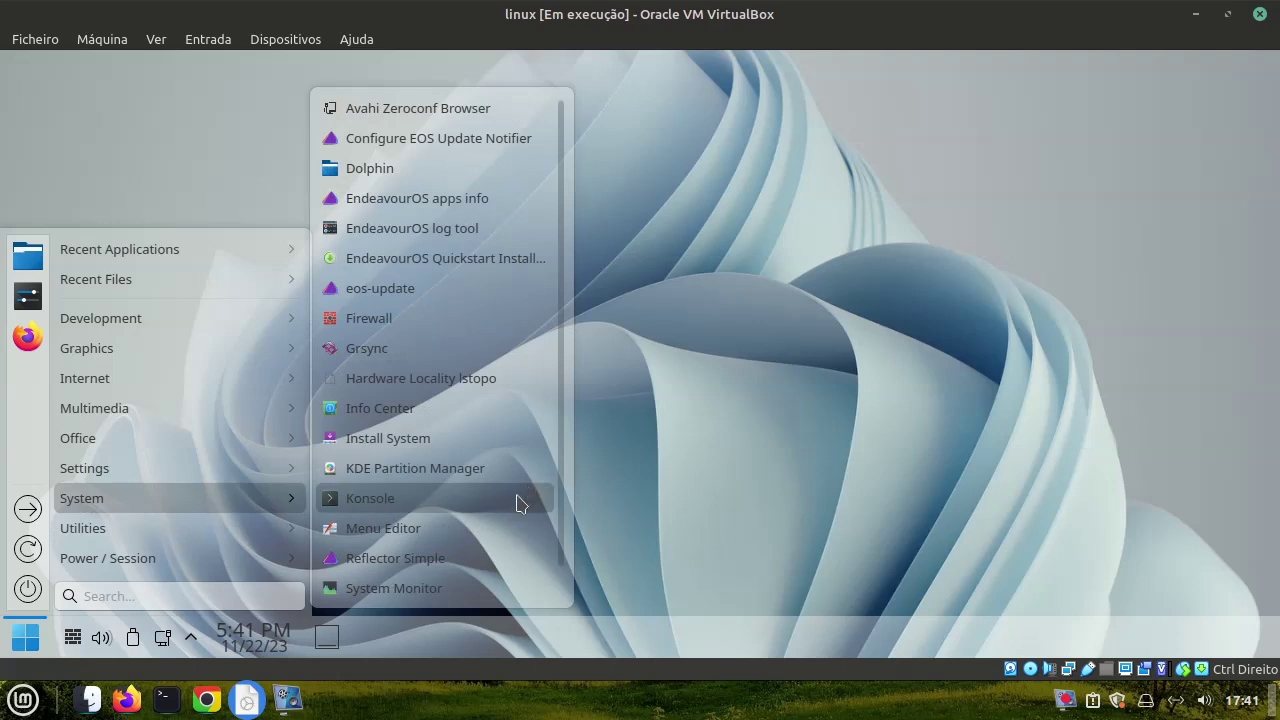
scroll(518, 503, down, 1)
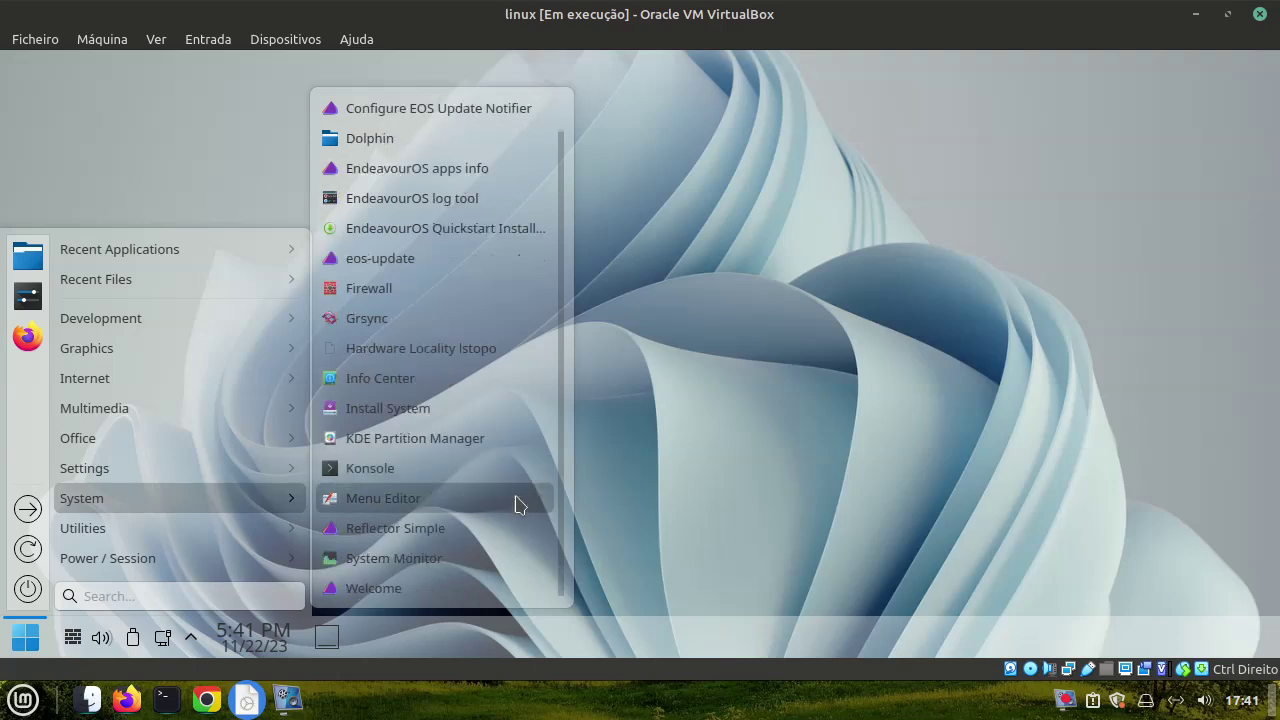
click(438, 592)
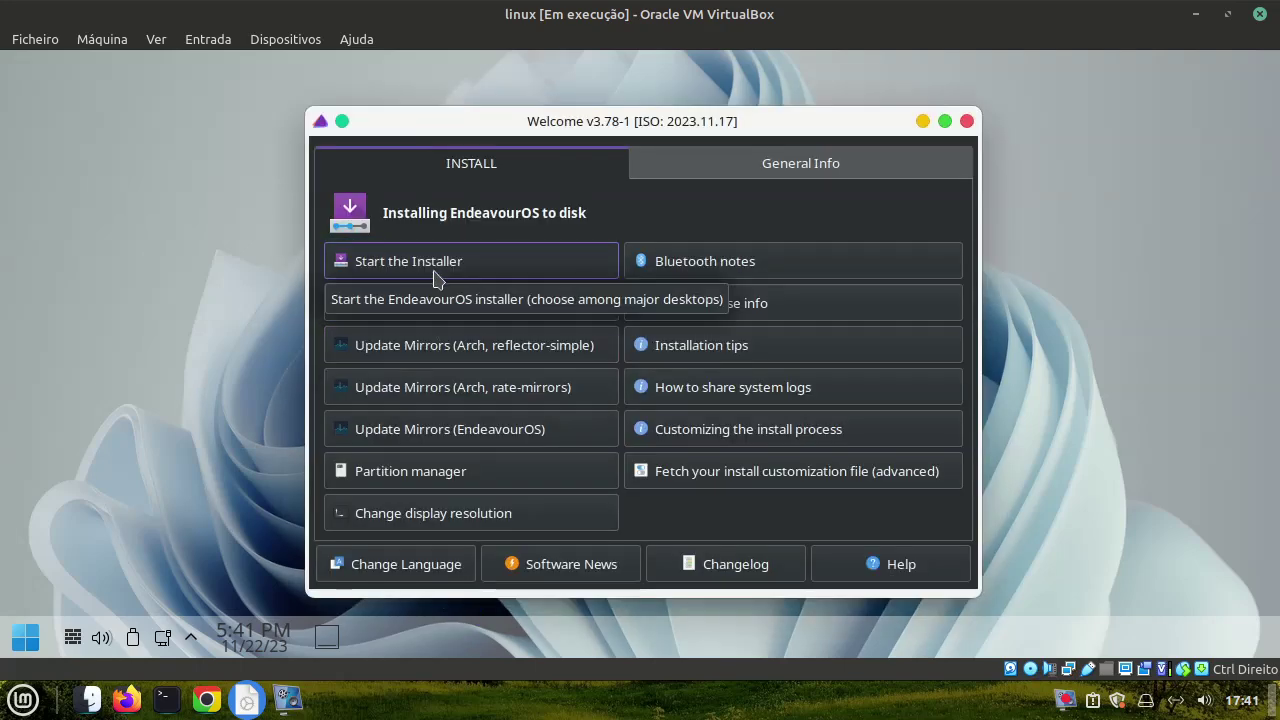
Start the installer from Welcome, choose Offline, and launch the ARM image installer
click(434, 270)
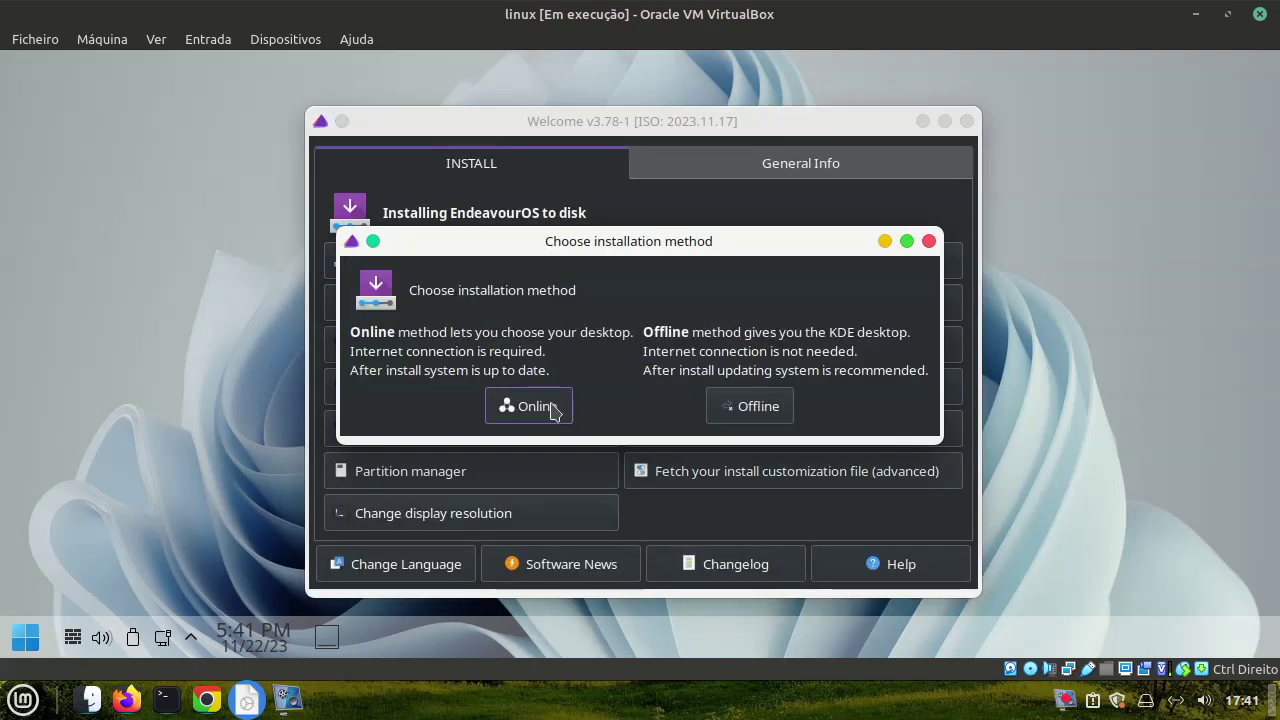
click(720, 406)
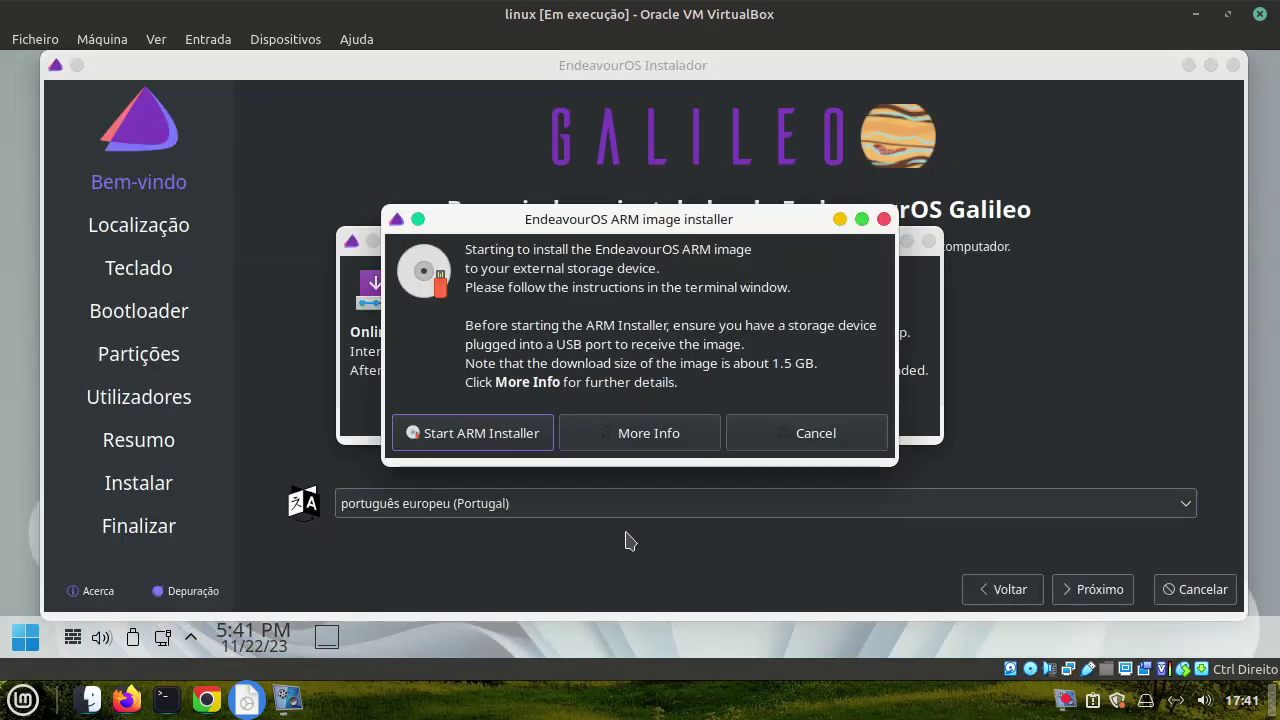
click(515, 446)
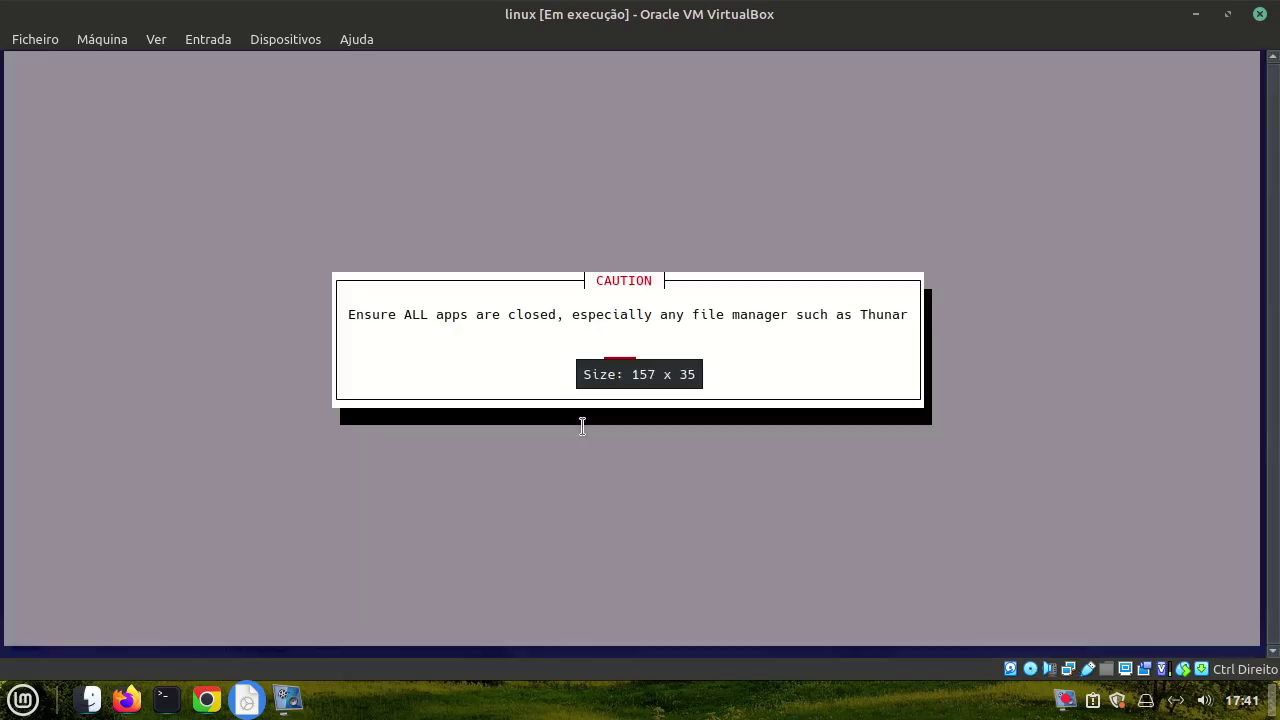
Dismiss the caution notice and pick Raspberry Pi 4b 64 bit with ext4
key(Return)
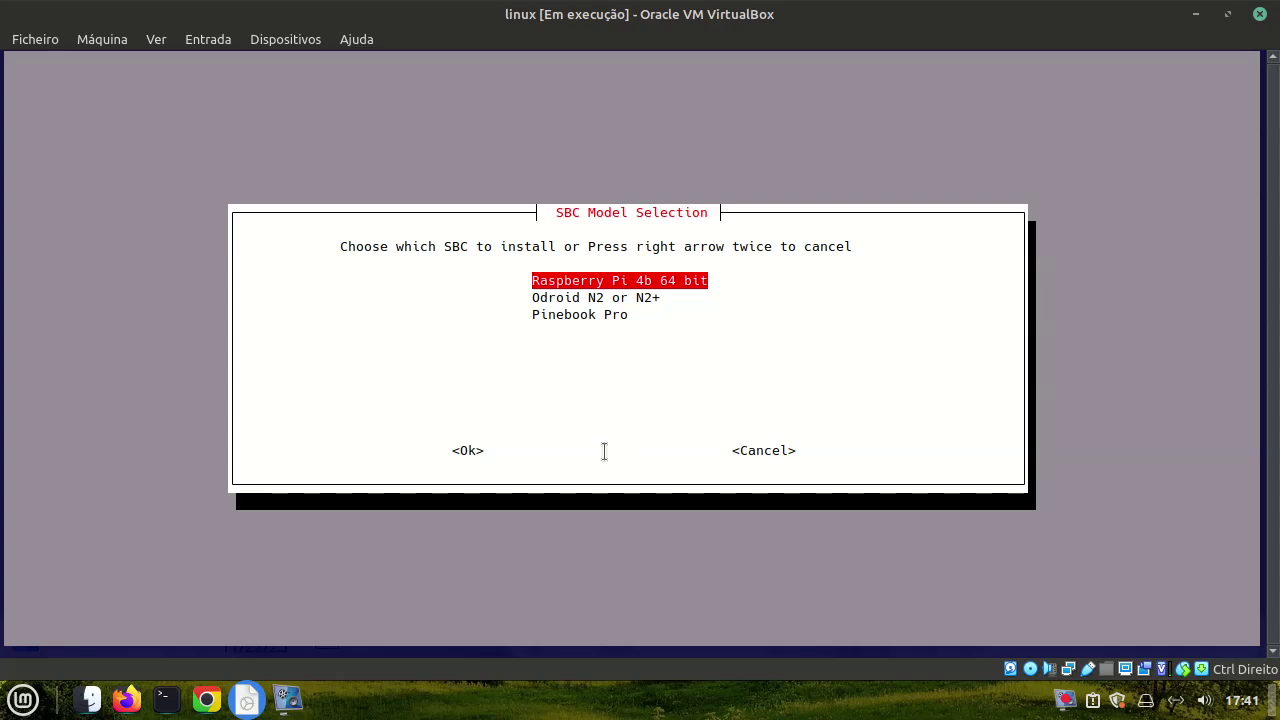
key(Down)
key(Down)
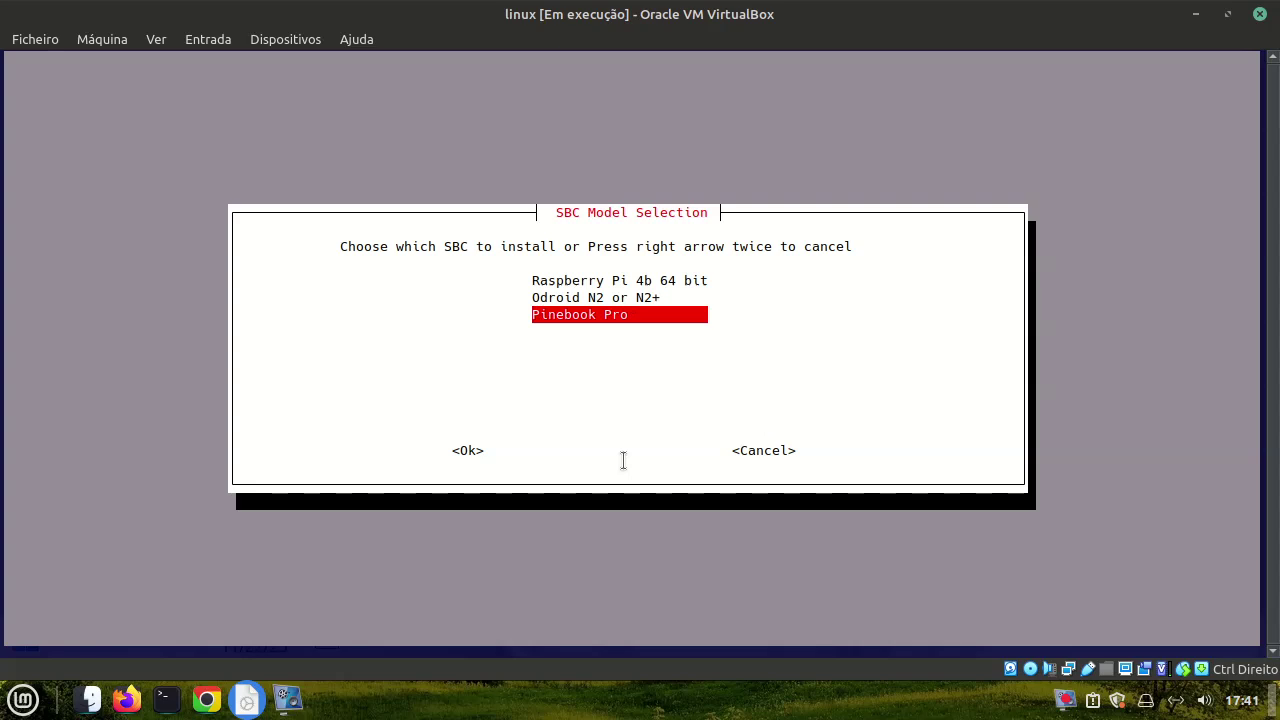
key(Up)
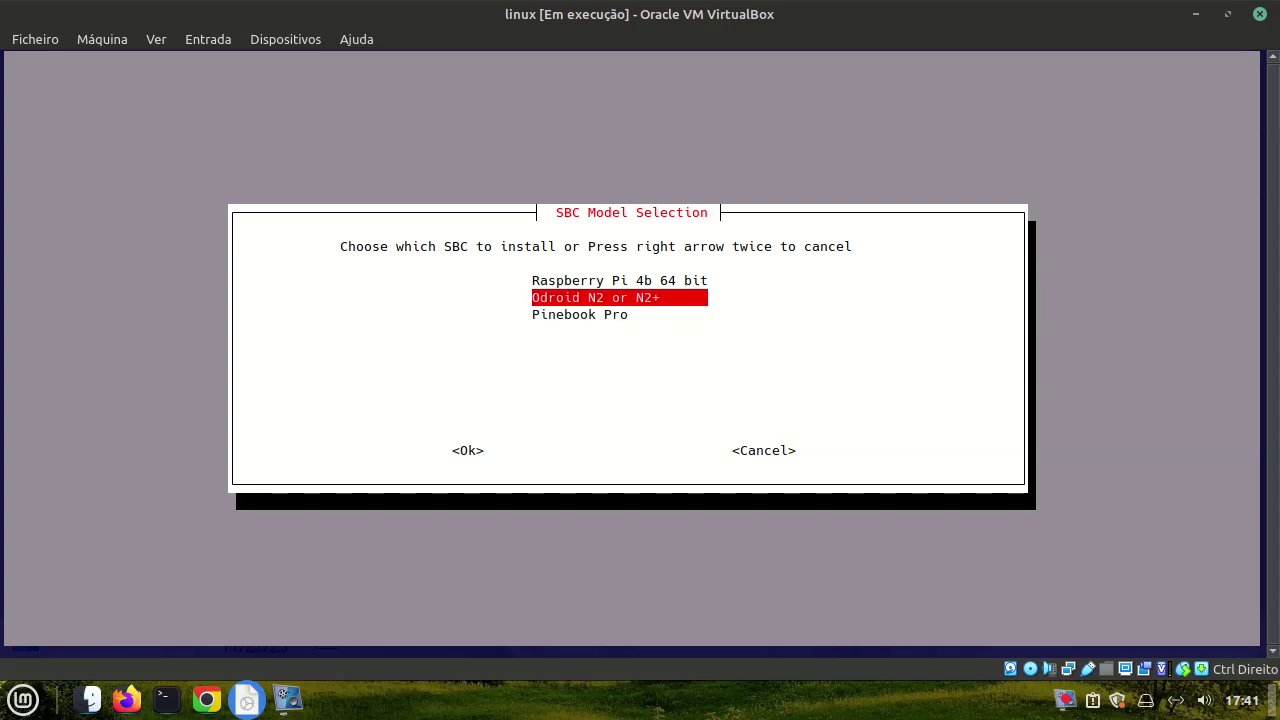
key(Up)
key(Return)
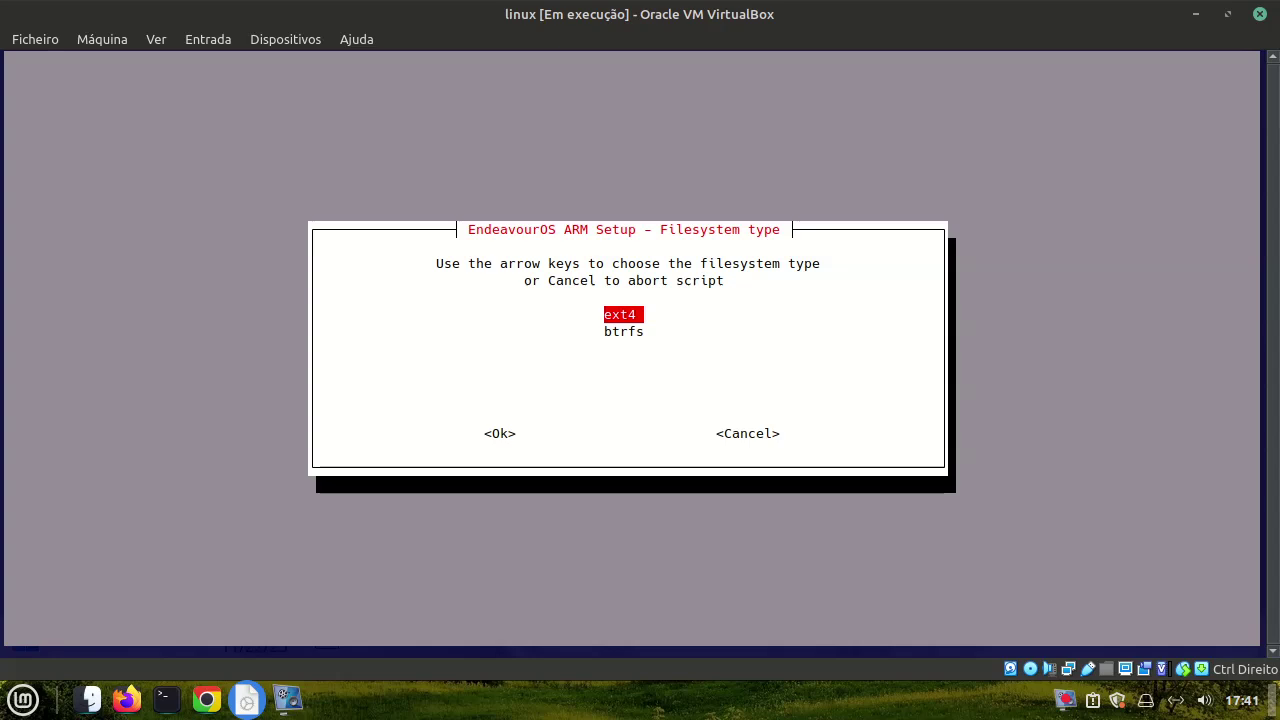
key(Return)
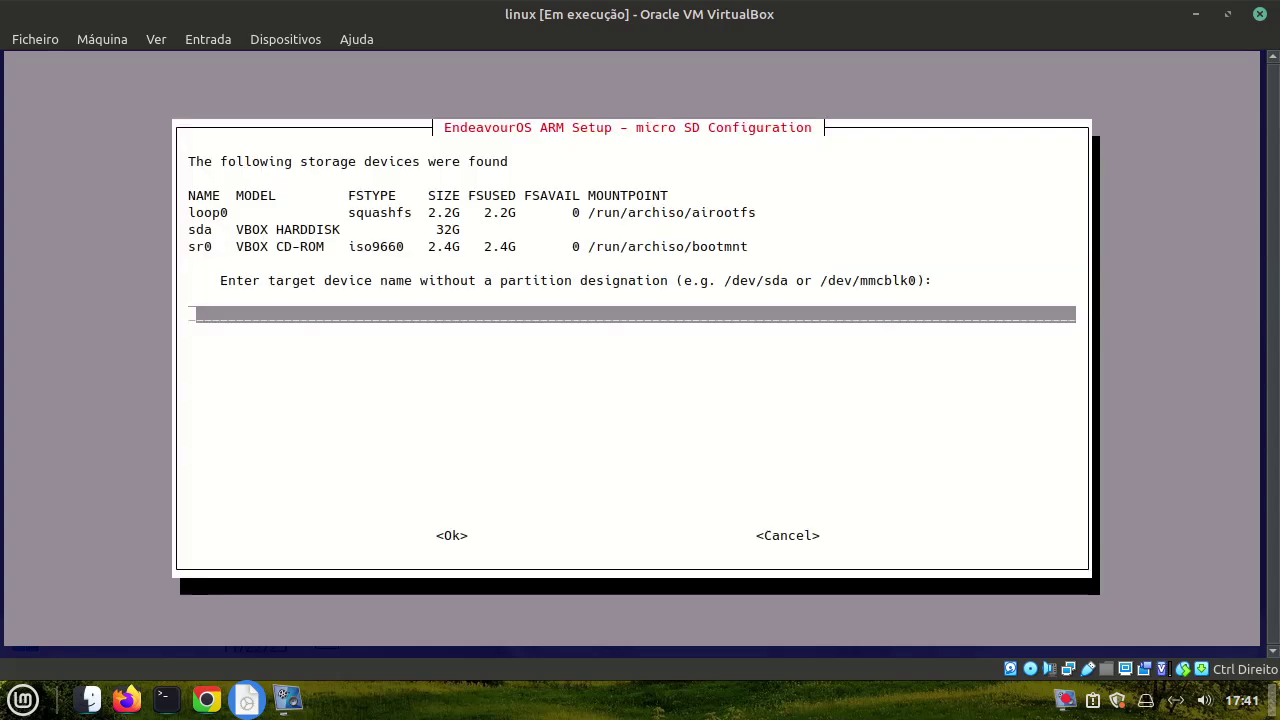
Leave the target device name empty and cancel the ARM installer
key(Return)
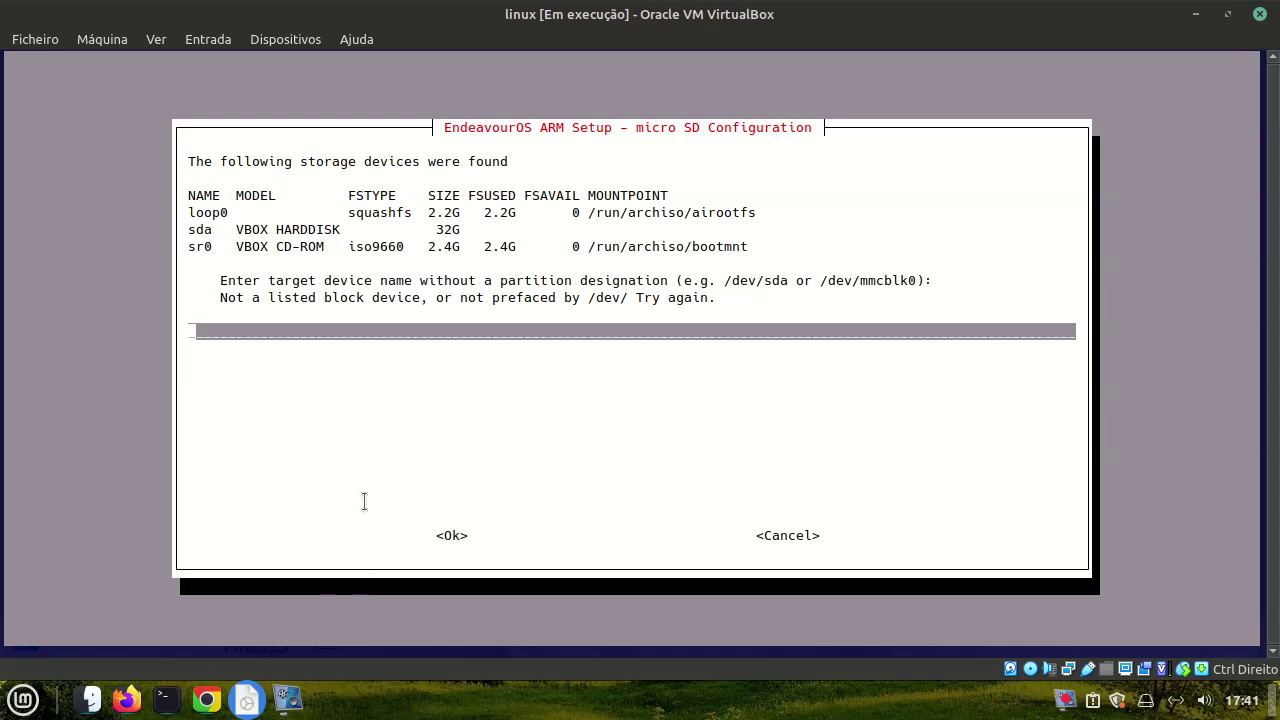
text(g)
key(BackSpace)
key(Tab)
key(shift+Tab)
key(Tab)
key(Tab)
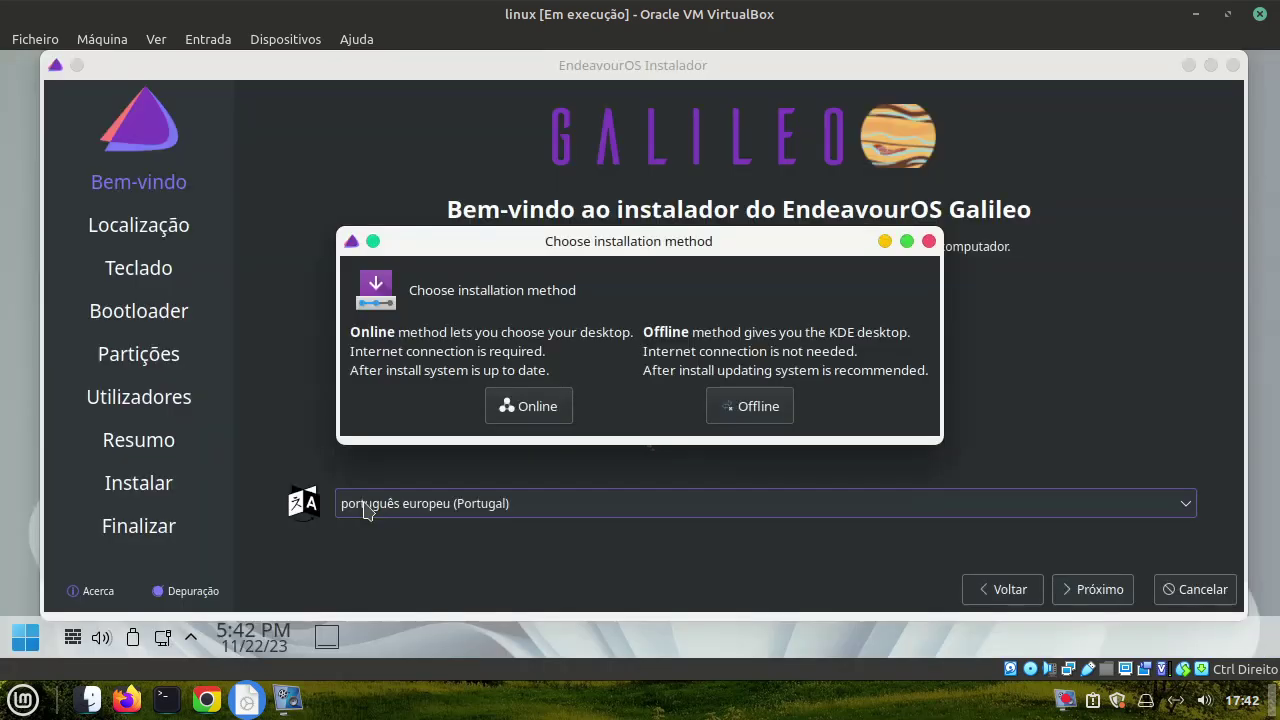
Choose Online, keep default location, keyboard and GRUB, select Erase disk, and continue
click(503, 408)
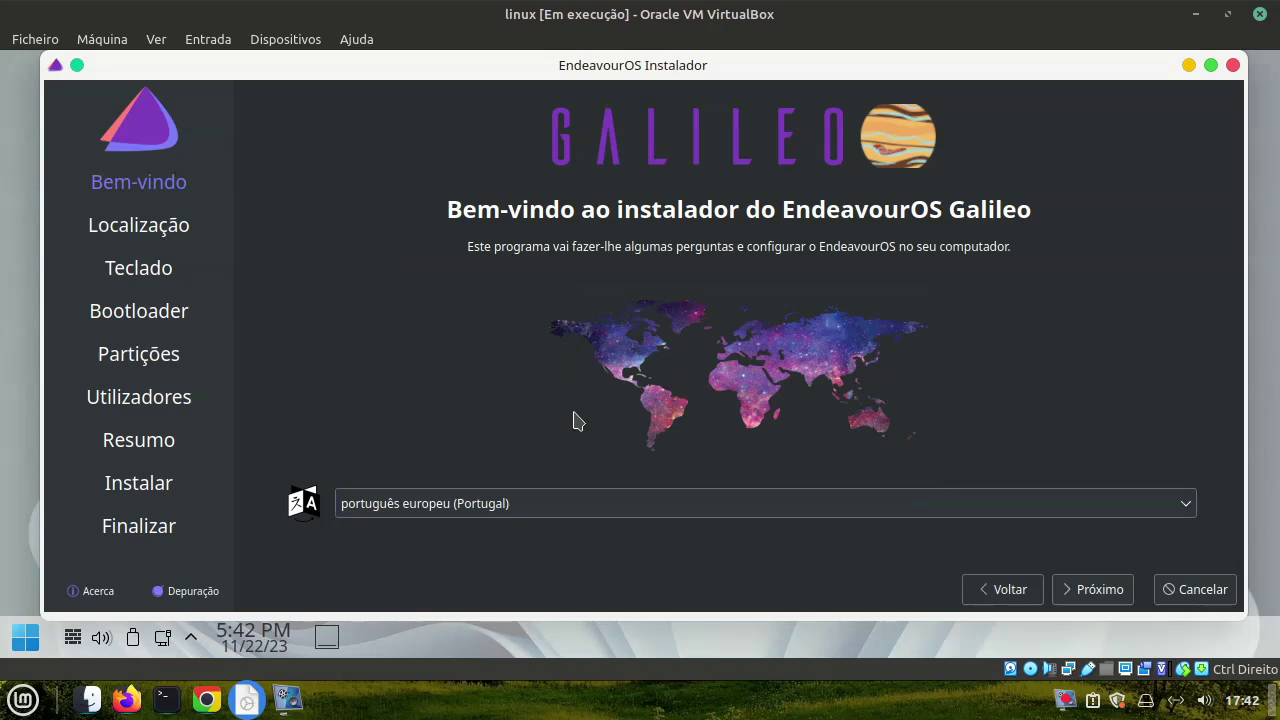
click(1098, 589)
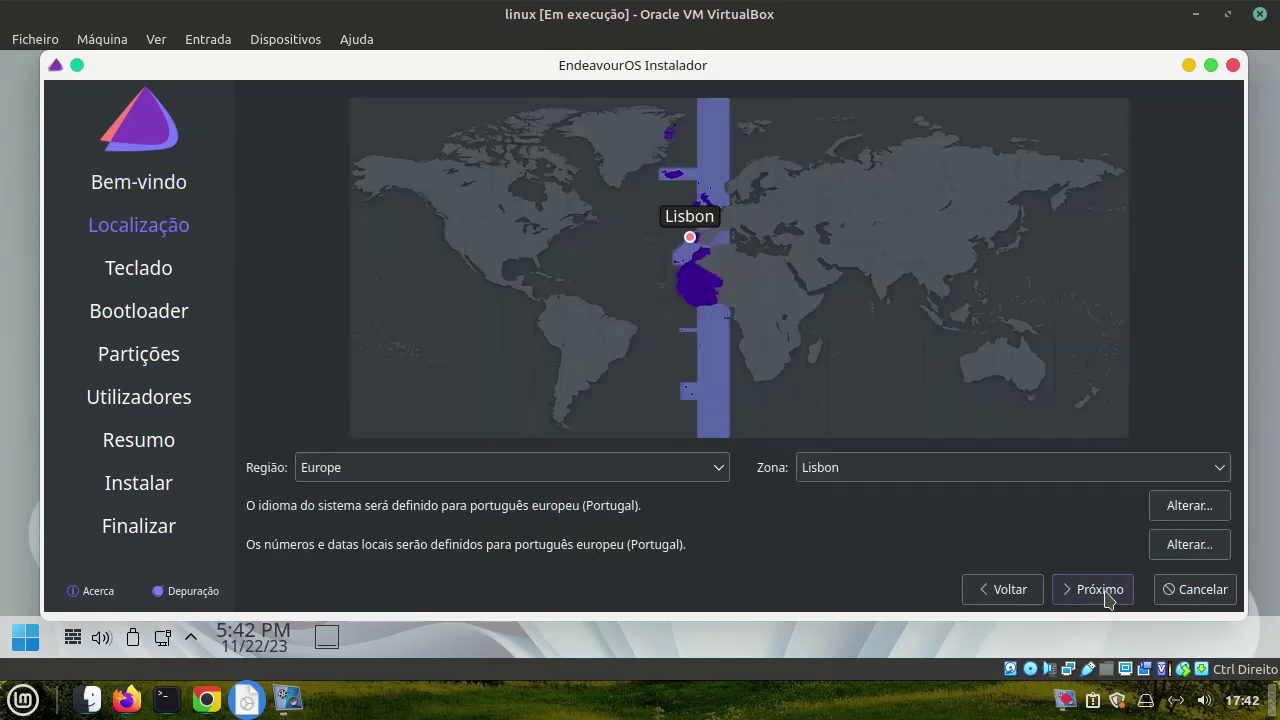
click(1098, 589)
click(1098, 589)
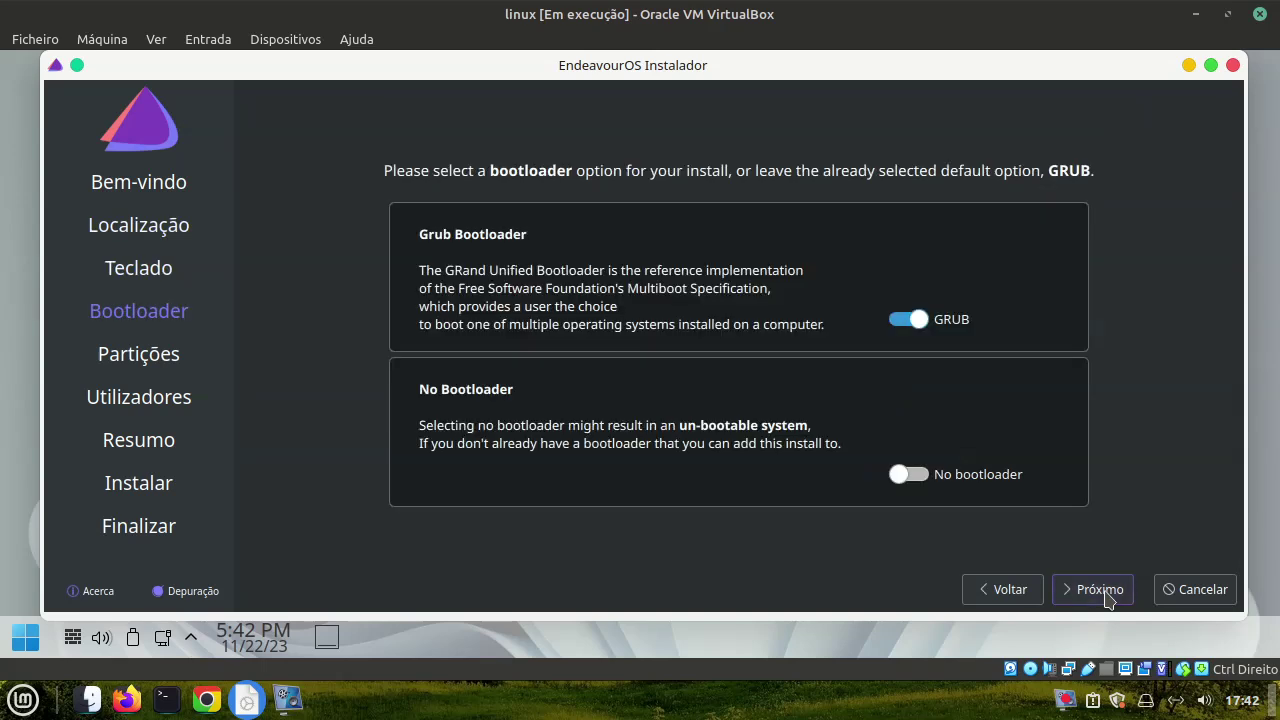
click(1106, 595)
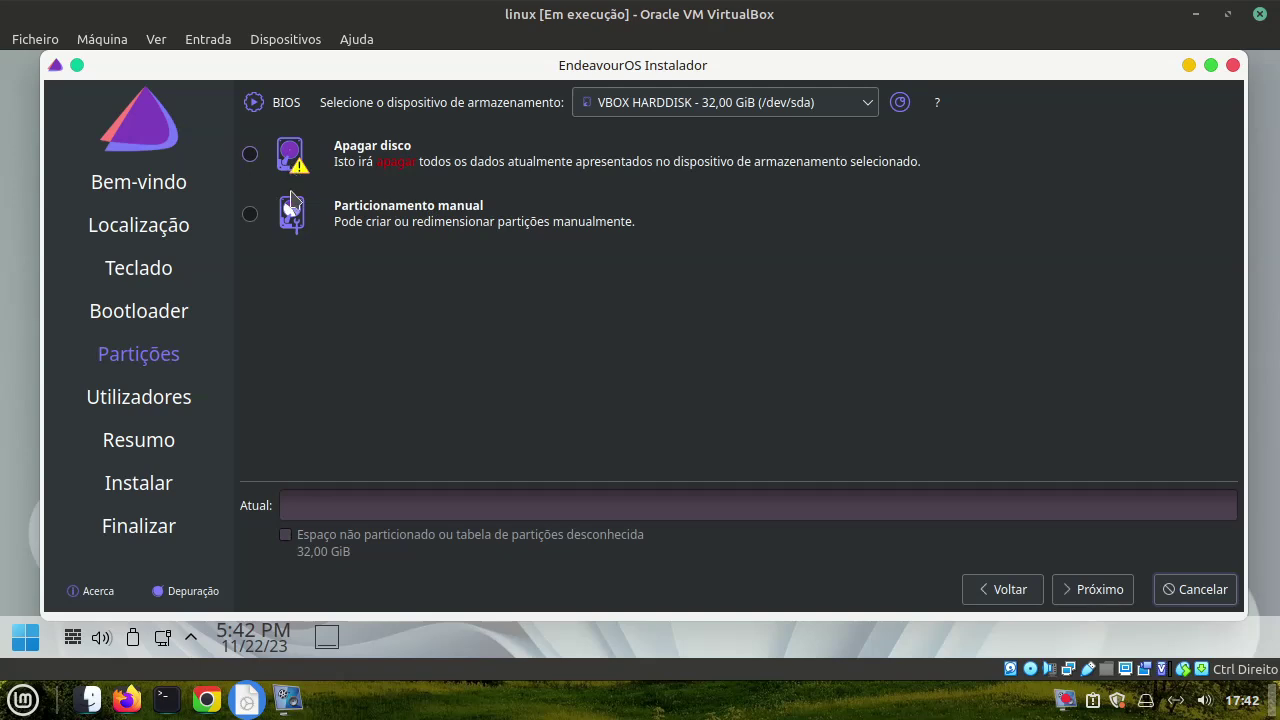
click(259, 172)
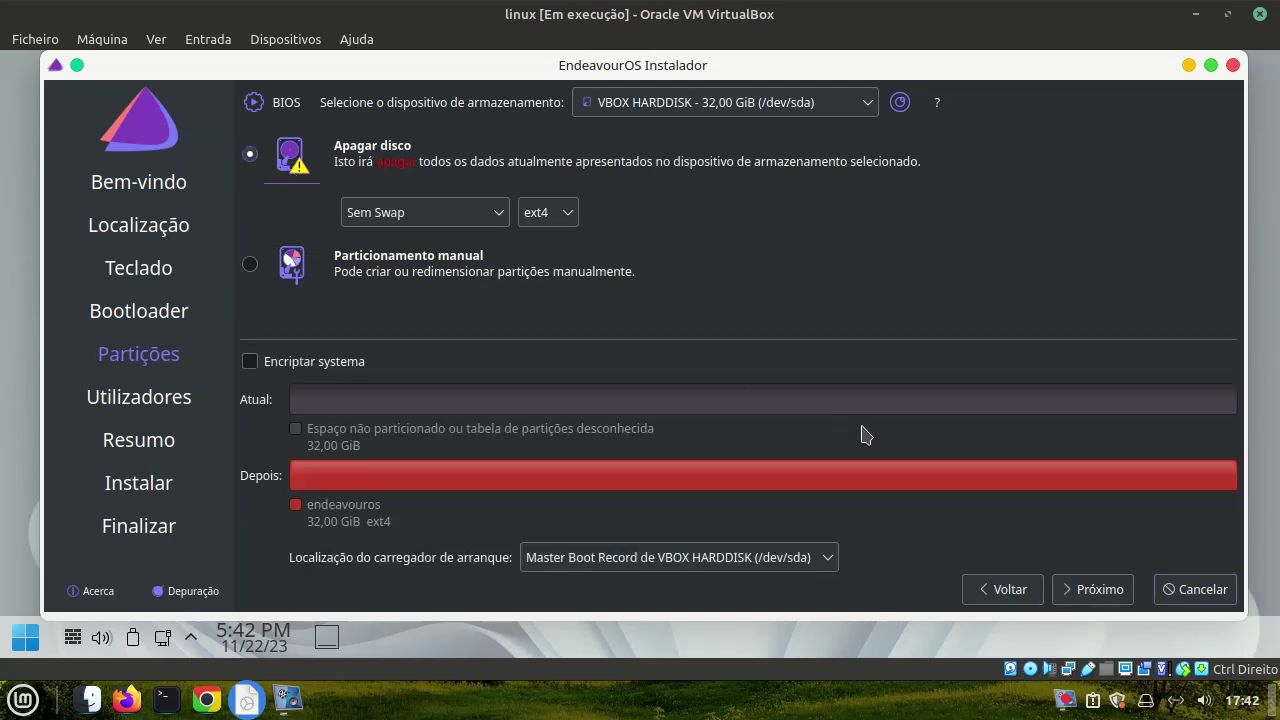
click(1092, 595)
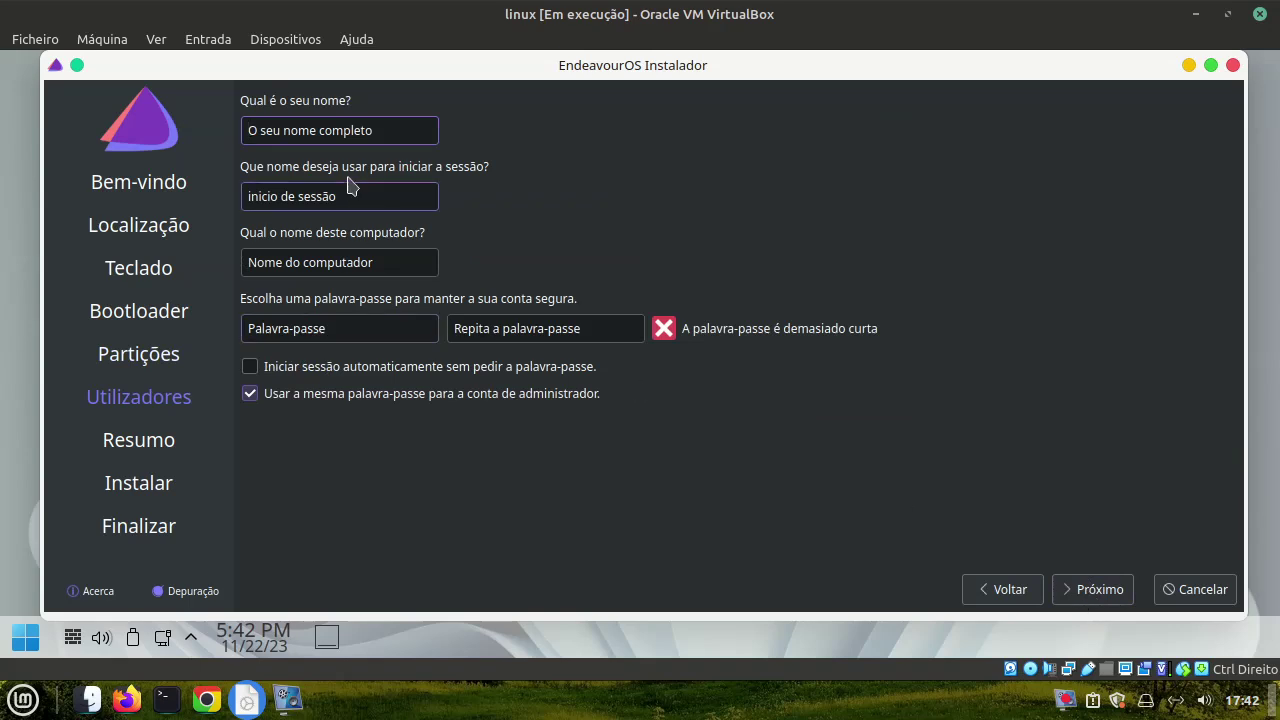
Enter the user's full name in the account form, fixing a doubled letter
text(caa)
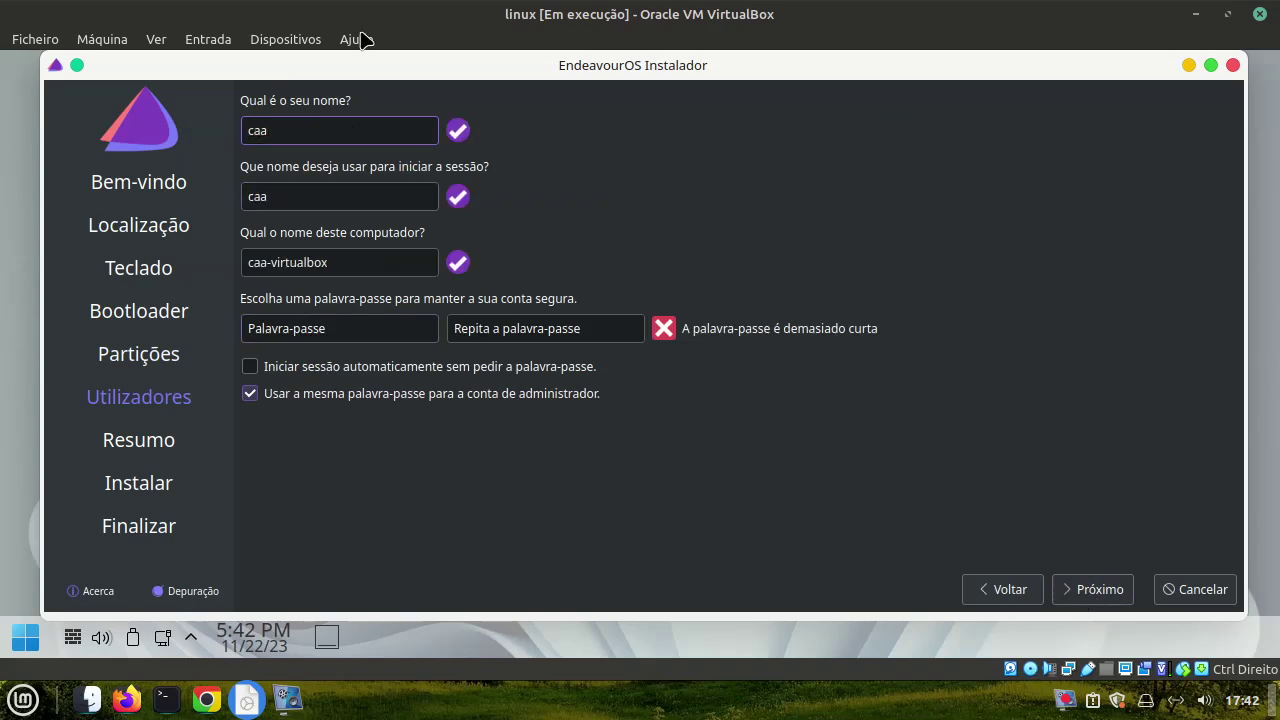
key(BackSpace)
text(nal lixux)
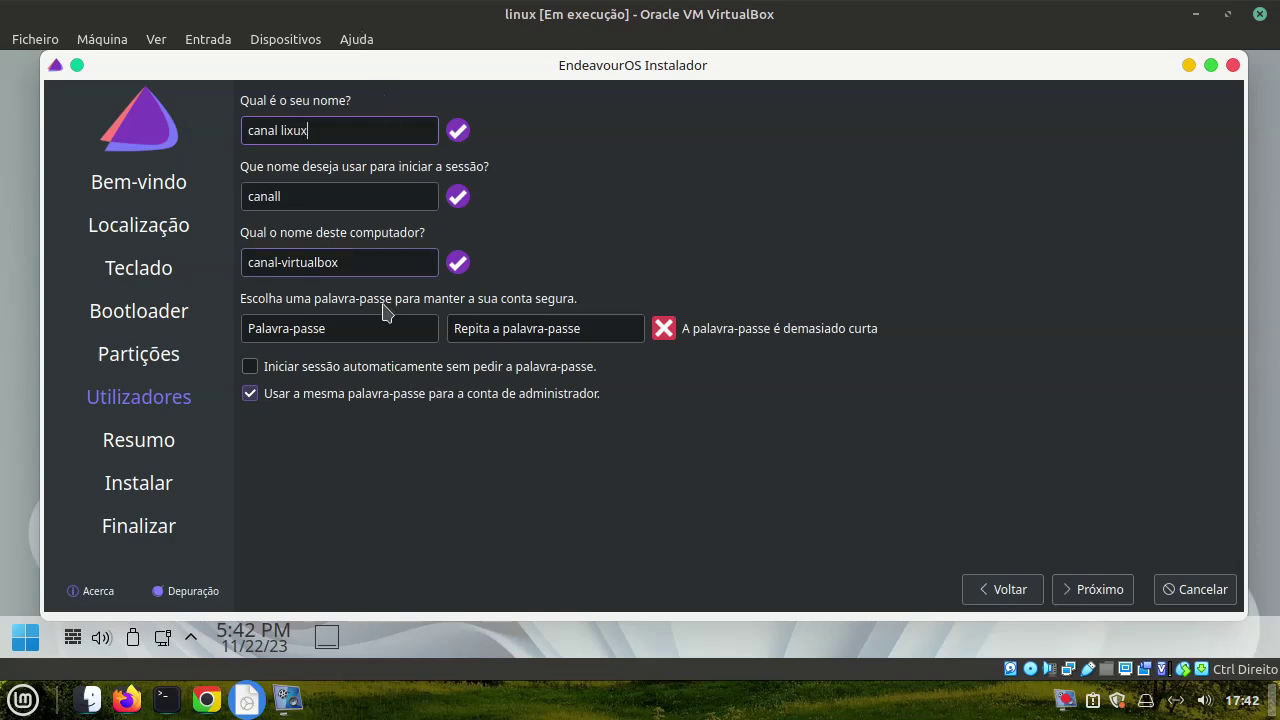
Set the account password, repeat it to match, and advance to the installation summary
click(343, 321)
text(1)
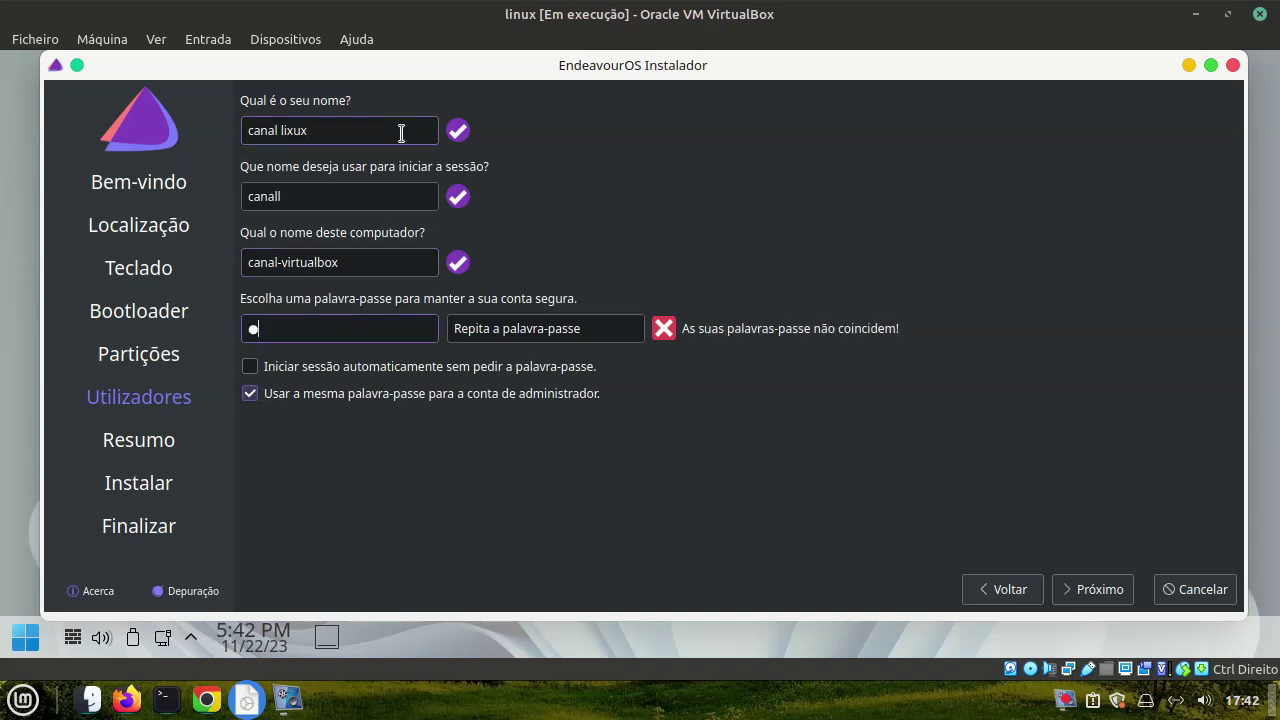
key(BackSpace)
text(1)
click(554, 330)
text(1234)
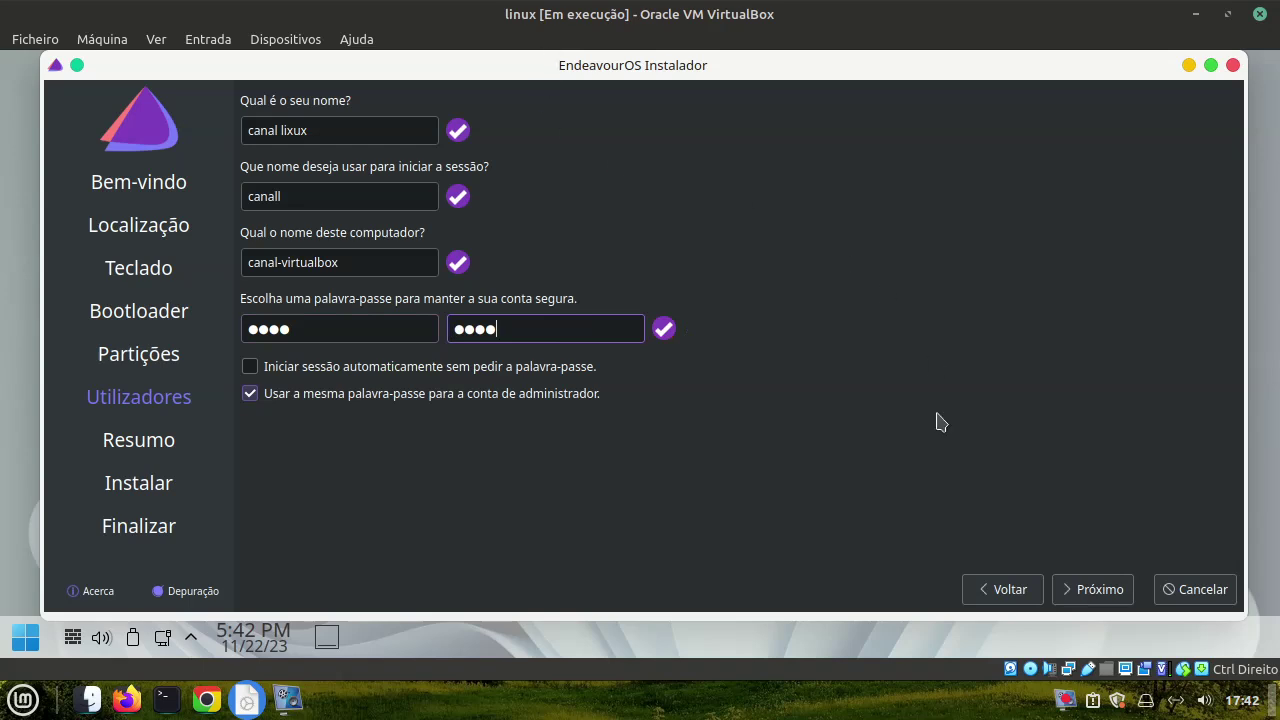
click(1088, 590)
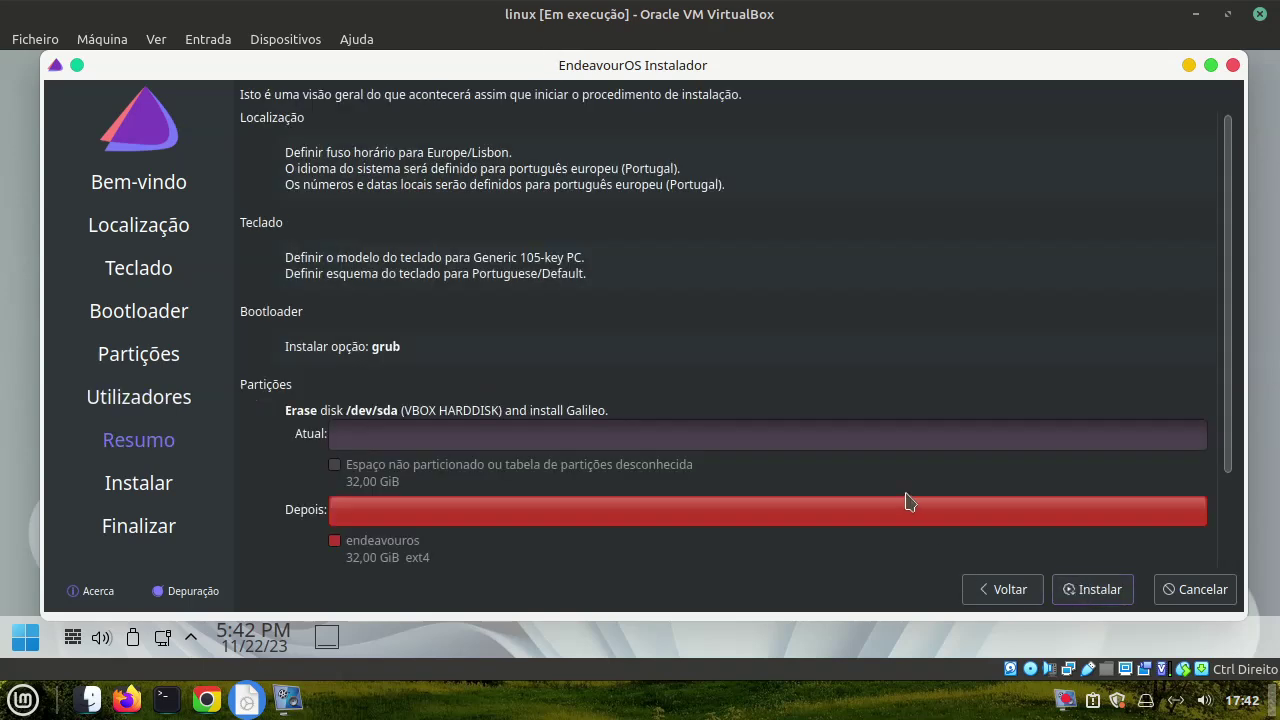
Start installing to the VBOX disk, confirm with Instalar agora, and bring vokoscreenNG forward
click(1103, 596)
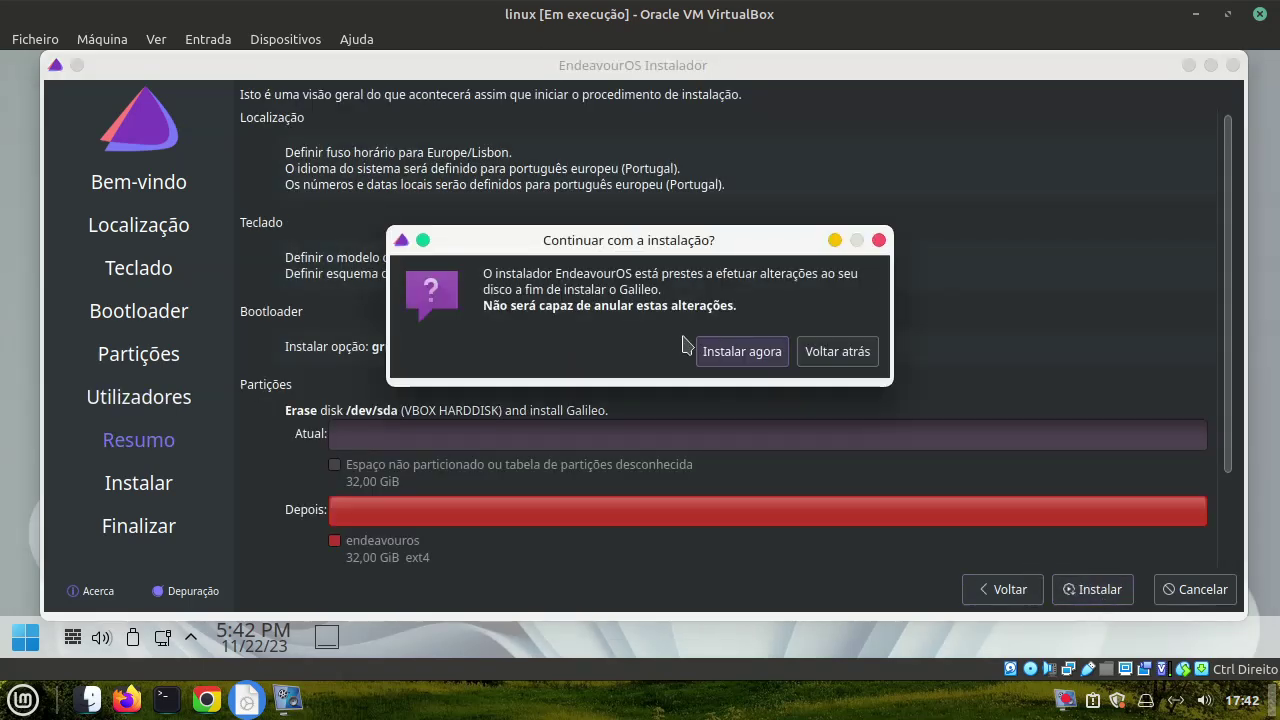
click(718, 352)
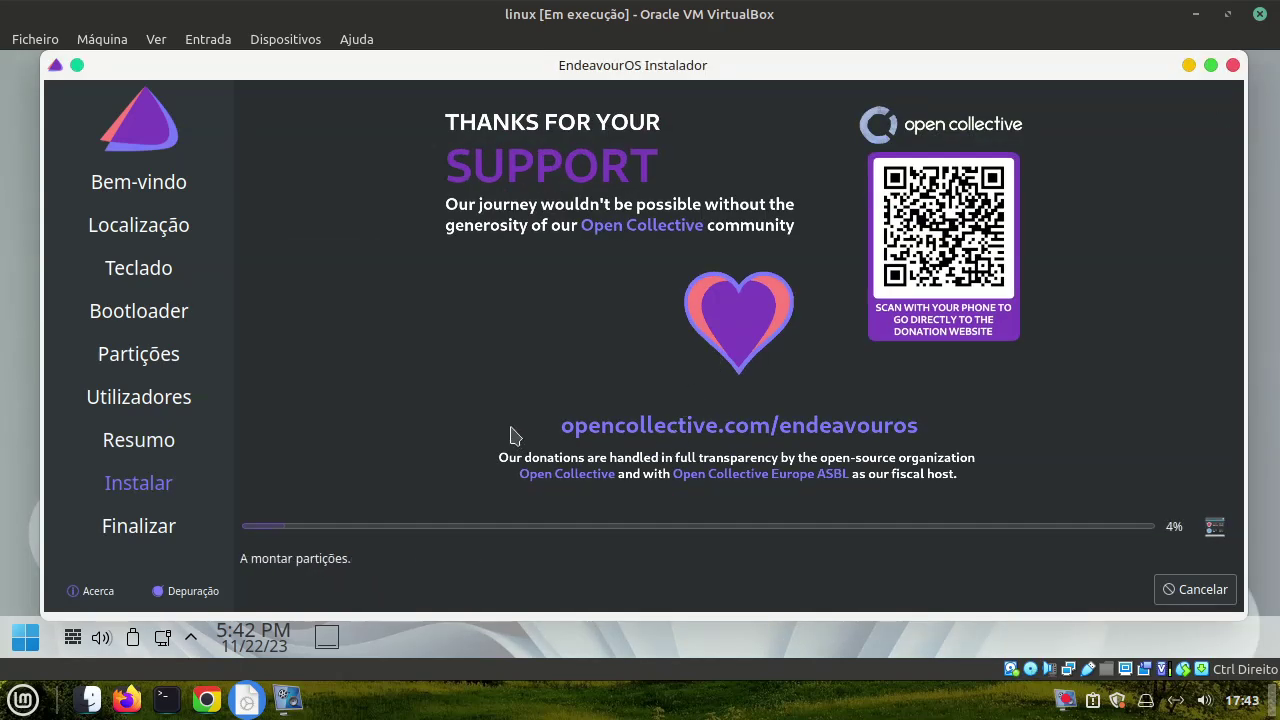
mouse_move(287, 698)
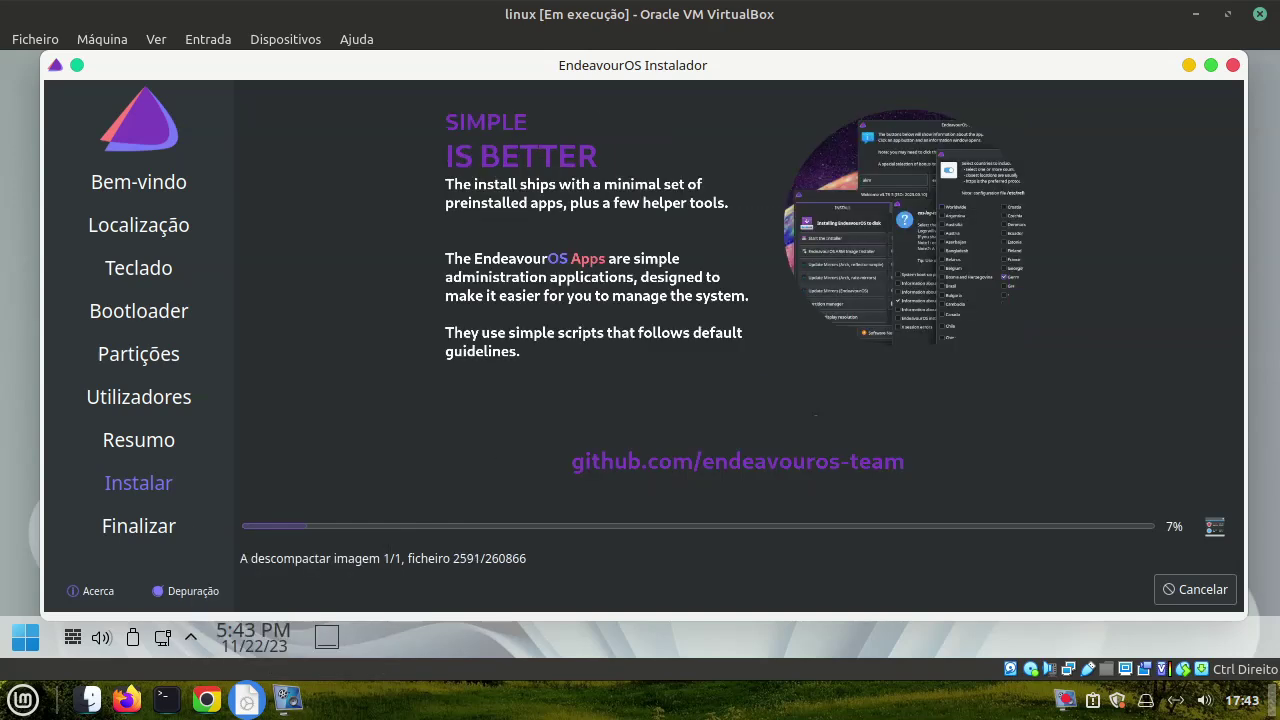
click(288, 699)
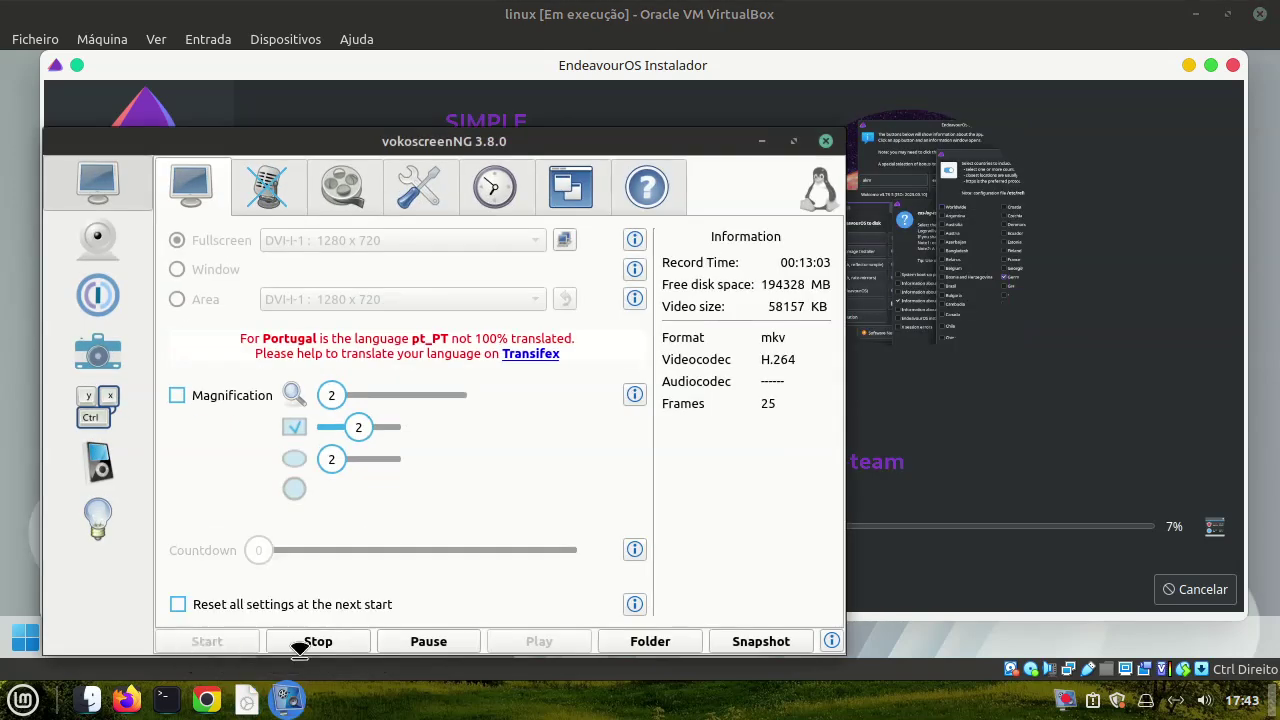